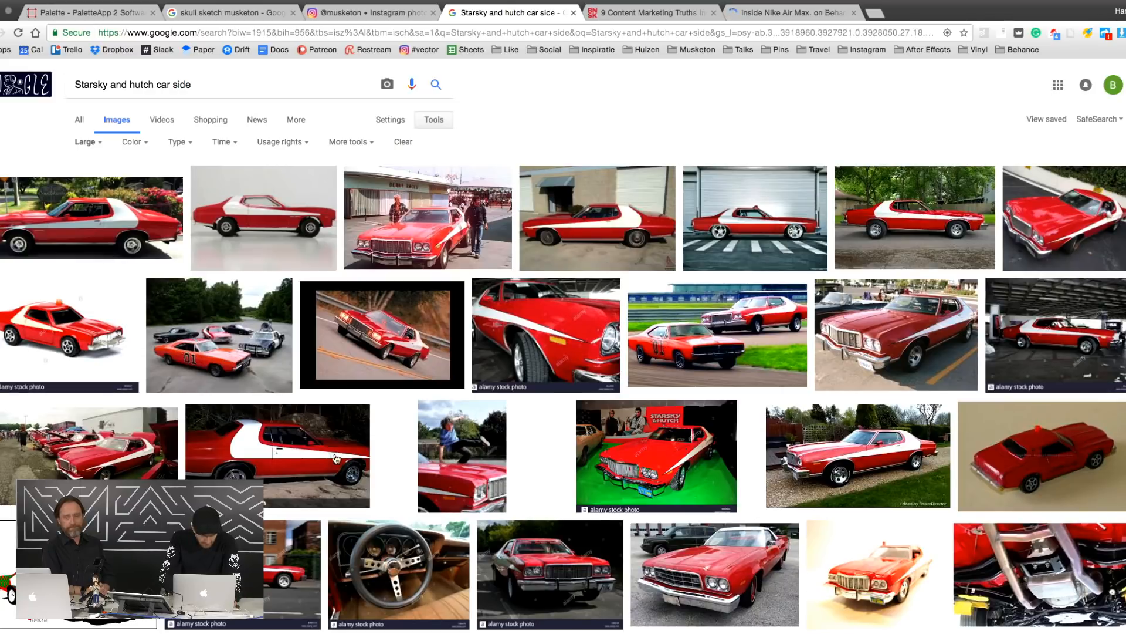
Compare side-view photos of the Starsky and Hutch car and open the Corgi Classics model image as reference
{"action": "scroll", "coordinate": [282, 440], "scroll_direction": "down", "scroll_amount": 2}
{"action": "left_click", "coordinate": [146, 167]}
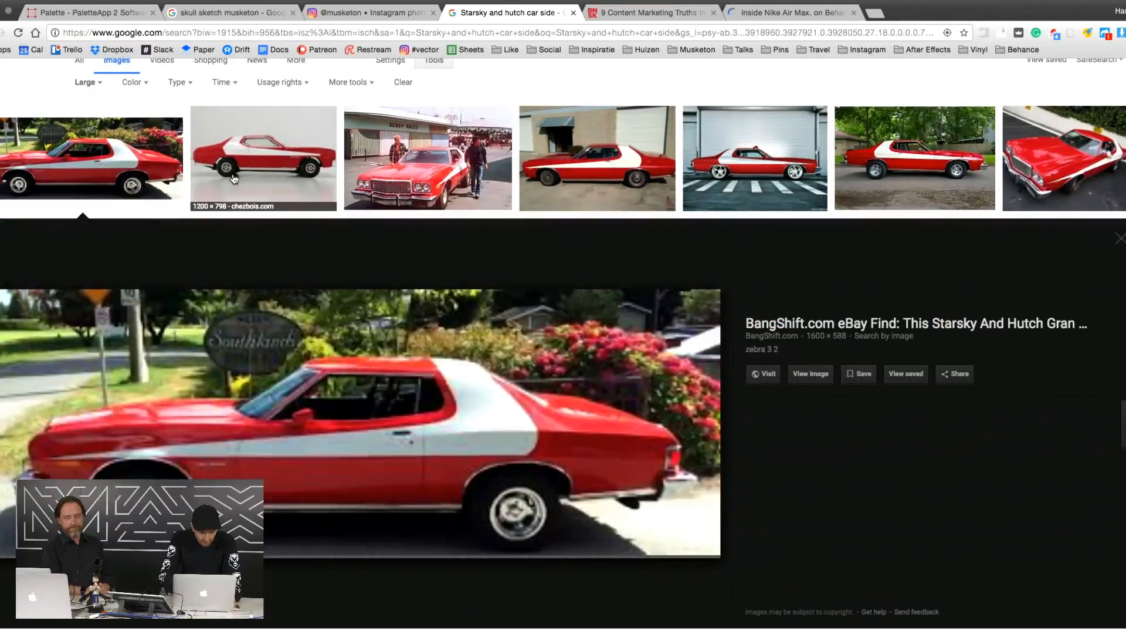
{"action": "left_click", "coordinate": [213, 172]}
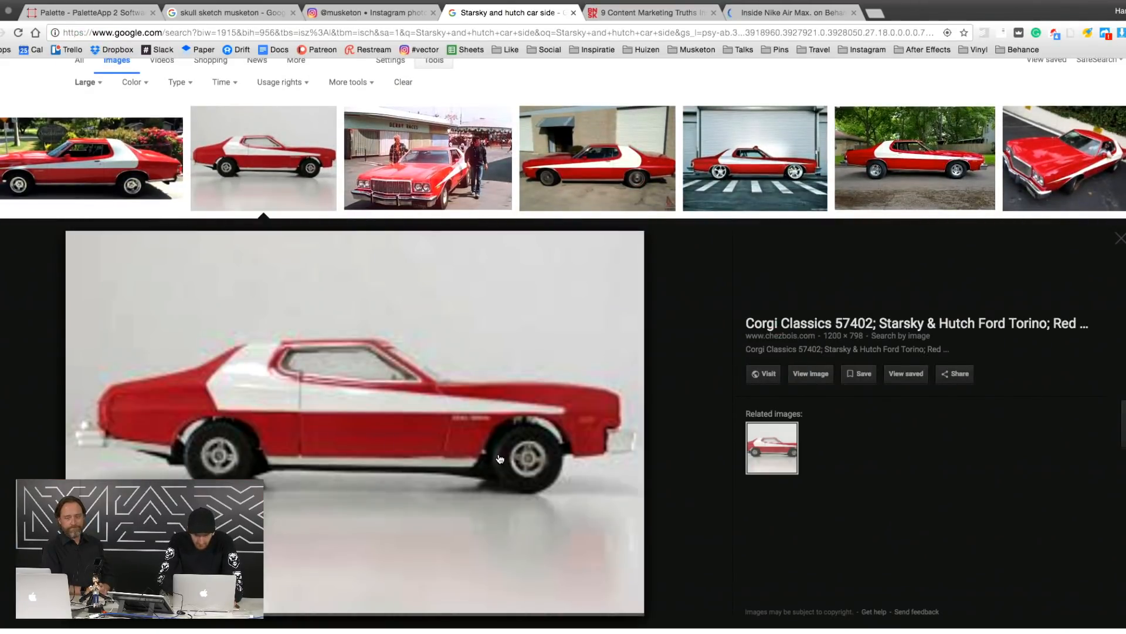
{"action": "left_click", "coordinate": [568, 179]}
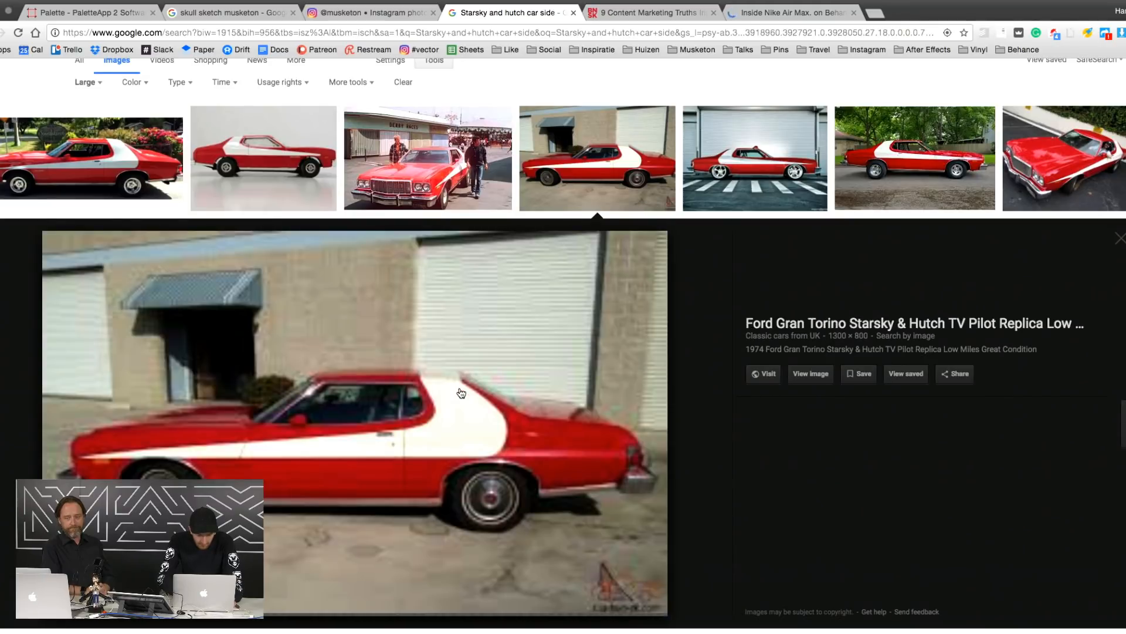
{"action": "left_click", "coordinate": [289, 129]}
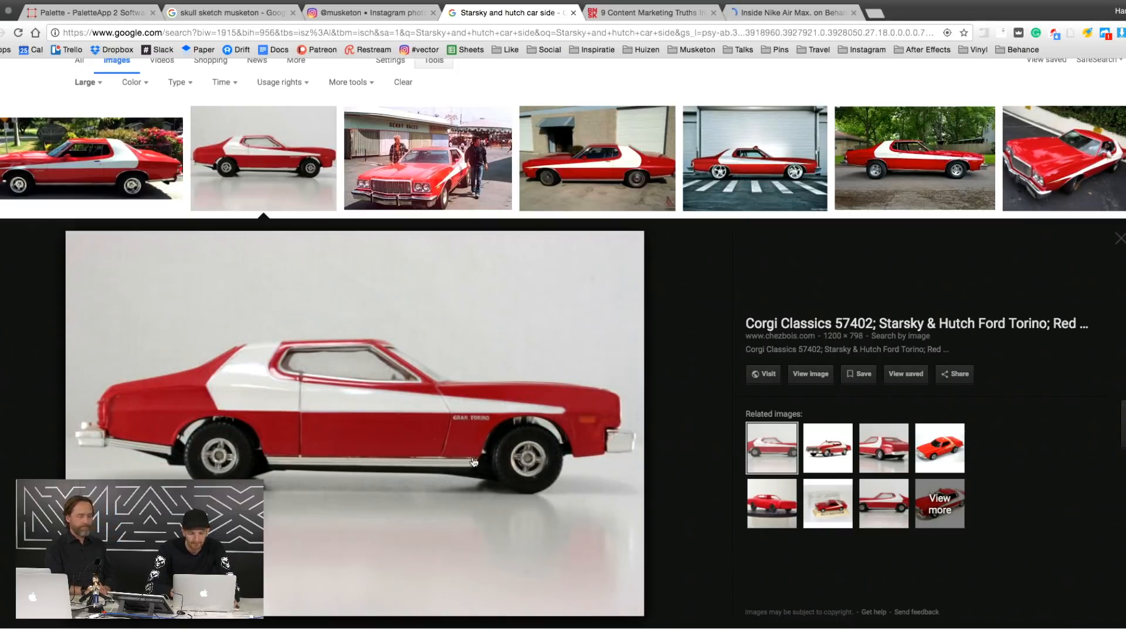
{"action": "scroll", "coordinate": [692, 312], "scroll_direction": "up", "scroll_amount": 1}
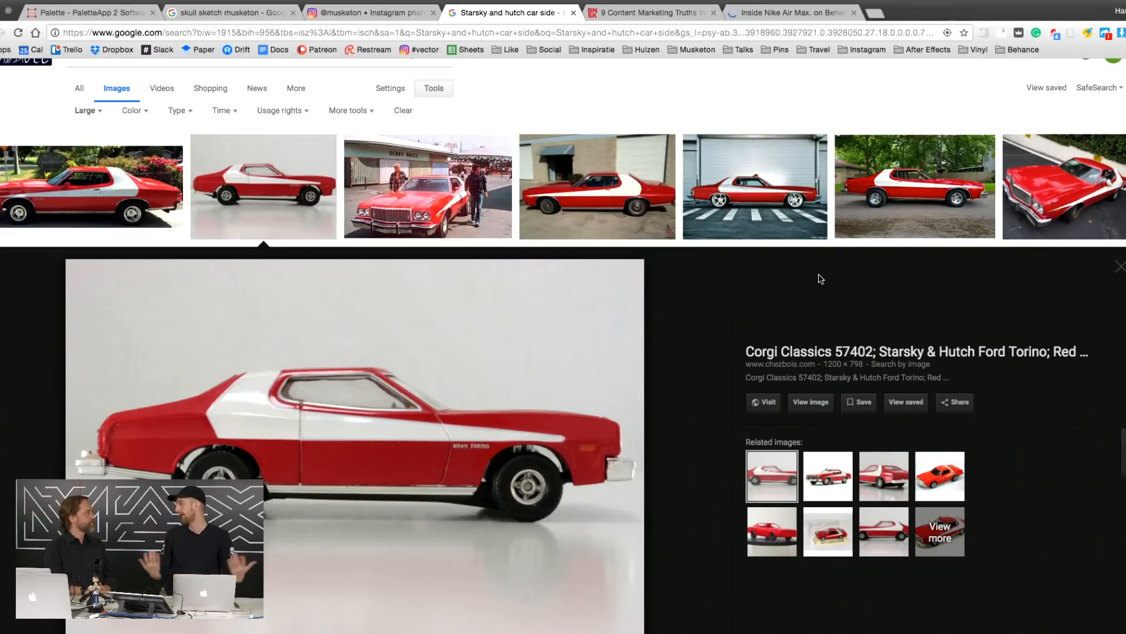
Switch to Illustrator and create a new document 1280 px wide and 720 px high
{"action": "key", "text": "super+Tab"}
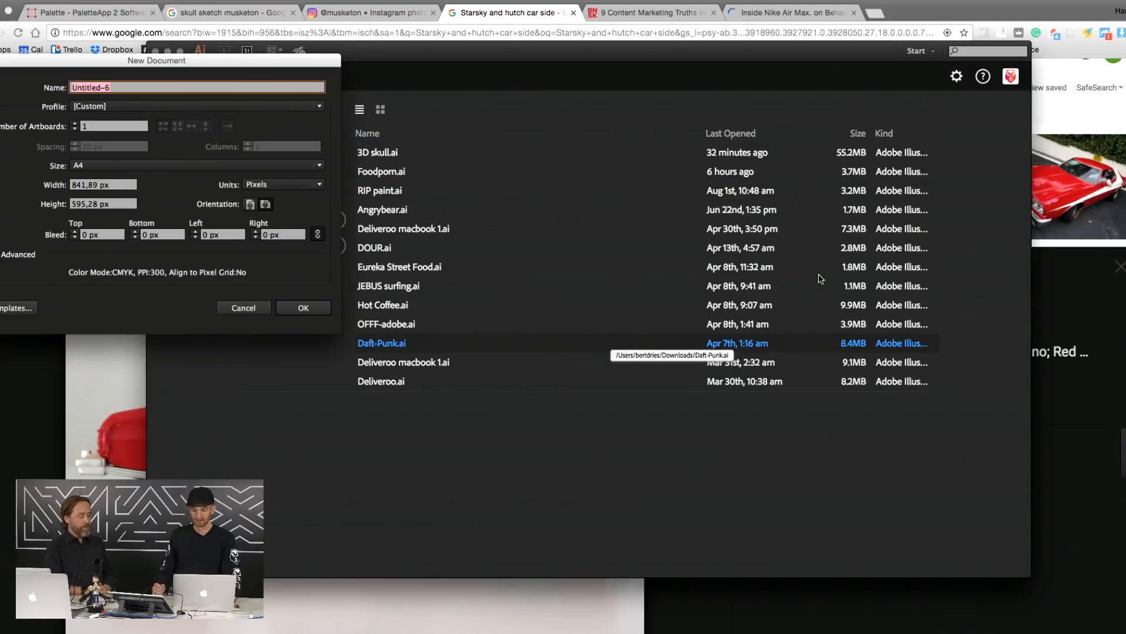
{"action": "double_click", "coordinate": [115, 185]}
{"action": "type", "text": "1280 px"}
{"action": "key", "text": "Tab"}
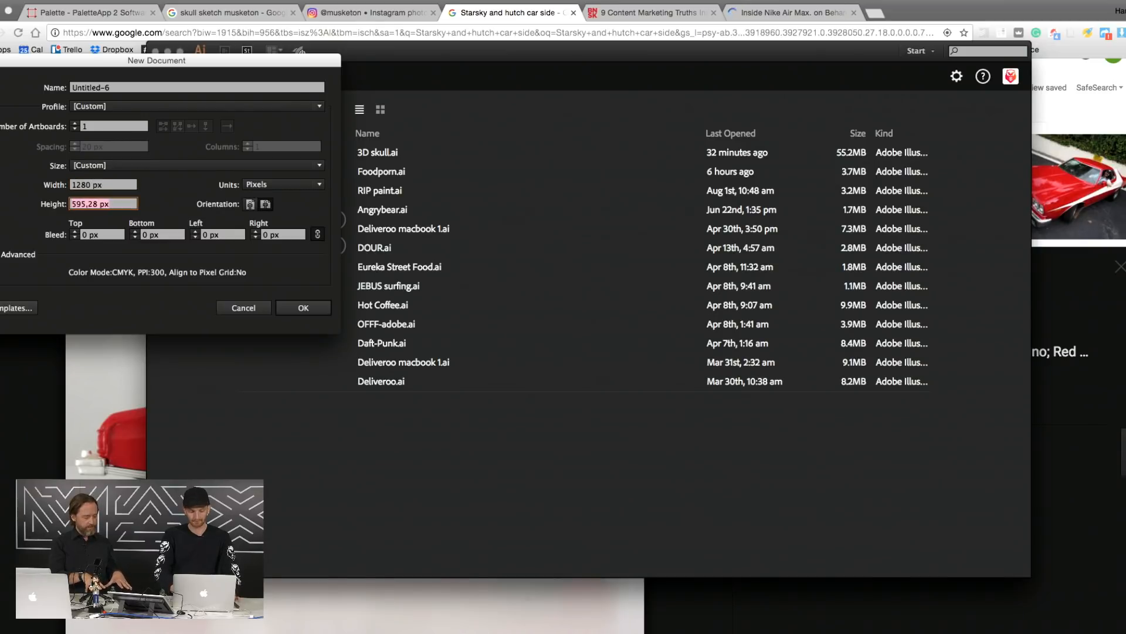
{"action": "type", "text": "720 p"}
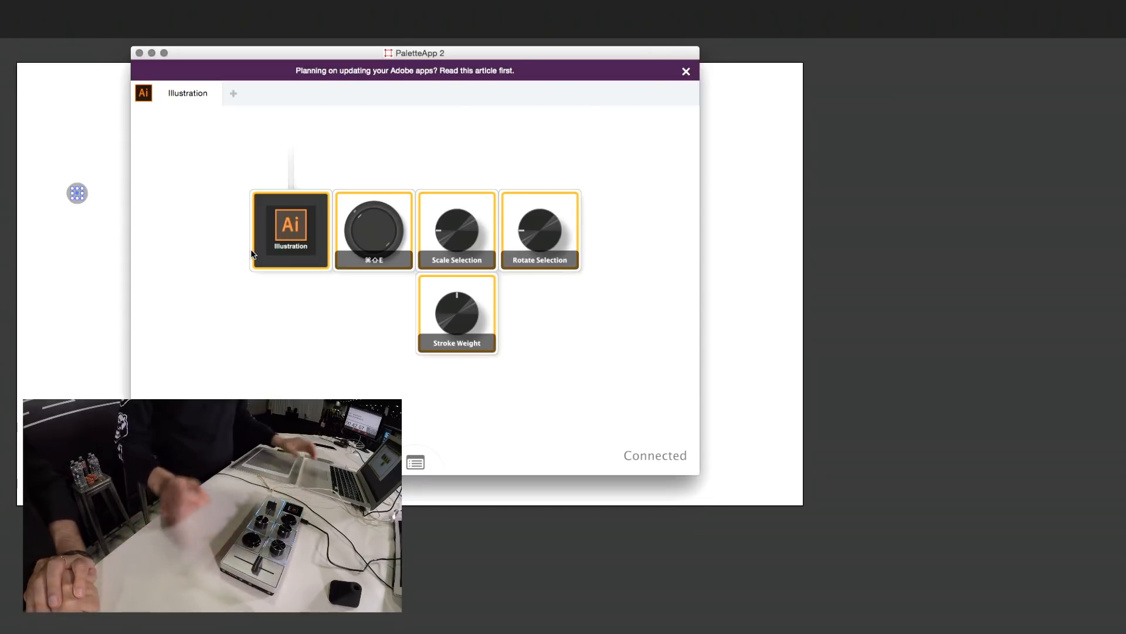
Return to the Illustrator artboard from the Palette app and change the screen mode to a full-screen canvas
{"action": "left_click", "coordinate": [826, 286]}
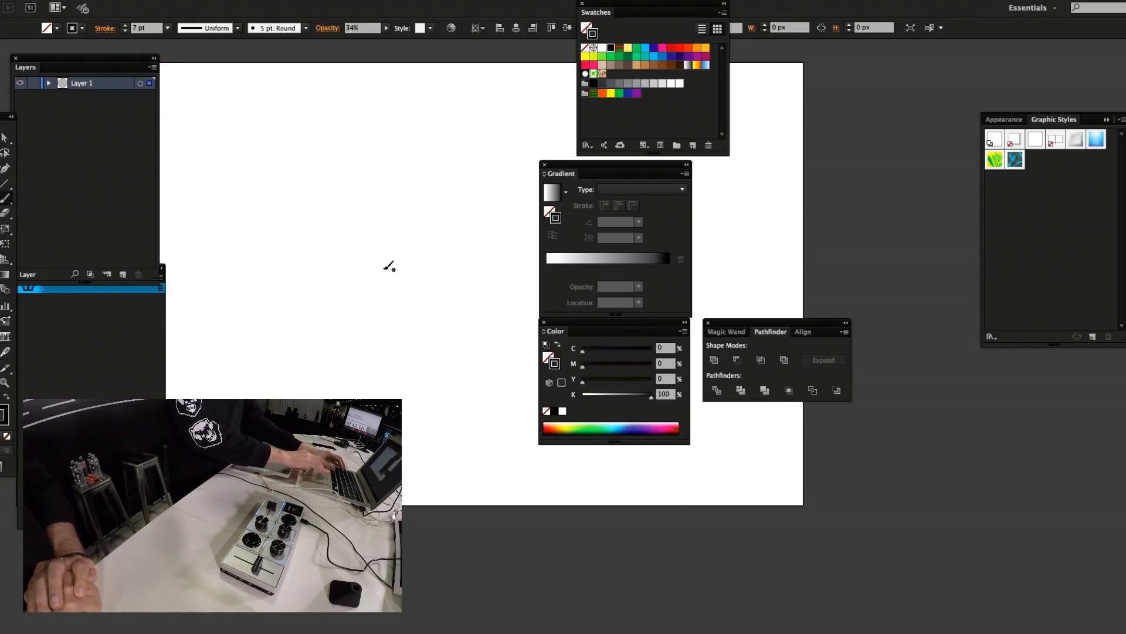
{"action": "key", "text": "Tab"}
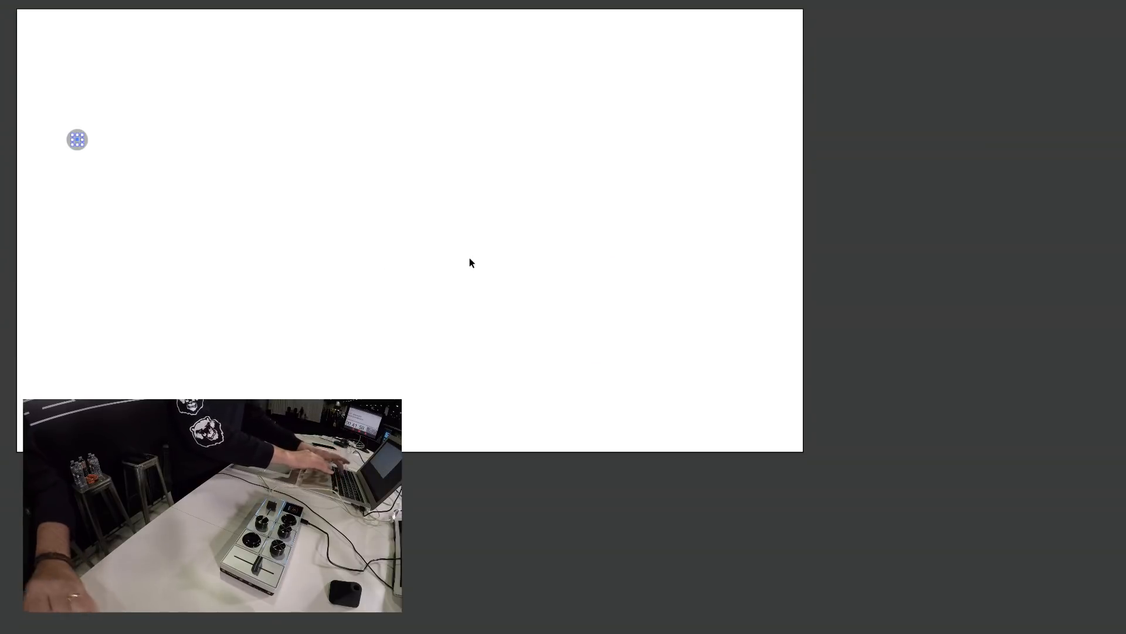
{"action": "key", "text": "Tab"}
{"action": "key", "text": "f"}
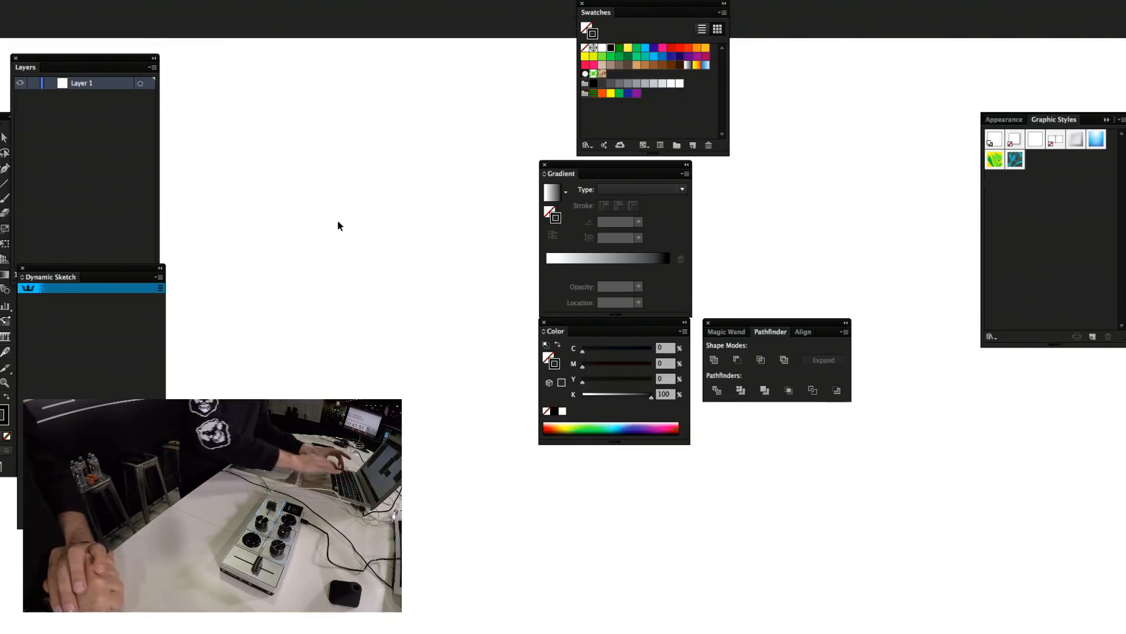
{"action": "key", "text": "f"}
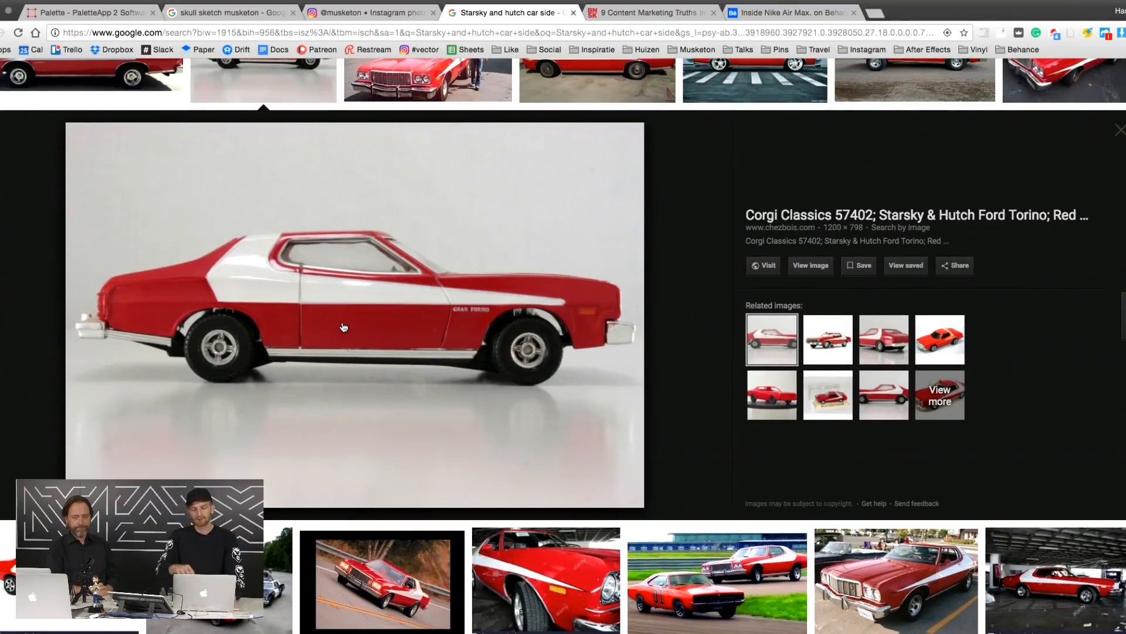
Return to Illustrator, hide the panels and make a concentric copy of the large circle scaled to 60%
{"action": "key", "text": "super+Tab"}
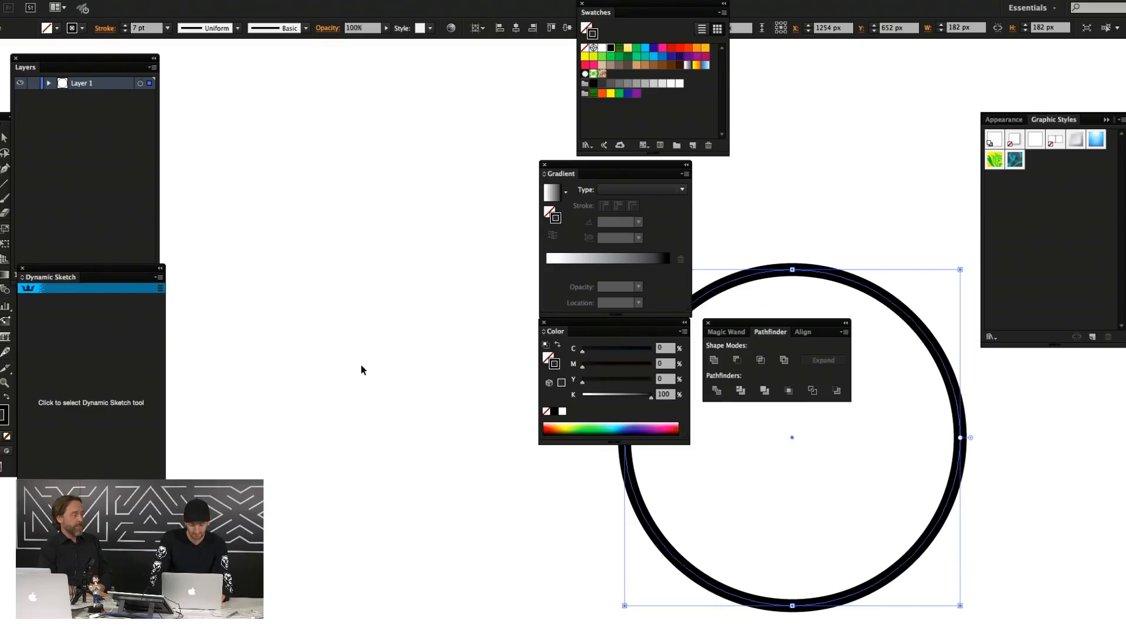
{"action": "key", "text": "Tab"}
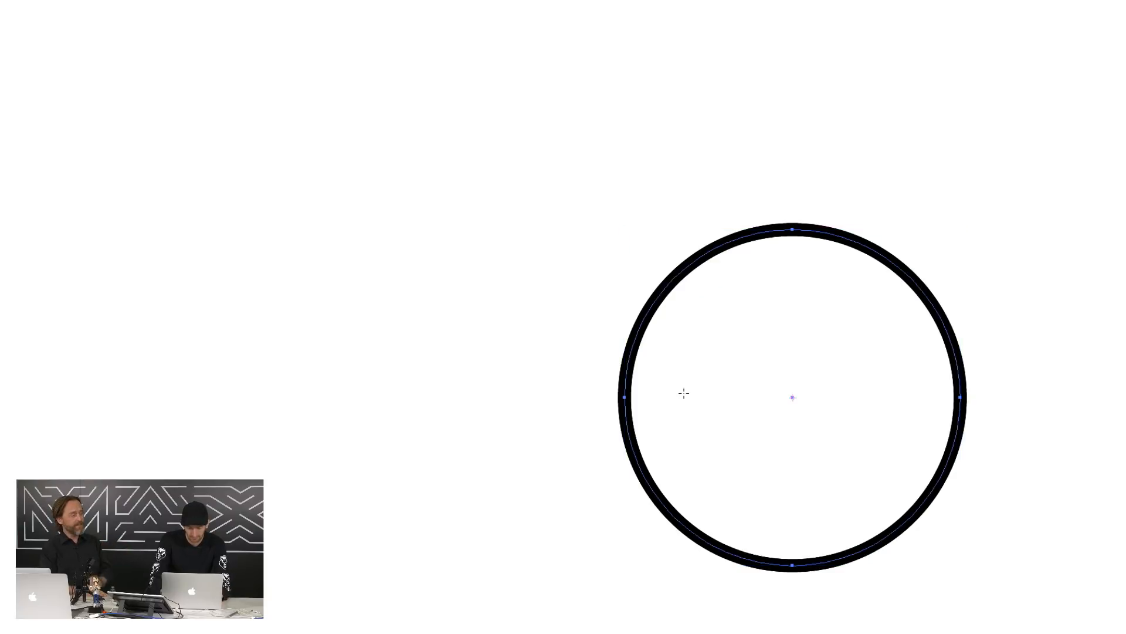
{"action": "key", "text": "Return"}
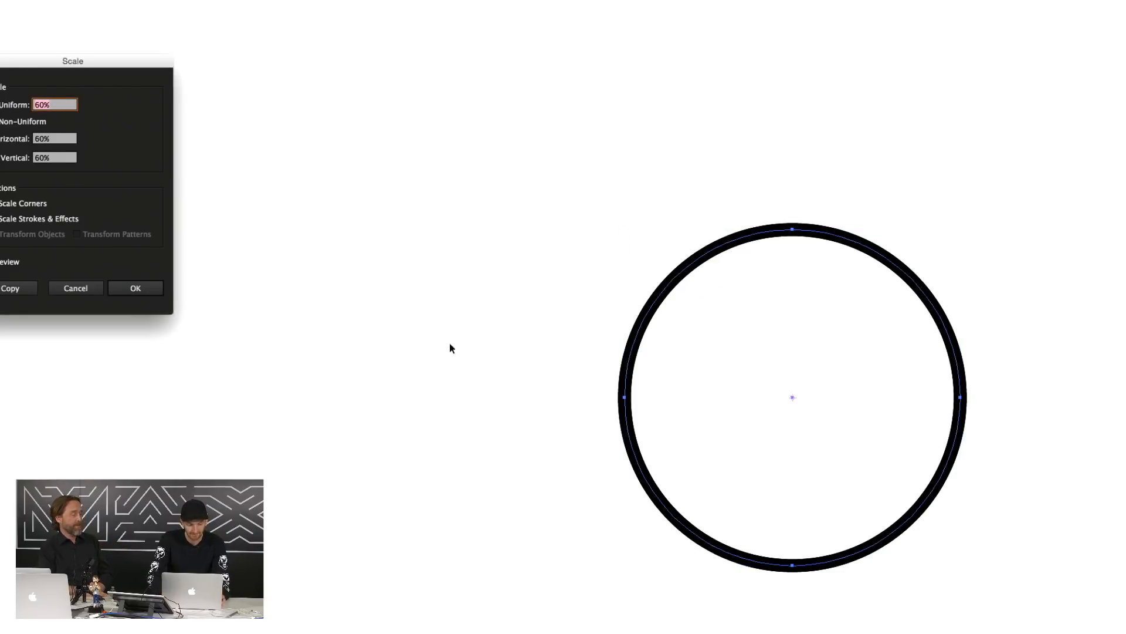
{"action": "left_click", "coordinate": [10, 288]}
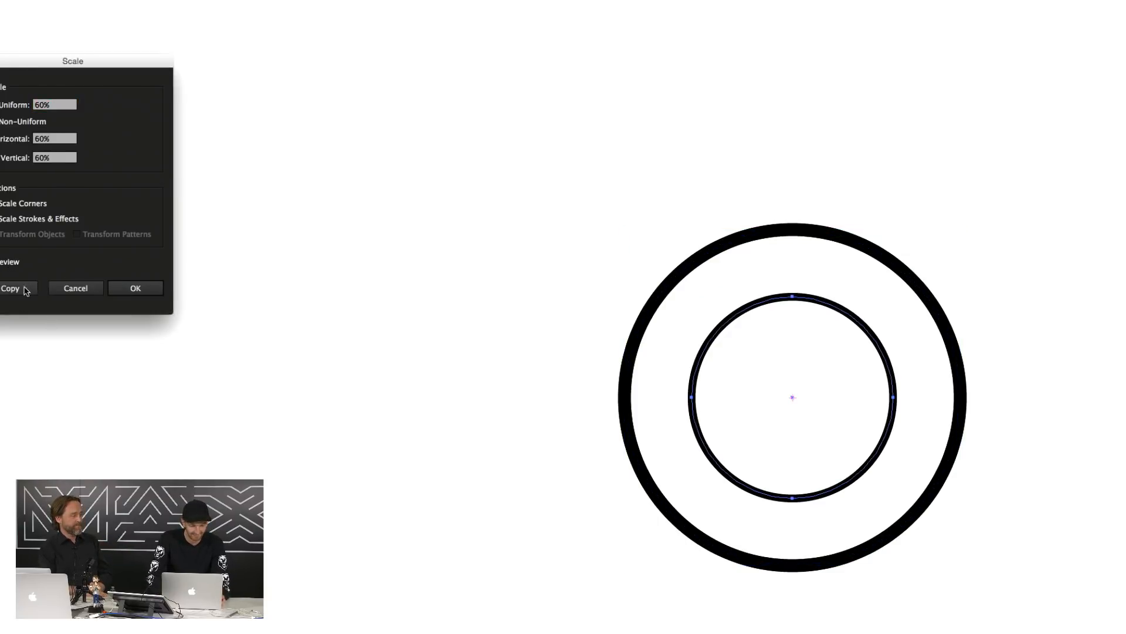
{"action": "key", "text": "v"}
{"action": "left_click", "coordinate": [439, 269]}
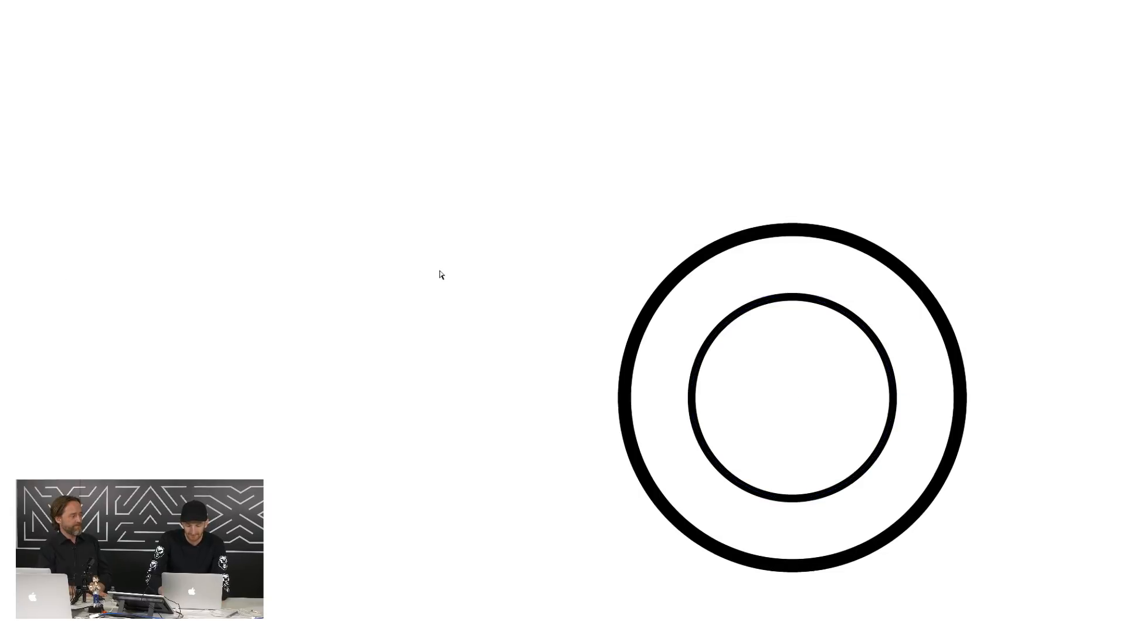
Check the wheel in the reference photo and make a concentric copy of the inner circle scaled to 80%
{"action": "key", "text": "super+plus"}
{"action": "scroll", "coordinate": [656, 267], "scroll_direction": "right", "scroll_amount": 5}
{"action": "scroll", "coordinate": [657, 267], "scroll_direction": "down", "scroll_amount": 2}
{"action": "key", "text": "super+Tab"}
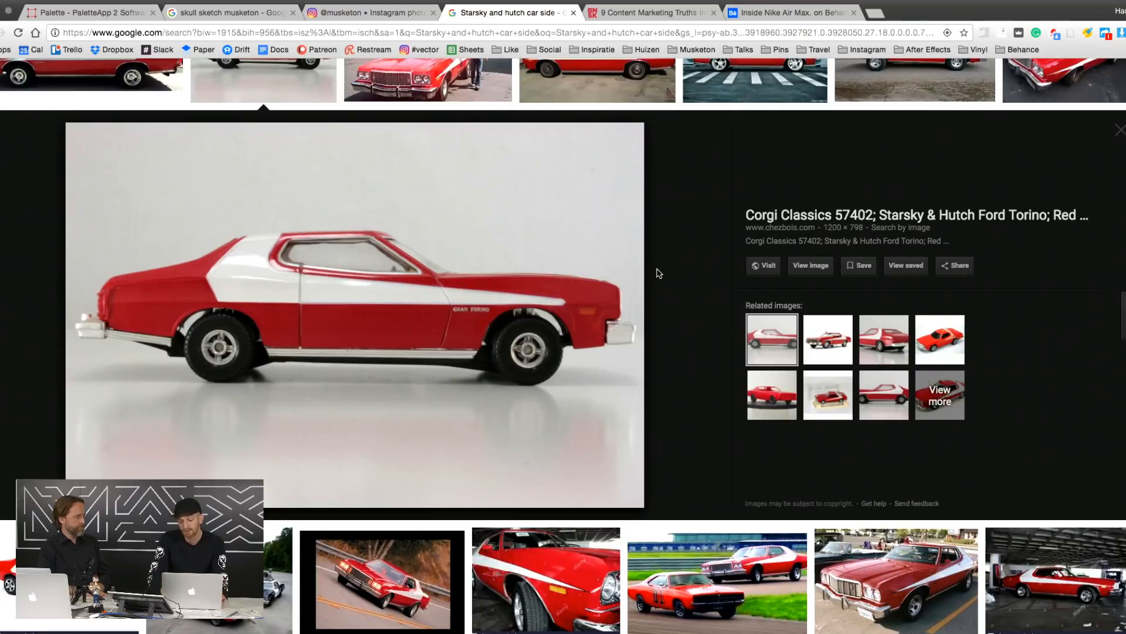
{"action": "key", "text": "super+Tab"}
{"action": "key", "text": "super+plus"}
{"action": "left_click", "coordinate": [594, 226]}
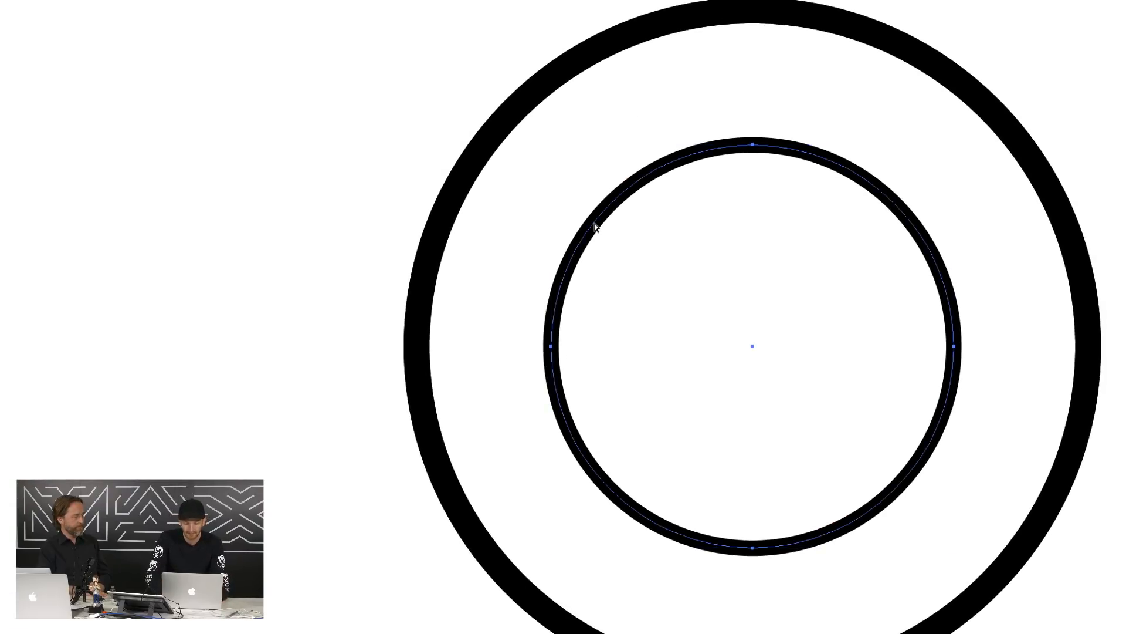
{"action": "key", "text": "s"}
{"action": "key", "text": "Return"}
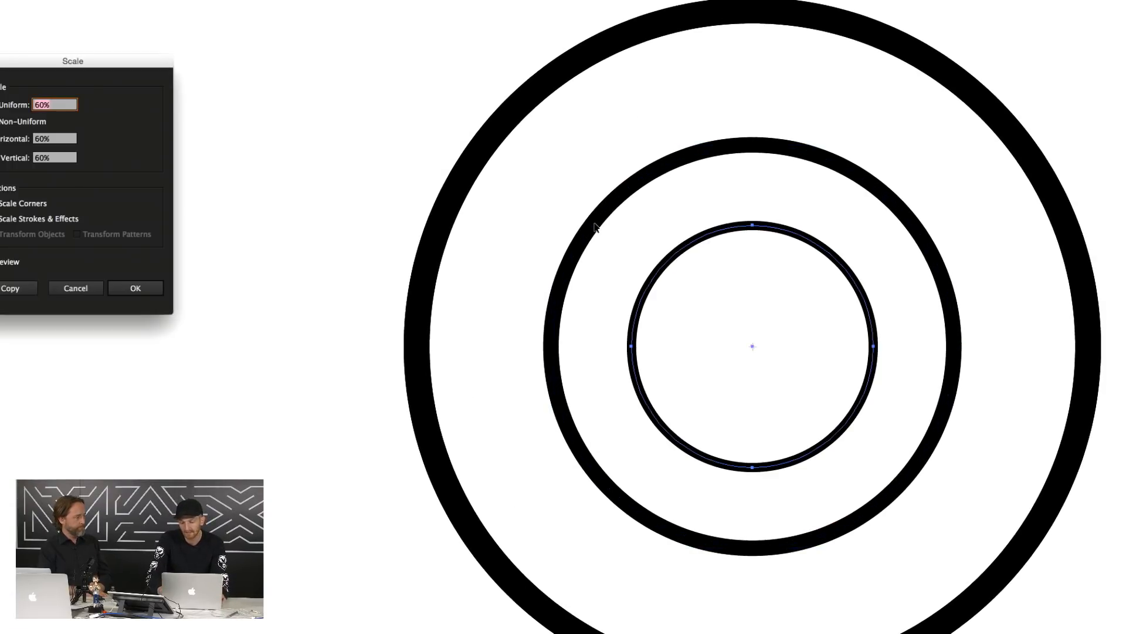
{"action": "key", "text": "shift+Up"}
{"action": "key", "text": "shift+Up"}
{"action": "key", "text": "Return"}
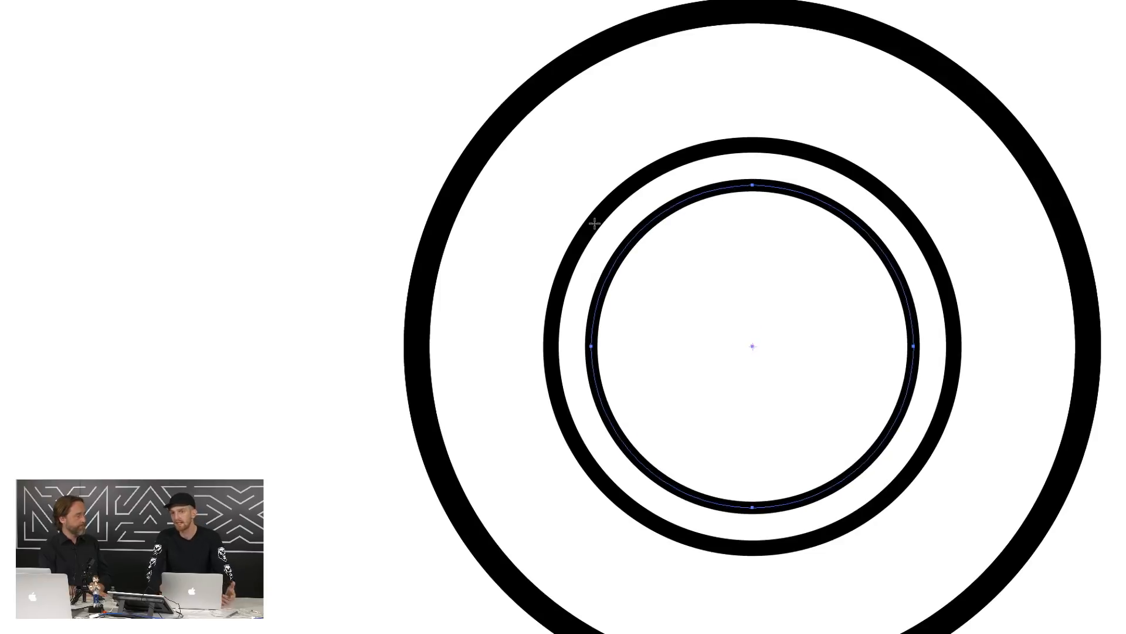
Duplicate the innermost circle in place and scale the duplicate down to 80% four times in a row as the wheel's hub
{"action": "key", "text": "super+c"}
{"action": "key", "text": "super+f"}
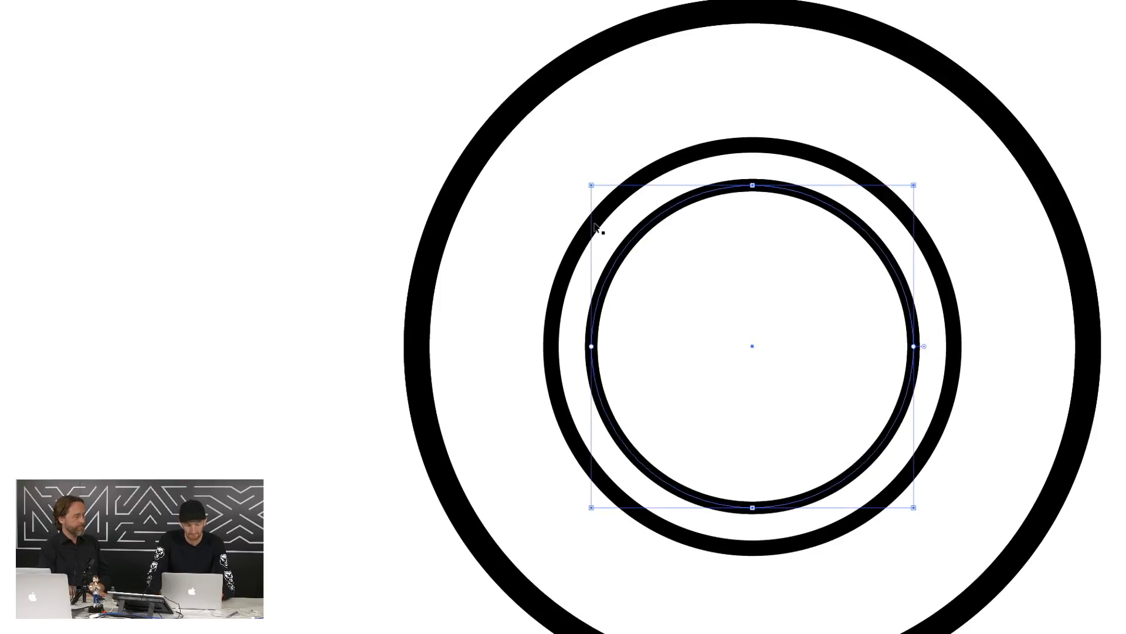
{"action": "key", "text": "Return"}
{"action": "key", "text": "Return"}
{"action": "key", "text": "super+d"}
{"action": "key", "text": "super+d"}
{"action": "key", "text": "super+d"}
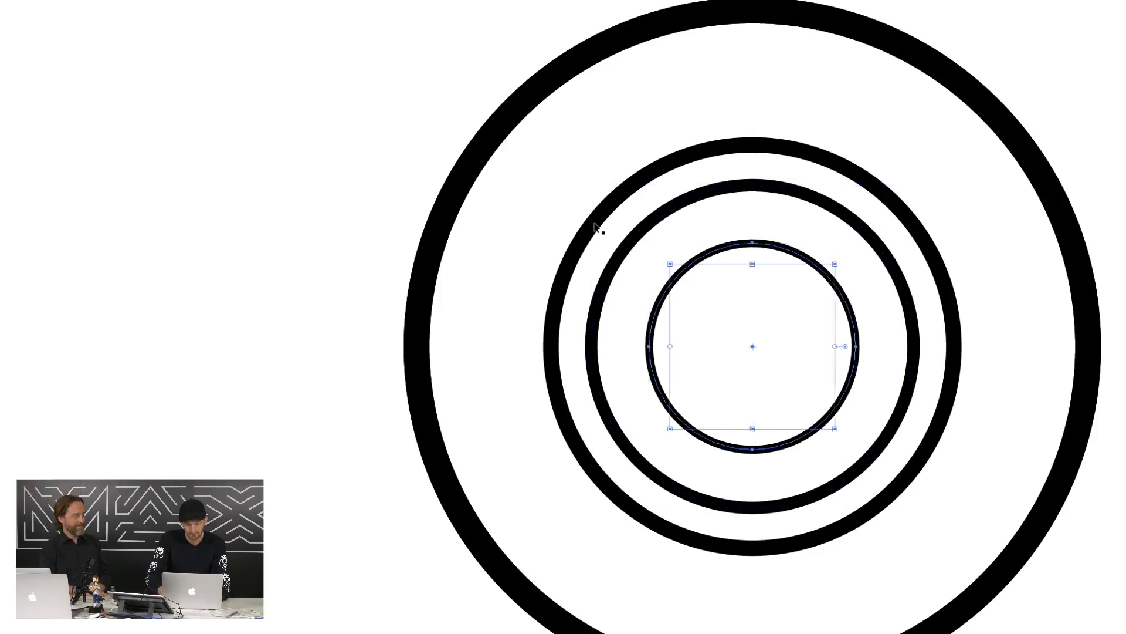
{"action": "key", "text": "super+shift+a"}
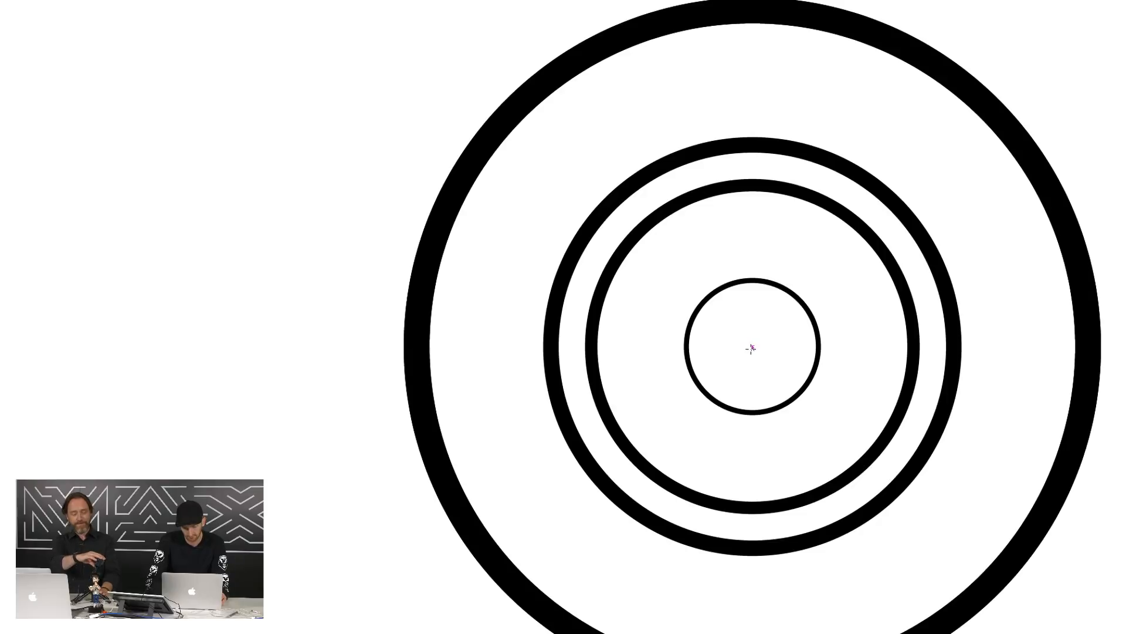
Draw a thin concentric circle from the wheel's centre, between the small hub circle and the next ring
{"action": "left_click_drag", "start_coordinate": [752, 347], "coordinate": [794, 457]}
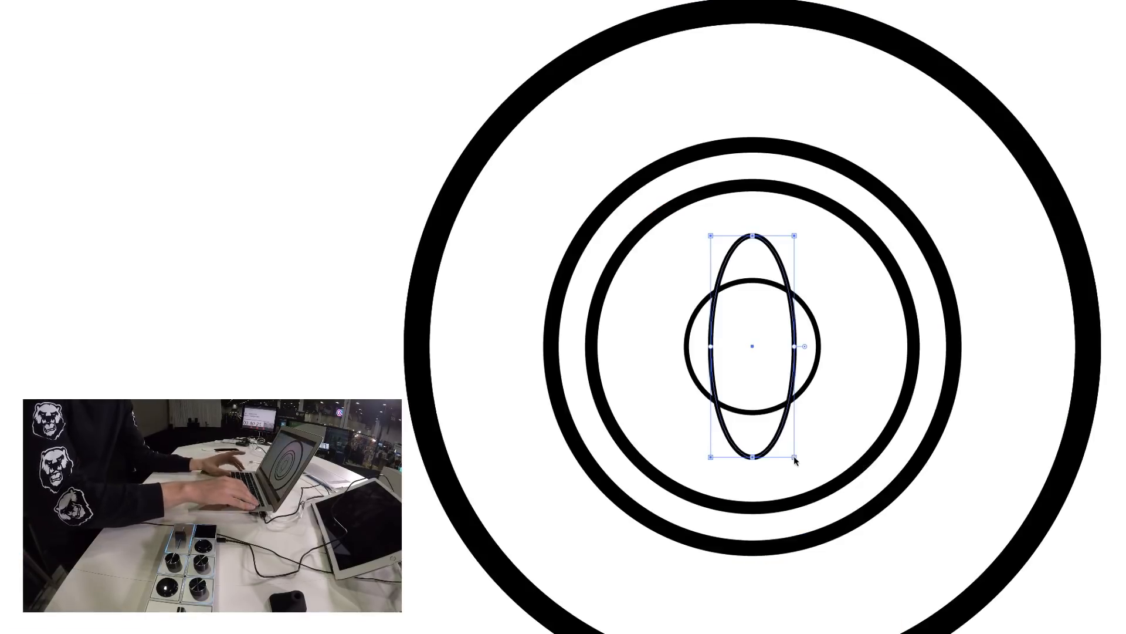
{"action": "key", "text": "Delete"}
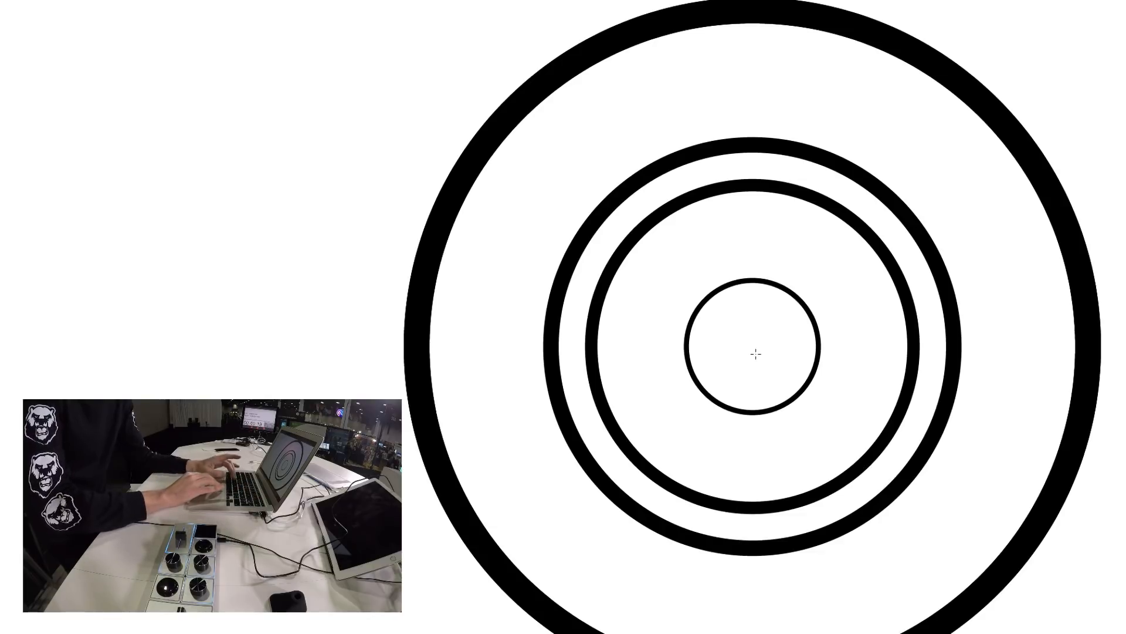
{"action": "left_click_drag", "start_coordinate": [750, 346], "coordinate": [816, 459]}
{"action": "key", "text": "Tab"}
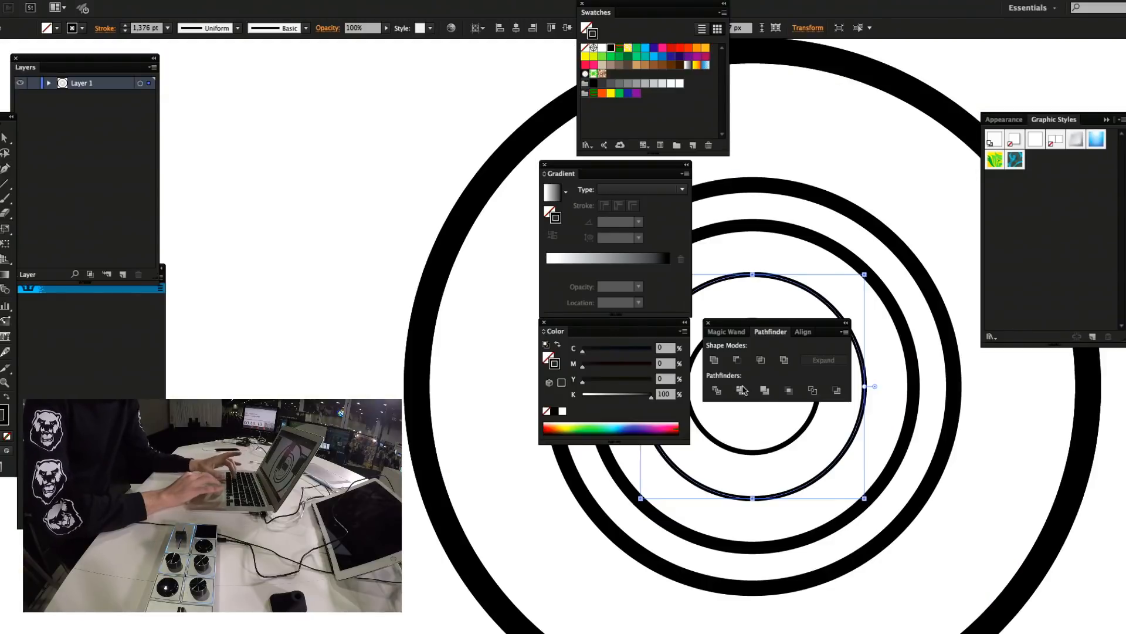
{"action": "key", "text": "Tab"}
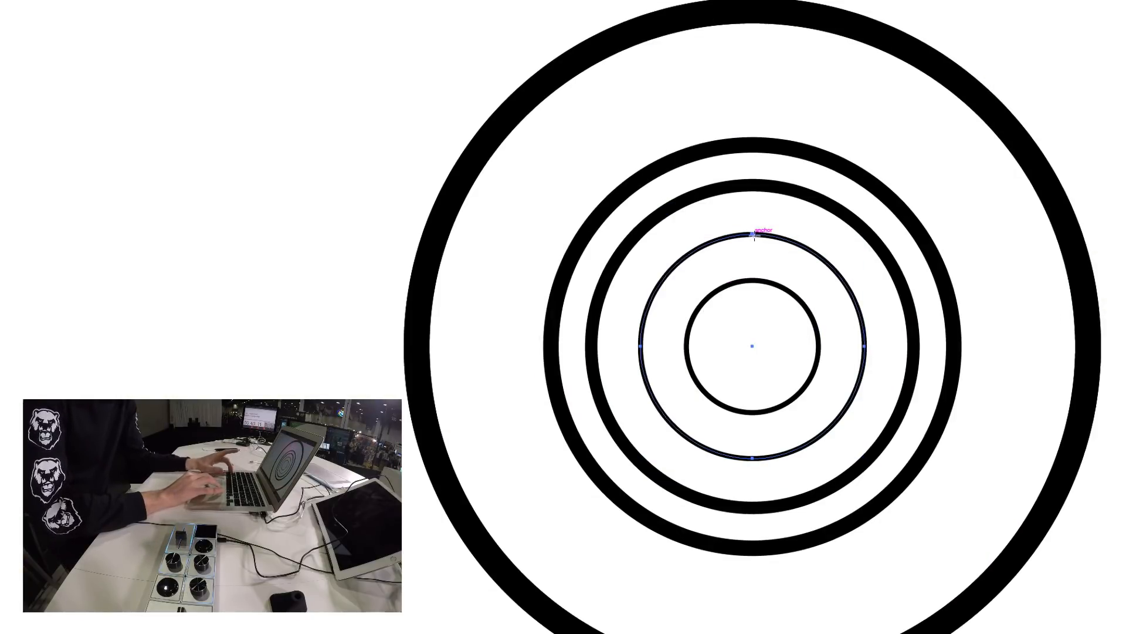
Cut the thin circle at its top and left anchor points and delete everything except the upper-left quarter arc
{"action": "left_click", "coordinate": [752, 235]}
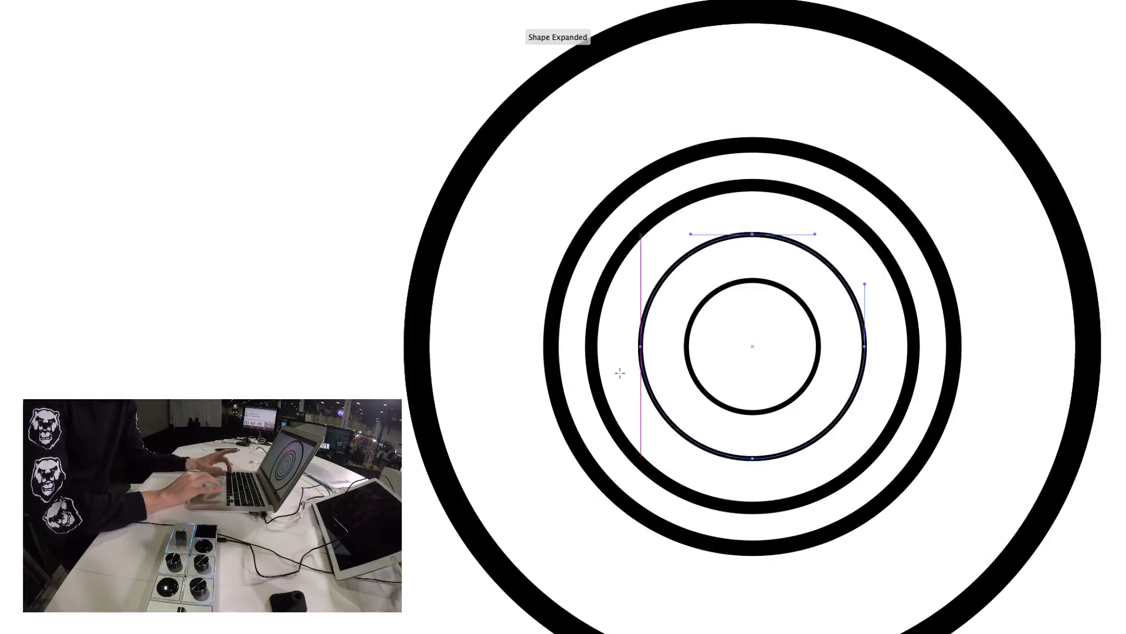
{"action": "left_click", "coordinate": [637, 347]}
{"action": "key", "text": "Return"}
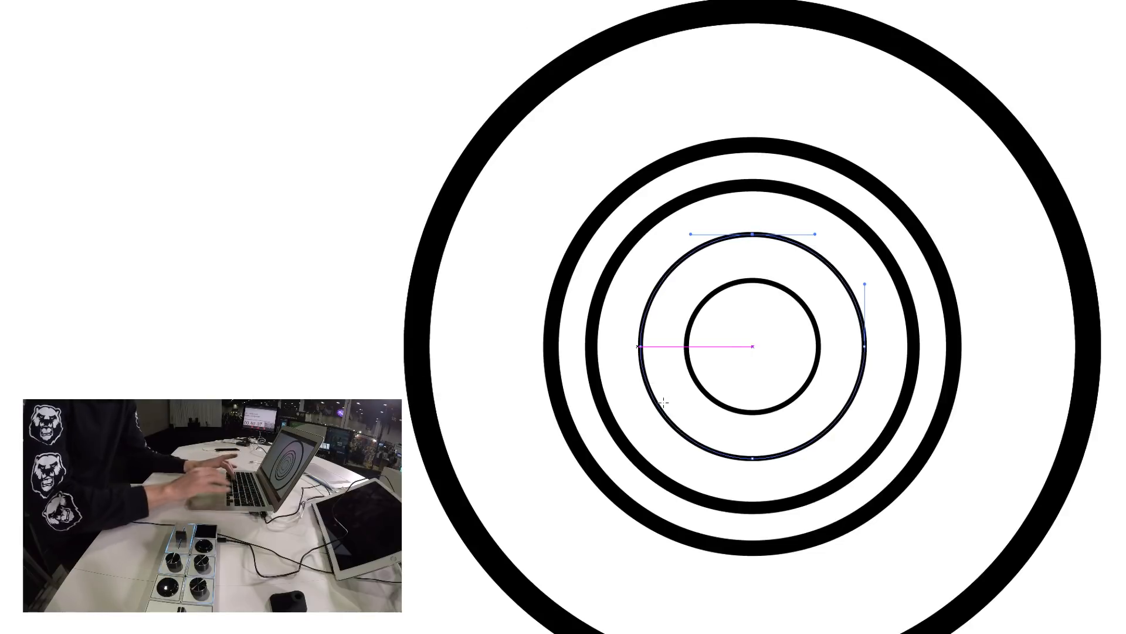
{"action": "left_click", "coordinate": [639, 347]}
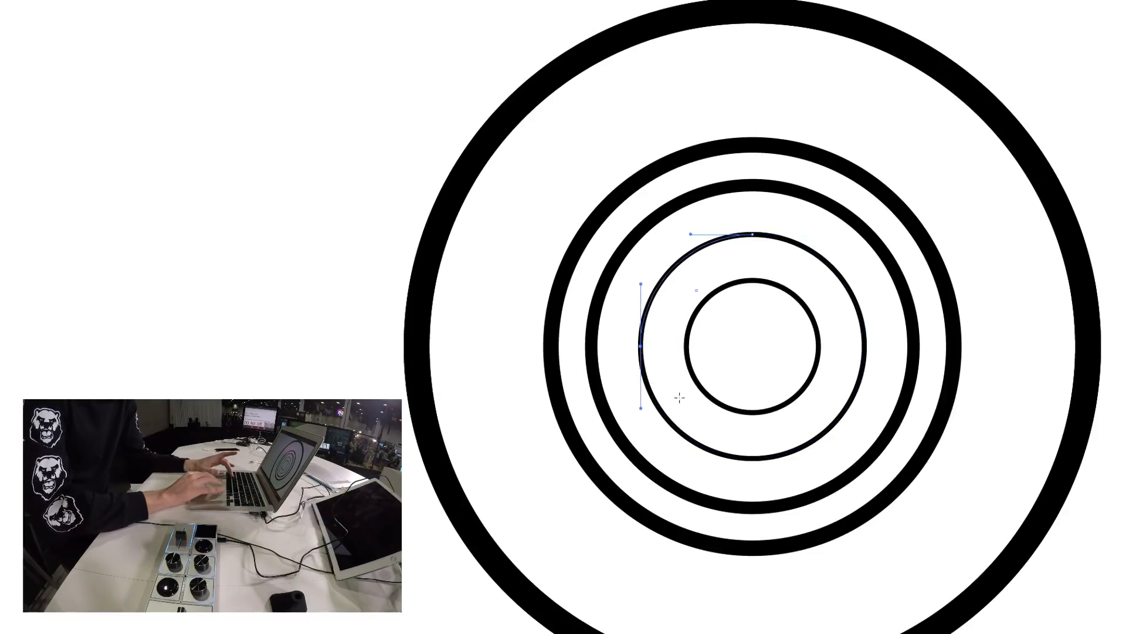
{"action": "left_click", "coordinate": [720, 457]}
{"action": "key", "text": "Delete"}
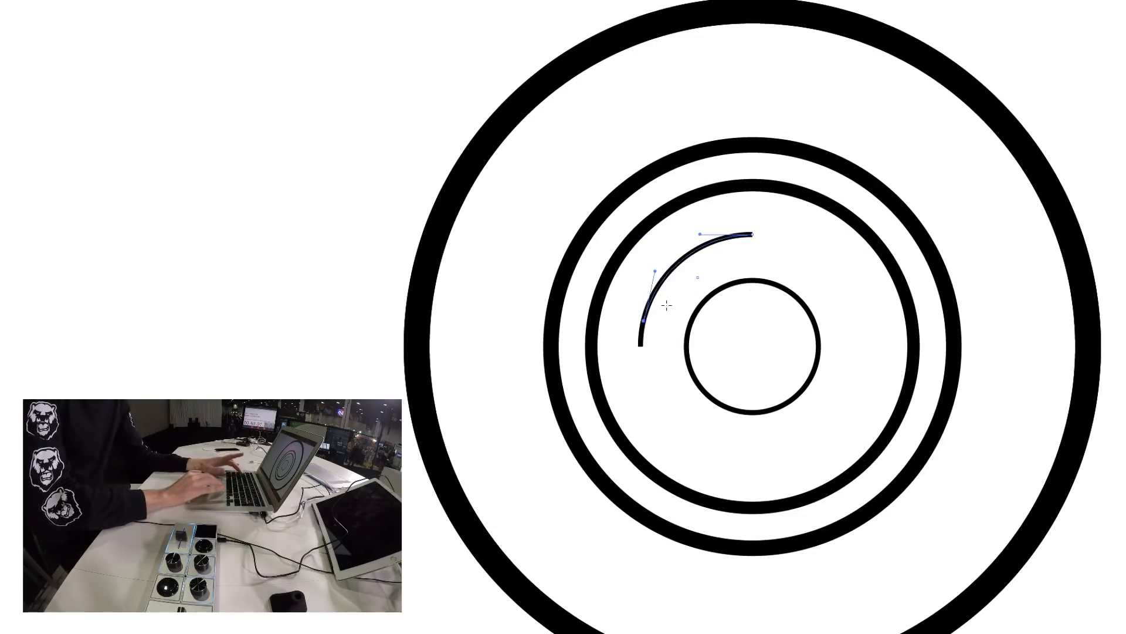
Trim a short piece off both ends of the quarter arc with the Scissors tool
{"action": "left_click", "coordinate": [642, 339]}
{"action": "key", "text": "Delete"}
{"action": "key", "text": "c"}
{"action": "left_click", "coordinate": [736, 235]}
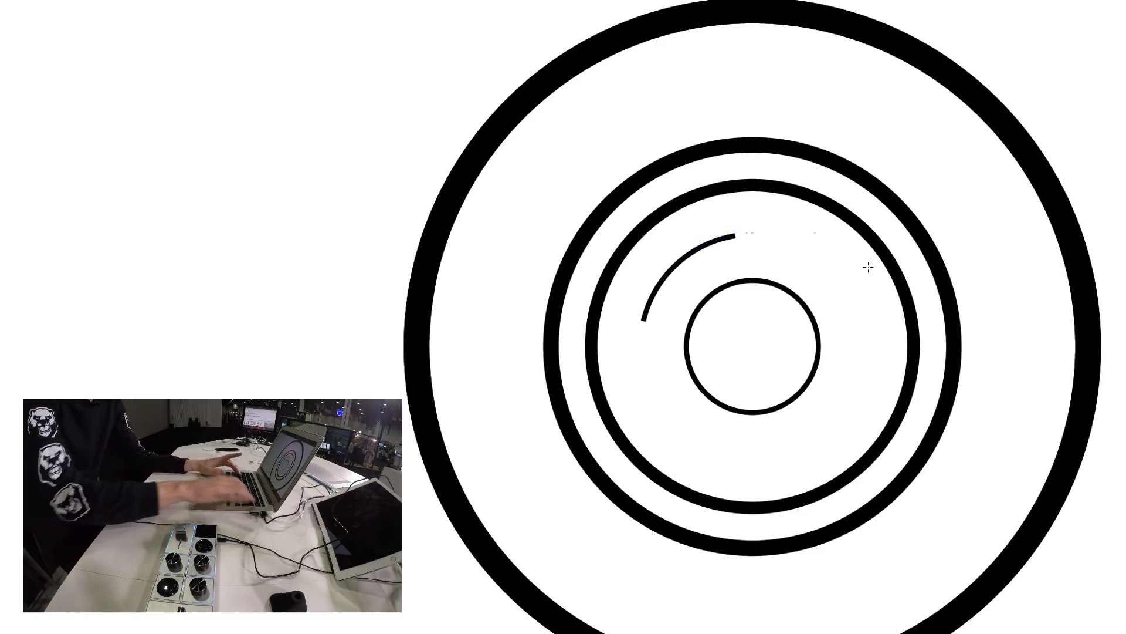
Set the trimmed arc's stroke weight to 10 pt
{"action": "key", "text": "Tab"}
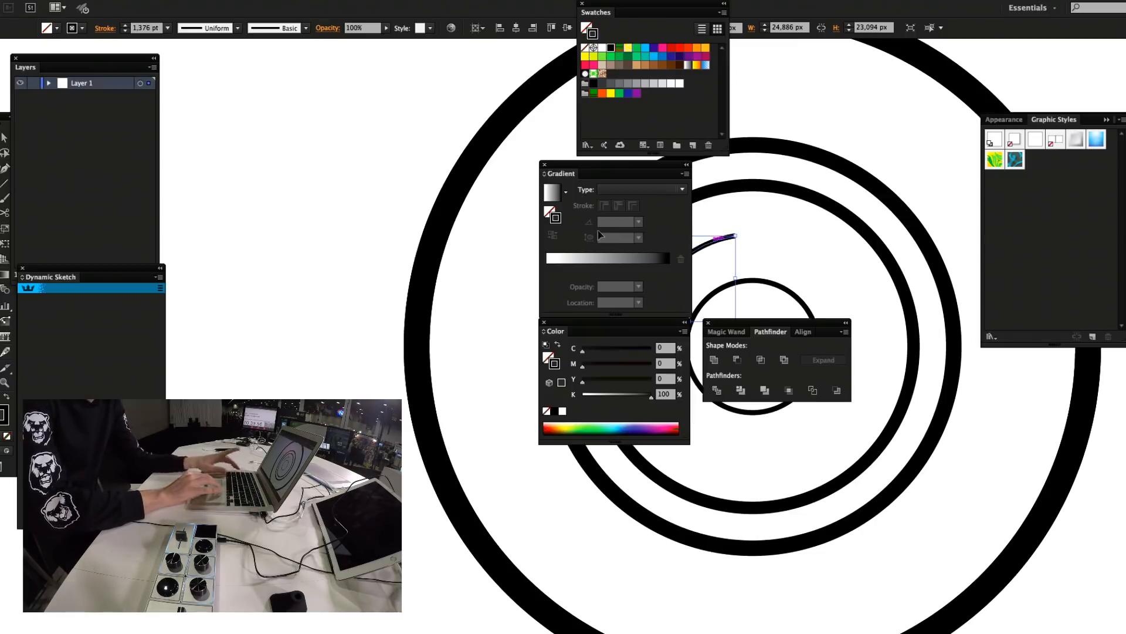
{"action": "type", "text": "19"}
{"action": "key", "text": "Return"}
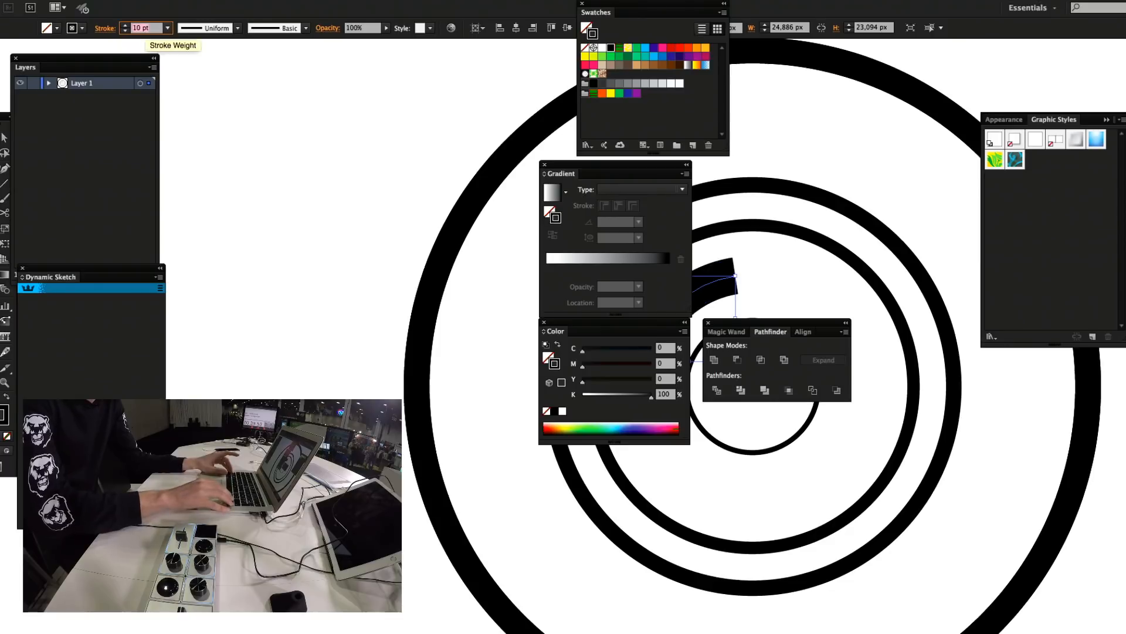
Rotate a copy of the thick arc by 90° around the wheel's centre and repeat the copy to form four rim cut-outs
{"action": "key", "text": "Tab"}
{"action": "left_click", "coordinate": [250, 220]}
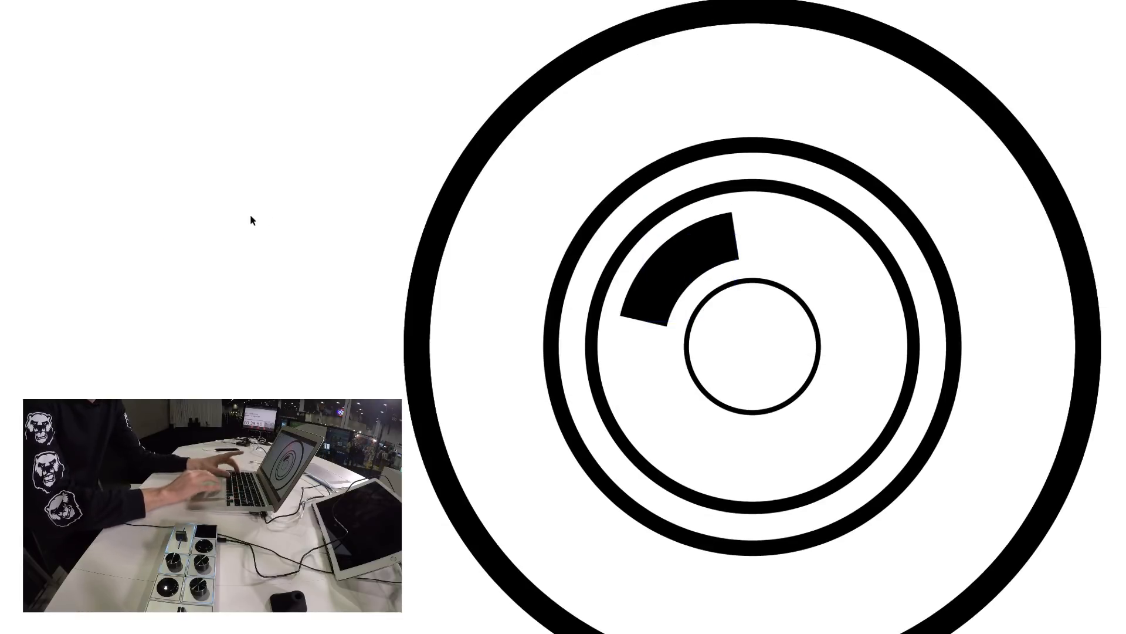
{"action": "left_click", "coordinate": [686, 261]}
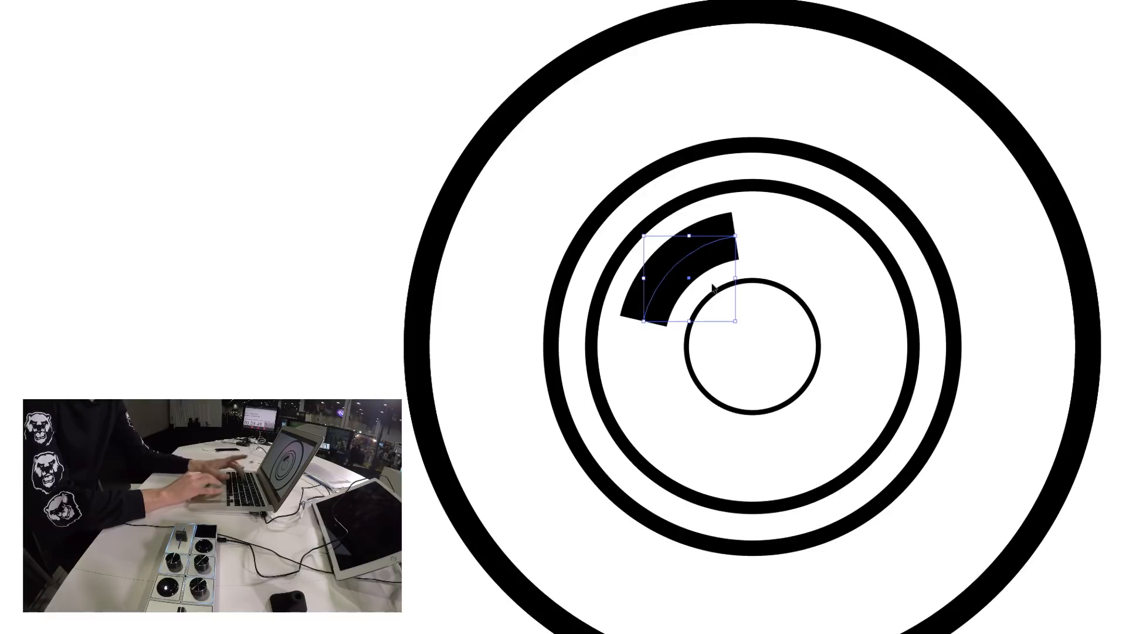
{"action": "left_click", "coordinate": [754, 346], "text": "alt"}
{"action": "key", "text": "shift+Up"}
{"action": "key", "text": "shift+Up"}
{"action": "key", "text": "shift+Up"}
{"action": "key", "text": "shift+Up"}
{"action": "key", "text": "shift+Up"}
{"action": "key", "text": "shift+Up"}
{"action": "key", "text": "shift+Up"}
{"action": "key", "text": "shift+Up"}
{"action": "key", "text": "shift+Up"}
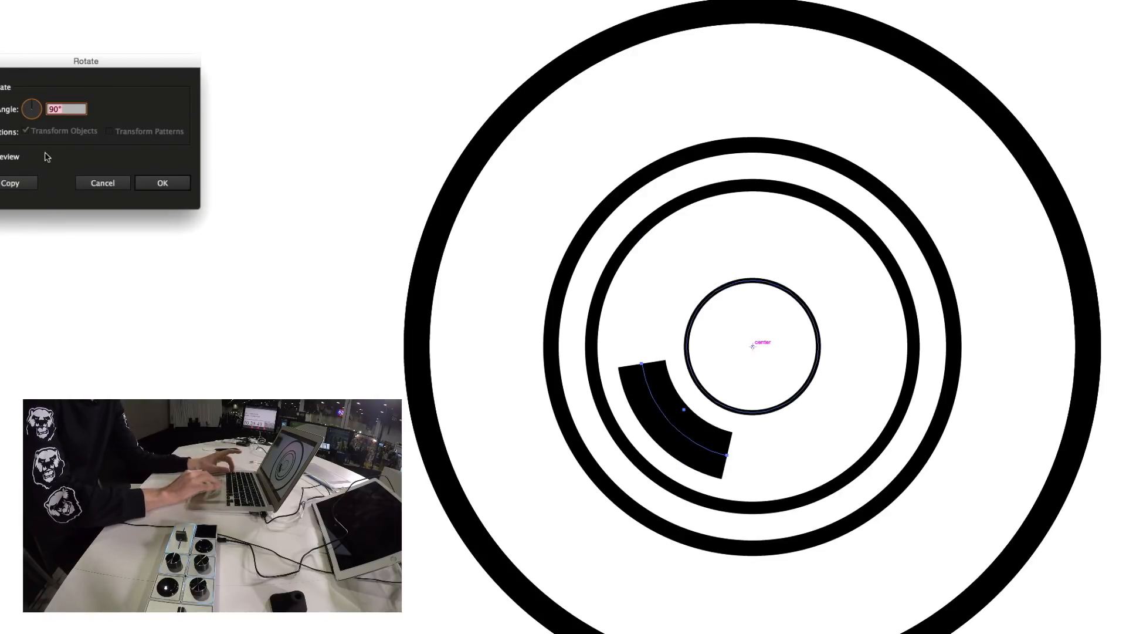
{"action": "left_click", "coordinate": [10, 183]}
{"action": "key", "text": "super+d"}
{"action": "key", "text": "super+d"}
{"action": "key", "text": "super+d"}
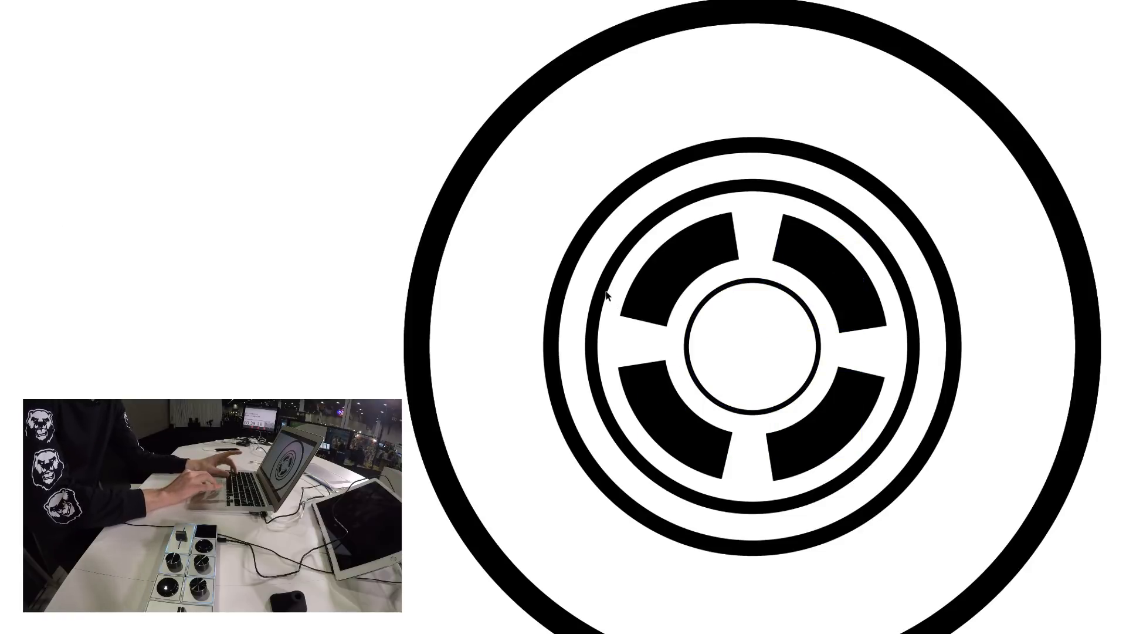
Give the hub circle the same stroke as the ring outside the cut-outs and draw a smaller concentric circle inside it
{"action": "left_click", "coordinate": [698, 310]}
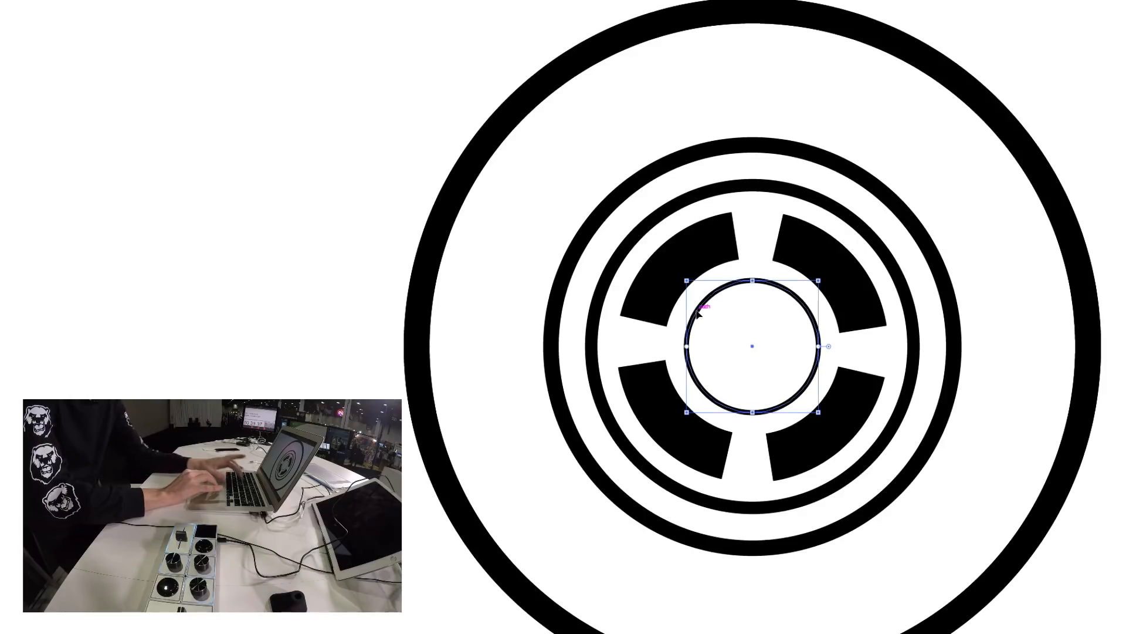
{"action": "left_click", "coordinate": [666, 210], "text": "shift"}
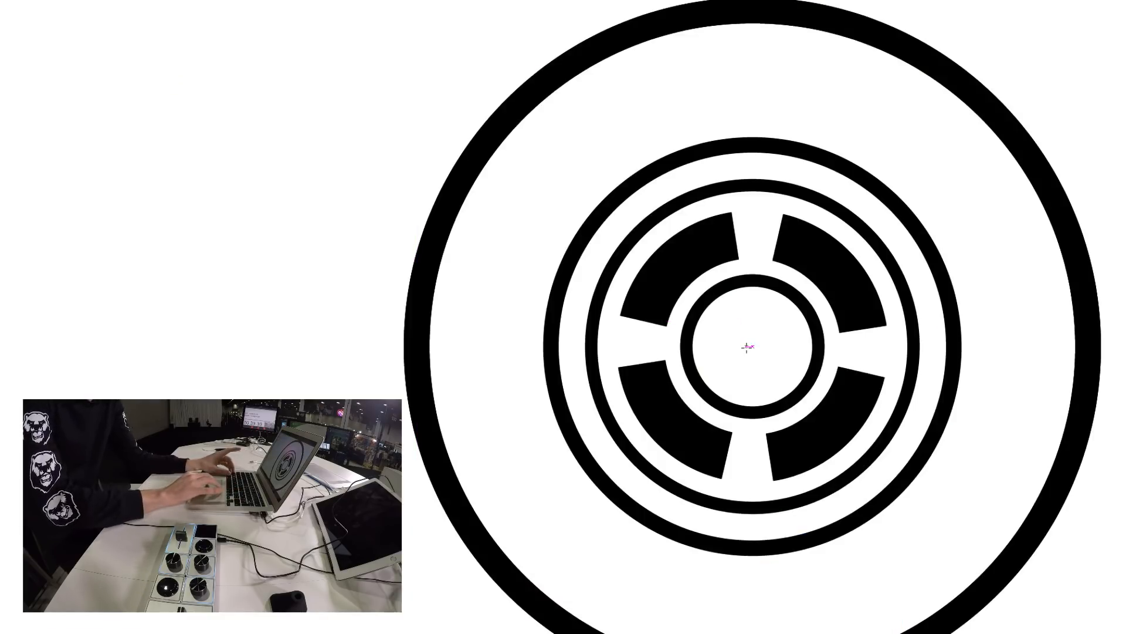
{"action": "mouse_move", "coordinate": [752, 346]}
{"action": "left_mouse_down"}
{"action": "mouse_move", "coordinate": [788, 369]}
{"action": "mouse_move", "coordinate": [784, 378]}
{"action": "left_mouse_up"}
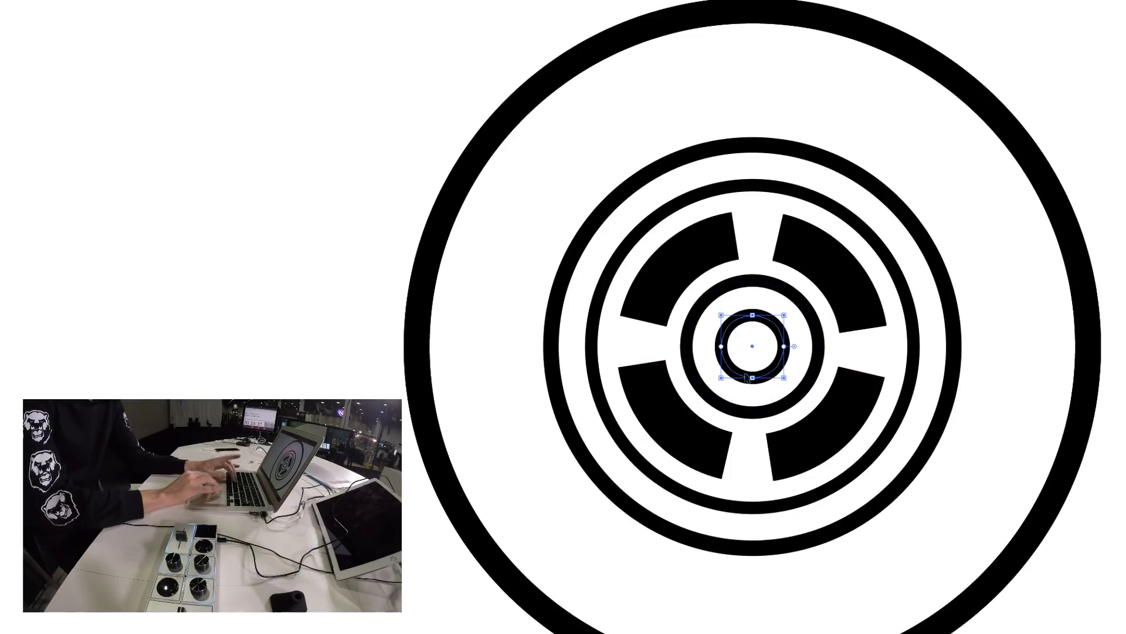
{"action": "key", "text": "super+shift+a"}
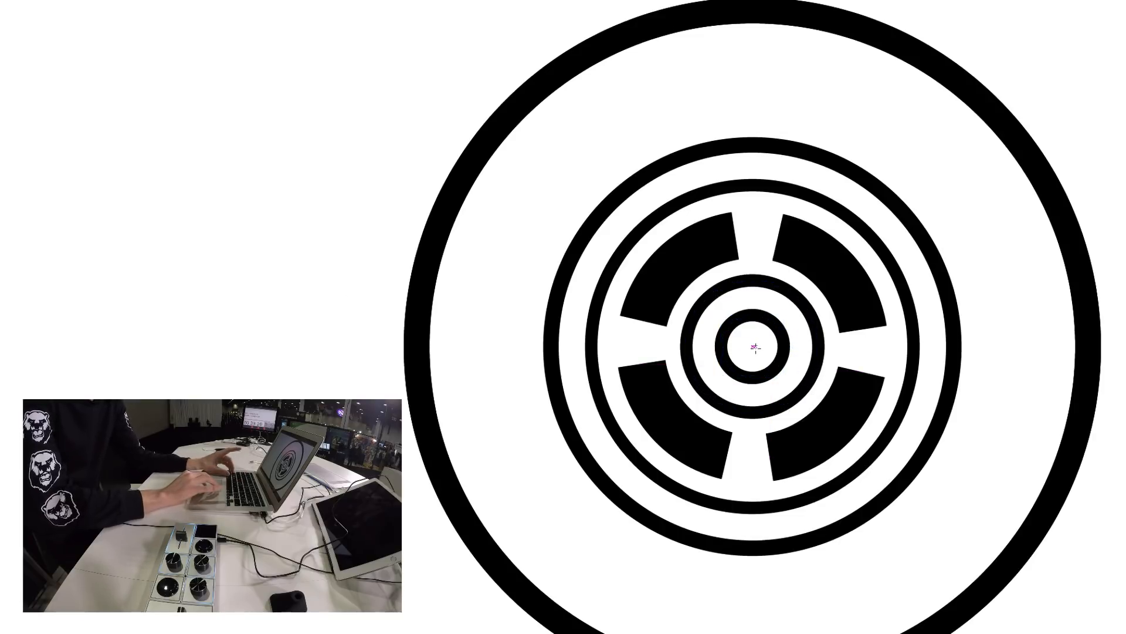
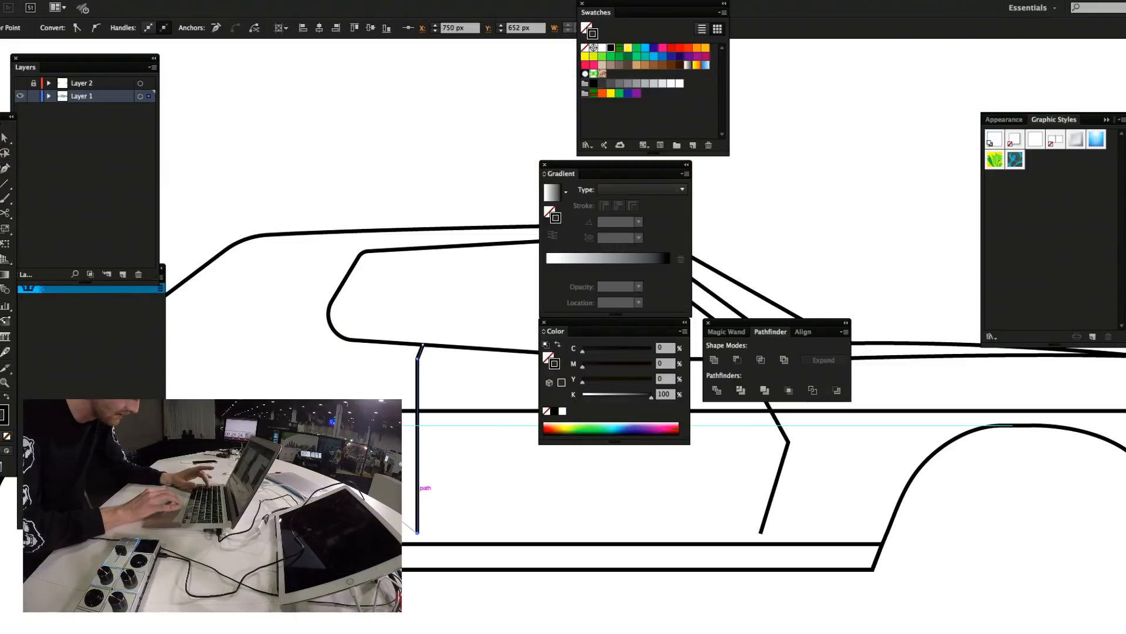
Shorten the car's rear by selecting the anchor points of the tail and rear wheel arch and nudging them forward, checking against the reference photo
{"action": "key", "text": "super+minus"}
{"action": "key", "text": "super+minus"}
{"action": "key", "text": "super+minus"}
{"action": "key", "text": "f"}
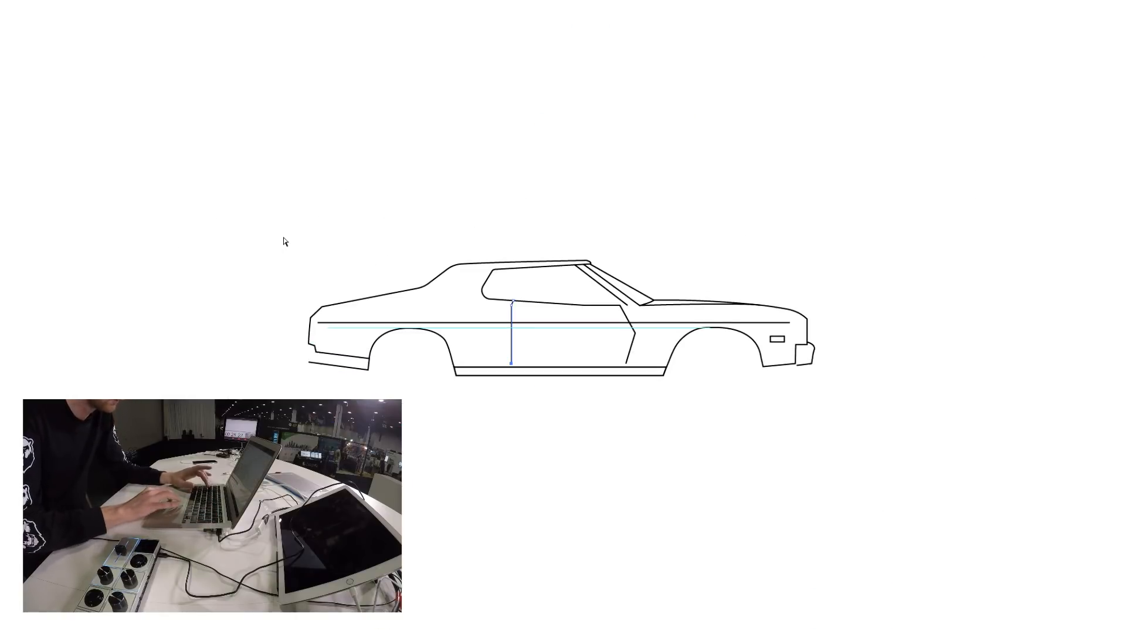
{"action": "left_click_drag", "start_coordinate": [401, 316], "coordinate": [473, 395]}
{"action": "key", "text": "shift+Right"}
{"action": "key", "text": "shift+Right"}
{"action": "key", "text": "shift+Right"}
{"action": "key", "text": "shift+Right"}
{"action": "key", "text": "shift+Right"}
{"action": "key", "text": "shift+Right"}
{"action": "key", "text": "shift+Right"}
{"action": "key", "text": "shift+Right"}
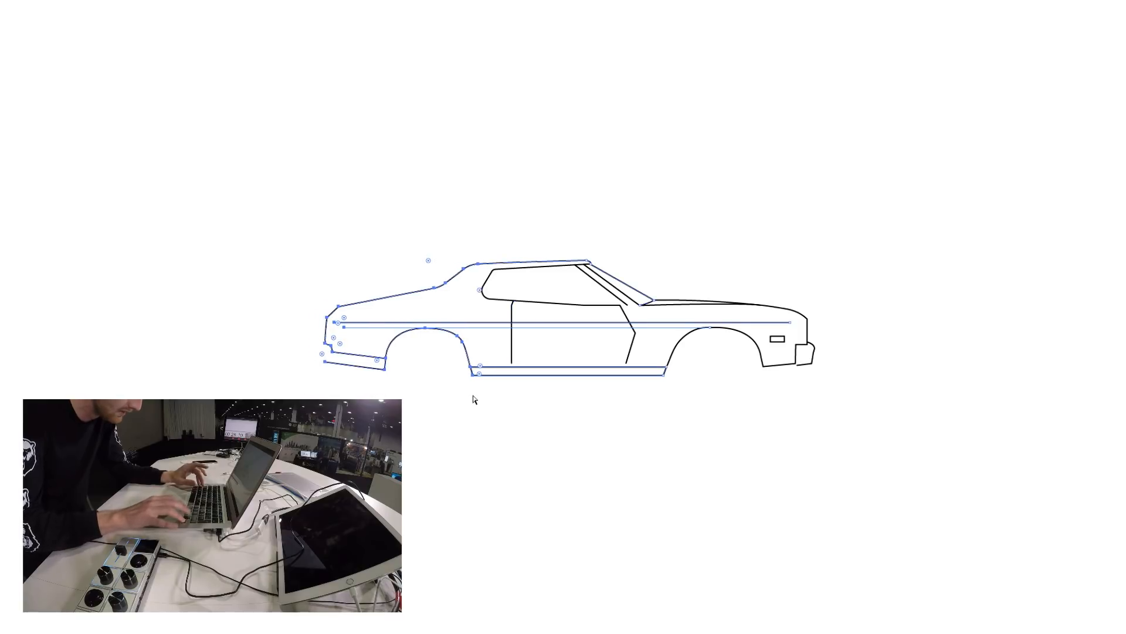
{"action": "key", "text": "shift+Left"}
{"action": "key", "text": "shift+Left"}
{"action": "key", "text": "super+Tab"}
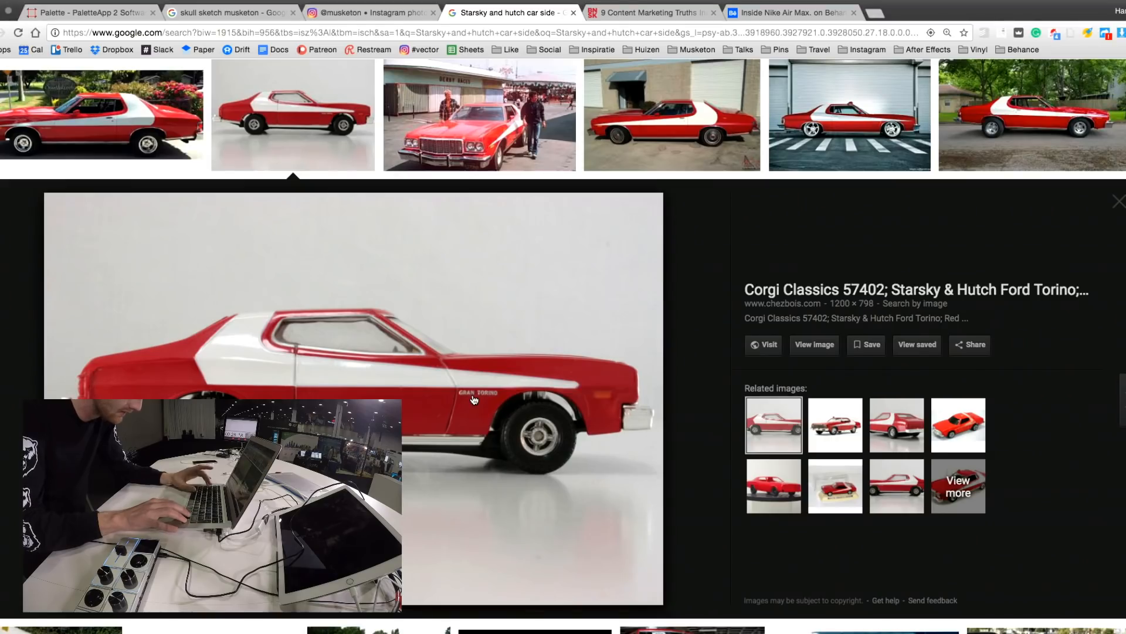
{"action": "key", "text": "super+Tab"}
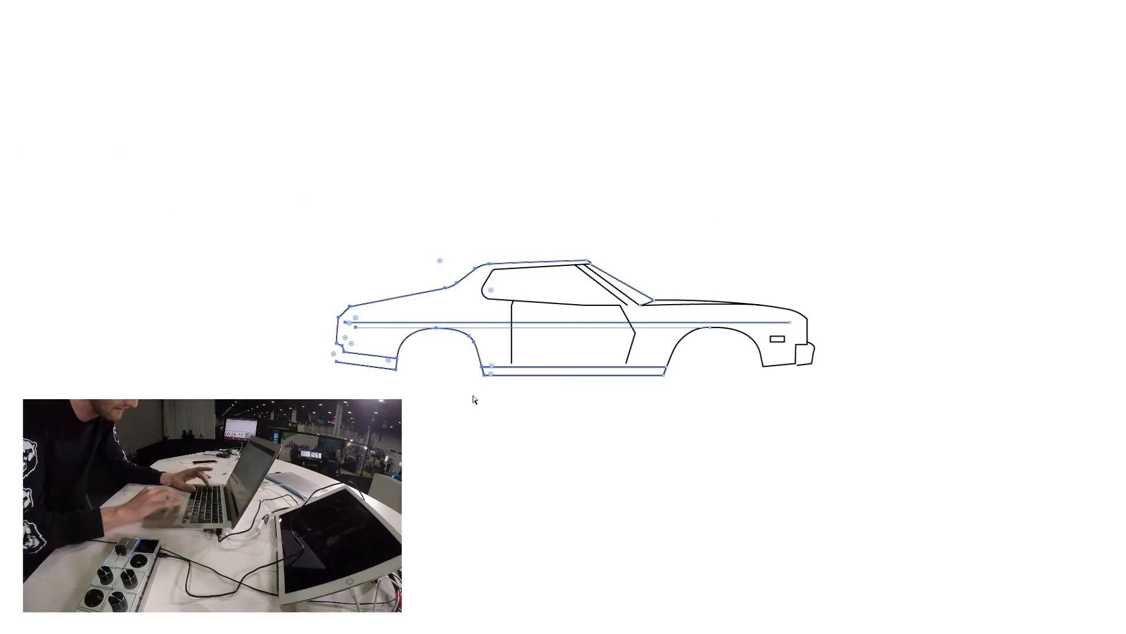
Select the rear anchor points of the side window and nudge them forward to shorten the window, comparing with the reference photo
{"action": "key", "text": "super+equal"}
{"action": "key", "text": "super+equal"}
{"action": "key", "text": "super+equal"}
{"action": "key", "text": "super+equal"}
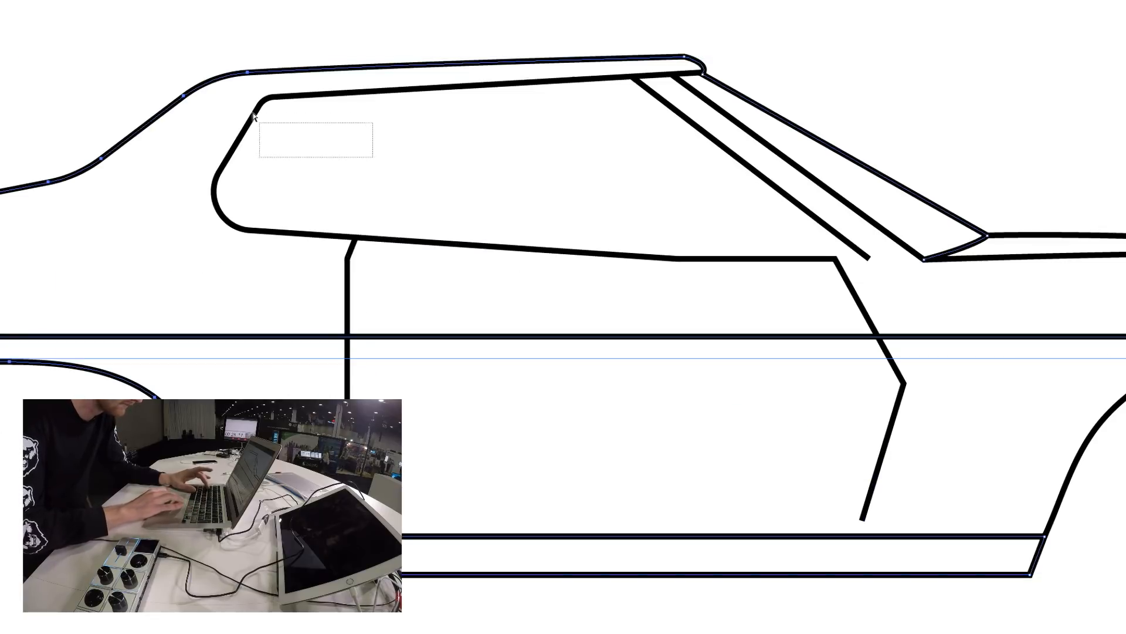
{"action": "left_click_drag", "start_coordinate": [239, 90], "coordinate": [239, 90]}
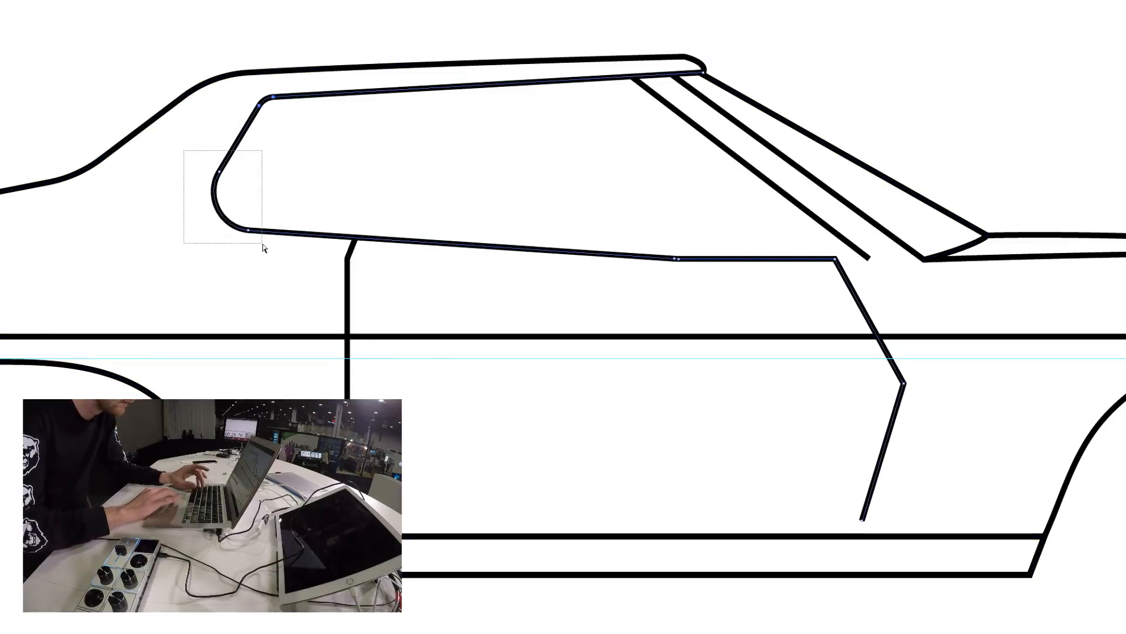
{"action": "key", "text": "shift+Right"}
{"action": "key", "text": "shift+Right"}
{"action": "key", "text": "shift+Right"}
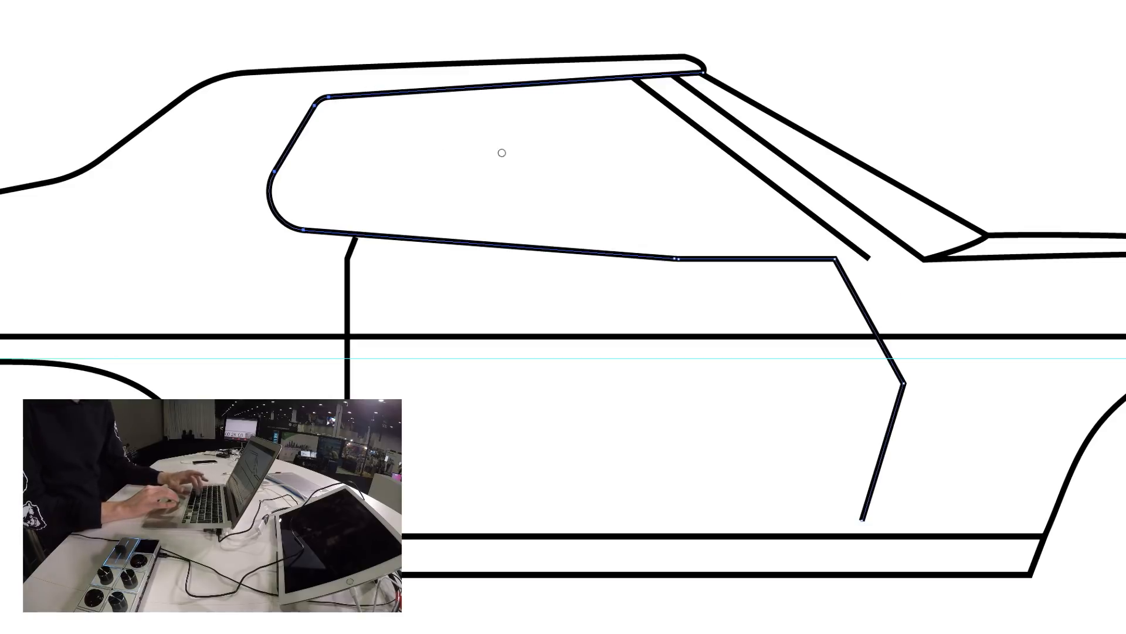
{"action": "key", "text": "super+Tab"}
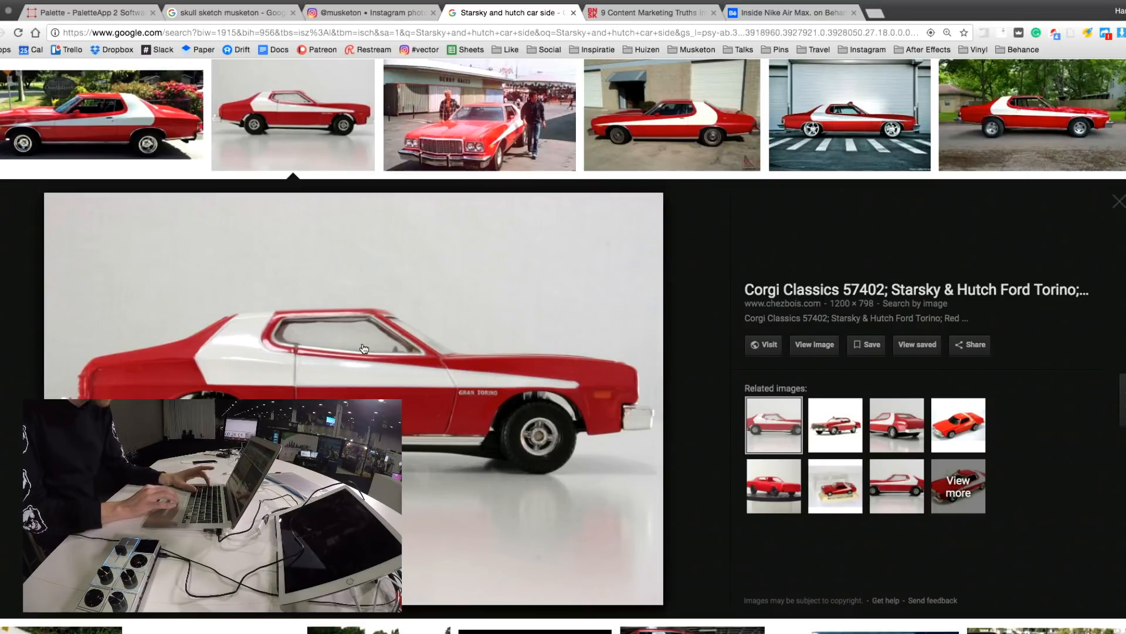
{"action": "key", "text": "super+Tab"}
Tighten the rounded rear corner of the roofline and reshape the bend where it meets the trunk, following the reference photo
{"action": "key", "text": "super+minus"}
{"action": "key", "text": "super+minus"}
{"action": "key", "text": "super+minus"}
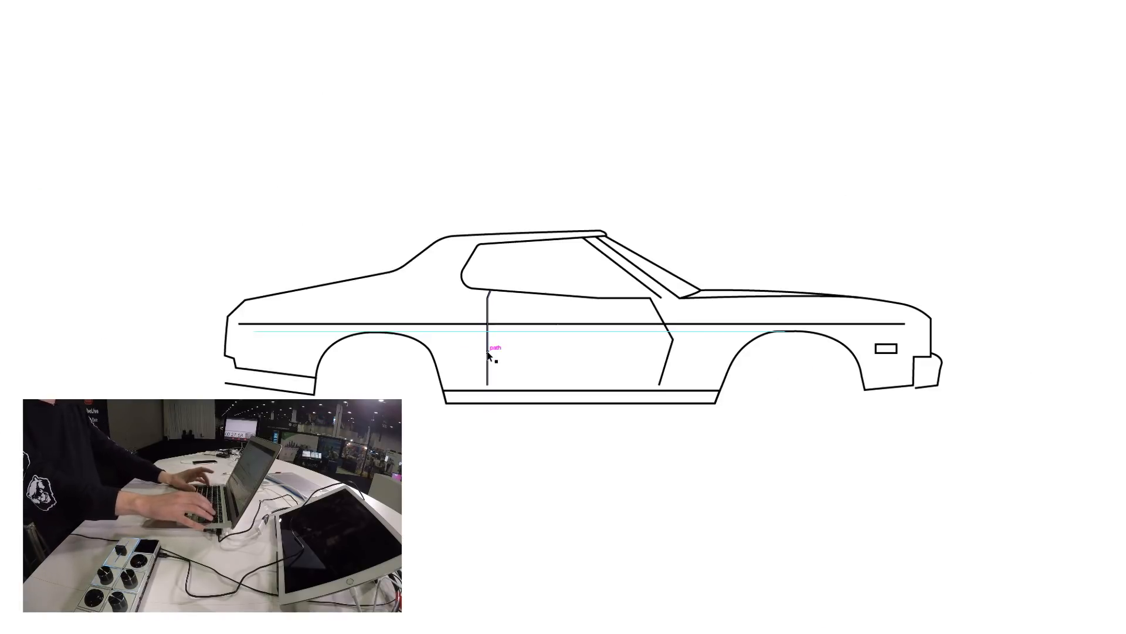
{"action": "key", "text": "super+Tab"}
{"action": "key", "text": "super+Tab"}
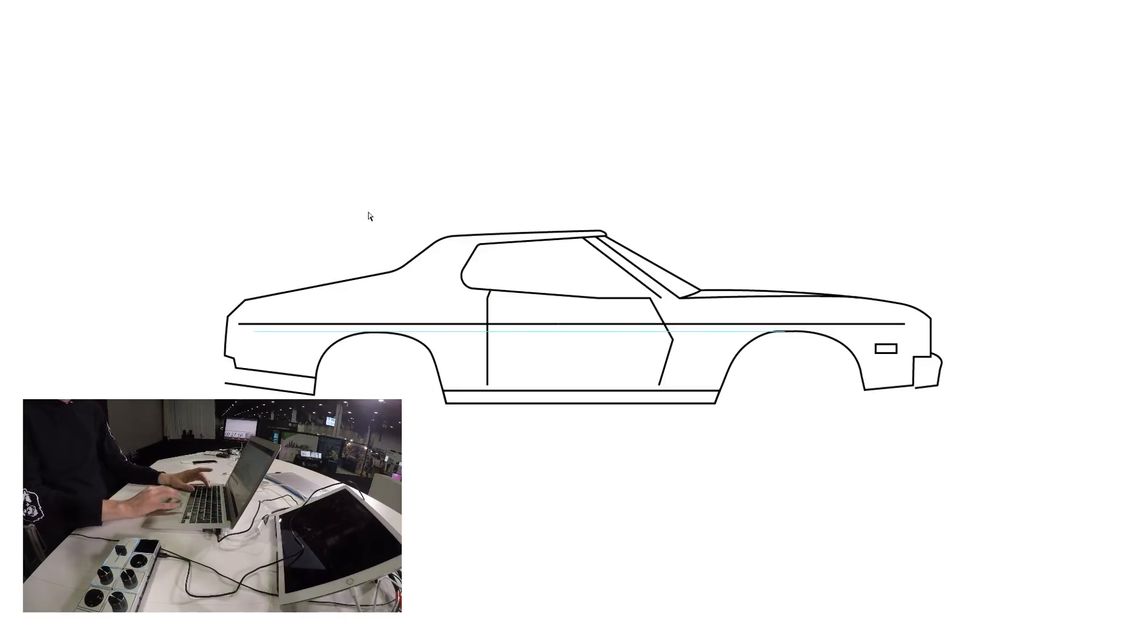
{"action": "left_click_drag", "start_coordinate": [458, 295], "coordinate": [458, 295]}
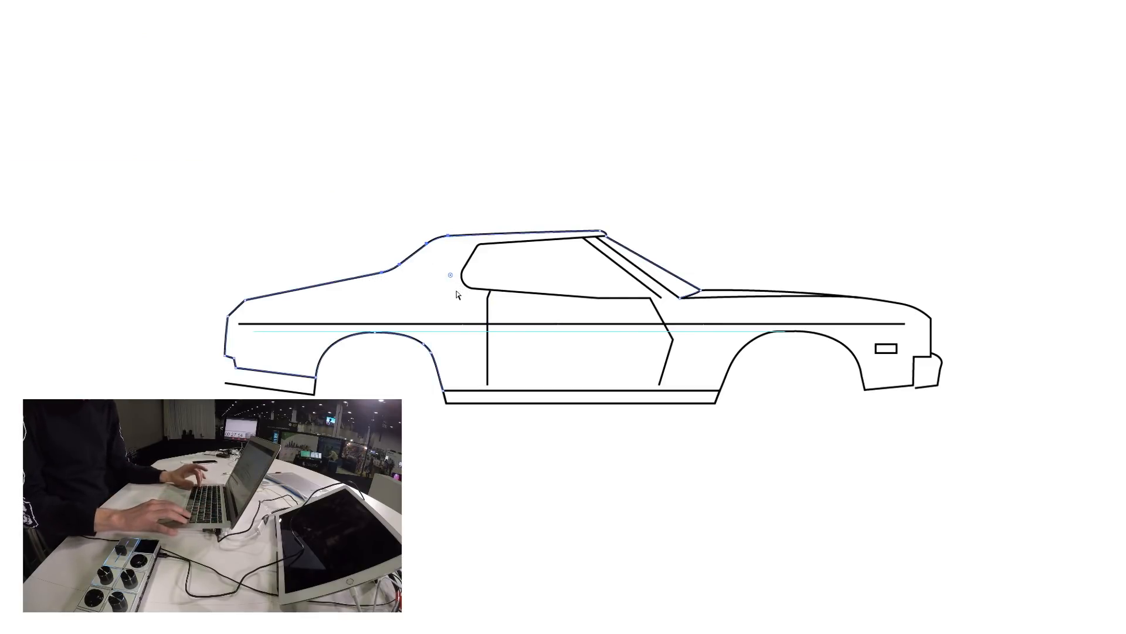
{"action": "key", "text": "super+Tab"}
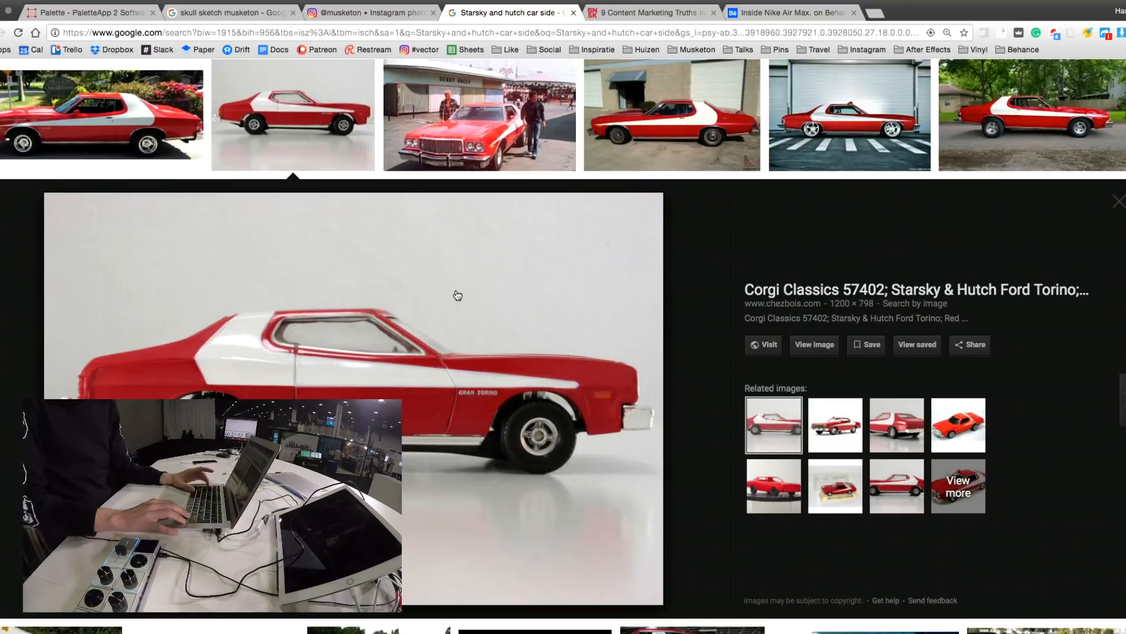
{"action": "key", "text": "super+Tab"}
{"action": "key", "text": "super+plus"}
{"action": "key", "text": "super+plus"}
{"action": "key", "text": "super+plus"}
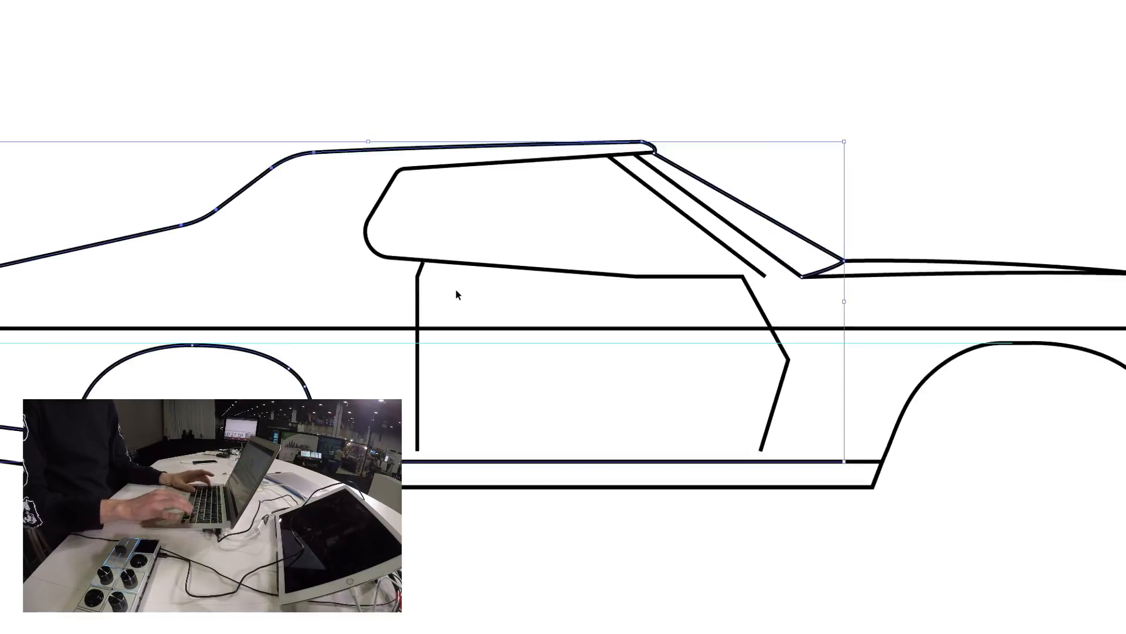
{"action": "scroll", "coordinate": [350, 250], "scroll_direction": "up", "scroll_amount": 3}
{"action": "scroll", "coordinate": [351, 251], "scroll_direction": "left", "scroll_amount": 4}
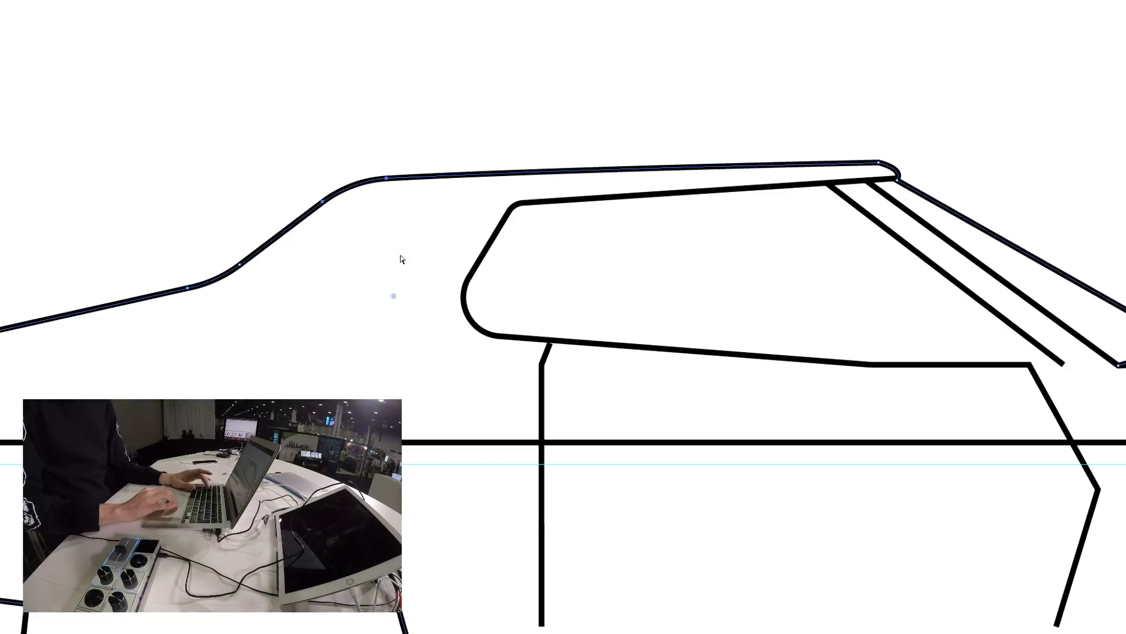
{"action": "left_click_drag", "start_coordinate": [394, 298], "coordinate": [364, 249]}
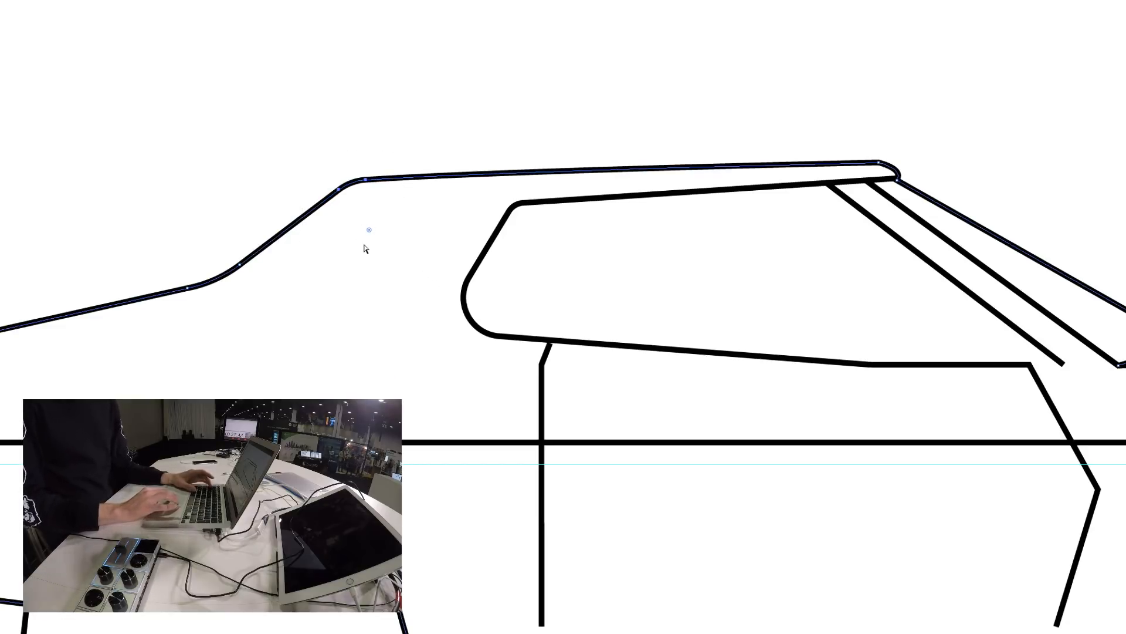
{"action": "left_click", "coordinate": [372, 289]}
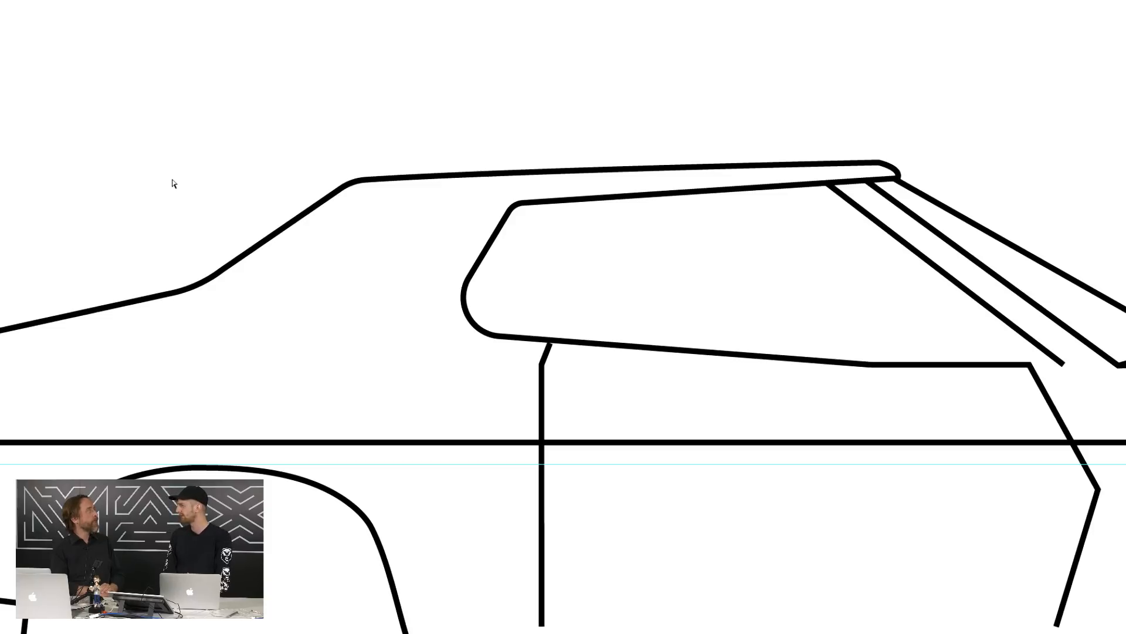
Draw the white stripe's edge with the Pen tool from the roofline down behind the side window, curving forward beneath it
{"action": "key", "text": "super+Tab"}
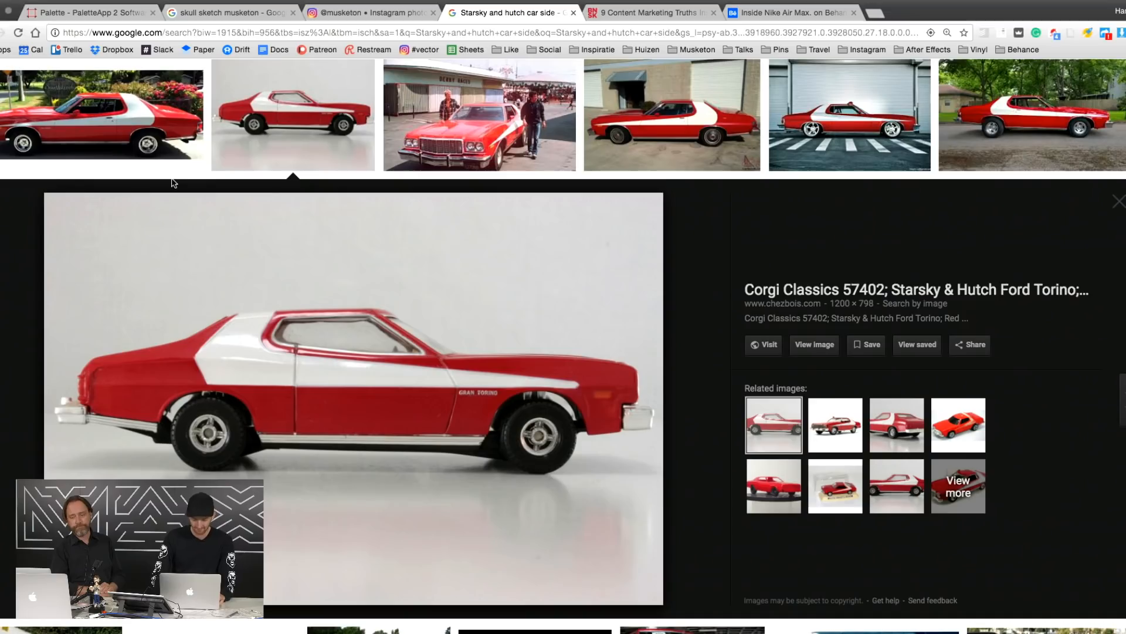
{"action": "key", "text": "super+Tab"}
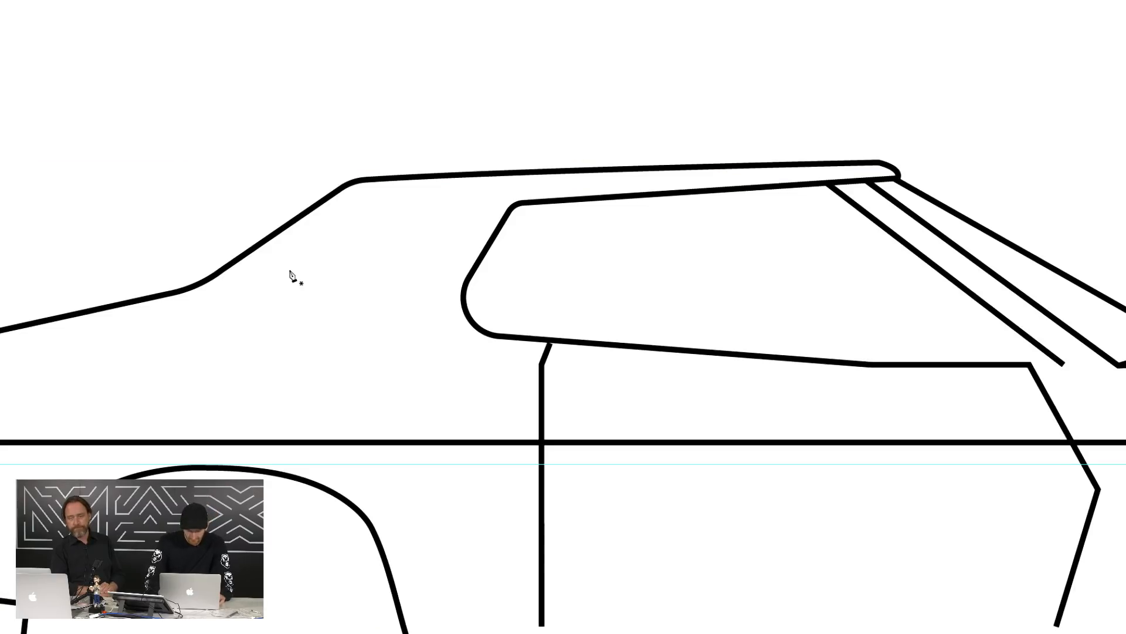
{"action": "left_click", "coordinate": [480, 174]}
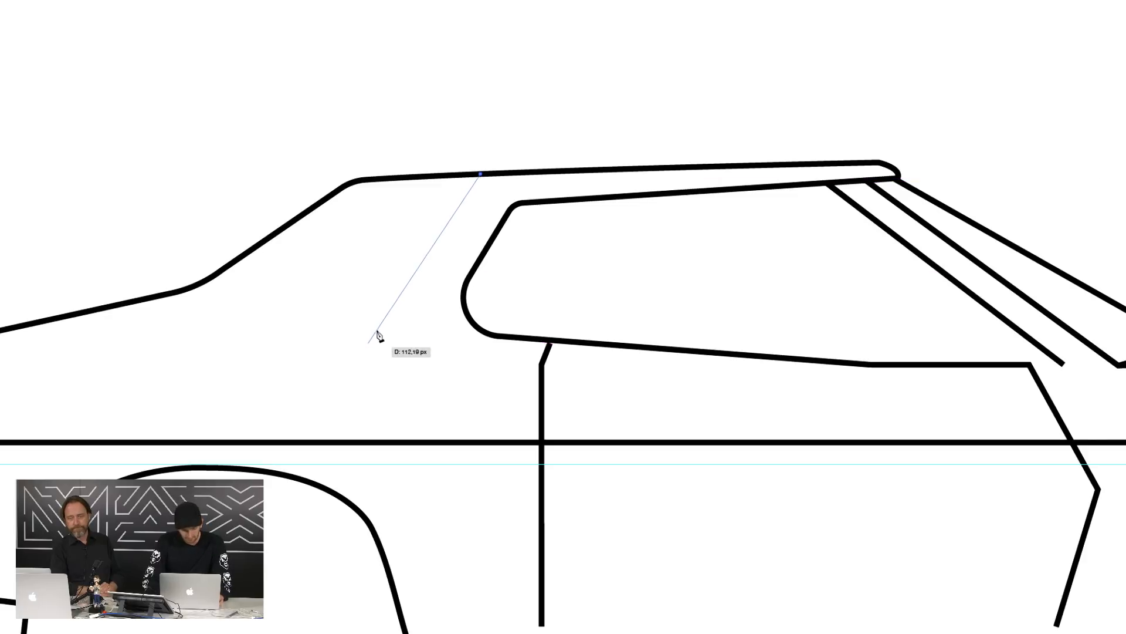
{"action": "key", "text": "super+Tab"}
{"action": "key", "text": "super+Tab"}
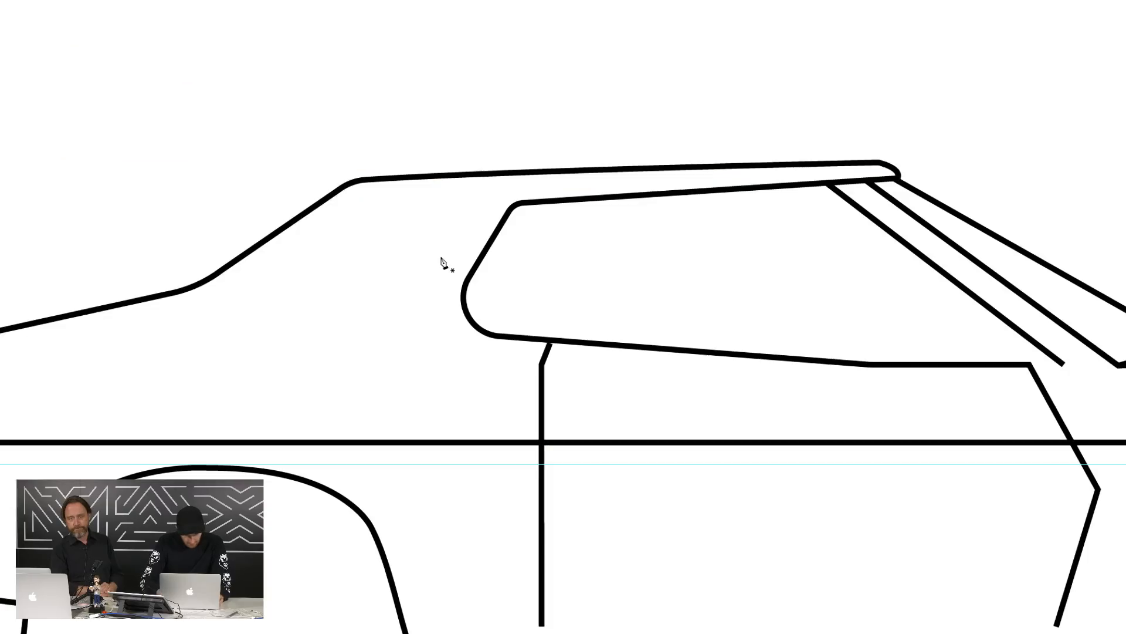
{"action": "left_click", "coordinate": [485, 173]}
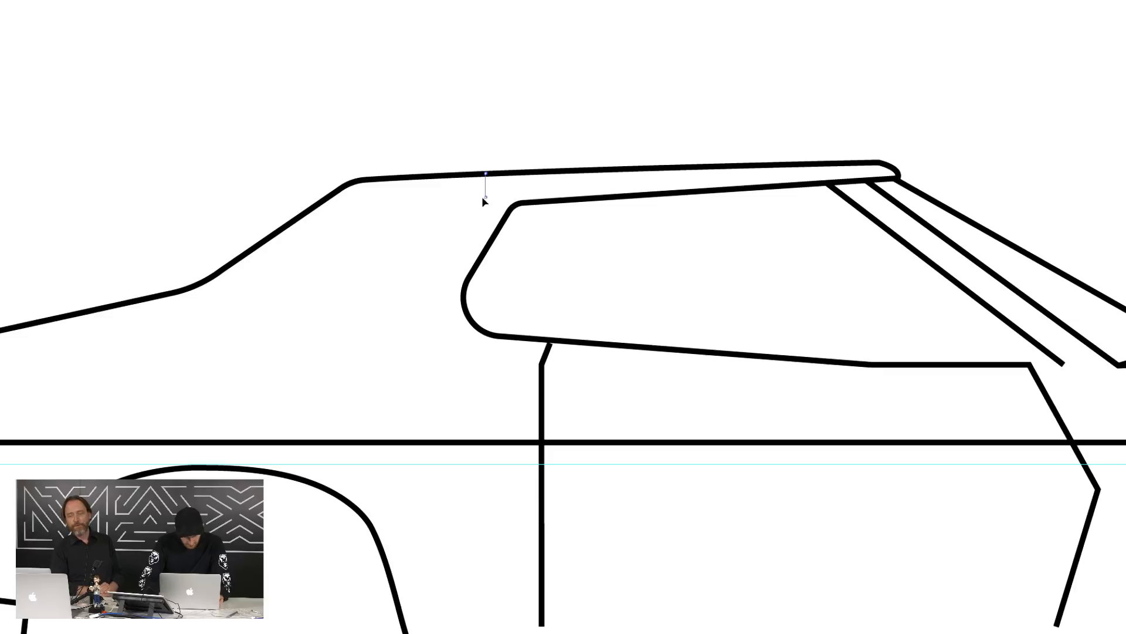
{"action": "left_click", "coordinate": [431, 287]}
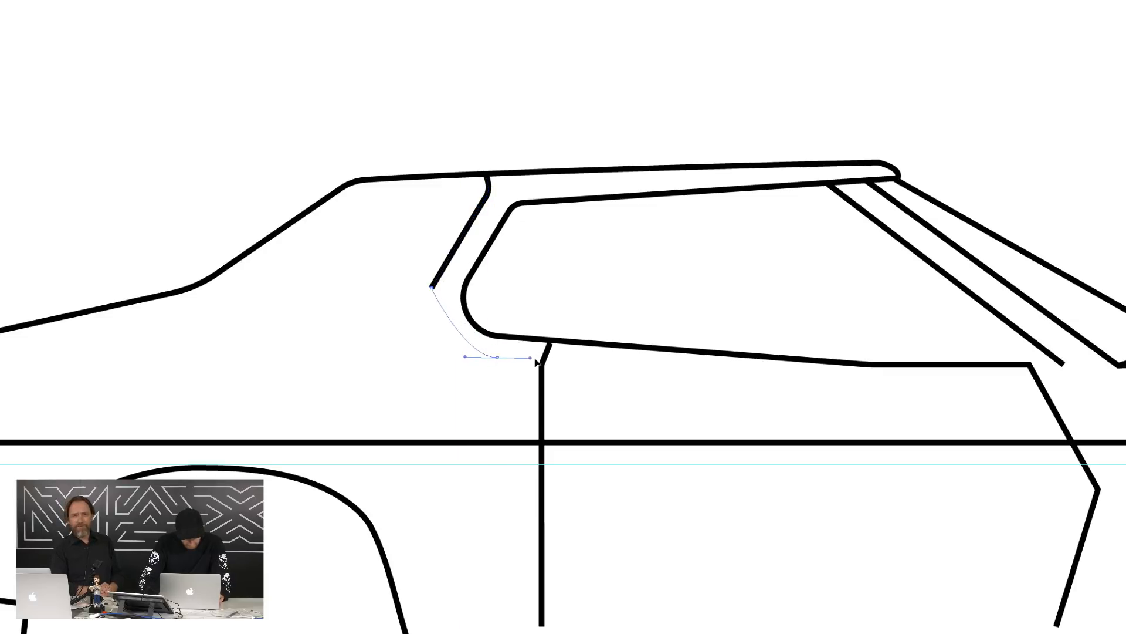
{"action": "left_click_drag", "start_coordinate": [536, 360], "coordinate": [594, 366]}
Extend the stripe's lower edge across the door to just above the long side line over the front wheel arch, and end the path
{"action": "left_click_drag", "start_coordinate": [470, 360], "coordinate": [36, 343]}
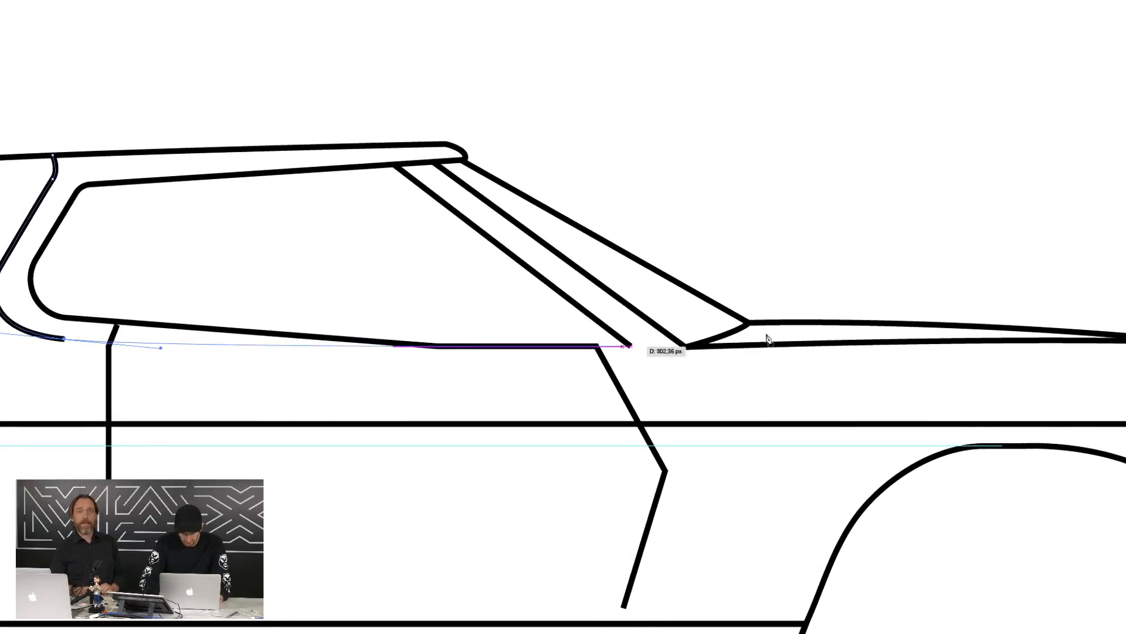
{"action": "key", "text": "super+Tab"}
{"action": "key", "text": "super+Tab"}
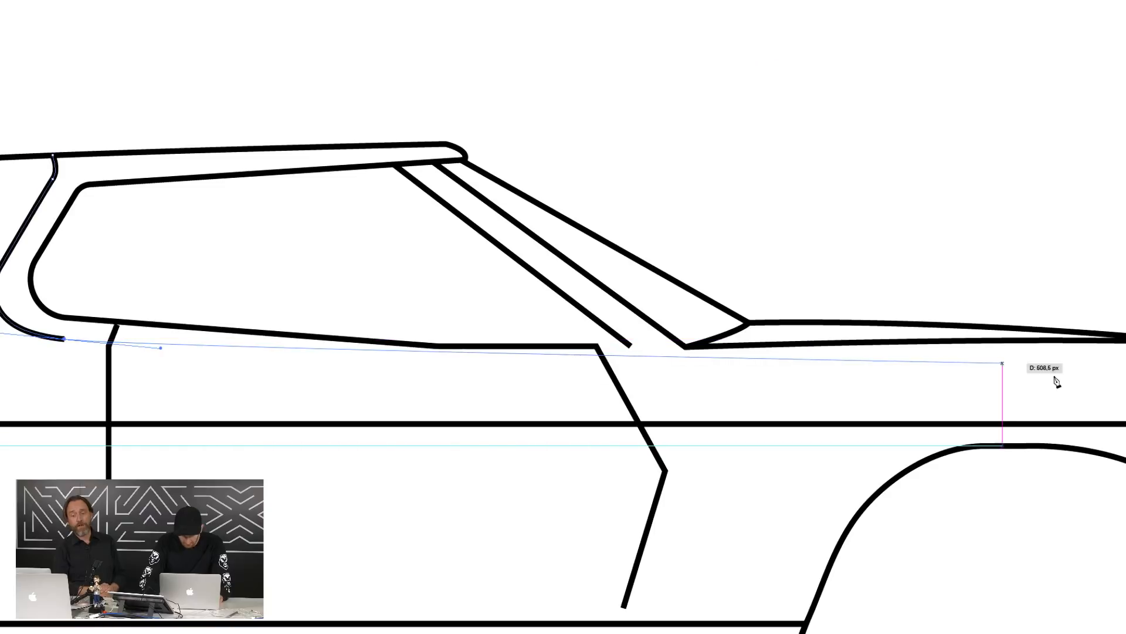
{"action": "left_click_drag", "start_coordinate": [1099, 389], "coordinate": [859, 390]}
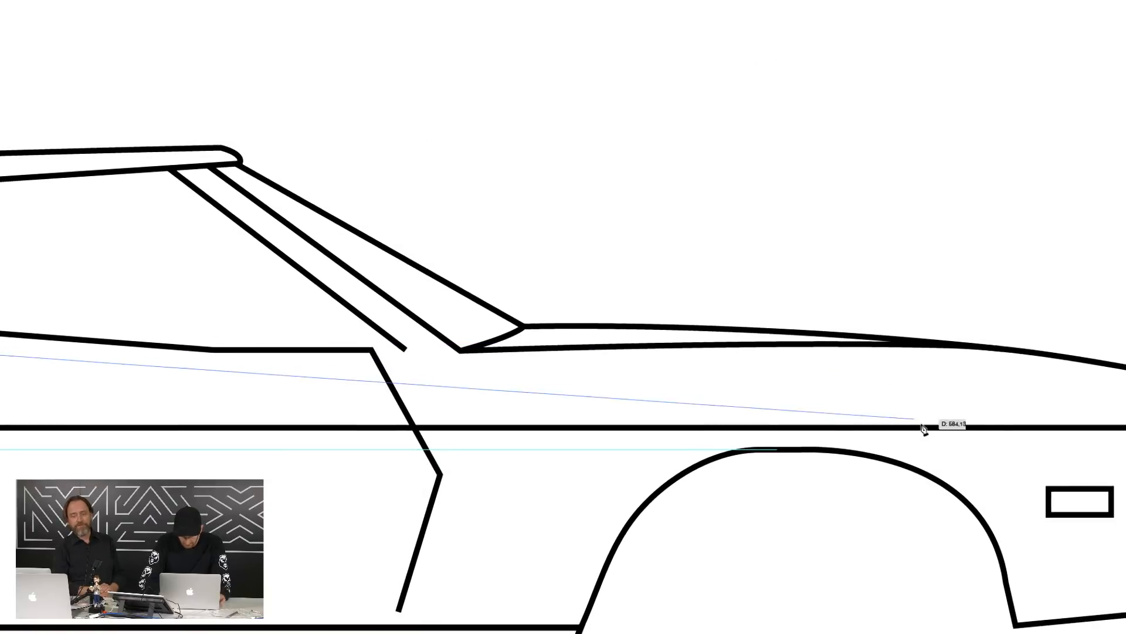
{"action": "left_click", "coordinate": [958, 414]}
{"action": "left_click", "coordinate": [785, 182], "text": "super"}
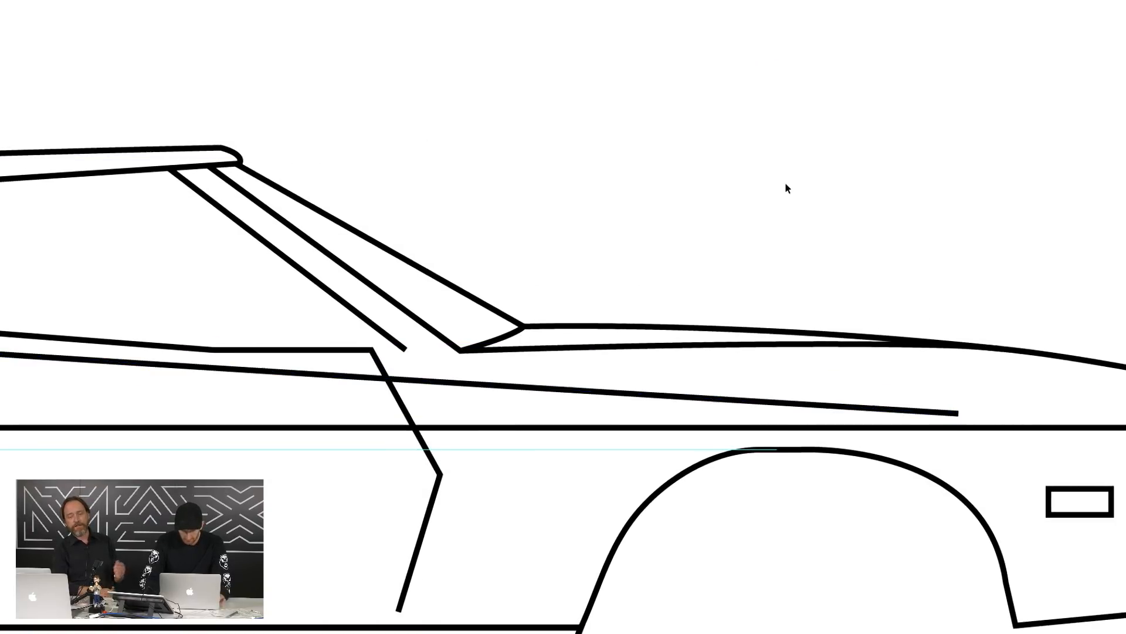
Draw the white stripe's curved rear edge with the Pen tool, from the roofline's rear corner down to a point above the rear wheel arch
{"action": "key", "text": "super+minus"}
{"action": "key", "text": "super+minus"}
{"action": "key", "text": "super+minus"}
{"action": "scroll", "coordinate": [479, 197], "scroll_direction": "left", "scroll_amount": 3}
{"action": "key", "text": "super+equal"}
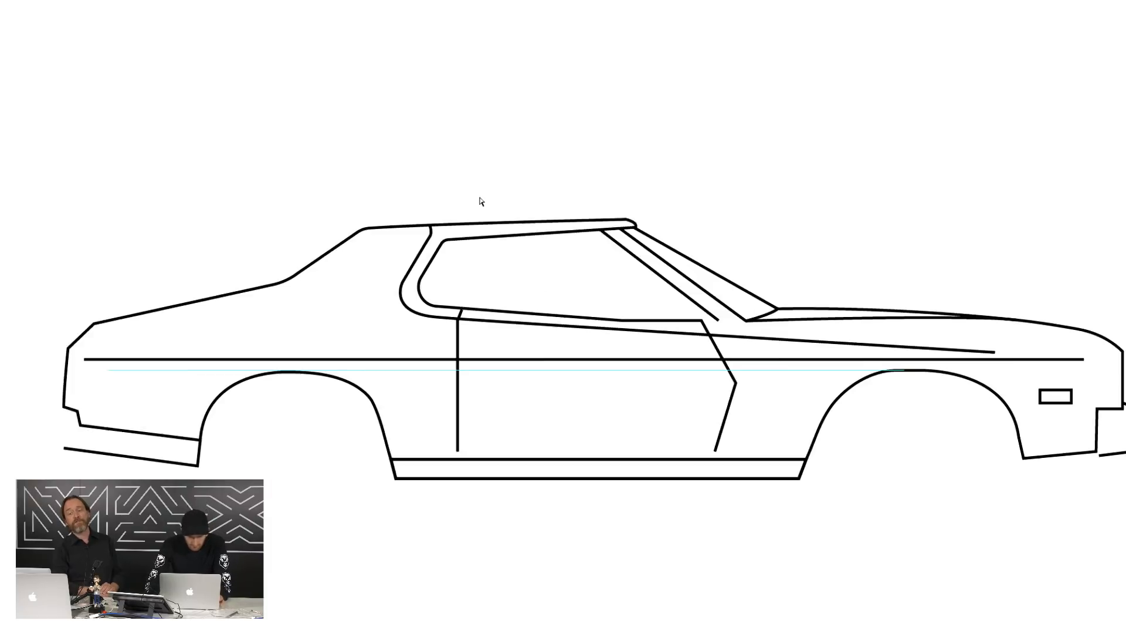
{"action": "key", "text": "super+equal"}
{"action": "key", "text": "super+equal"}
{"action": "key", "text": "super+Tab"}
{"action": "key", "text": "super+Tab"}
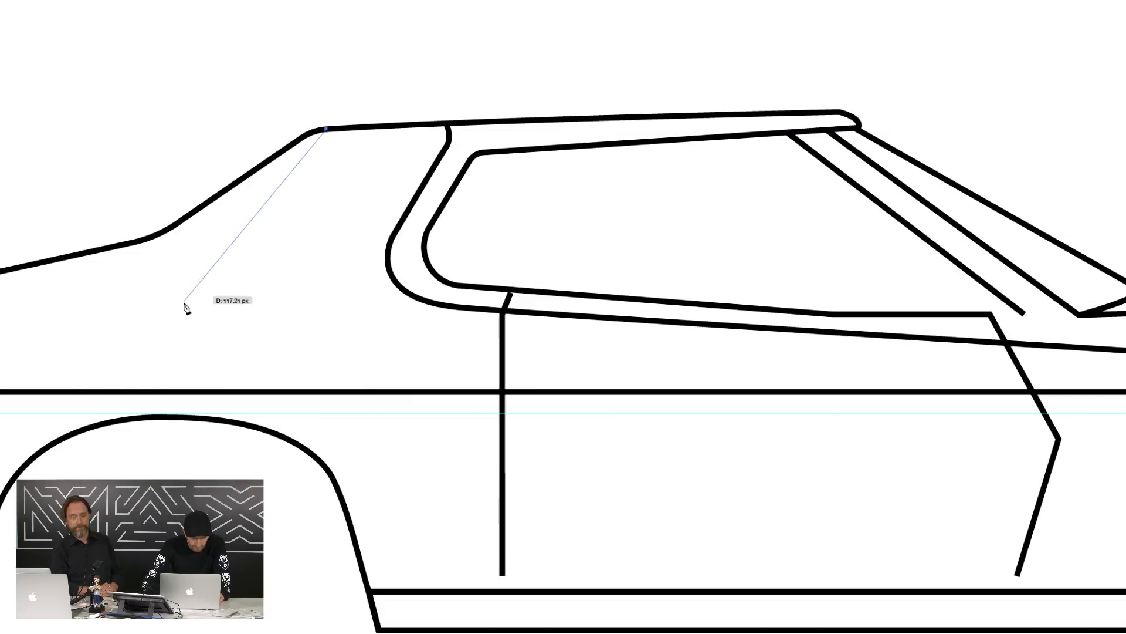
{"action": "key", "text": "super+Tab"}
{"action": "key", "text": "super+Tab"}
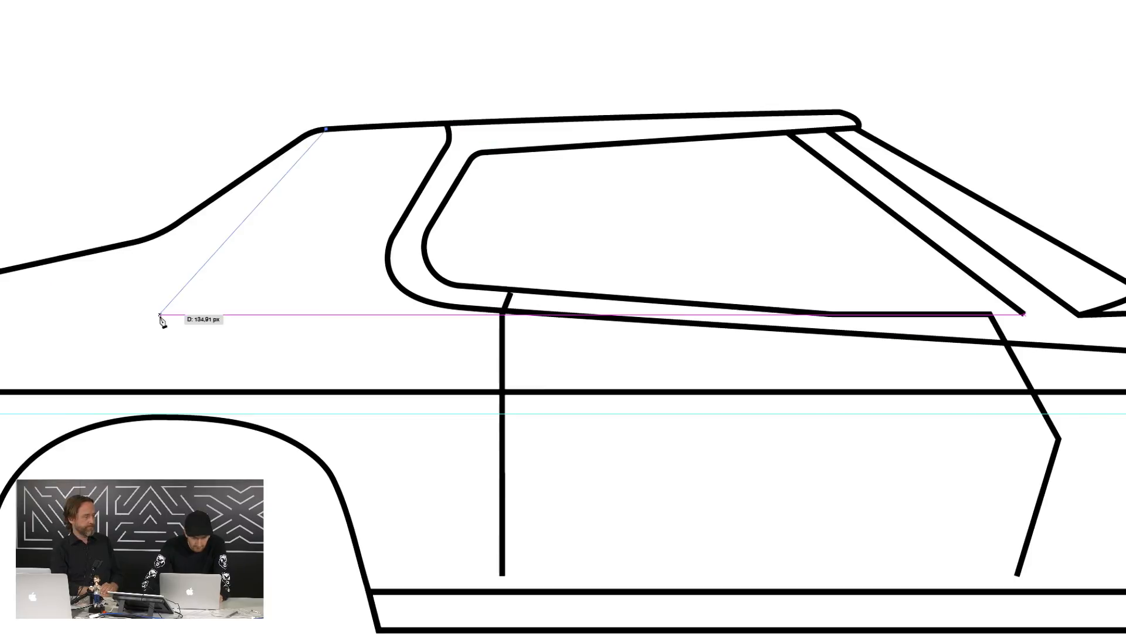
{"action": "left_click_drag", "start_coordinate": [160, 314], "coordinate": [104, 415]}
{"action": "key", "text": "super+Tab"}
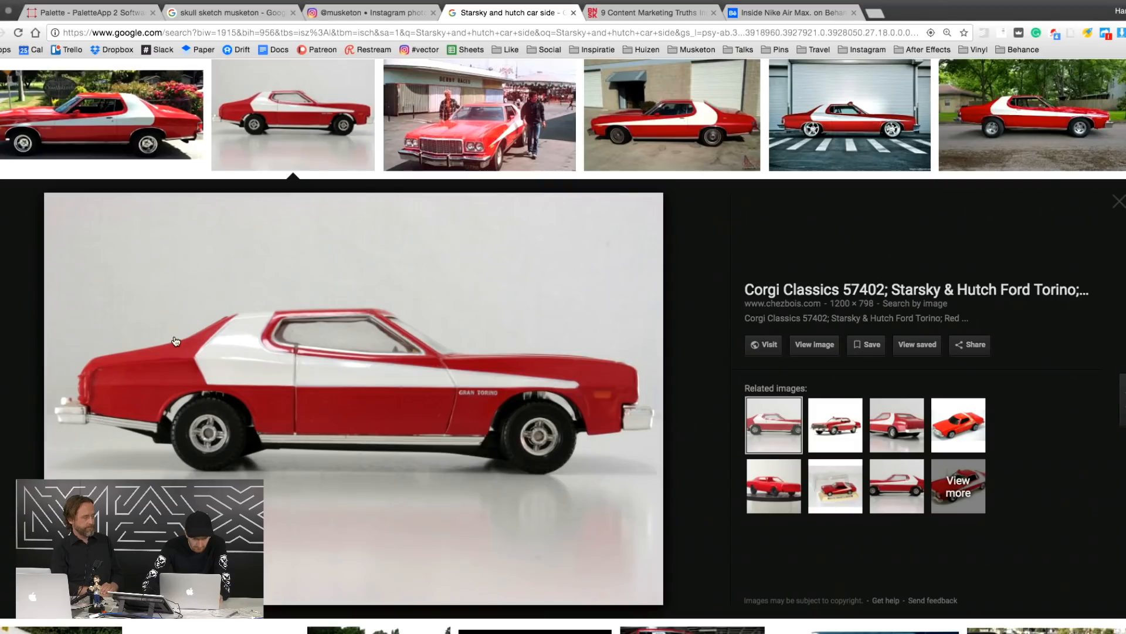
Continue the stripe's rear edge with a straight segment slanting forward to the long side line, following the reference photo, and end the path
{"action": "key", "text": "super+Tab"}
{"action": "left_click", "coordinate": [160, 315]}
{"action": "key", "text": "super+Tab"}
{"action": "key", "text": "super+Tab"}
{"action": "left_click_drag", "start_coordinate": [160, 314], "coordinate": [201, 392]}
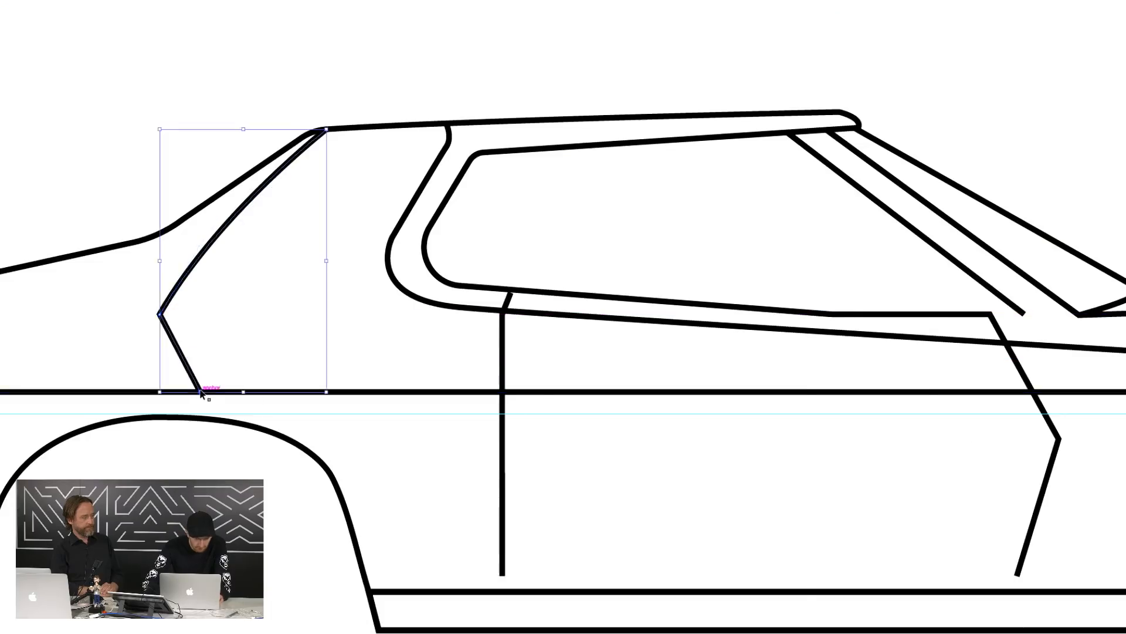
{"action": "key", "text": "super+Tab"}
{"action": "key", "text": "super+Tab"}
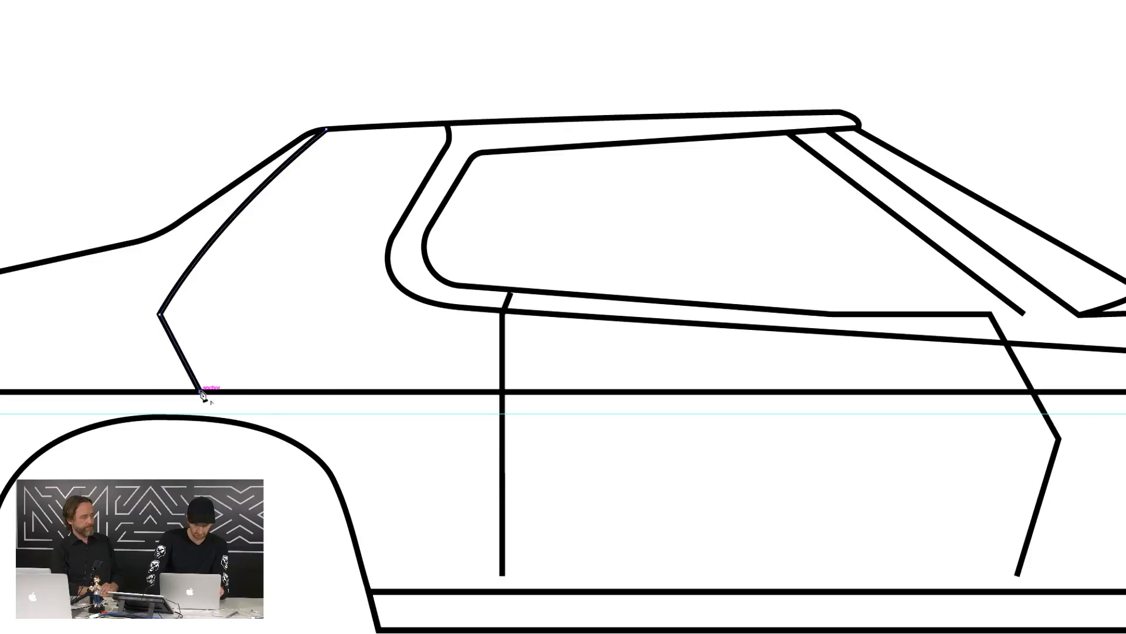
{"action": "left_click", "coordinate": [299, 315], "text": "super"}
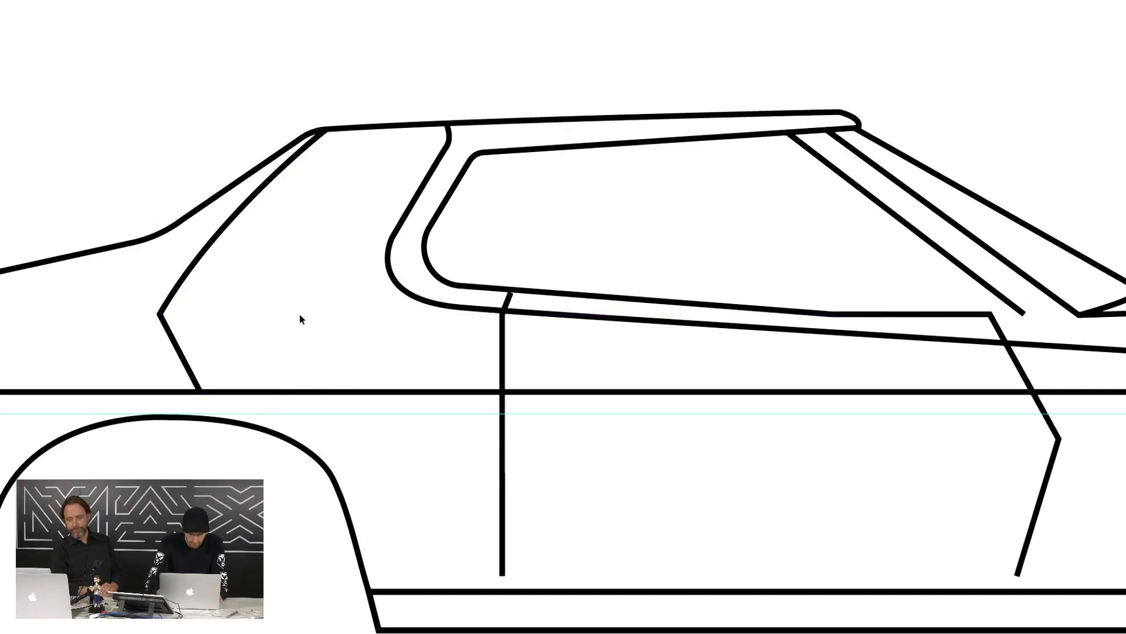
Round the two upper rear corners of the trunk on the body outline, following the reference photo
{"action": "key", "text": "super+minus"}
{"action": "key", "text": "super+Tab"}
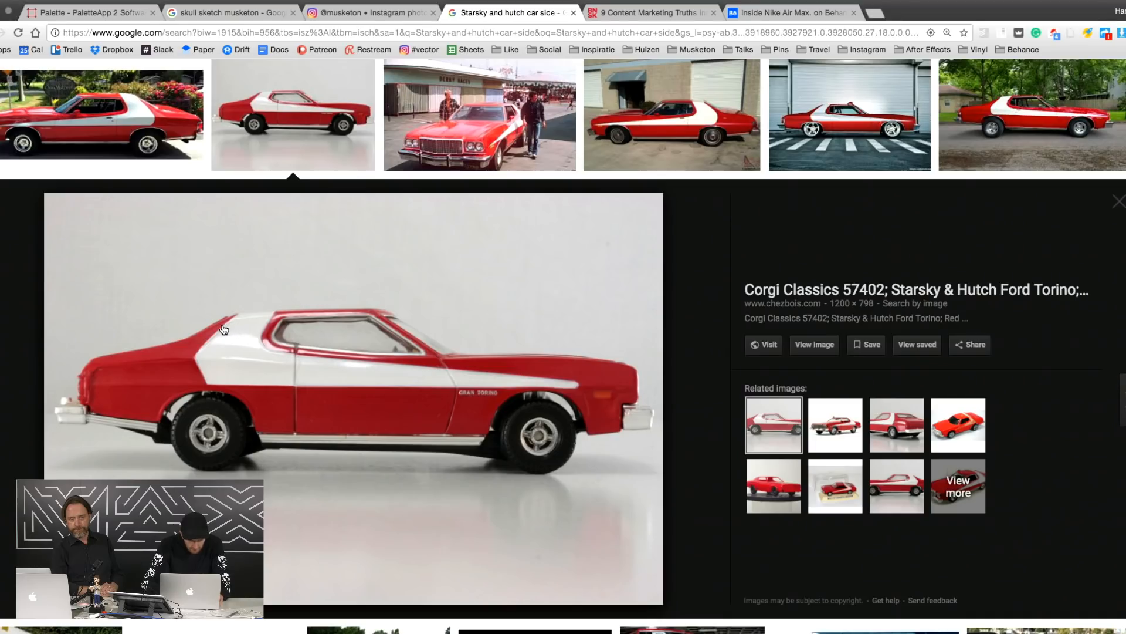
{"action": "key", "text": "super+Tab"}
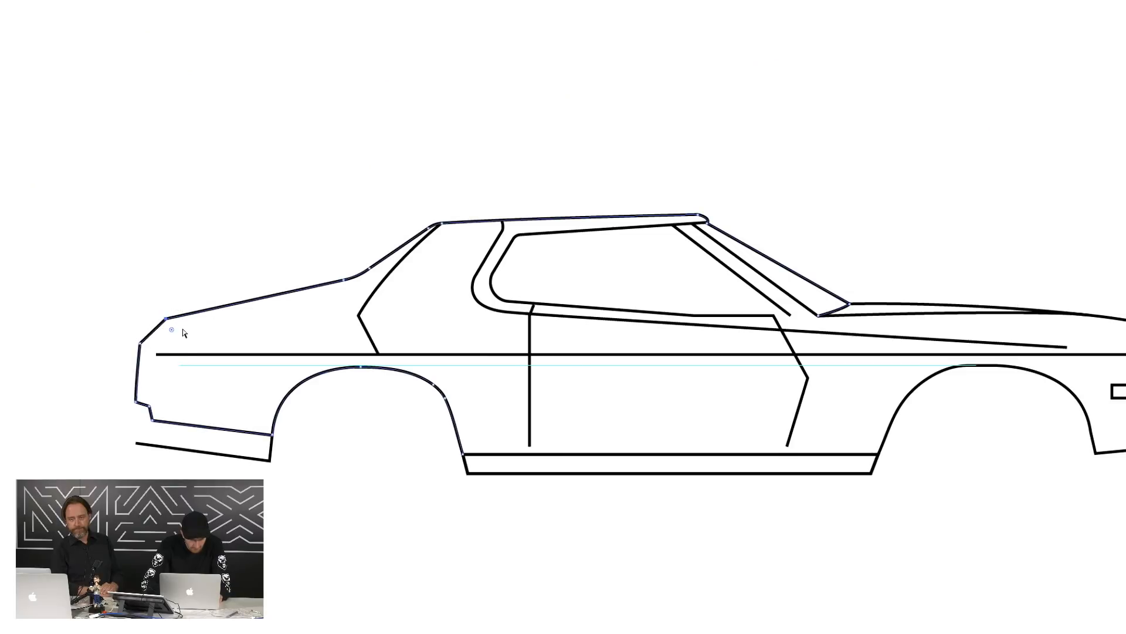
{"action": "left_click_drag", "start_coordinate": [172, 329], "coordinate": [159, 354]}
{"action": "left_click", "coordinate": [140, 344]}
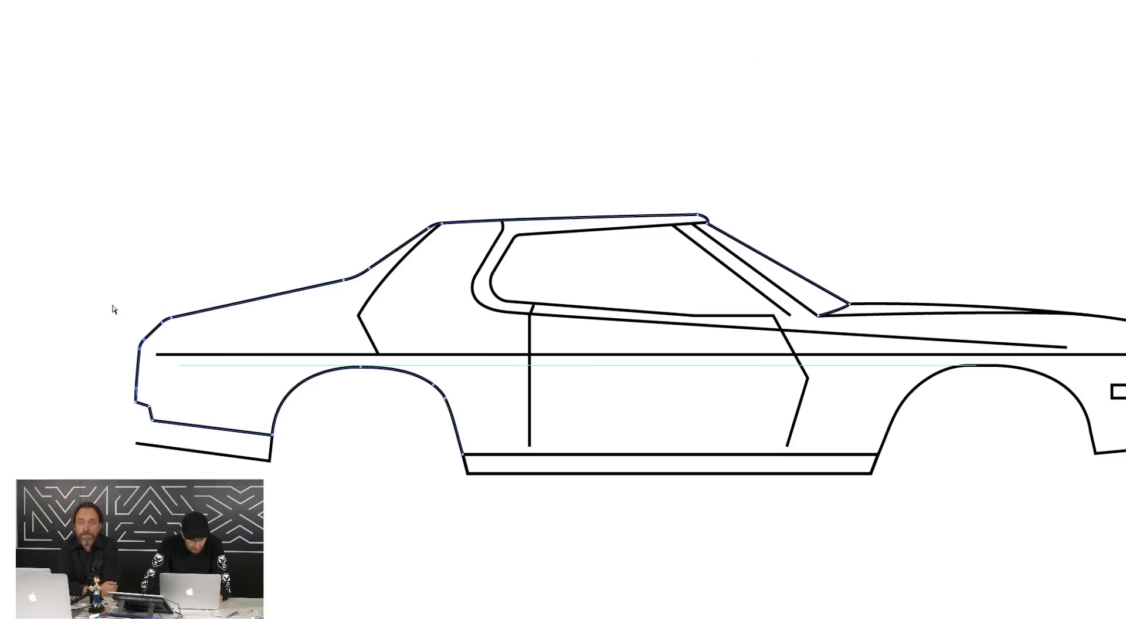
Select the anchor points of the trunk's rounded rear corners, nudge them upward, and compare the raised trunk with the reference photo
{"action": "left_click", "coordinate": [145, 340], "text": "shift"}
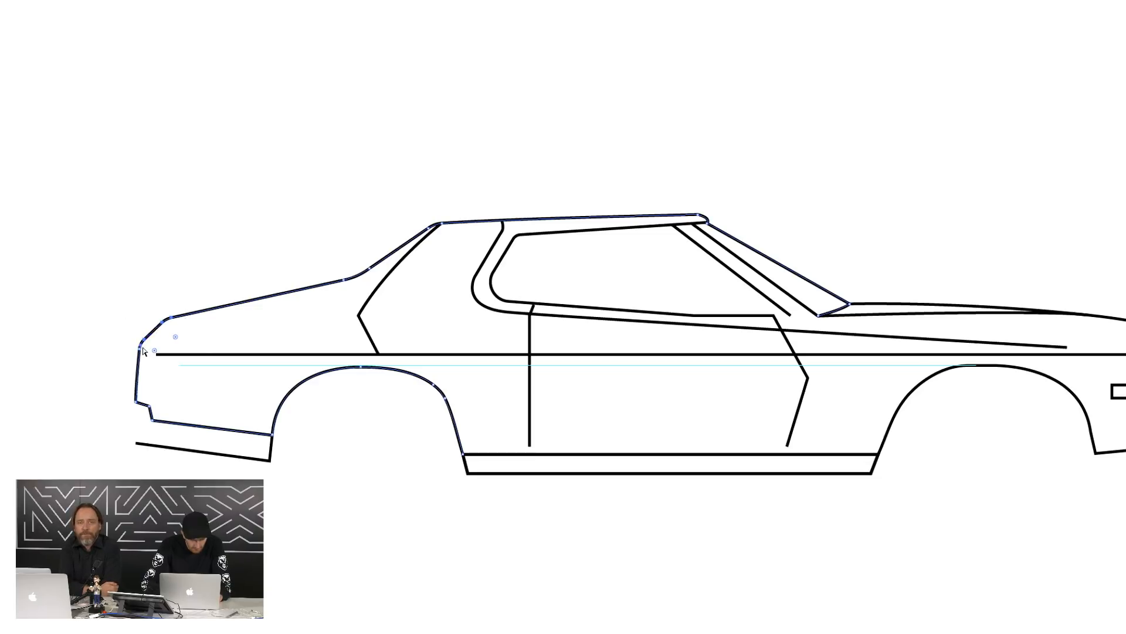
{"action": "left_click", "coordinate": [140, 351], "text": "shift"}
{"action": "key", "text": "Up"}
{"action": "key", "text": "Up"}
{"action": "key", "text": "Up"}
{"action": "key", "text": "Up"}
{"action": "key", "text": "Up"}
{"action": "key", "text": "Up"}
{"action": "key", "text": "Up"}
{"action": "key", "text": "Up"}
{"action": "key", "text": "Up"}
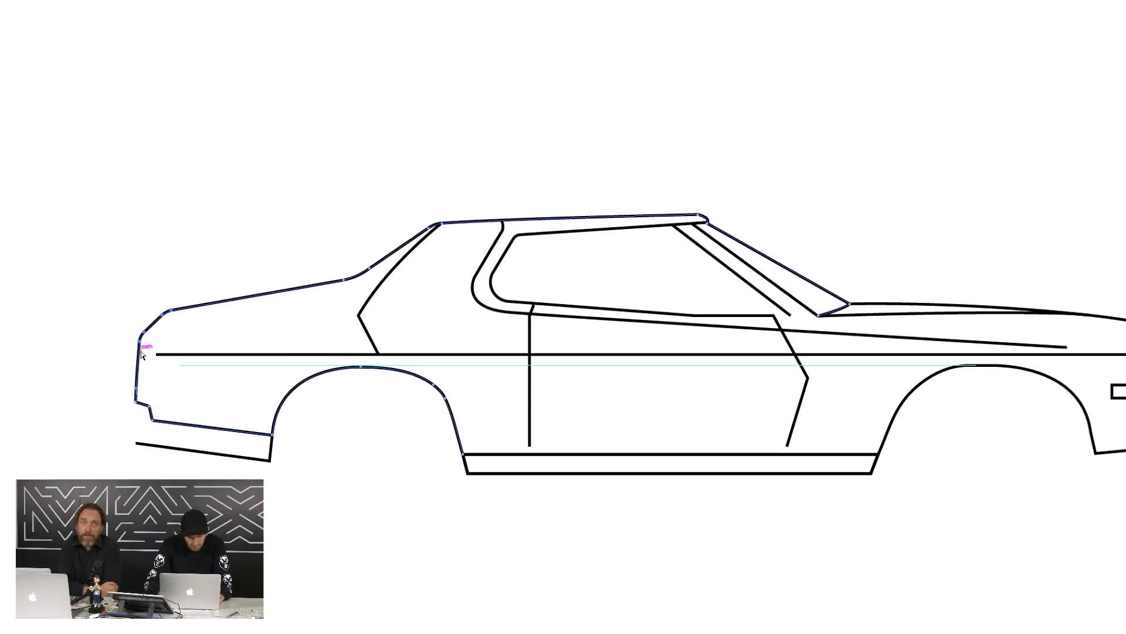
{"action": "key", "text": "super+Tab"}
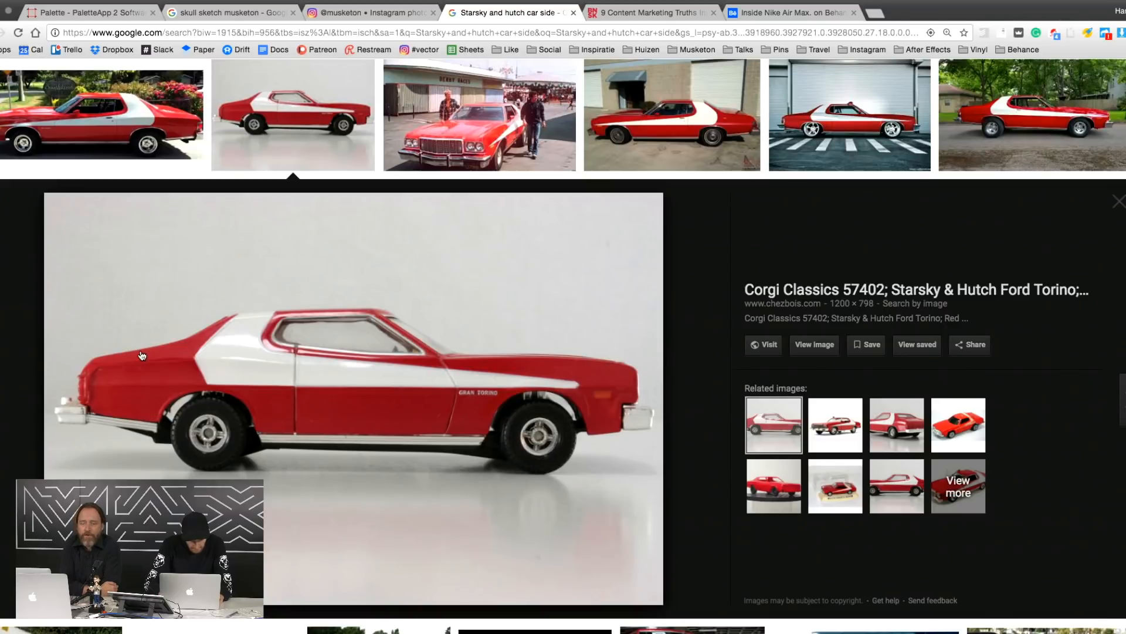
{"action": "key", "text": "super+Tab"}
{"action": "left_click", "coordinate": [114, 276]}
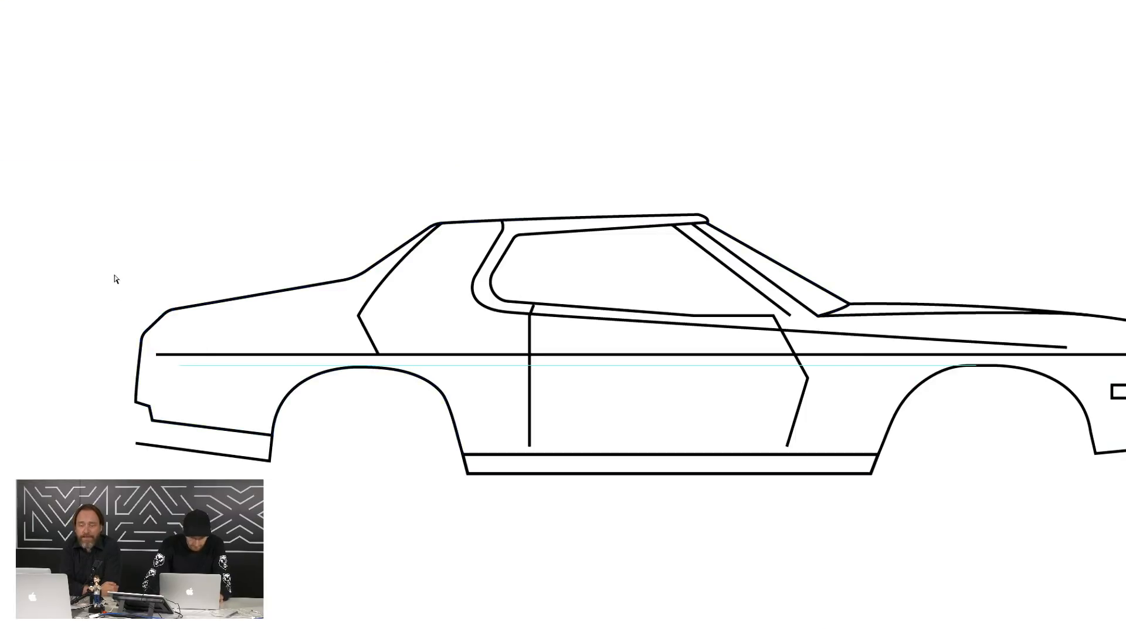
Draw the rear fender crease with the Pen tool, from a short angled start inside the tail to a gentle curve ending just behind the door
{"action": "key", "text": "super+Tab"}
{"action": "key", "text": "super+Tab"}
{"action": "key", "text": "p"}
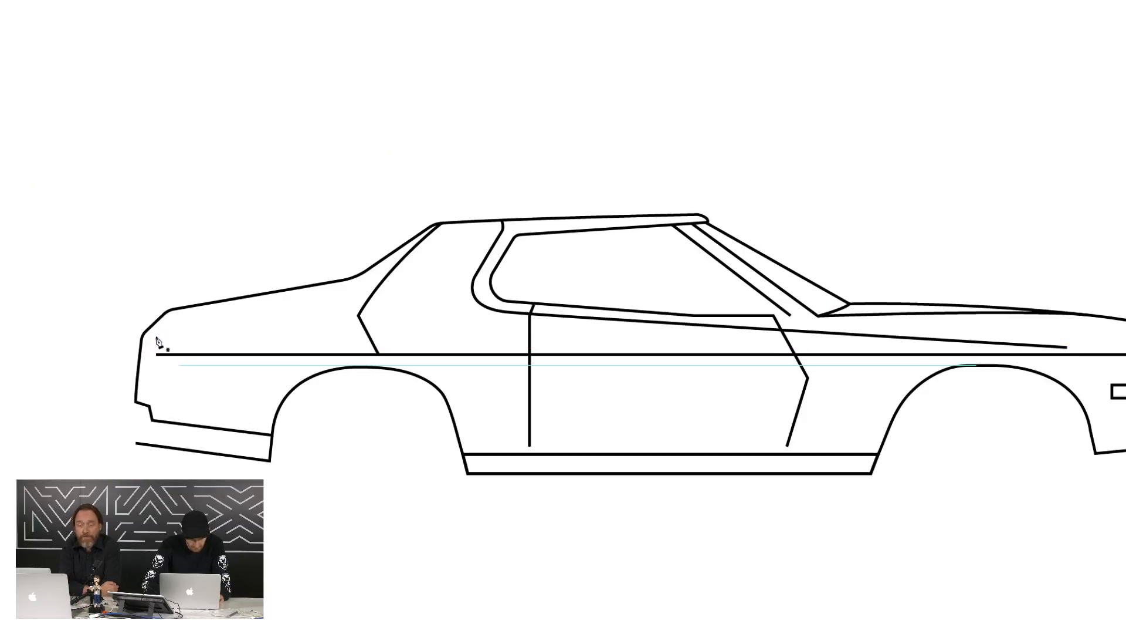
{"action": "key", "text": "super+Tab"}
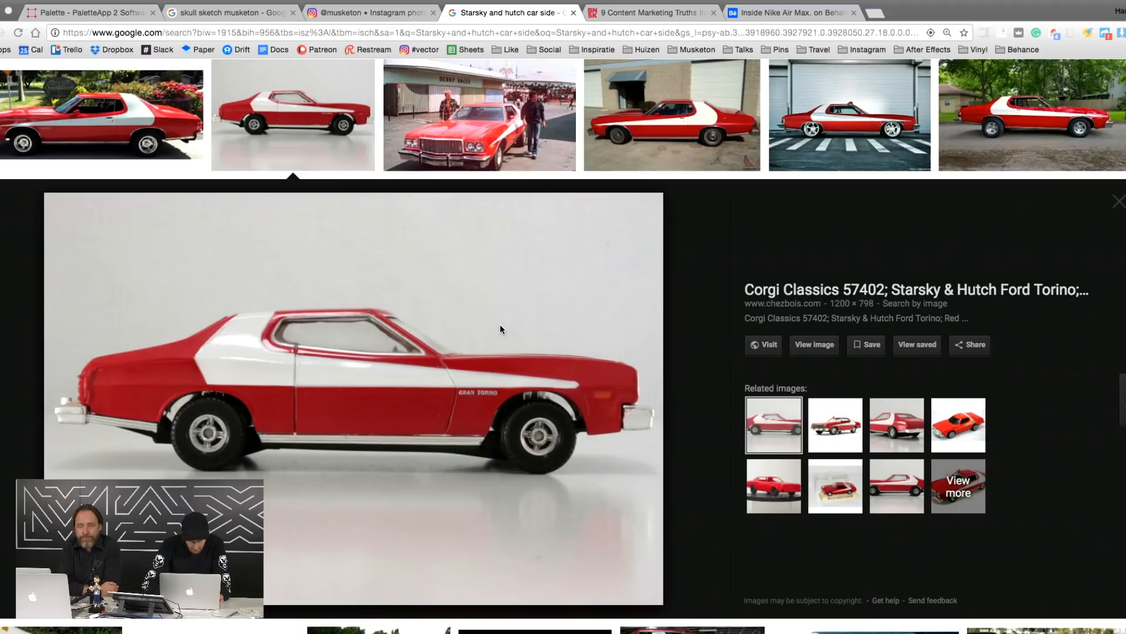
{"action": "key", "text": "super+Tab"}
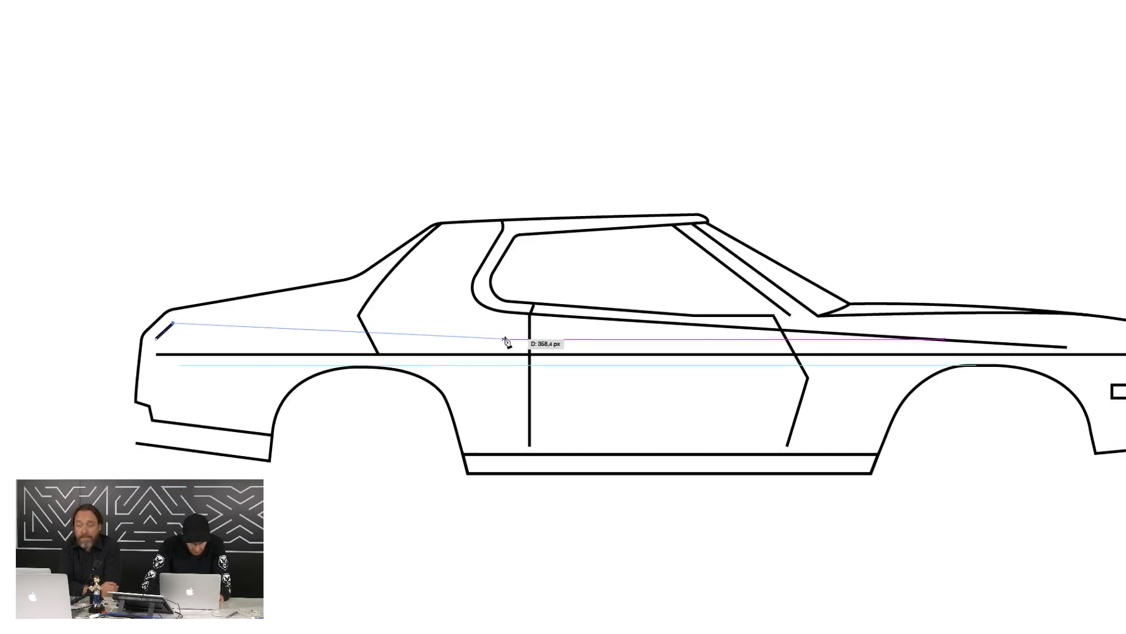
{"action": "left_click_drag", "start_coordinate": [504, 330], "coordinate": [682, 359]}
{"action": "key", "text": "v"}
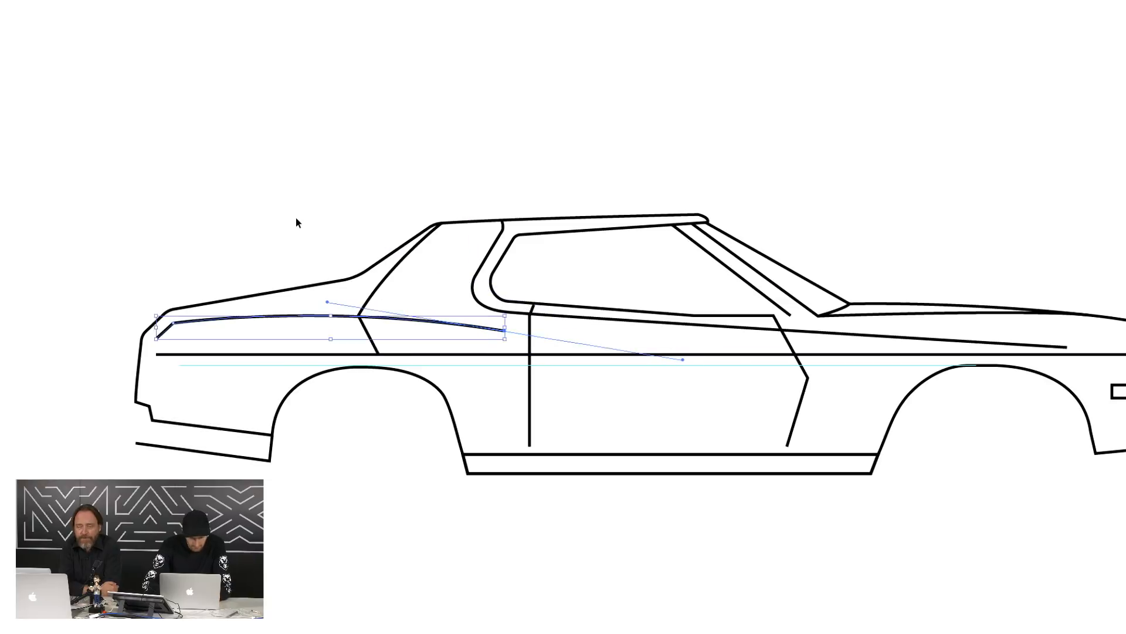
{"action": "left_click", "coordinate": [199, 213]}
Examine the side window, door and rear fender lines against the reference photo
{"action": "key", "text": "super+Tab"}
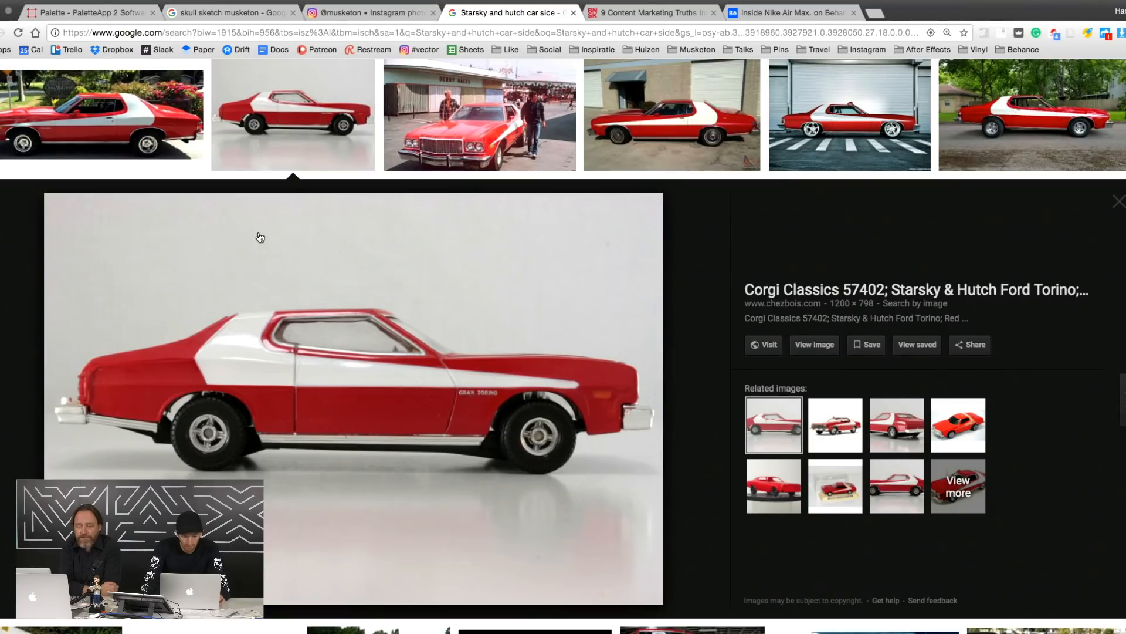
{"action": "key", "text": "super+Tab"}
{"action": "key", "text": "super+plus"}
{"action": "key", "text": "super+plus"}
{"action": "scroll", "coordinate": [561, 226], "scroll_direction": "right", "scroll_amount": 2}
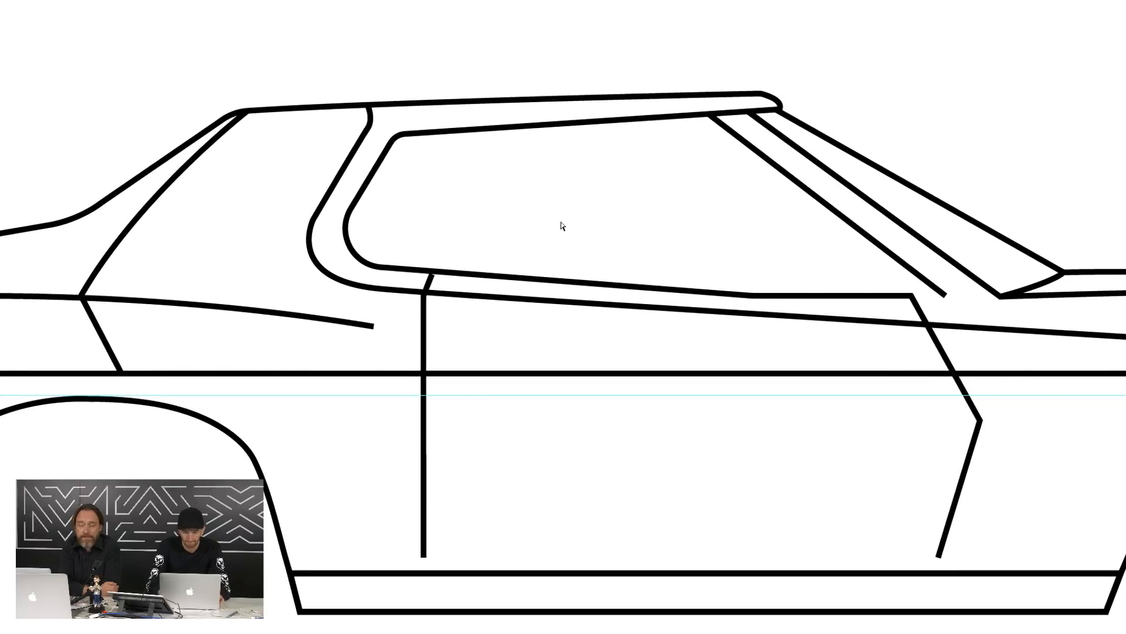
{"action": "key", "text": "super+minus"}
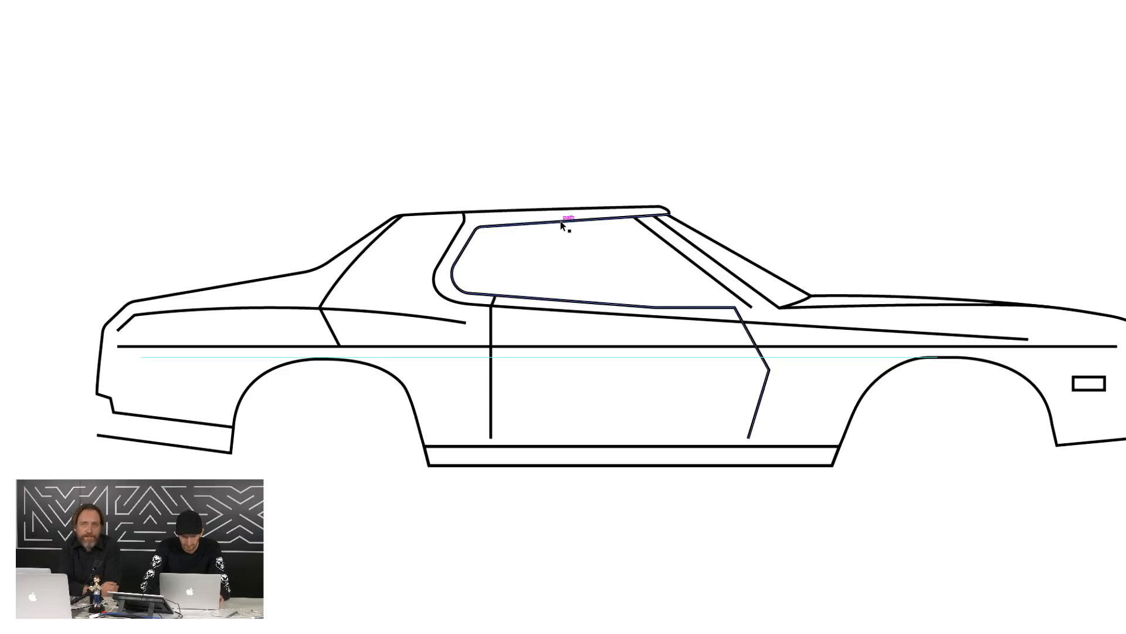
{"action": "key", "text": "super+Tab"}
{"action": "key", "text": "super+Tab"}
{"action": "key", "text": "p"}
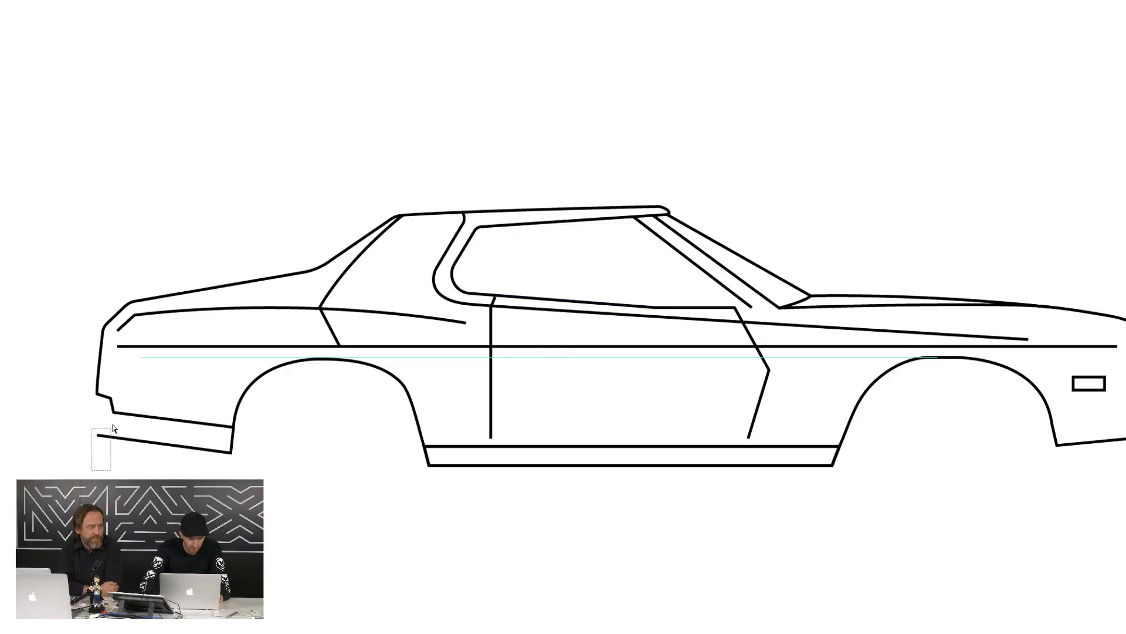
Raise the rear end point of the rear bumper's lower edge and shift it slightly forward, comparing with the reference photo
{"action": "left_click_drag", "start_coordinate": [114, 429], "coordinate": [112, 429]}
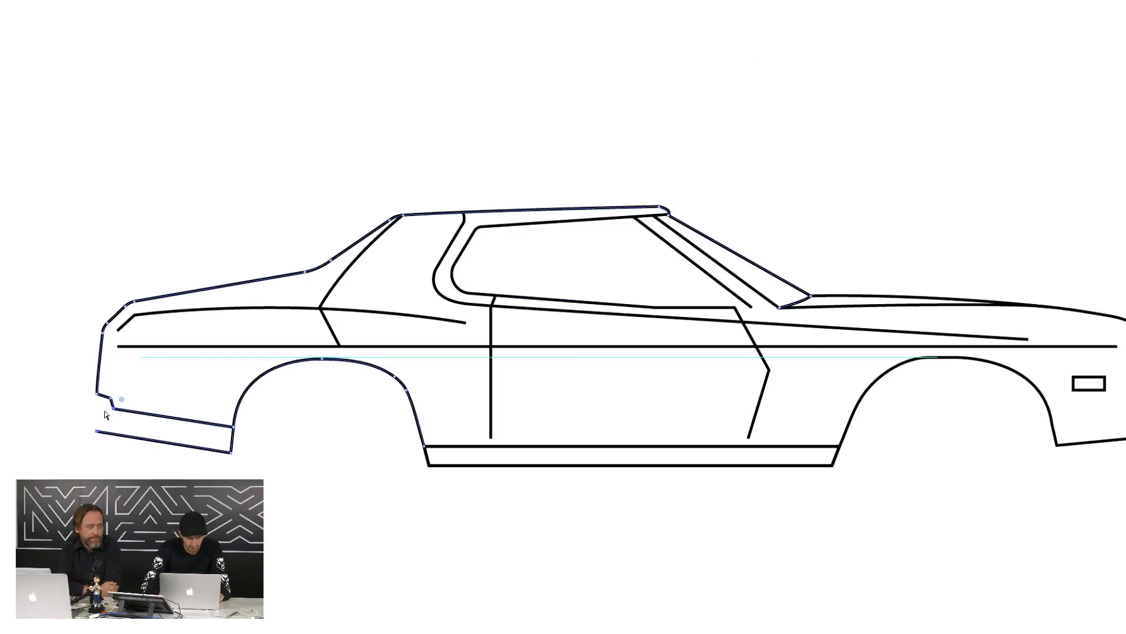
{"action": "left_click", "coordinate": [98, 431]}
{"action": "left_click_drag", "start_coordinate": [101, 431], "coordinate": [98, 431]}
{"action": "key", "text": "super+Tab"}
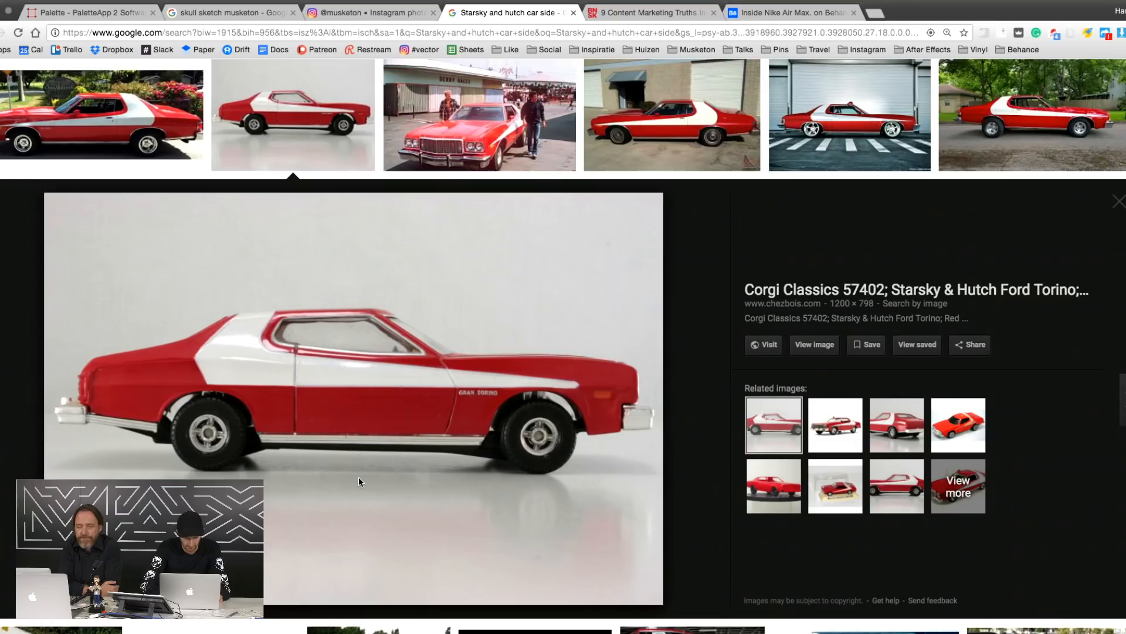
Move the Gradient, Color and Pathfinder panels clear of the car drawing, and make Layer 2 with the wheels visible and unlocked
{"action": "key", "text": "super+Tab"}
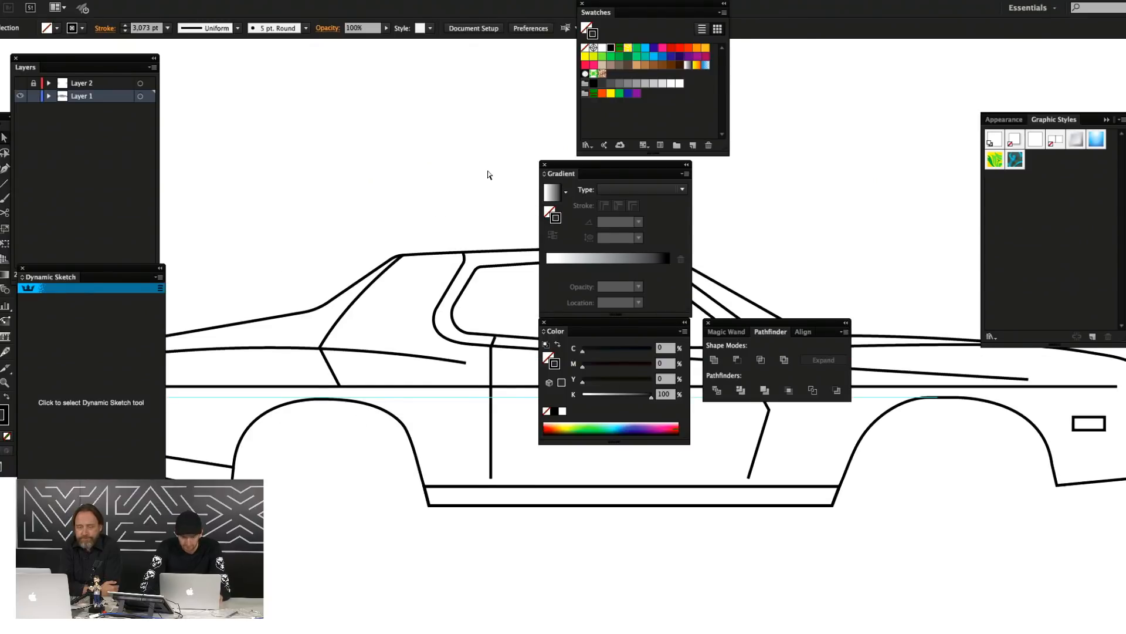
{"action": "left_click_drag", "start_coordinate": [562, 162], "coordinate": [841, 44]}
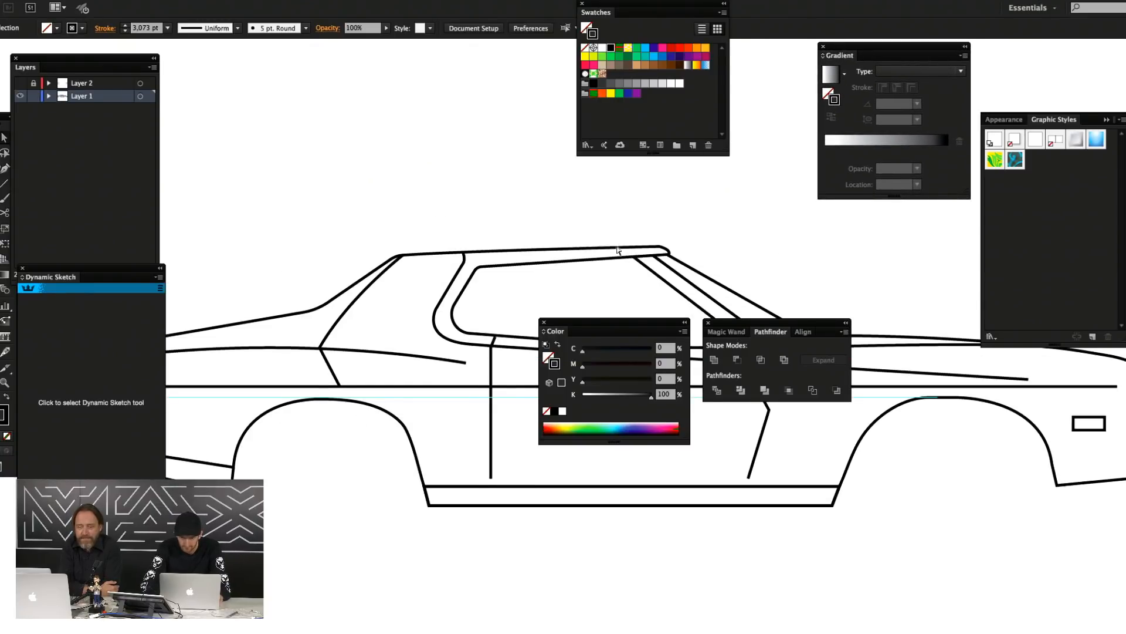
{"action": "left_click_drag", "start_coordinate": [556, 323], "coordinate": [941, 462]}
{"action": "left_click_drag", "start_coordinate": [768, 327], "coordinate": [353, 88]}
{"action": "left_click", "coordinate": [21, 84]}
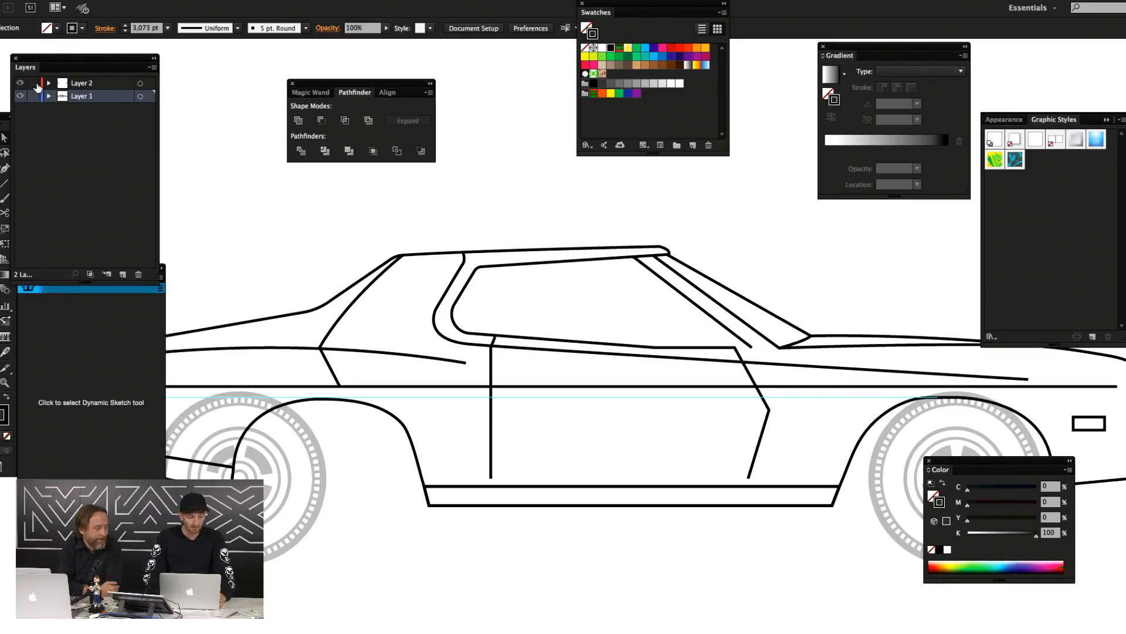
Select all artwork on Layer 2 and nudge both wheels into position so the rear wheel sits in the rear wheel arch
{"action": "left_click", "coordinate": [141, 84]}
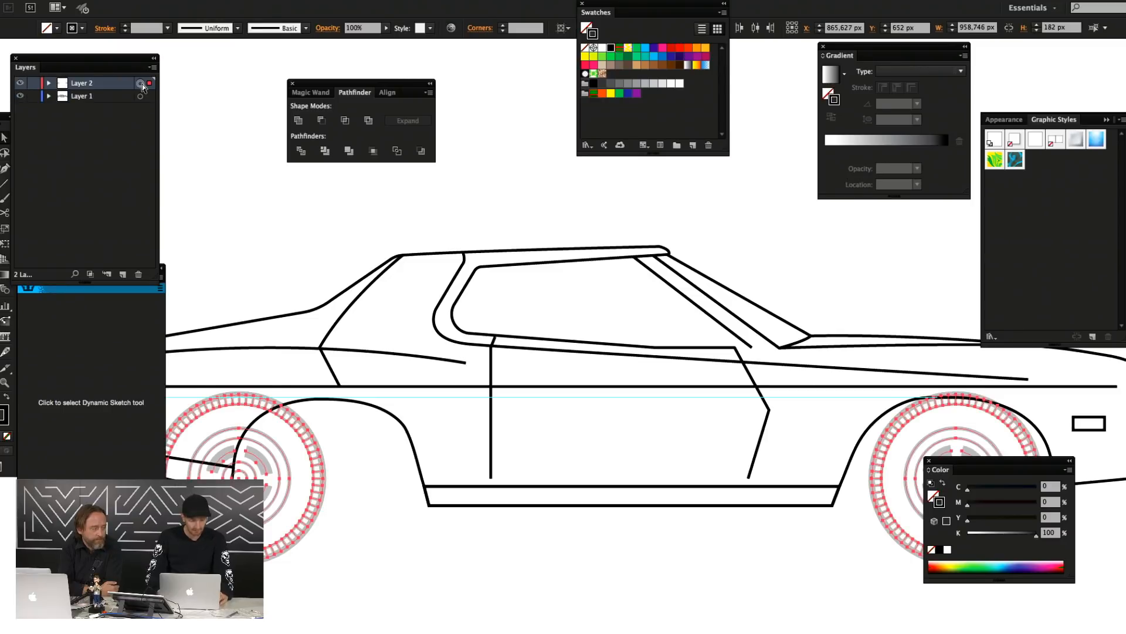
{"action": "key", "text": "shift+Right"}
{"action": "key", "text": "shift+Right"}
{"action": "key", "text": "shift+Right"}
{"action": "key", "text": "shift+Up"}
{"action": "key", "text": "shift+Up"}
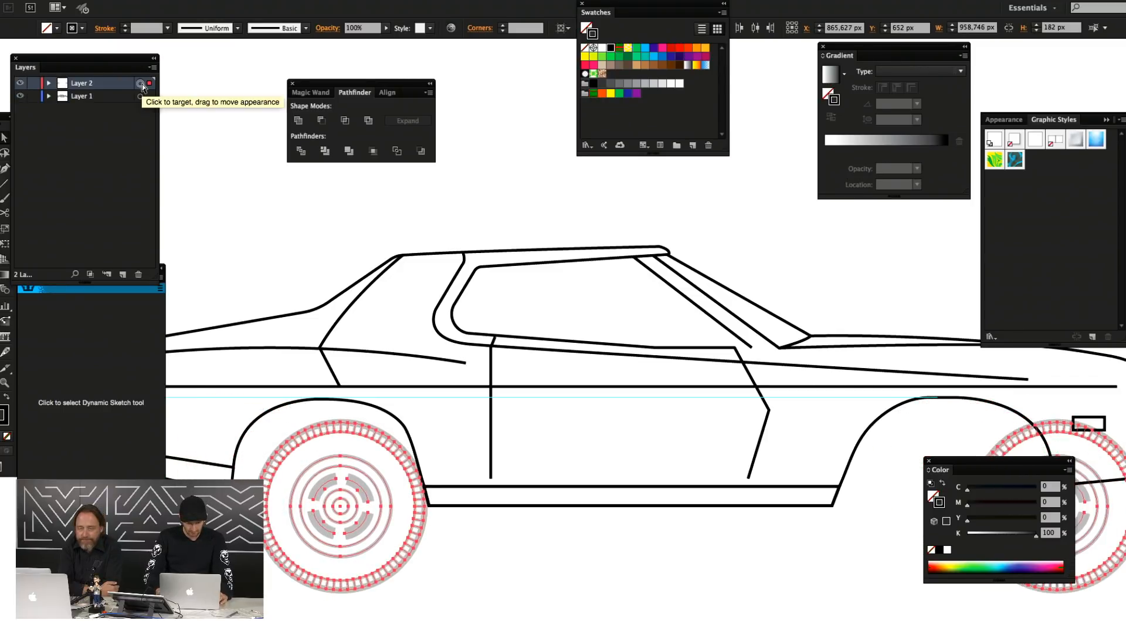
{"action": "key", "text": "shift+Up"}
{"action": "key", "text": "shift+Left"}
{"action": "key", "text": "shift+Left"}
{"action": "key", "text": "shift+Right"}
Scale both wheels uniformly to 95% and hide the panels
{"action": "key", "text": "s"}
{"action": "key", "text": "Return"}
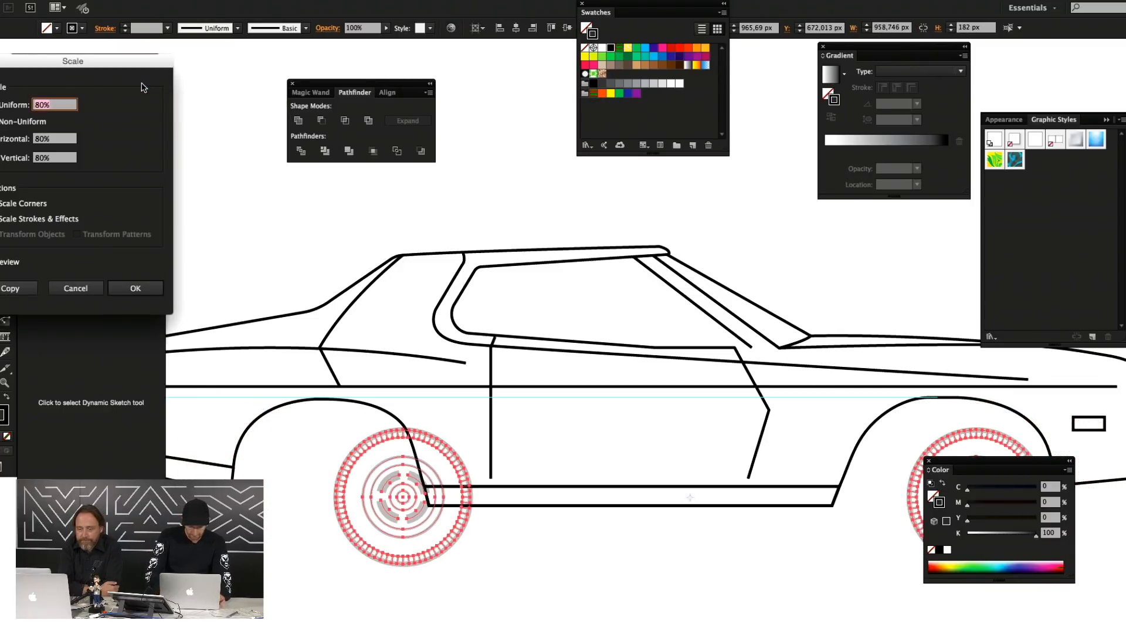
{"action": "type", "text": "965"}
{"action": "key", "text": "Return"}
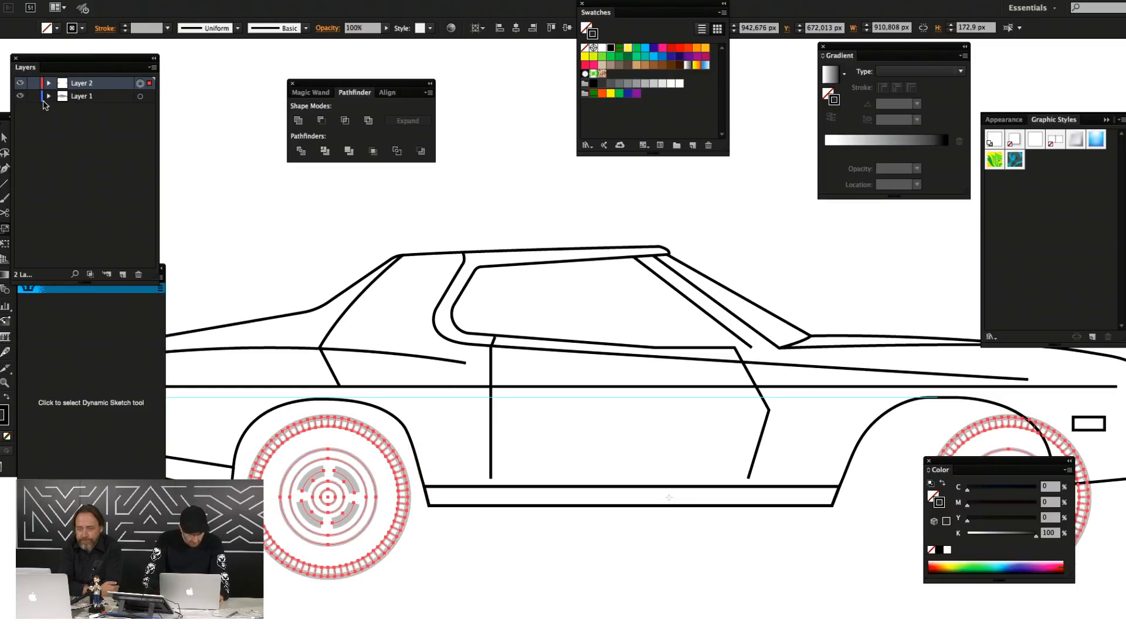
{"action": "key", "text": "Tab"}
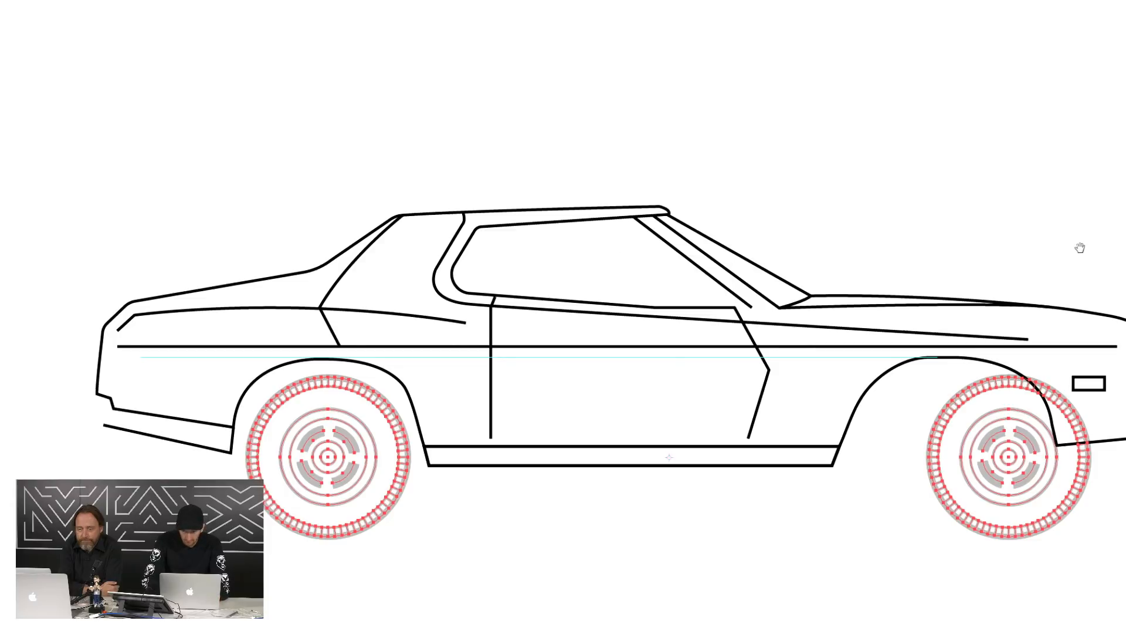
Select only the front wheel and nudge it rearward until it is centred in the front wheel arch, checking against the reference photo
{"action": "left_click_drag", "start_coordinate": [1079, 247], "coordinate": [898, 244]}
{"action": "left_click", "coordinate": [912, 249]}
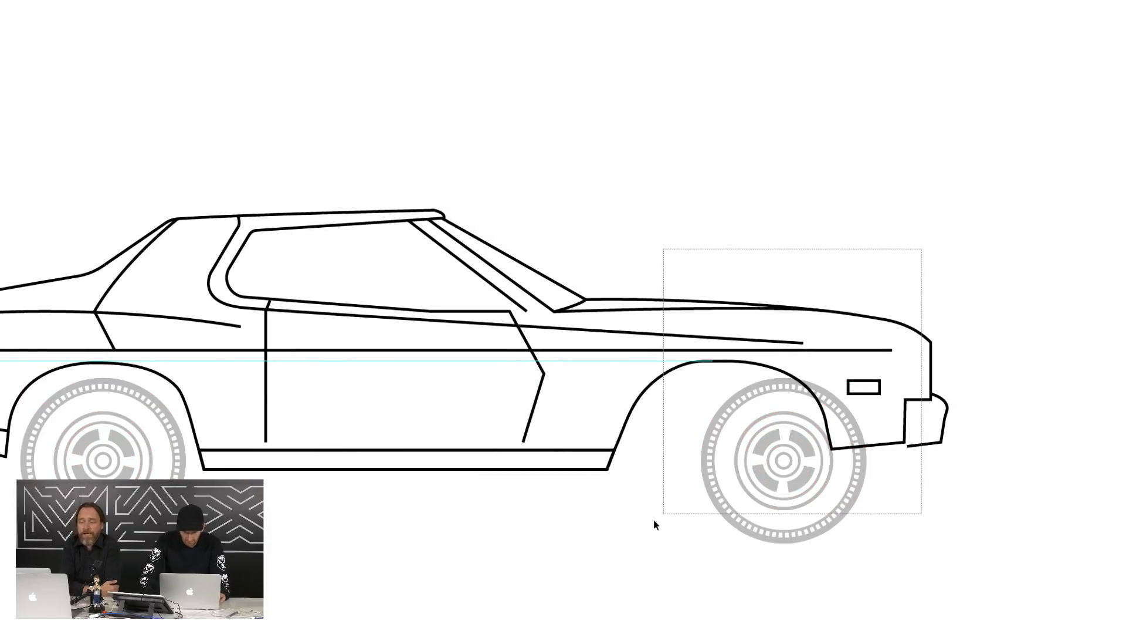
{"action": "left_click_drag", "start_coordinate": [654, 520], "coordinate": [632, 540]}
{"action": "key", "text": "shift+Left"}
{"action": "key", "text": "shift+Left"}
{"action": "key", "text": "shift+Left"}
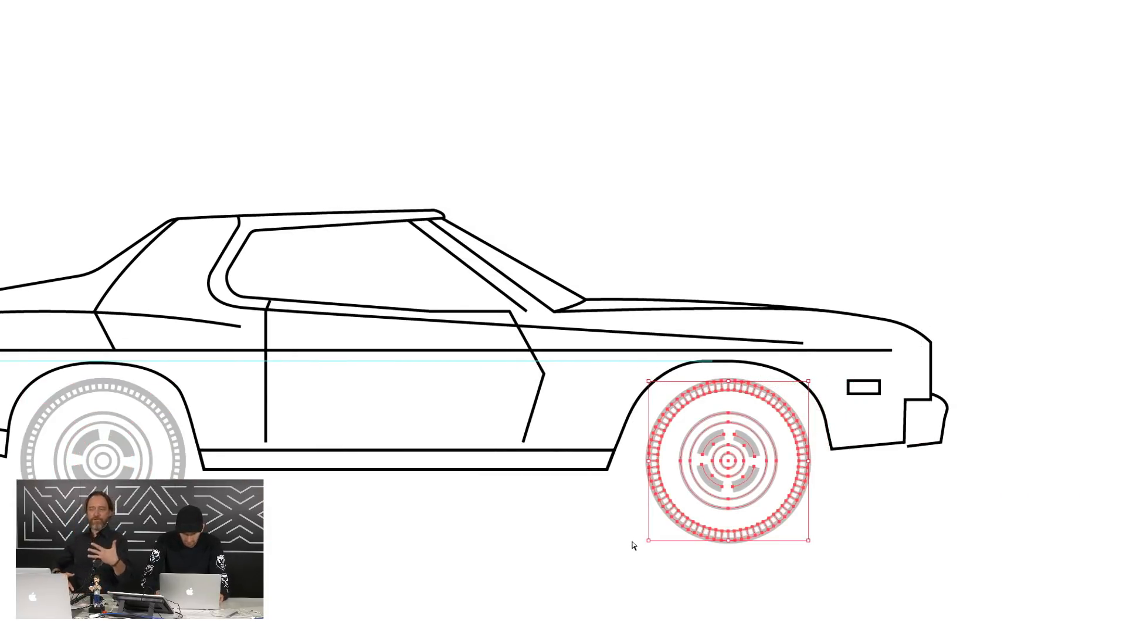
{"action": "key", "text": "super+Tab"}
{"action": "key", "text": "super+Tab"}
{"action": "key", "text": "Right"}
{"action": "key", "text": "Left"}
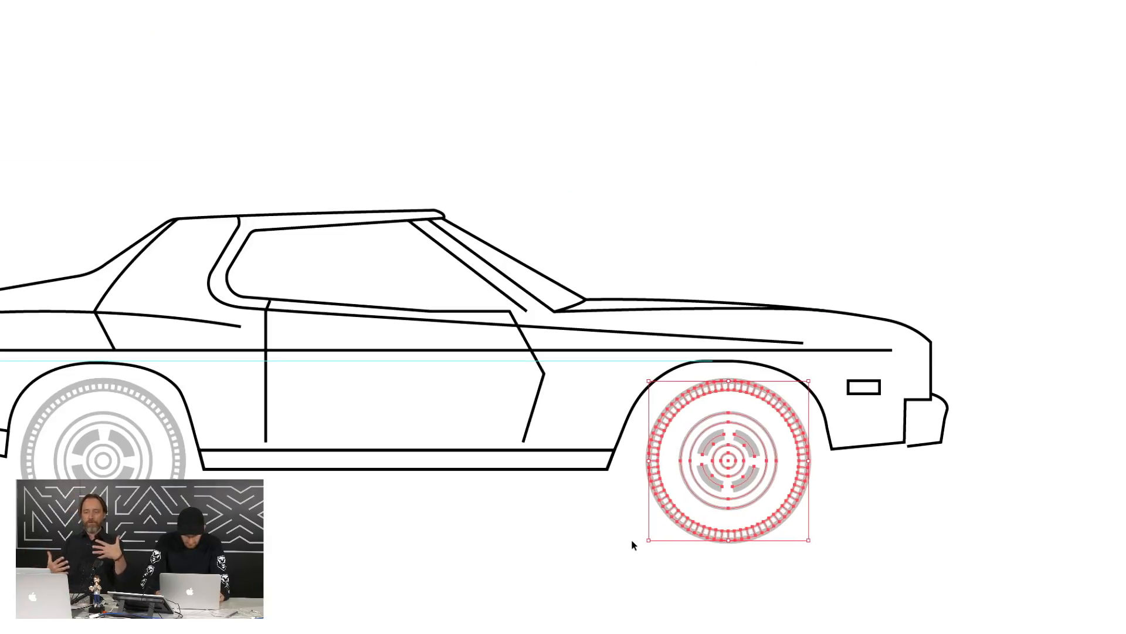
Deselect the front wheel and check how both wheels sit against the whole car outline
{"action": "left_click", "coordinate": [674, 238]}
{"action": "key", "text": "super+minus"}
{"action": "key", "text": "super+minus"}
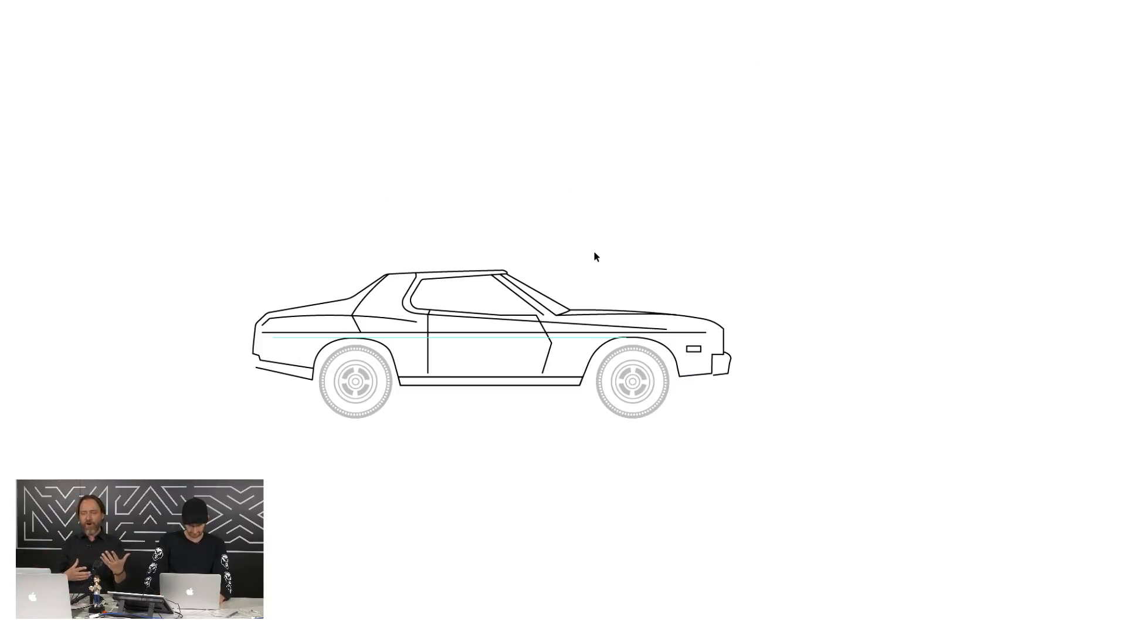
{"action": "left_click_drag", "start_coordinate": [498, 236], "coordinate": [552, 233]}
{"action": "key", "text": "super+plus"}
{"action": "key", "text": "super+plus"}
{"action": "key", "text": "c"}
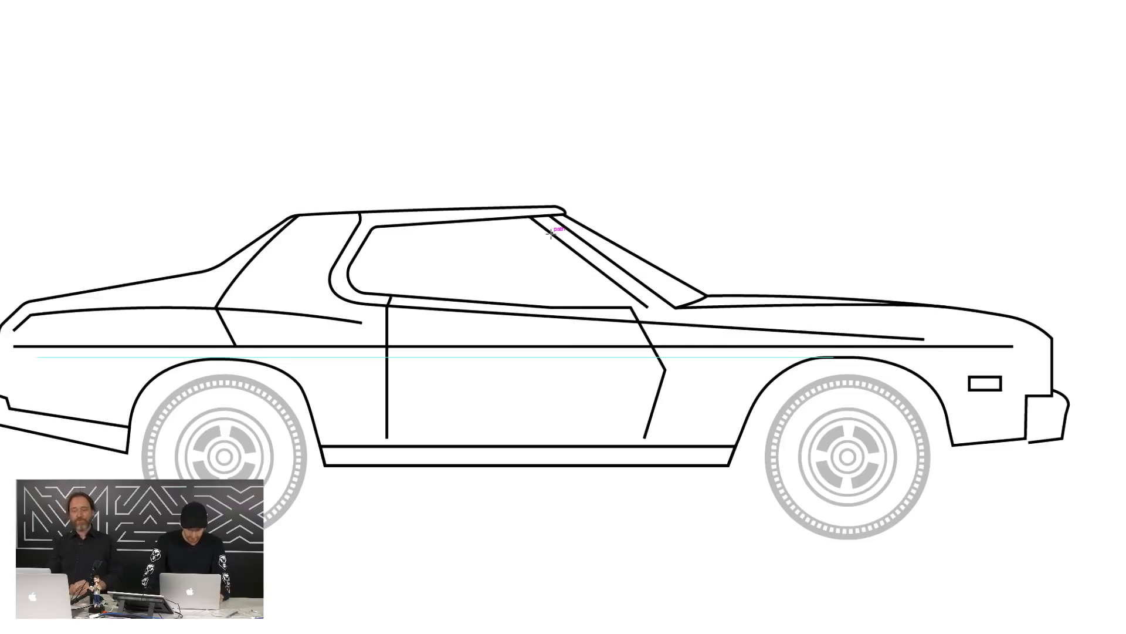
Lock the Wheels layer and set the stroke weight of all the body linework on Layer 1 to 6 pt
{"action": "key", "text": "f"}
{"action": "left_click", "coordinate": [34, 83]}
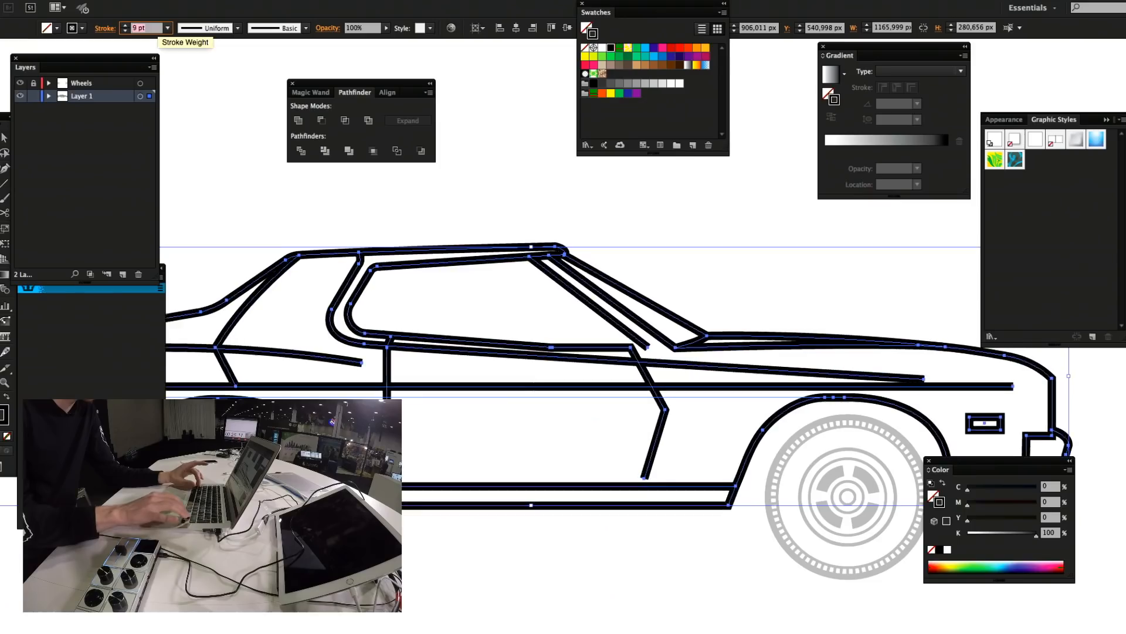
{"action": "key", "text": "Down"}
{"action": "key", "text": "Down"}
{"action": "key", "text": "Down"}
{"action": "key", "text": "Return"}
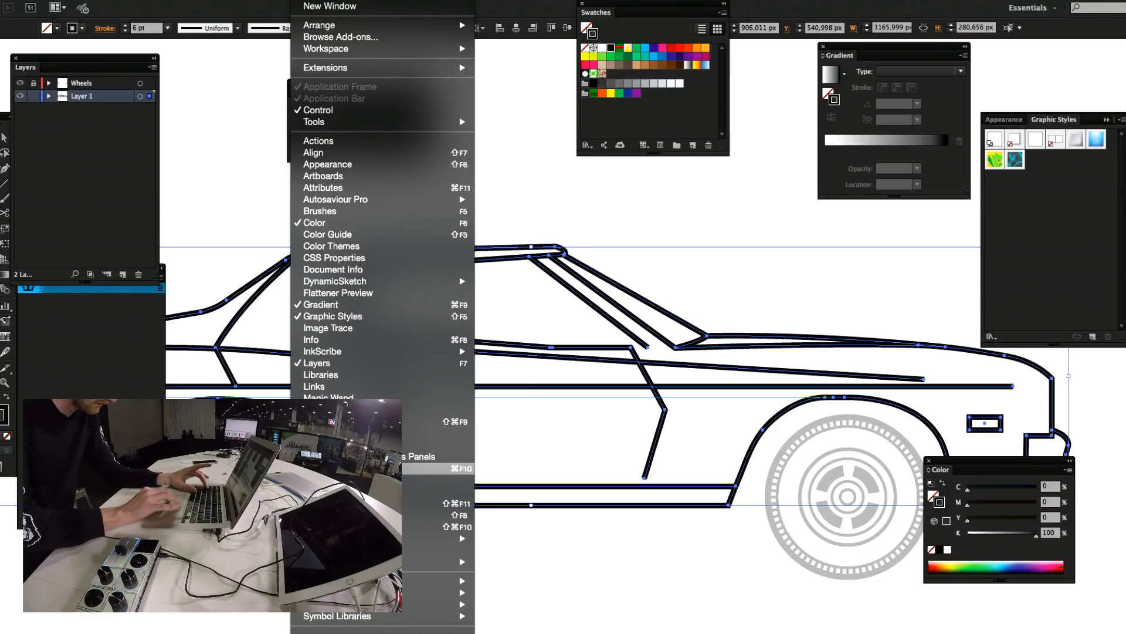
Open the stroke settings, give the body linework round caps and round corner joins, then deselect it and hide the panels
{"action": "left_click", "coordinate": [434, 468]}
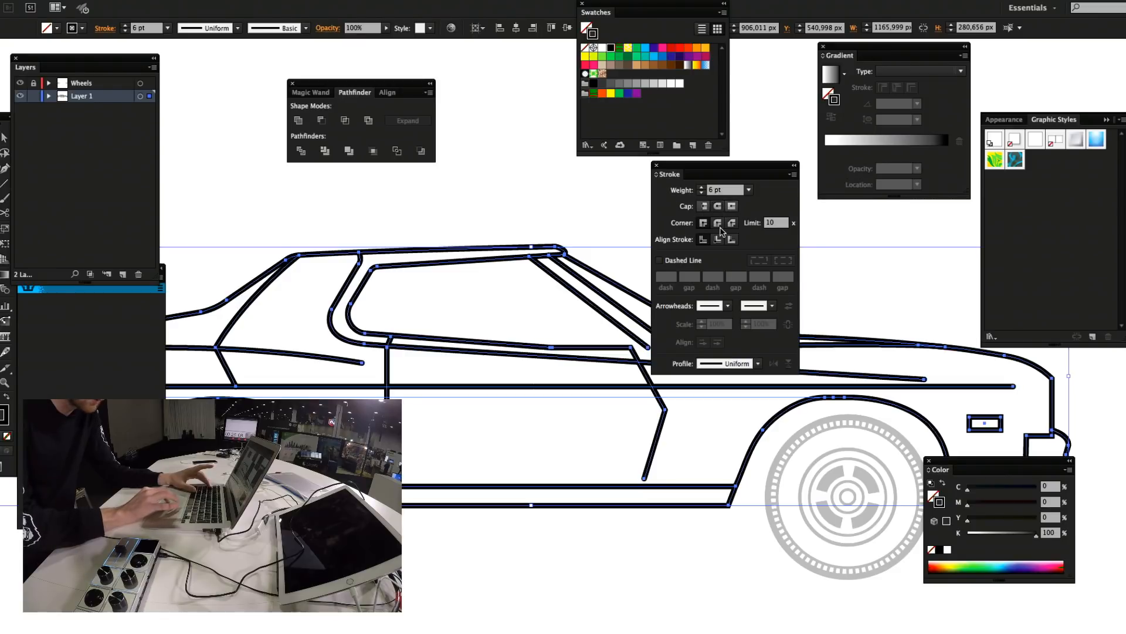
{"action": "left_click", "coordinate": [717, 225]}
{"action": "left_click", "coordinate": [497, 173]}
{"action": "key", "text": "f"}
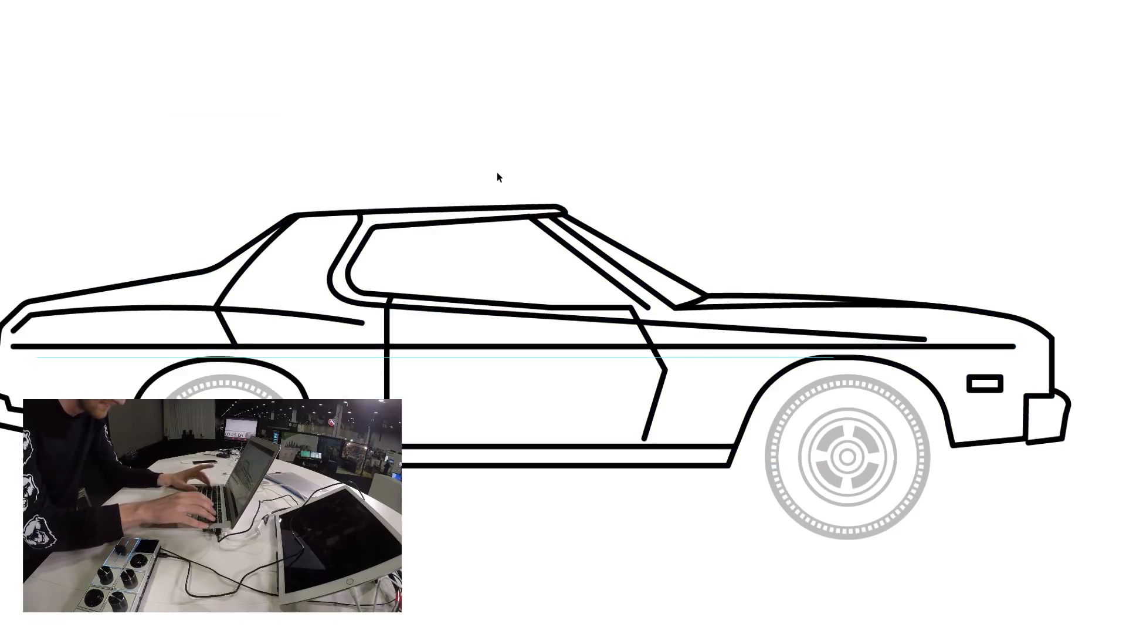
Extend the window sill with a straight Pen line from the door's upper front corner to the base of the windshield, and deselect it
{"action": "key", "text": "super+="}
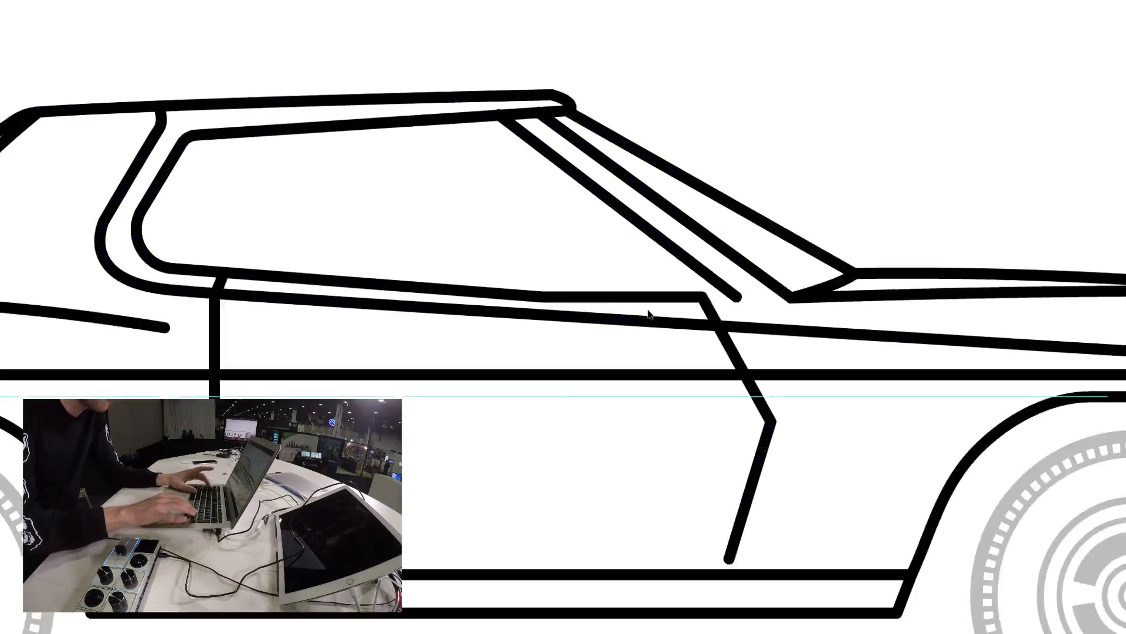
{"action": "key", "text": "p"}
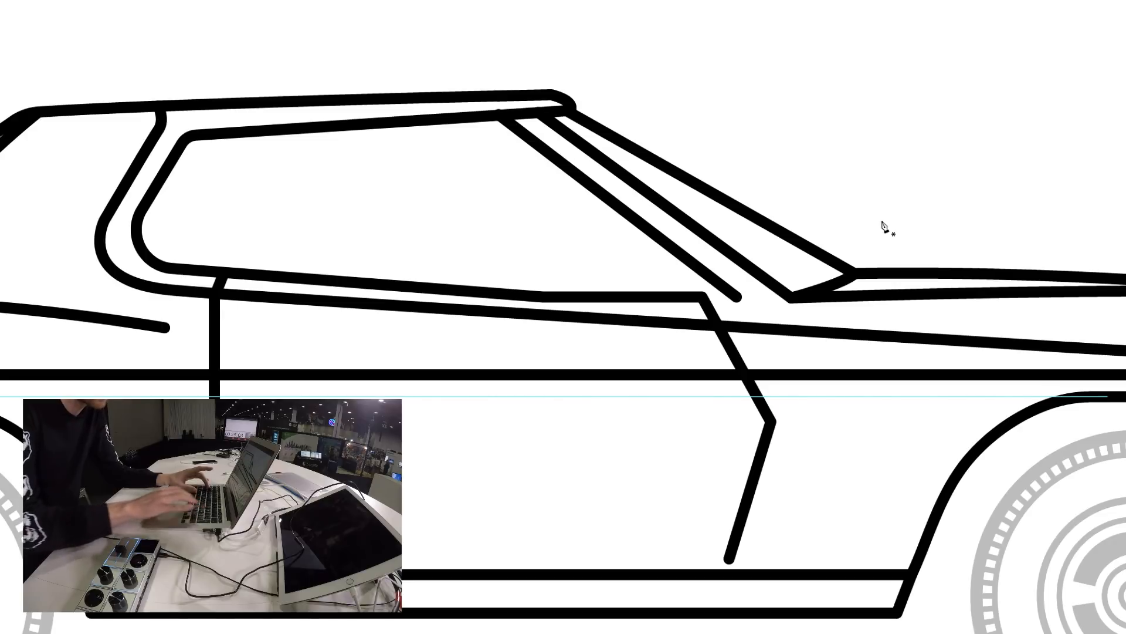
{"action": "left_click", "coordinate": [702, 297]}
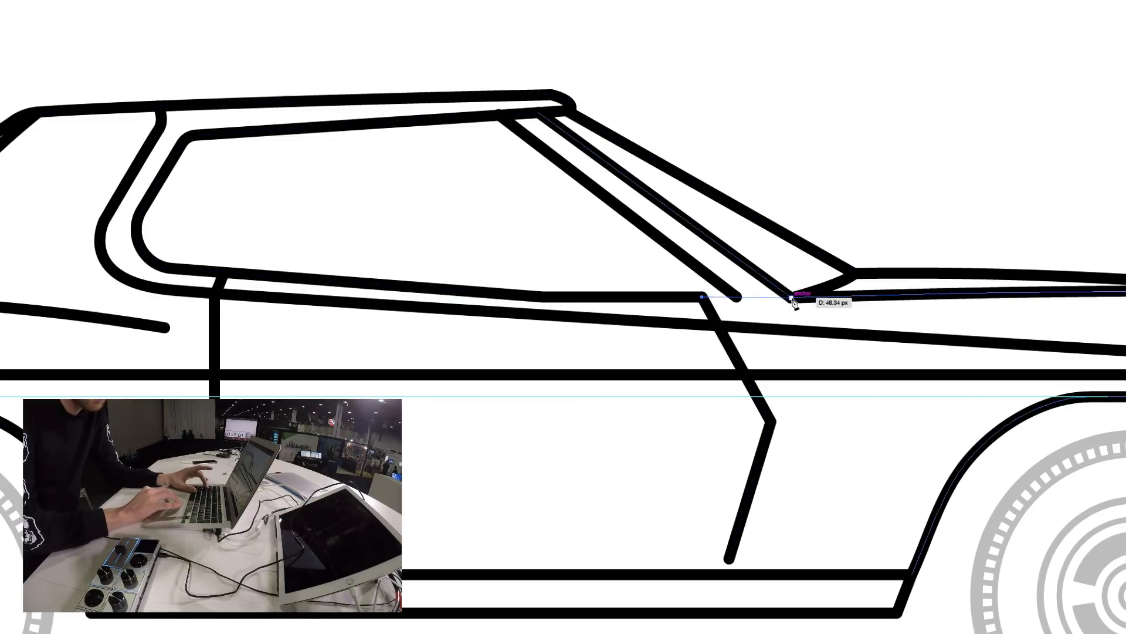
{"action": "left_click", "coordinate": [792, 297]}
{"action": "key", "text": "v"}
{"action": "left_click", "coordinate": [864, 124]}
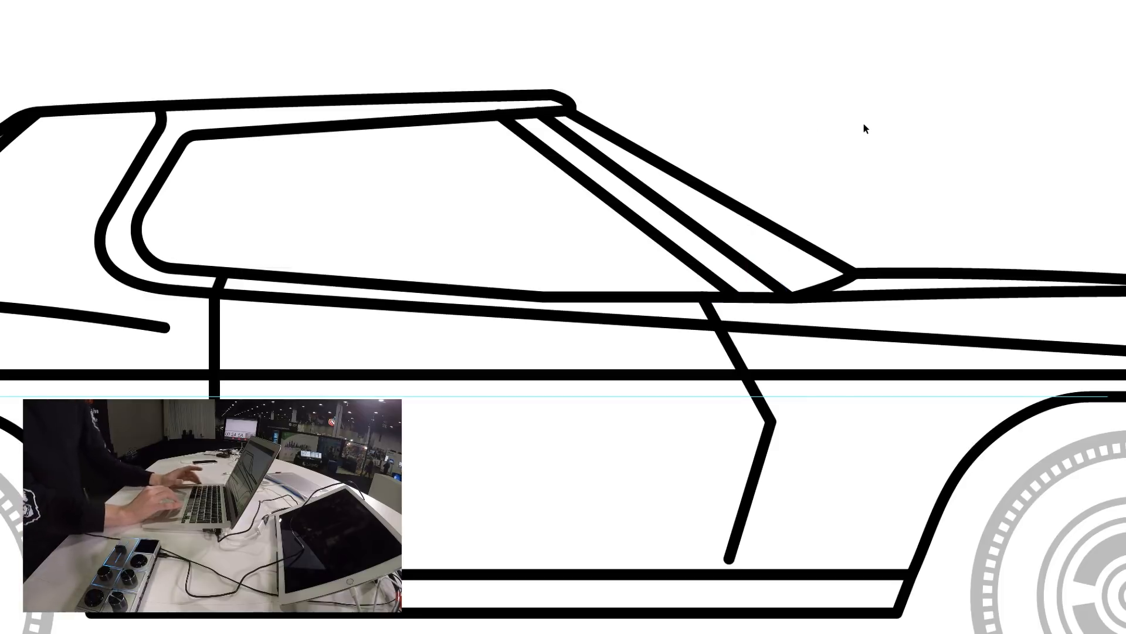
Move the door's rear vertical line slightly towards the front of the car
{"action": "key", "text": "ctrl+0"}
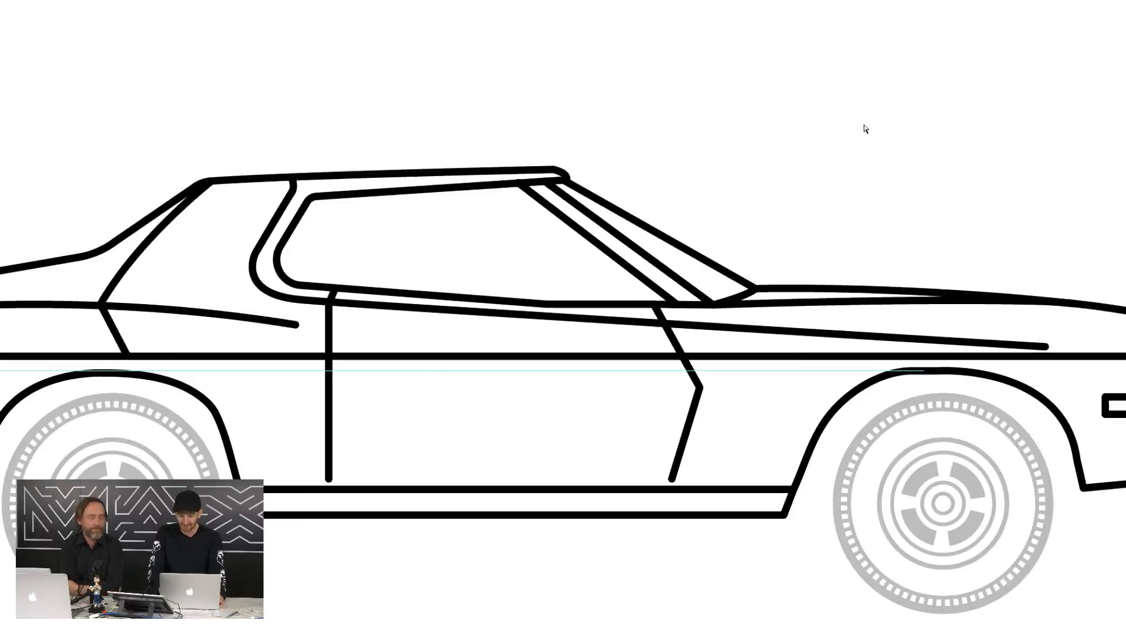
{"action": "key", "text": "ctrl+equal"}
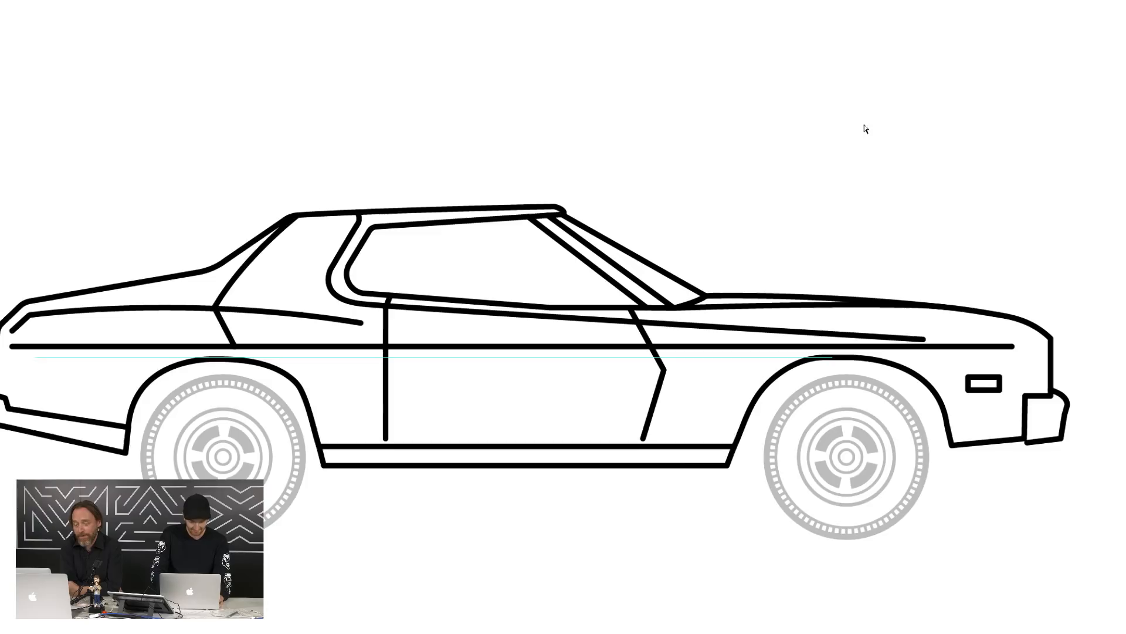
{"action": "key", "text": "ctrl+equal"}
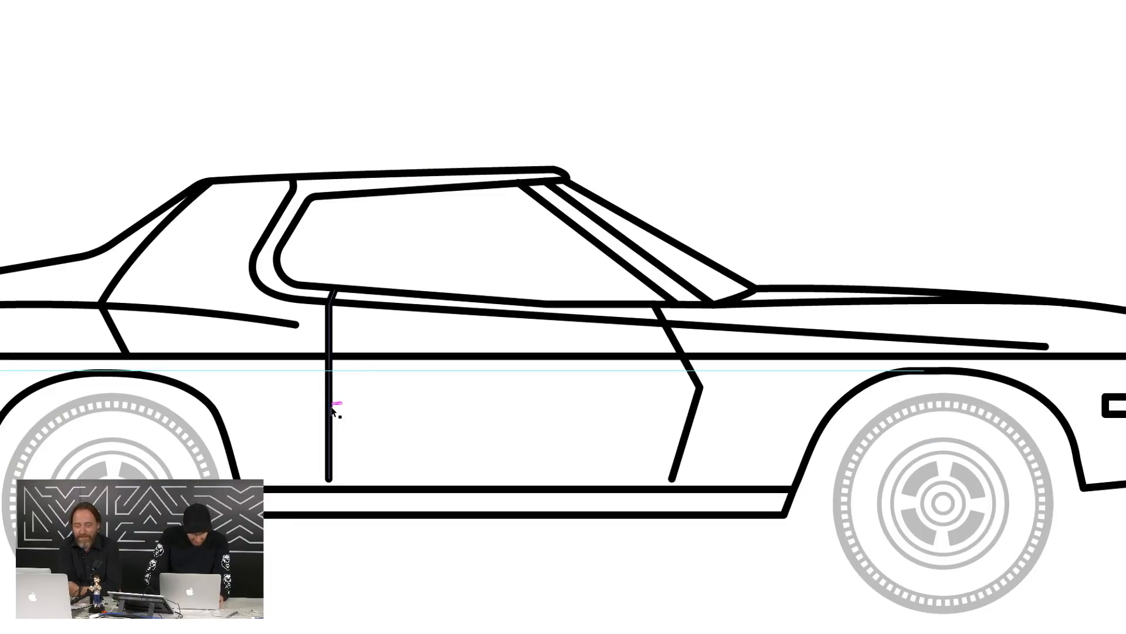
{"action": "left_click_drag", "start_coordinate": [332, 409], "coordinate": [338, 409]}
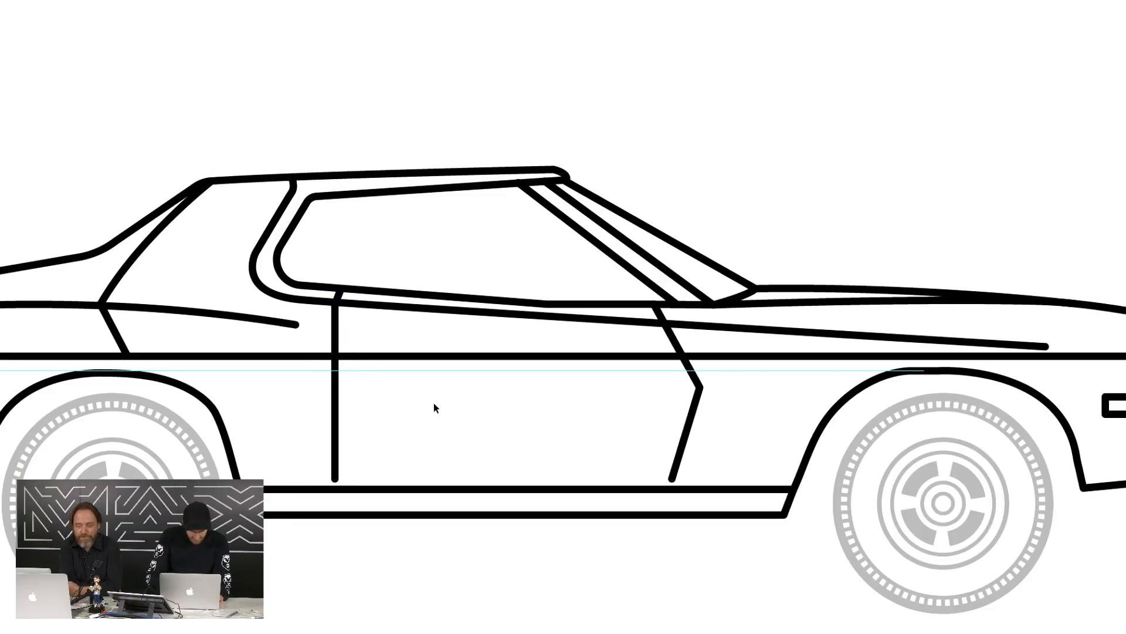
Close the bottom of the door with a straight line joining the lower ends of its rear and front edges
{"action": "left_click", "coordinate": [335, 479]}
{"action": "left_click", "coordinate": [673, 478]}
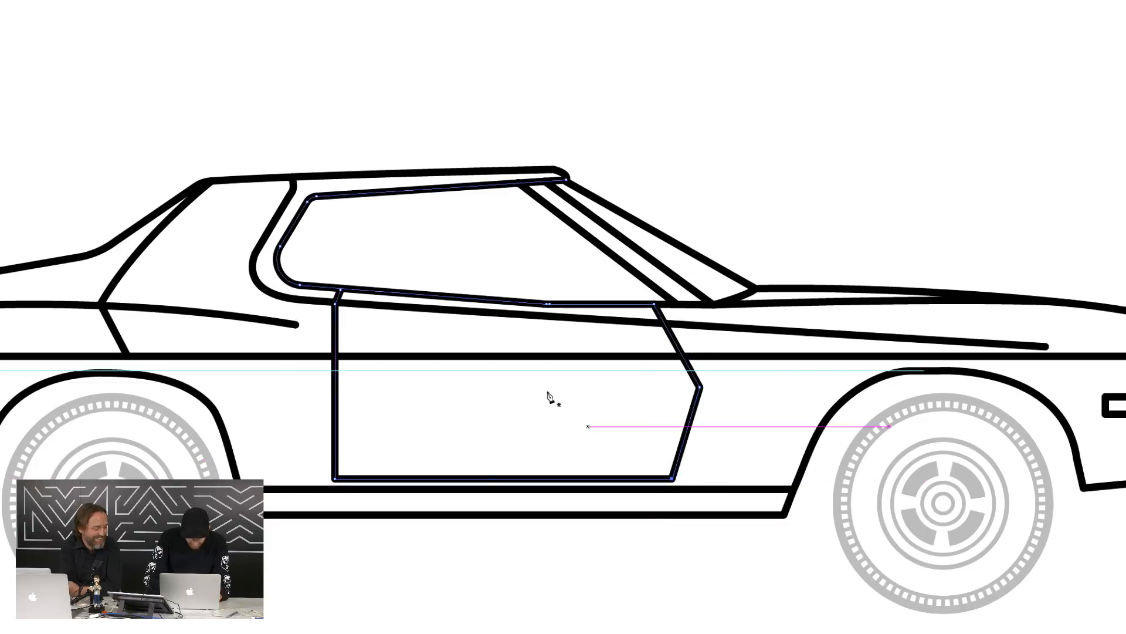
{"action": "key", "text": "v"}
{"action": "left_click", "coordinate": [557, 403]}
{"action": "key", "text": "super+0"}
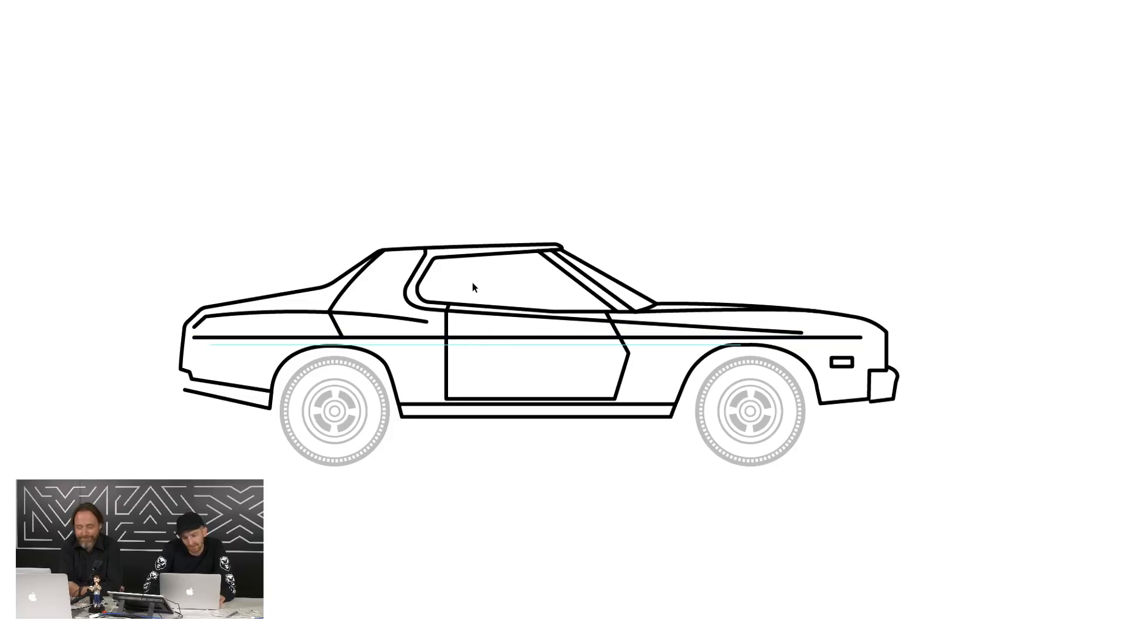
{"action": "key", "text": "super+equal"}
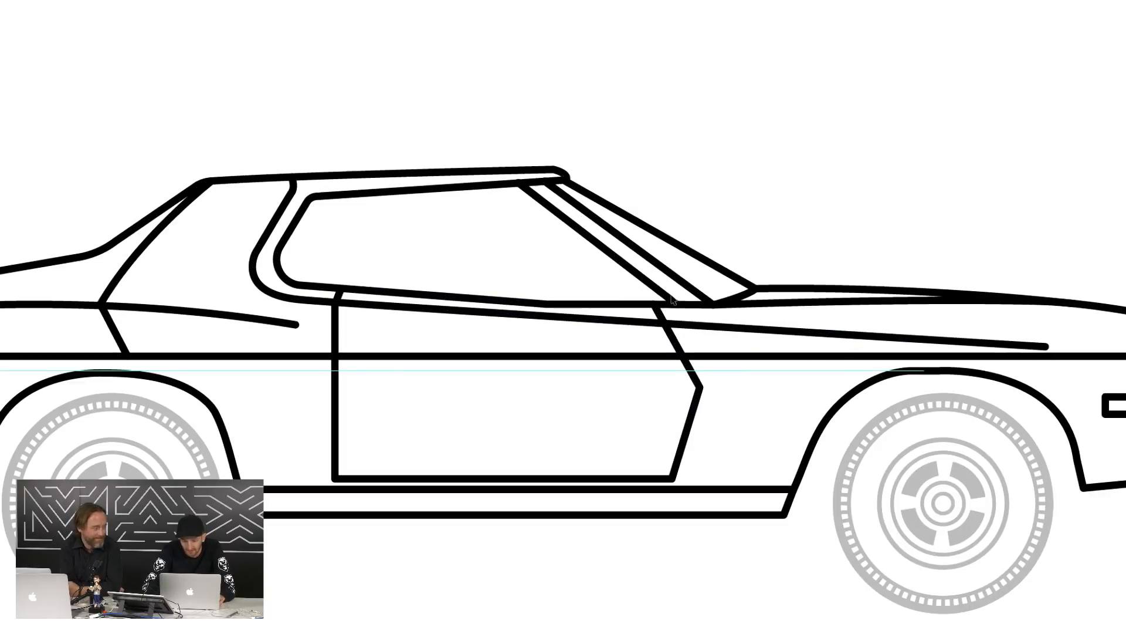
Unlock the Wheels layer, lock Layer 1, and set the opacity of both wheels to 100%
{"action": "key", "text": "Tab"}
{"action": "left_click", "coordinate": [33, 83]}
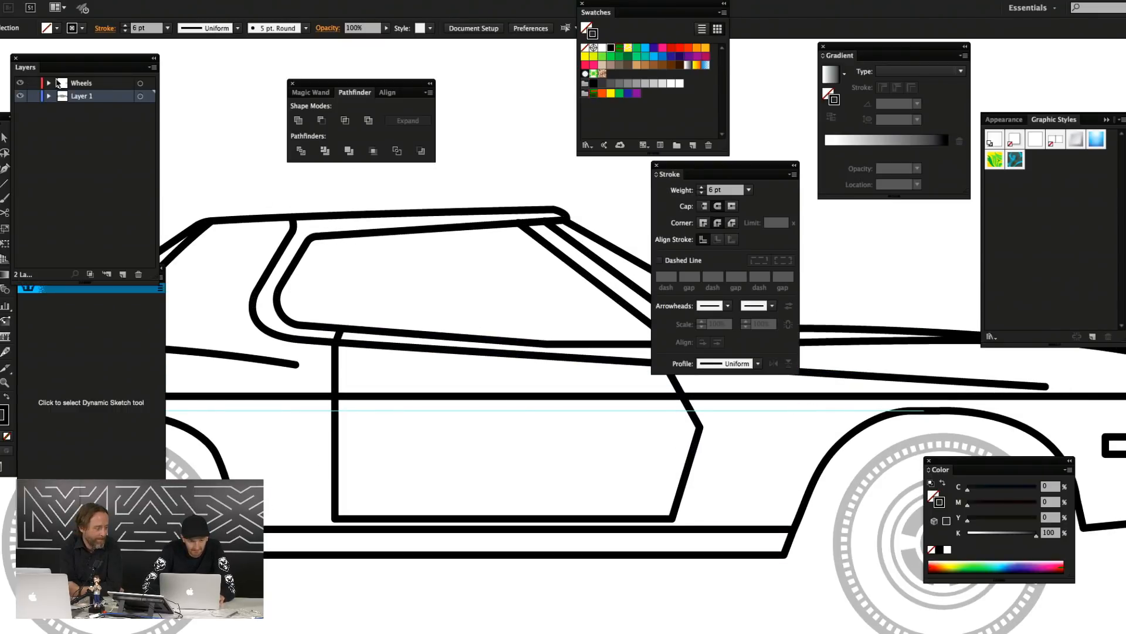
{"action": "left_click", "coordinate": [140, 83]}
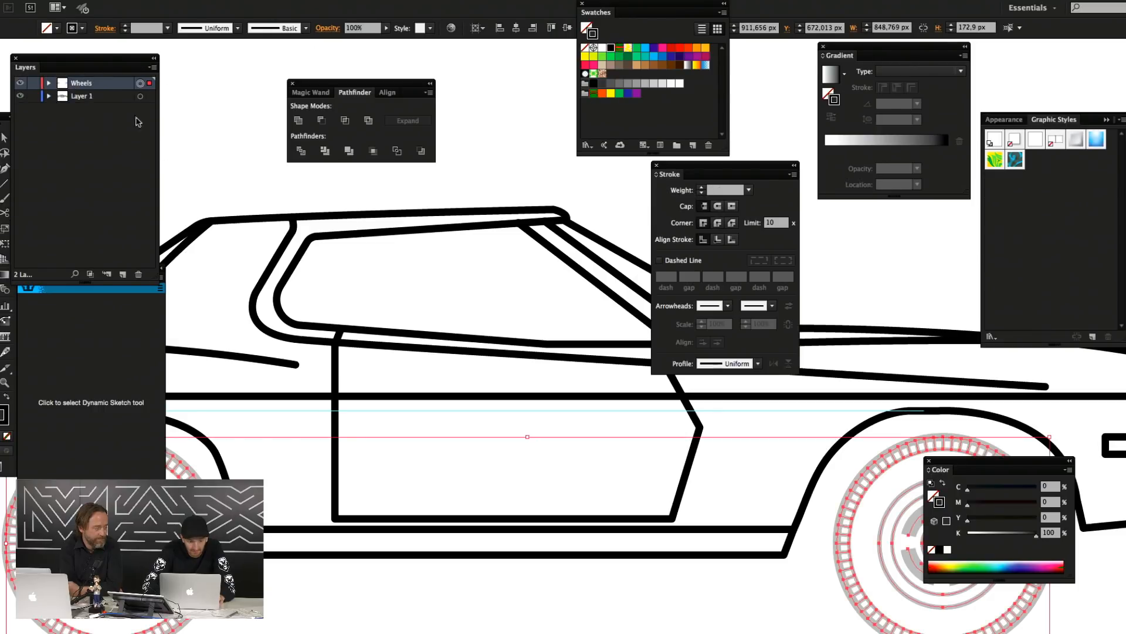
{"action": "left_click", "coordinate": [242, 102]}
{"action": "left_click", "coordinate": [33, 96]}
{"action": "key", "text": "super+a"}
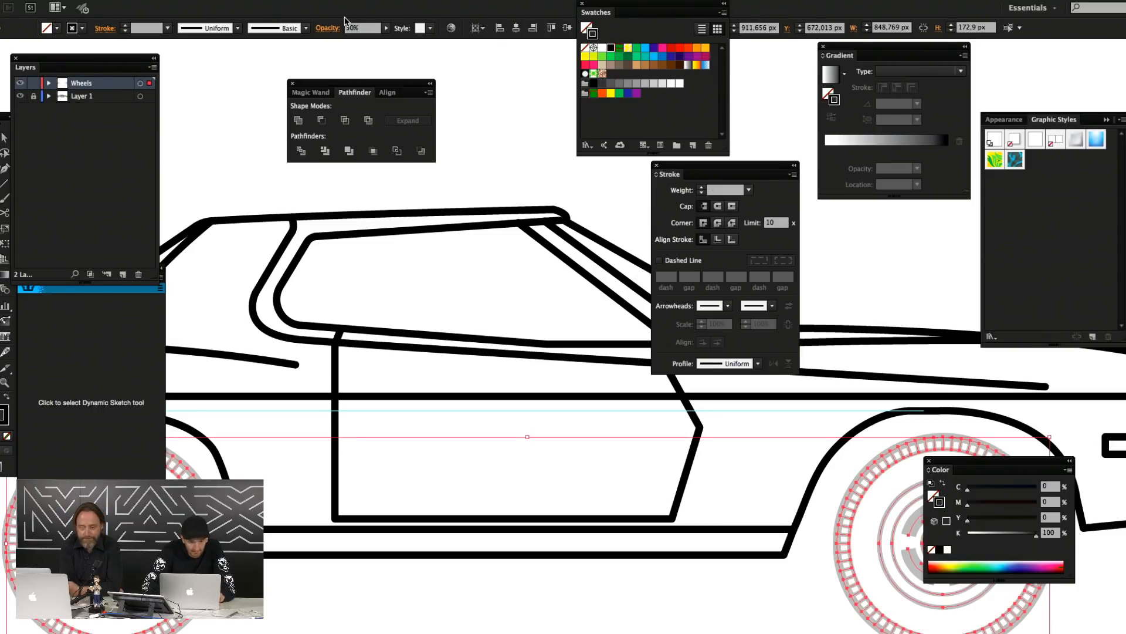
{"action": "type", "text": "100"}
{"action": "key", "text": "Return"}
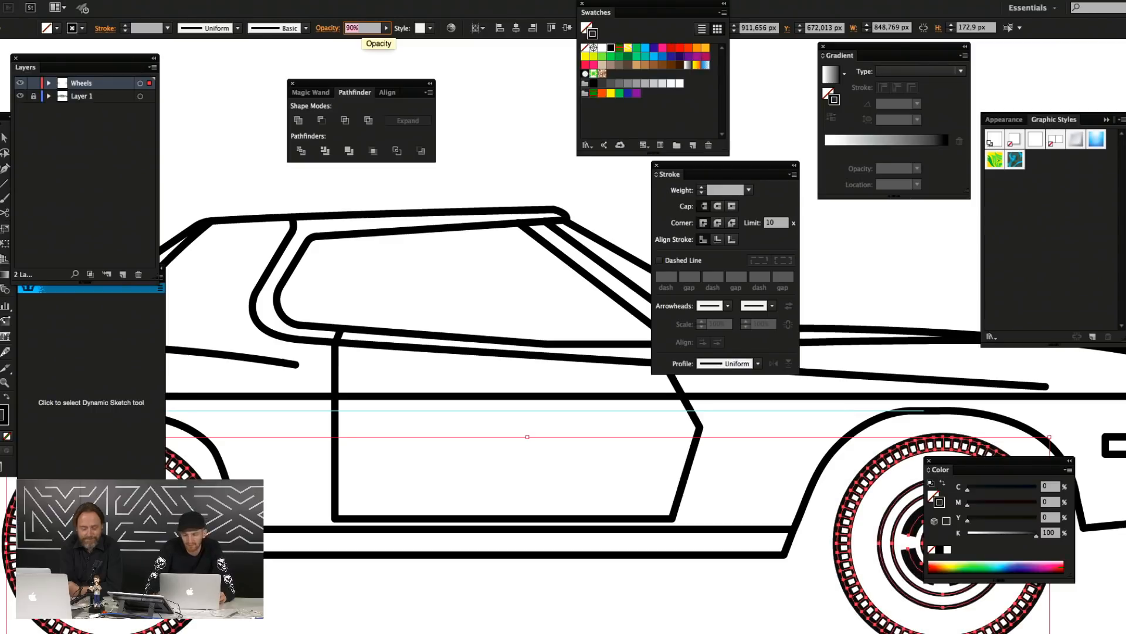
{"action": "key", "text": "Tab"}
{"action": "left_click", "coordinate": [914, 175]}
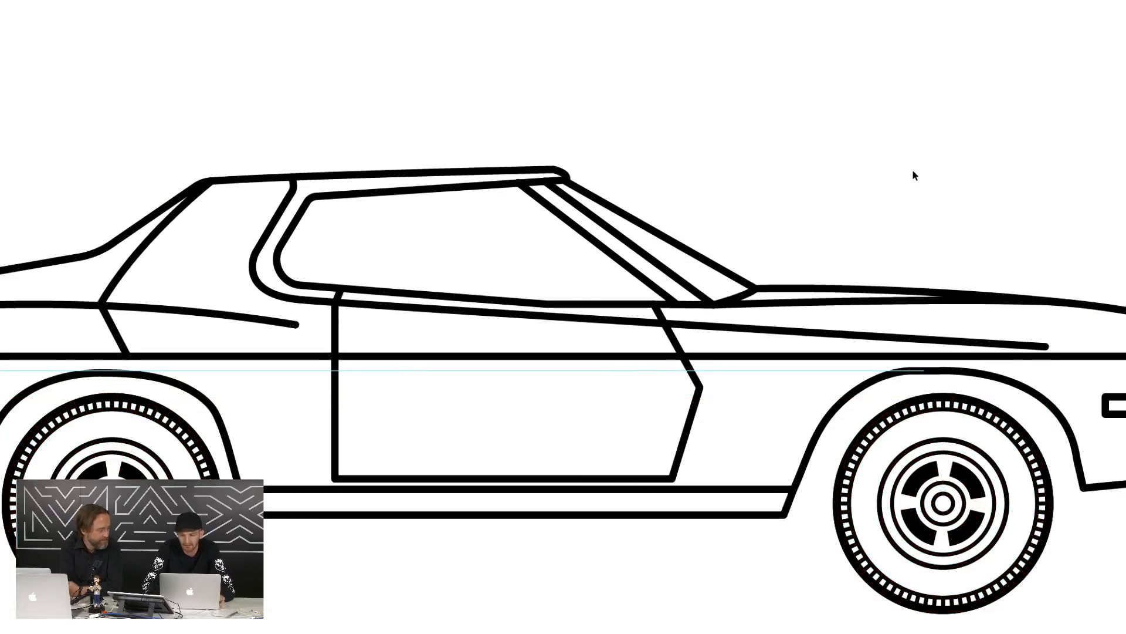
Select all artwork on the Wheels layer and scale both wheels uniformly to 50%
{"action": "key", "text": "super+equal"}
{"action": "left_click_drag", "start_coordinate": [976, 293], "coordinate": [333, 48]}
{"action": "key", "text": "Tab"}
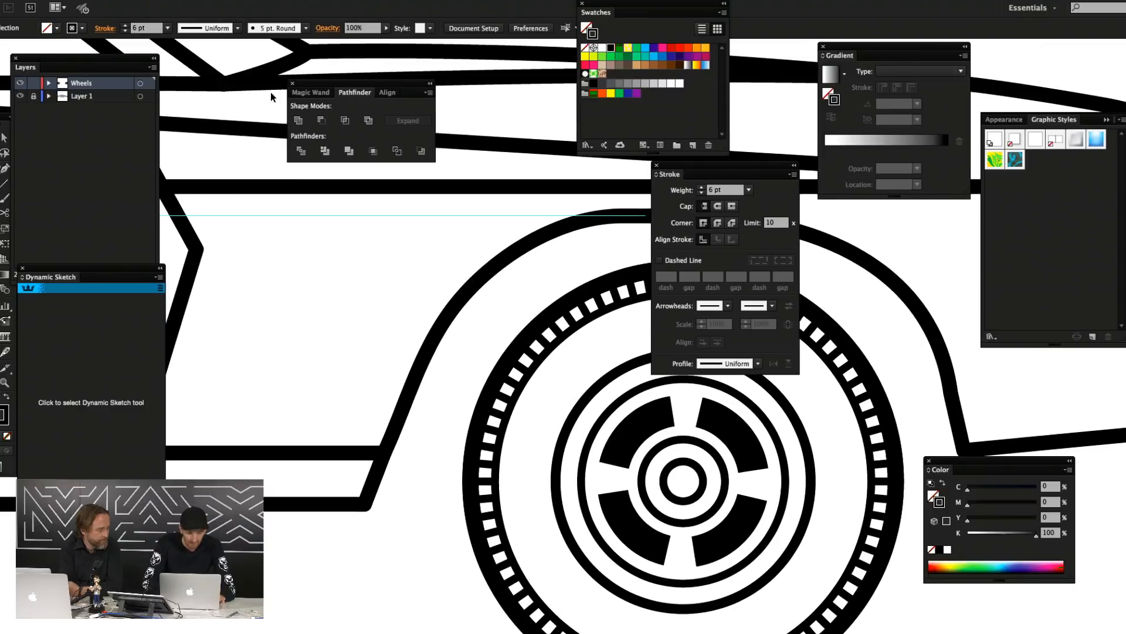
{"action": "left_click", "coordinate": [139, 83]}
{"action": "key", "text": "Tab"}
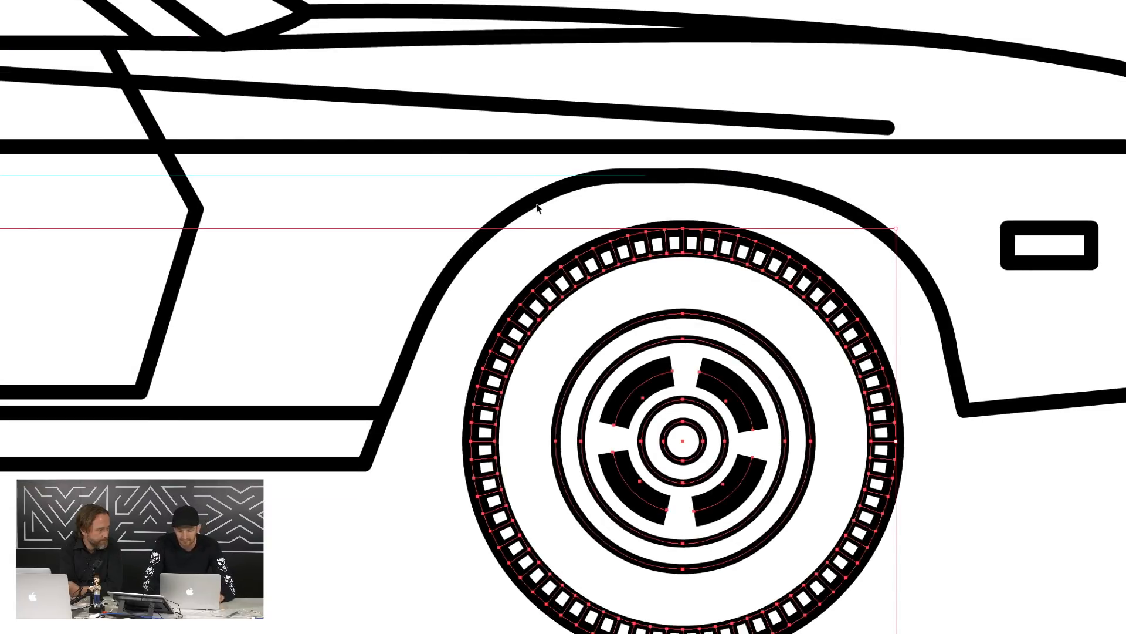
{"action": "key", "text": "super+equal"}
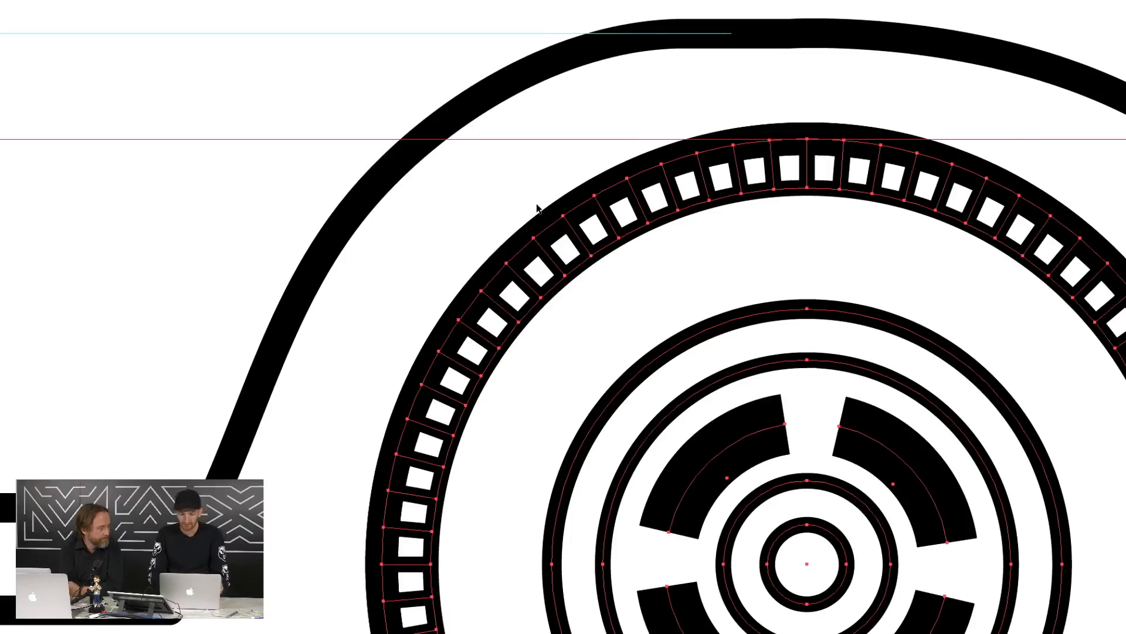
{"action": "key", "text": "s"}
{"action": "key", "text": "Return"}
{"action": "type", "text": "5"}
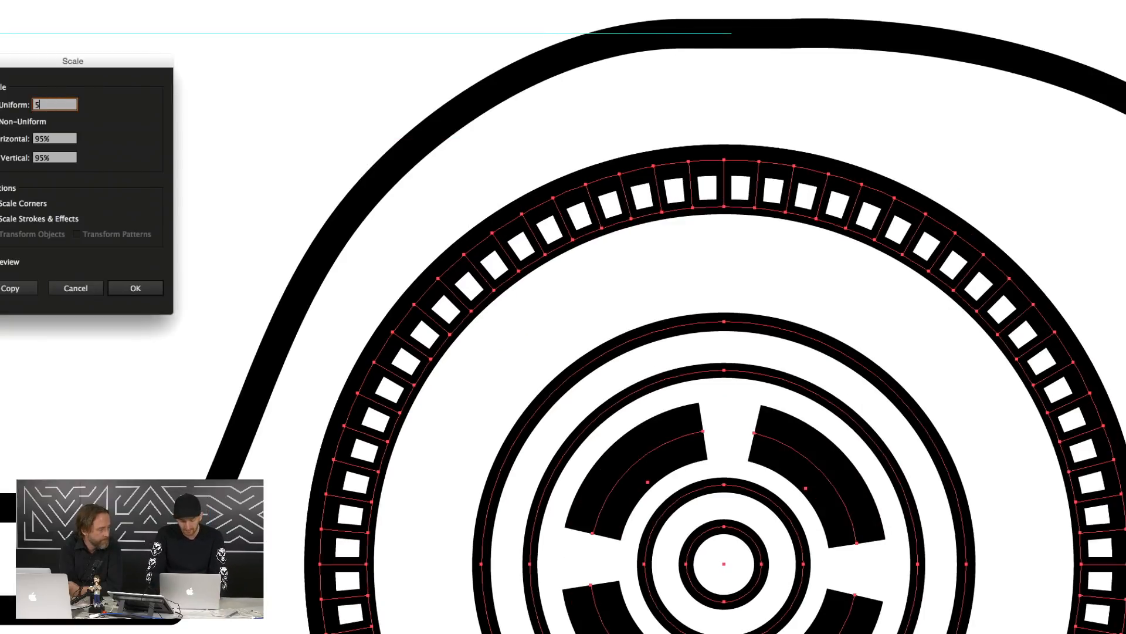
{"action": "type", "text": "0"}
{"action": "key", "text": "Return"}
{"action": "left_click_drag", "start_coordinate": [377, 350], "coordinate": [368, 353]}
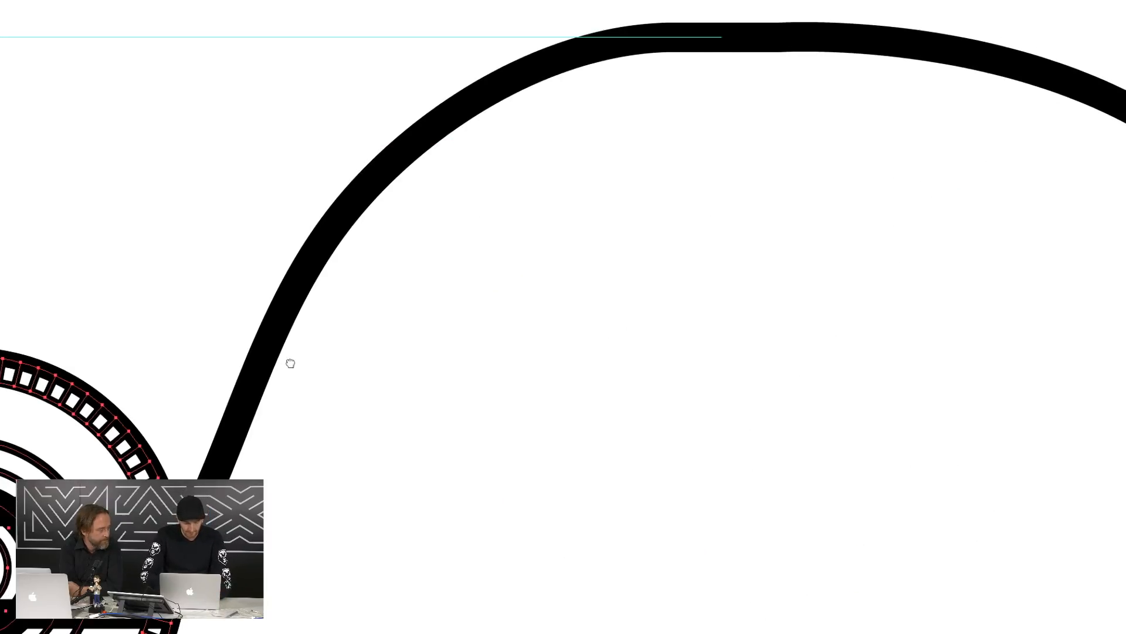
Rasterize the reduced wheels into an embedded 300 PPI image
{"action": "left_click_drag", "start_coordinate": [290, 363], "coordinate": [693, 255]}
{"action": "key", "text": "super+shift+r"}
{"action": "key", "text": "Escape"}
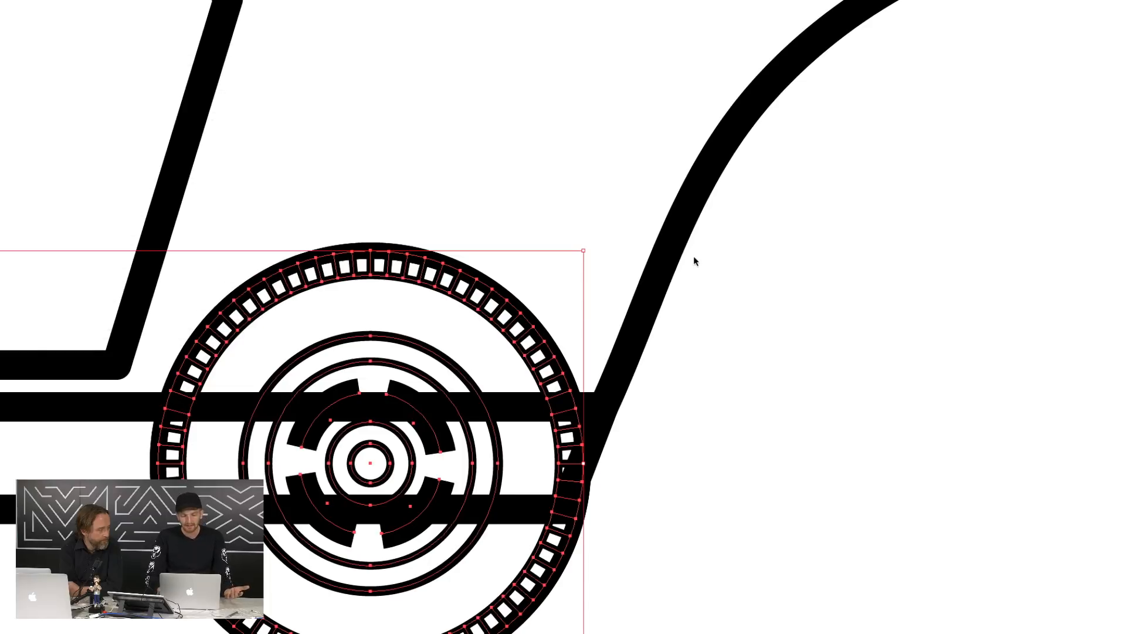
{"action": "key", "text": "Tab"}
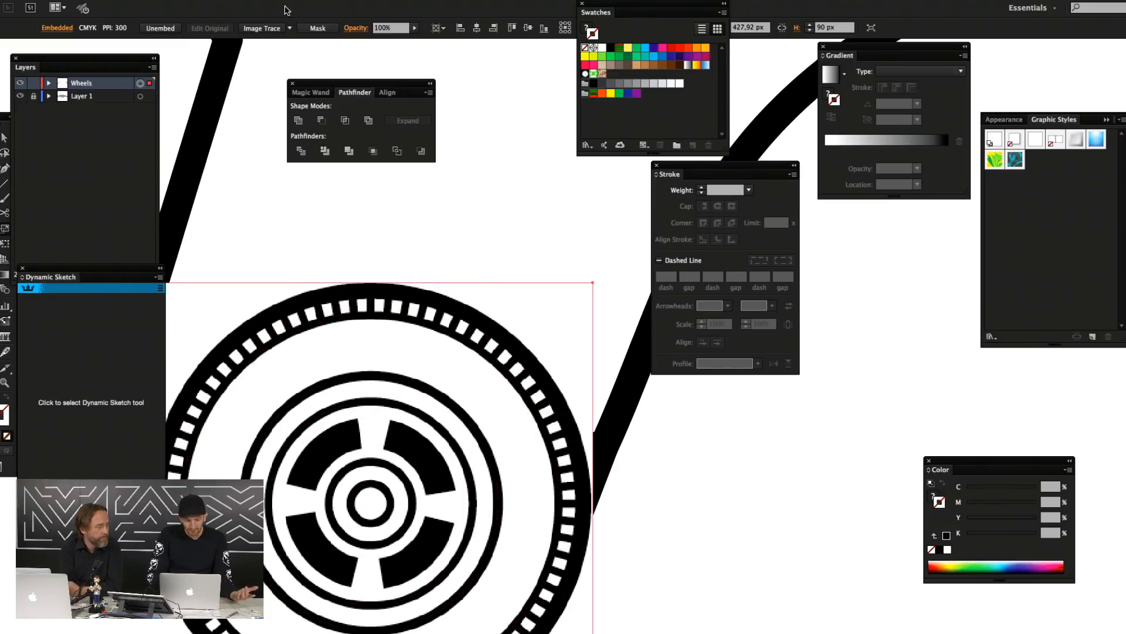
Apply Image Trace to the rasterized wheels with the Sketched Art preset
{"action": "left_click", "coordinate": [290, 29]}
{"action": "left_click", "coordinate": [325, 182]}
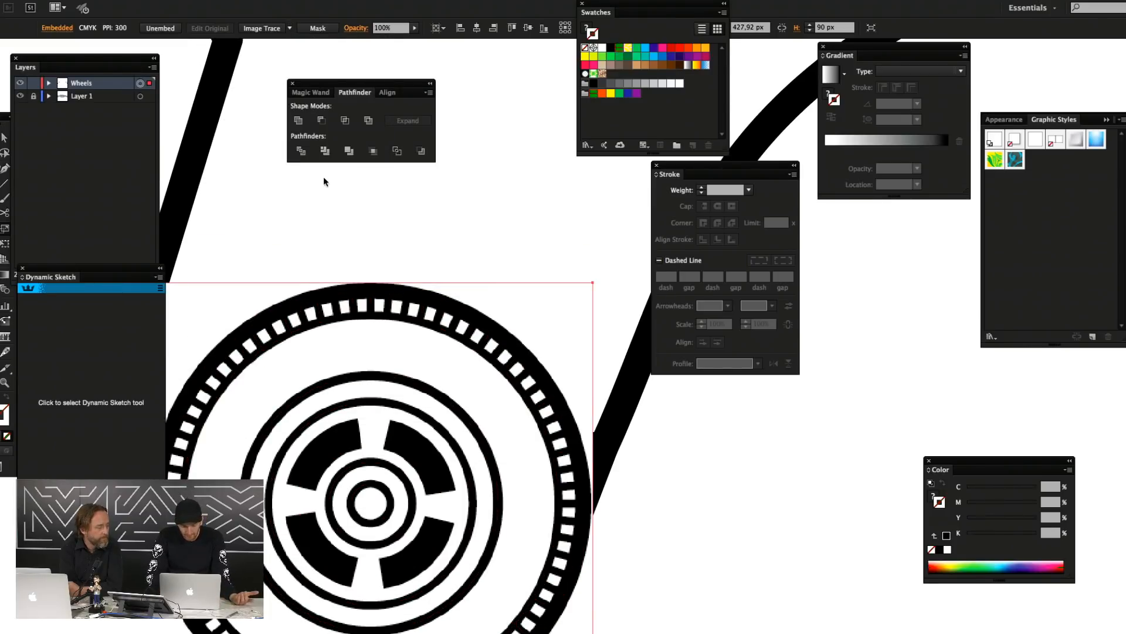
{"action": "key", "text": "ctrl+z"}
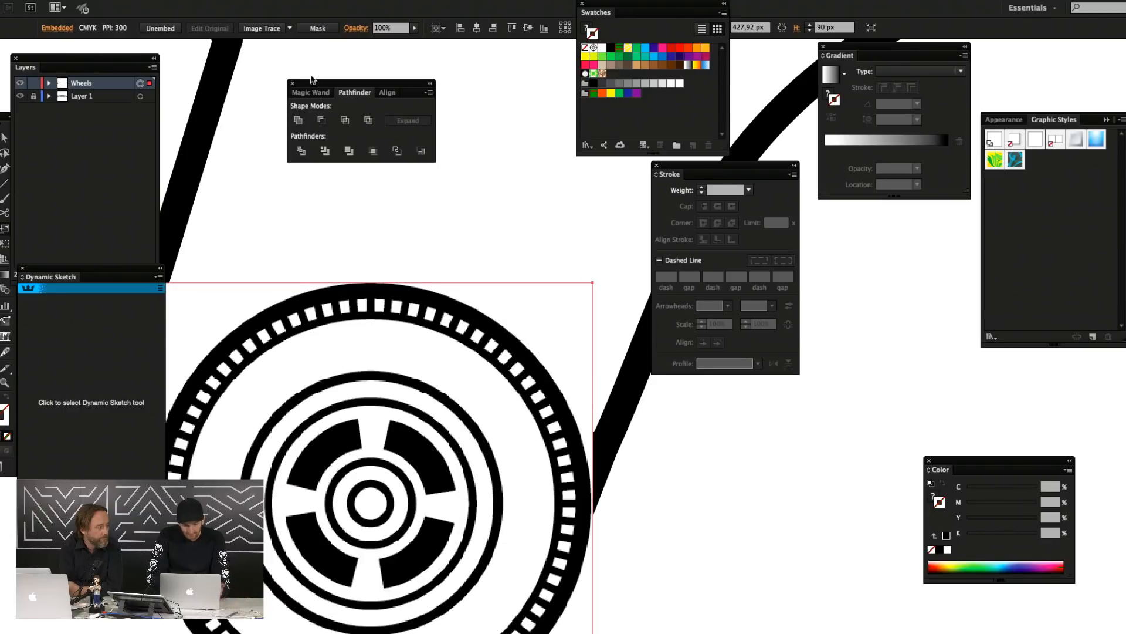
{"action": "left_click", "coordinate": [289, 29]}
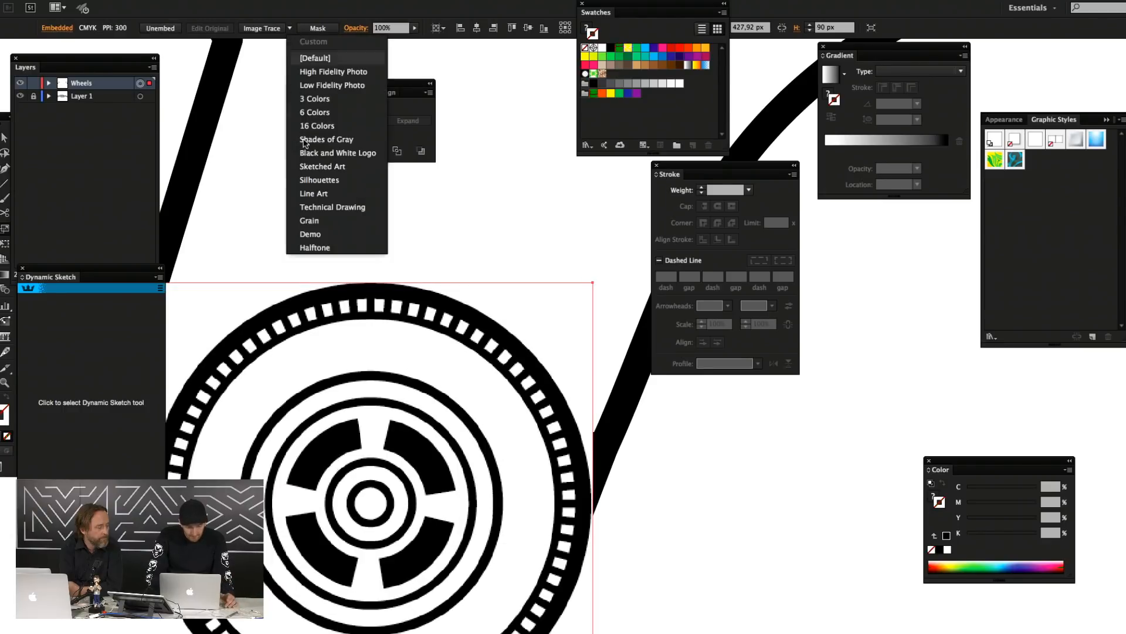
{"action": "left_click", "coordinate": [318, 170]}
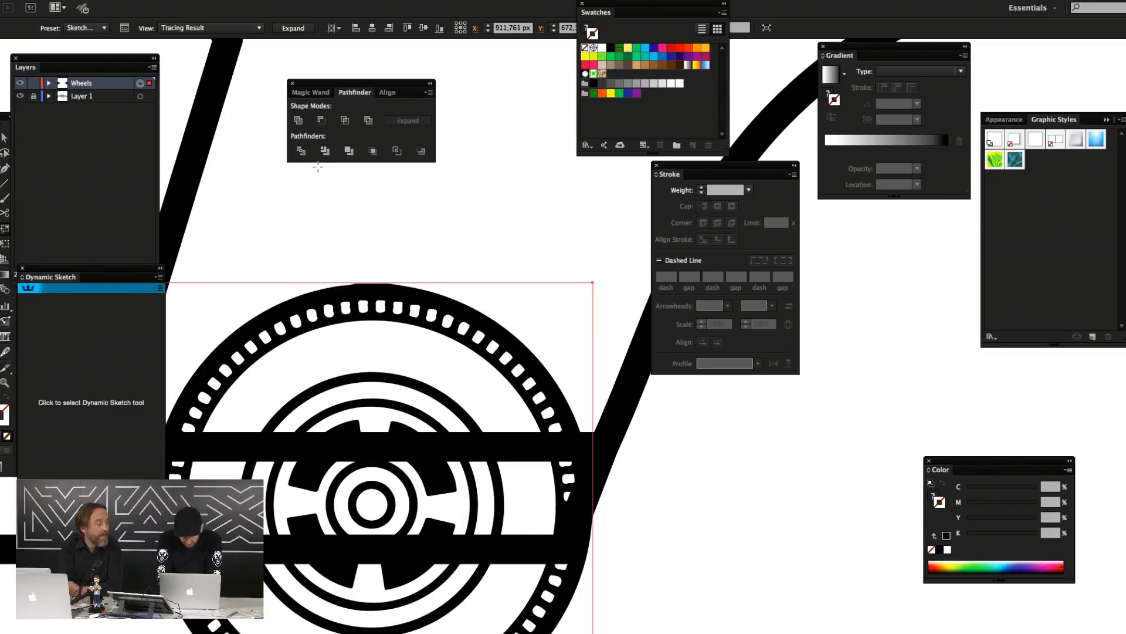
Expand the traced wheels into vector shapes and scale them back up to fit the wheel arches, with the panels hidden
{"action": "left_click", "coordinate": [293, 26]}
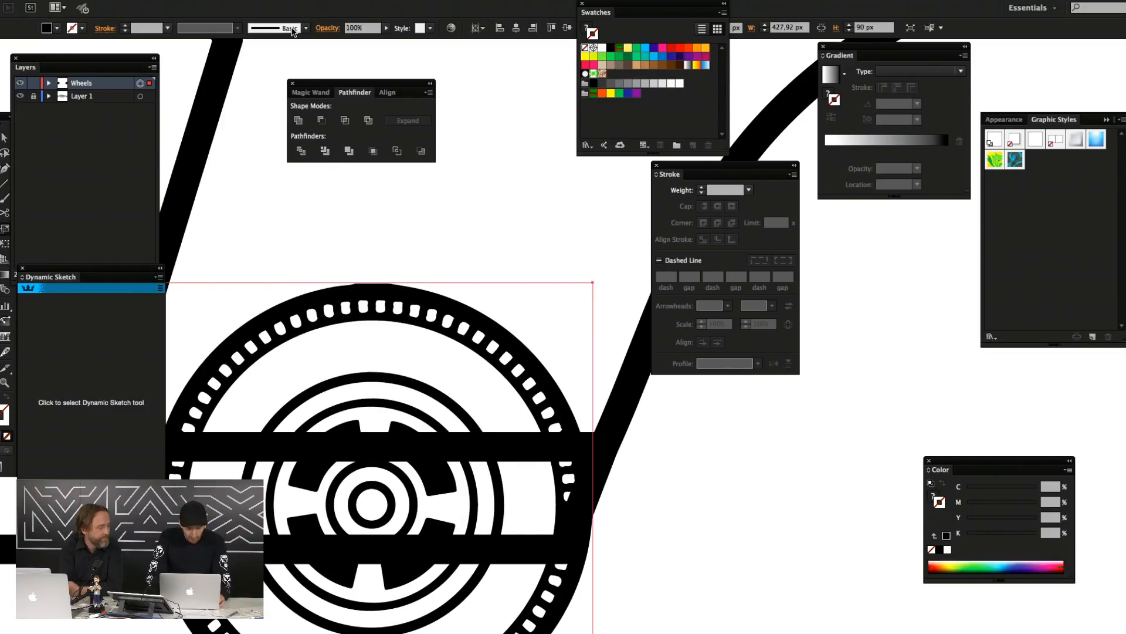
{"action": "left_click", "coordinate": [431, 198], "text": "alt"}
{"action": "key", "text": "Return"}
{"action": "key", "text": "Tab"}
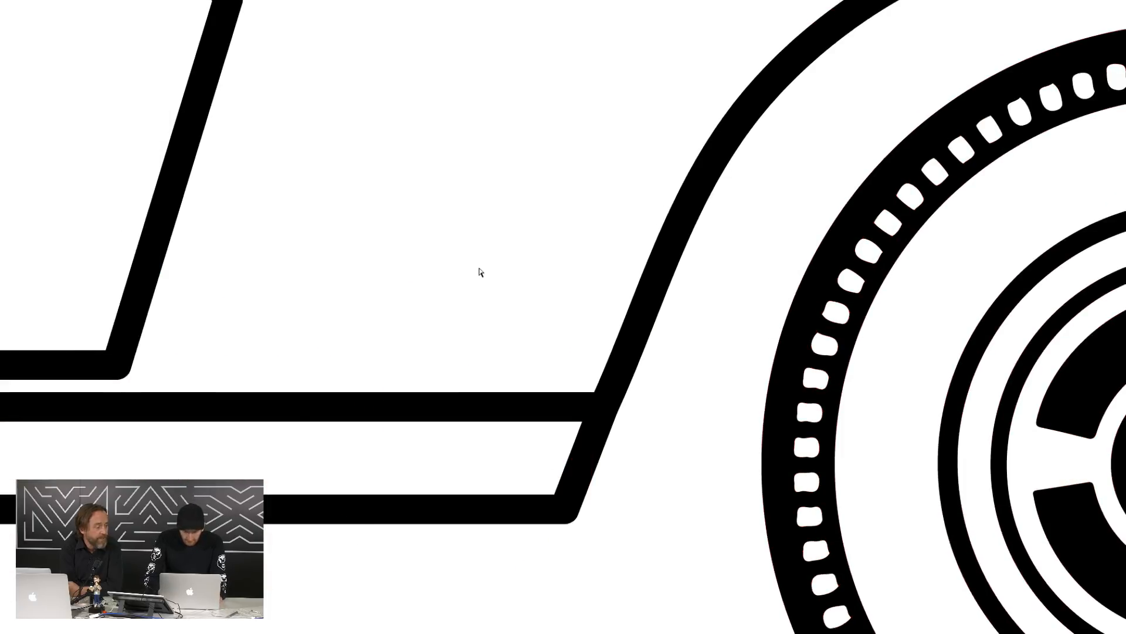
Compare the whole car and the rear wheel arch with the side-view reference photo in the browser
{"action": "key", "text": "super+minus"}
{"action": "key", "text": "super+minus"}
{"action": "key", "text": "super+minus"}
{"action": "key", "text": "super+minus"}
{"action": "key", "text": "super+minus"}
{"action": "left_click_drag", "start_coordinate": [727, 318], "coordinate": [928, 352]}
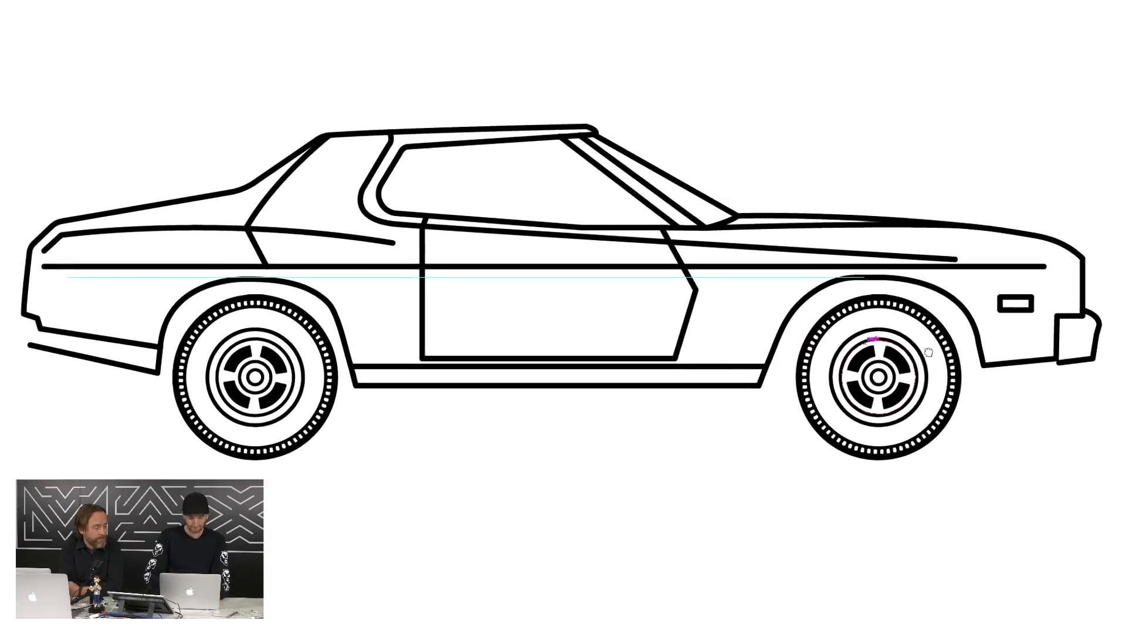
{"action": "key", "text": "super+Tab"}
{"action": "key", "text": "super+Tab"}
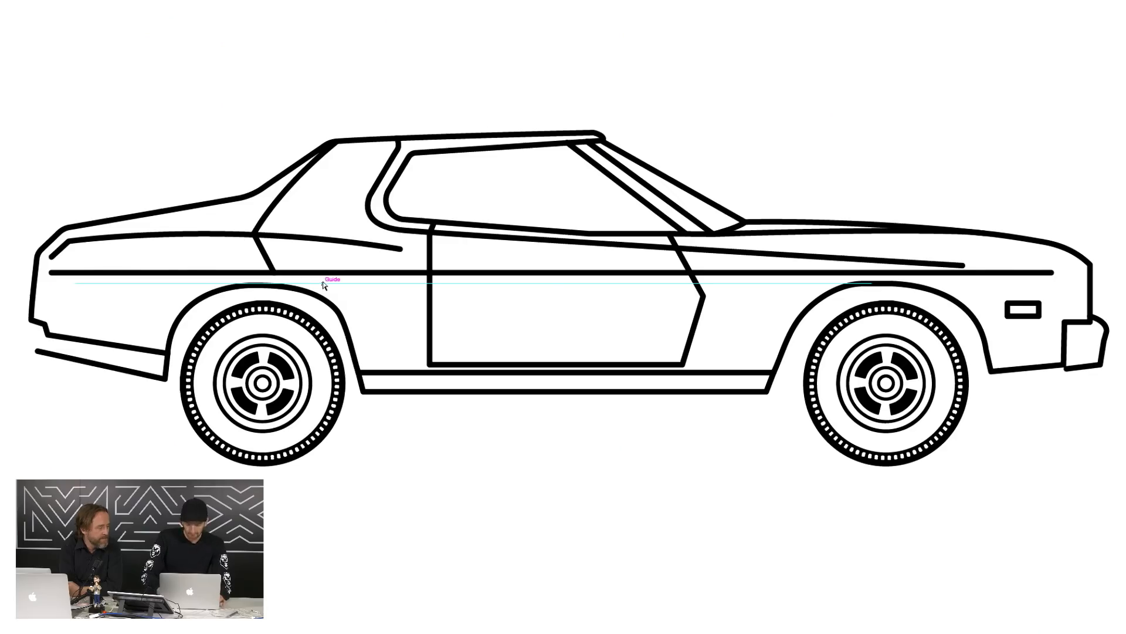
{"action": "key", "text": "super+plus"}
{"action": "key", "text": "super+plus"}
{"action": "key", "text": "super+plus"}
{"action": "mouse_move", "coordinate": [239, 295]}
{"action": "left_mouse_down"}
{"action": "mouse_move", "coordinate": [473, 393]}
{"action": "mouse_move", "coordinate": [714, 267]}
{"action": "mouse_move", "coordinate": [756, 194]}
{"action": "left_mouse_up"}
{"action": "key", "text": "super+Tab"}
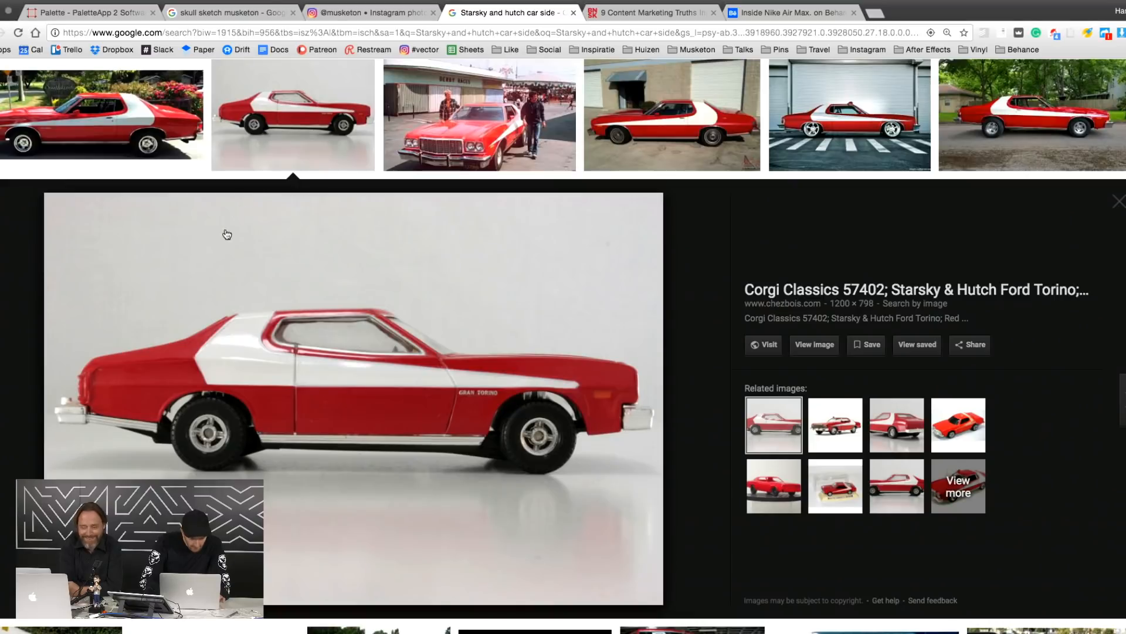
{"action": "key", "text": "super+Tab"}
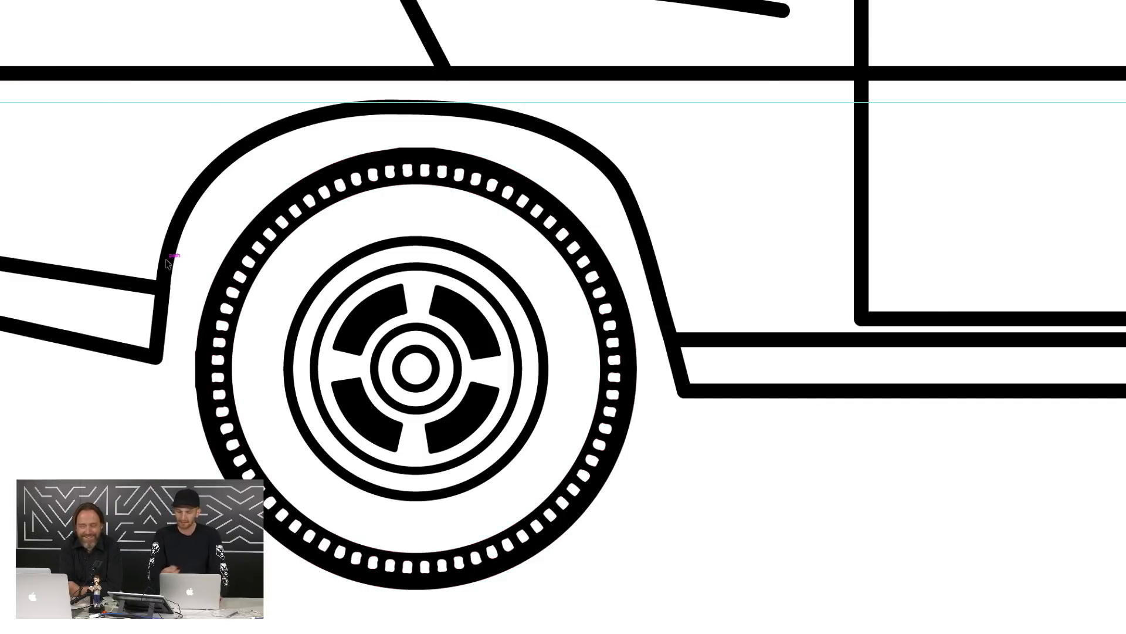
{"action": "key", "text": "super+Tab"}
{"action": "key", "text": "super+Tab"}
Unlock Layer 1 and reshape the rear side of the rear wheel arch by tilting its lower anchor's handle toward the wheel
{"action": "key", "text": "Tab"}
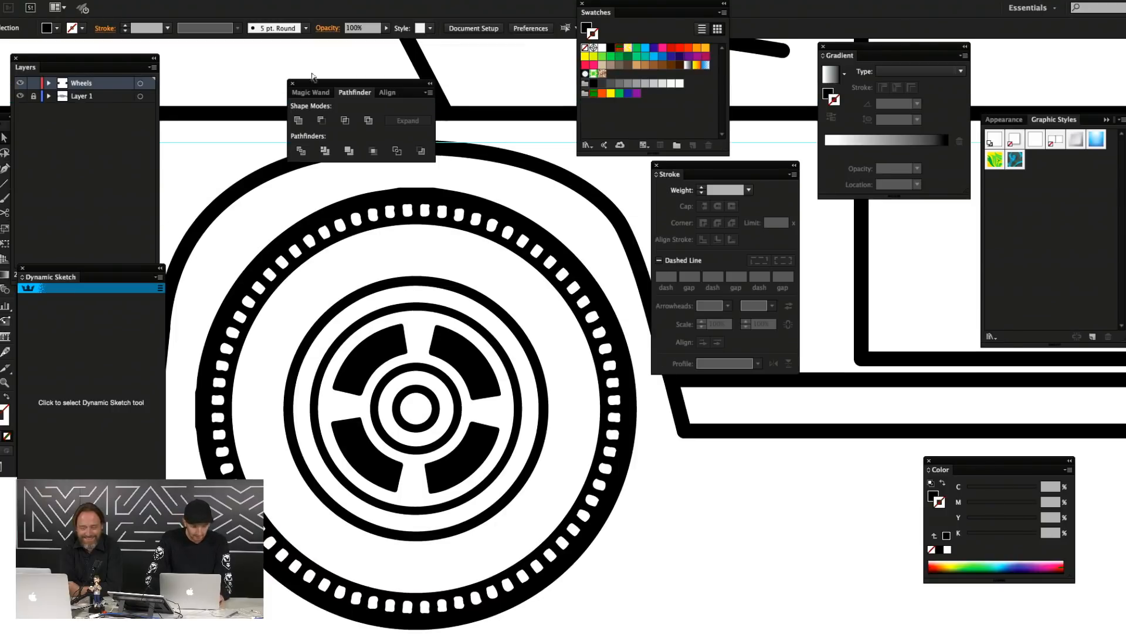
{"action": "key", "text": "Tab"}
{"action": "left_click", "coordinate": [180, 234]}
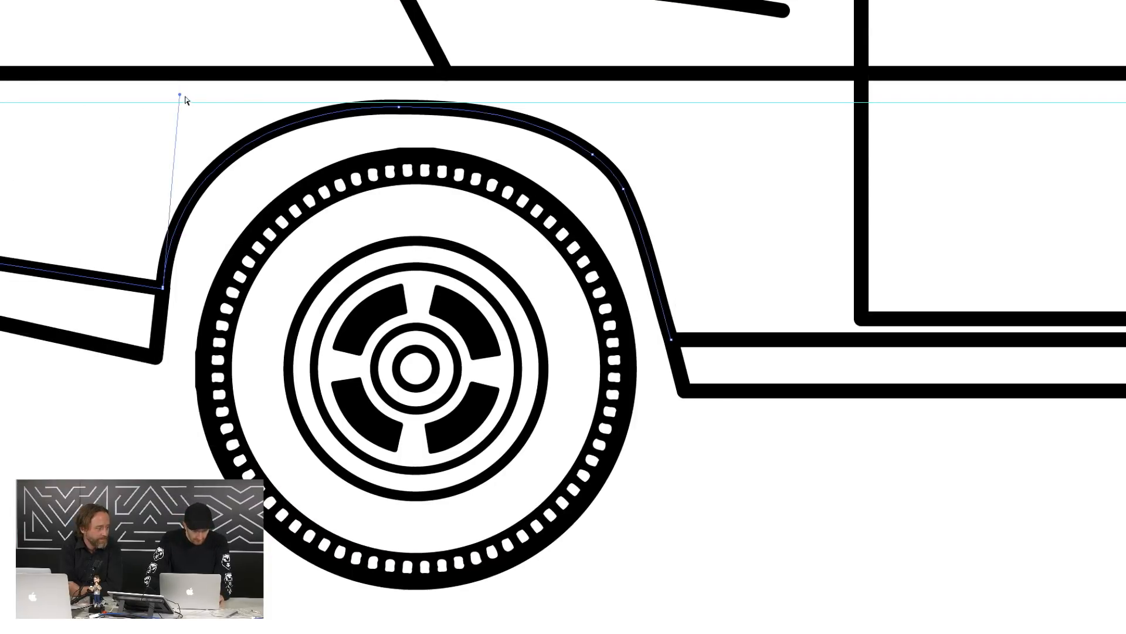
{"action": "left_click_drag", "start_coordinate": [179, 96], "coordinate": [200, 97]}
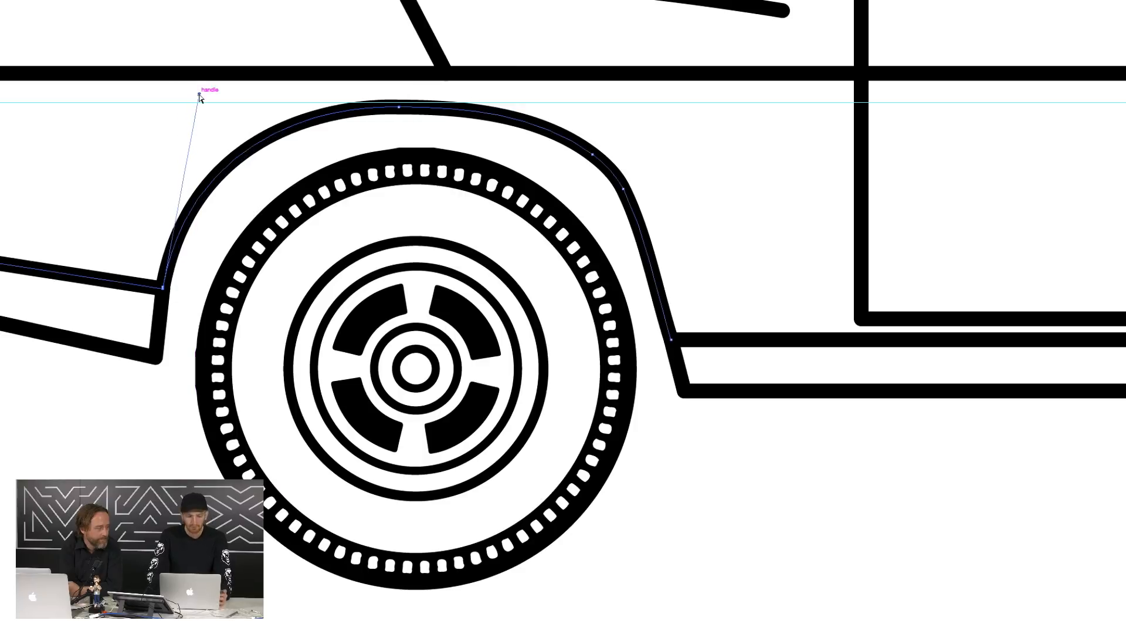
Smooth the front shoulder of the rear wheel arch with the Smooth tool and deselect the path
{"action": "key", "text": "v"}
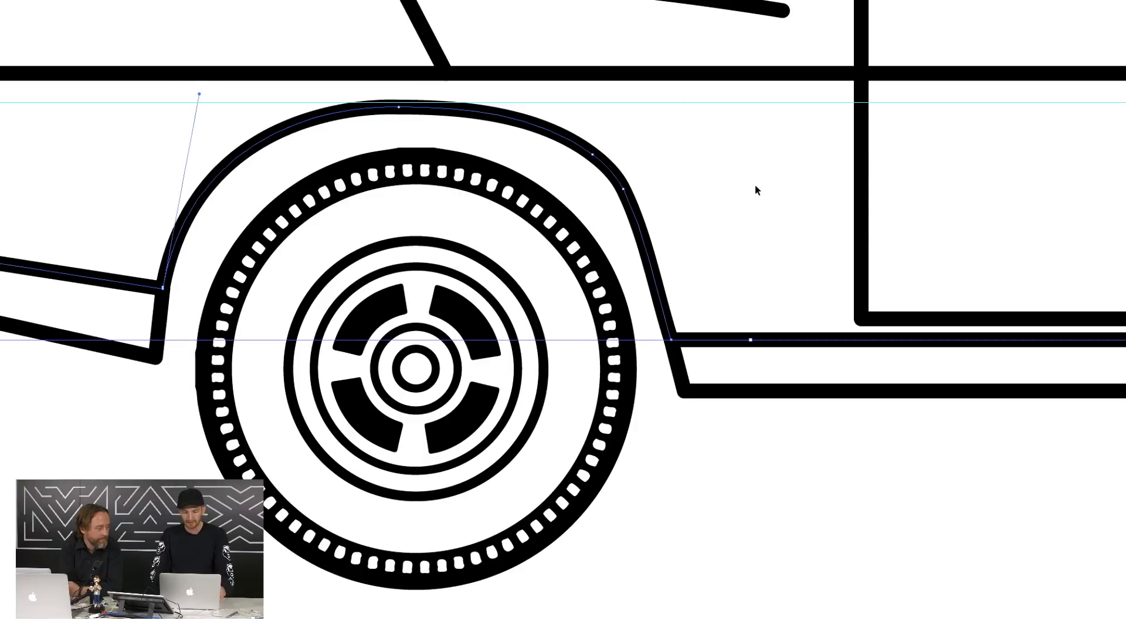
{"action": "key", "text": "shift+e"}
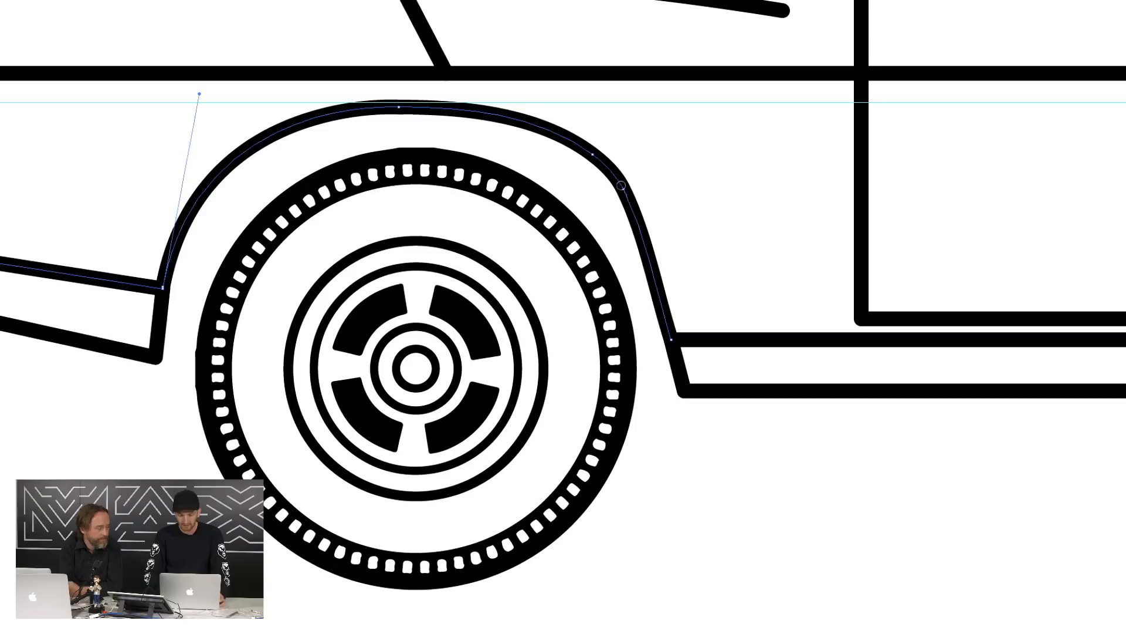
{"action": "left_click_drag", "start_coordinate": [622, 185], "coordinate": [614, 172]}
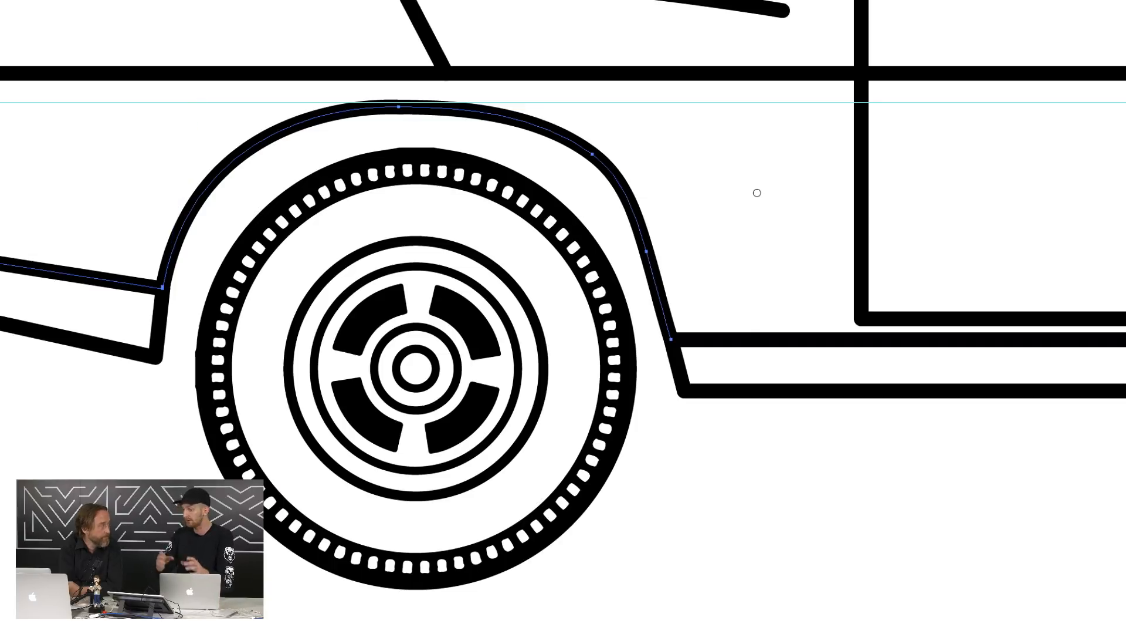
{"action": "key", "text": "v"}
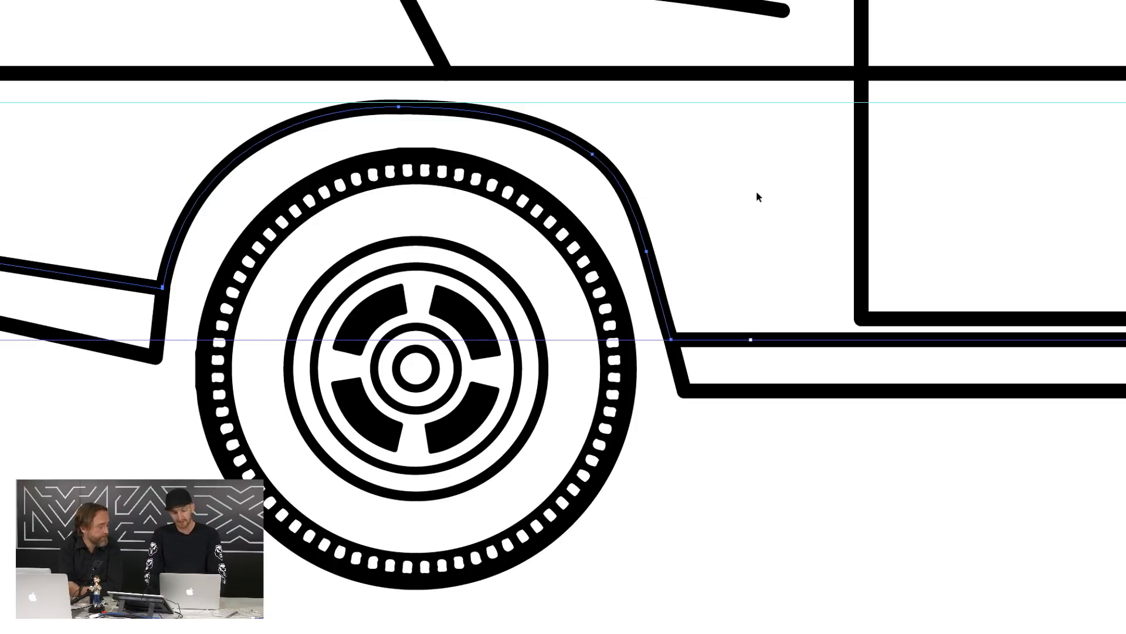
{"action": "left_click", "coordinate": [712, 201]}
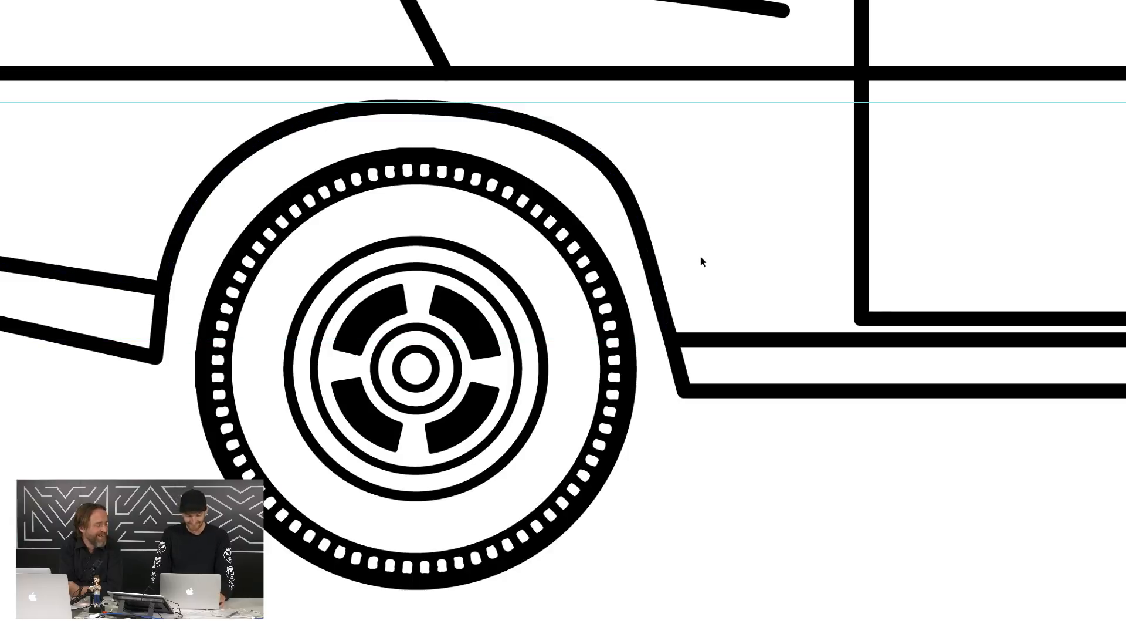
Offset the rear wheel arch path by 10 px with miter joins
{"action": "left_click", "coordinate": [655, 269]}
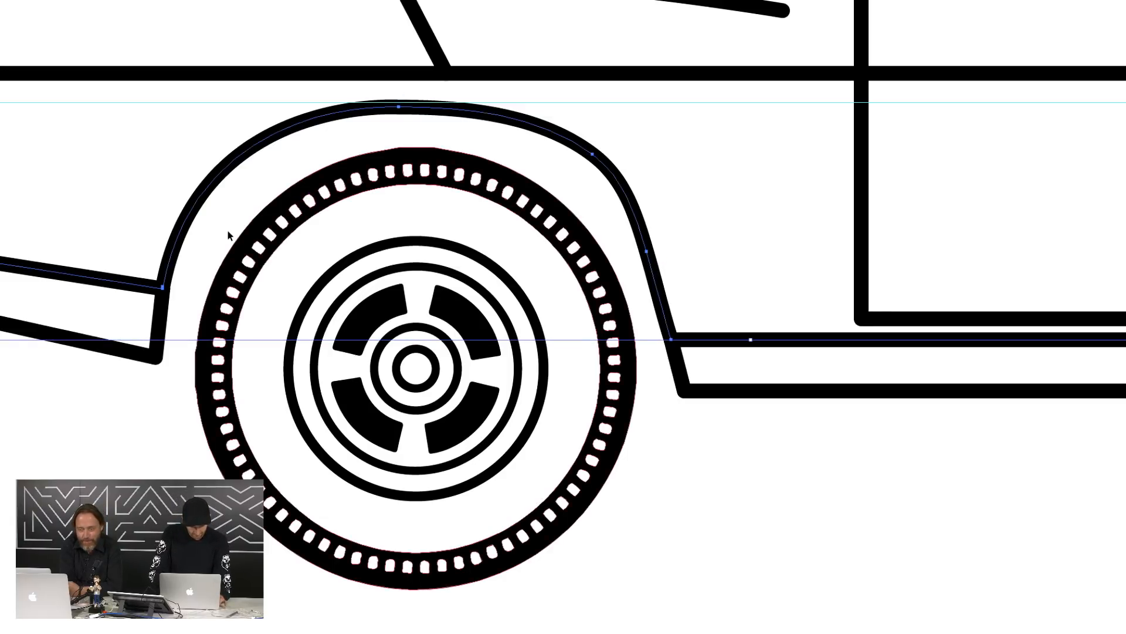
{"action": "left_click", "coordinate": [218, 186]}
{"action": "left_click", "coordinate": [218, 175]}
{"action": "key", "text": "super+e"}
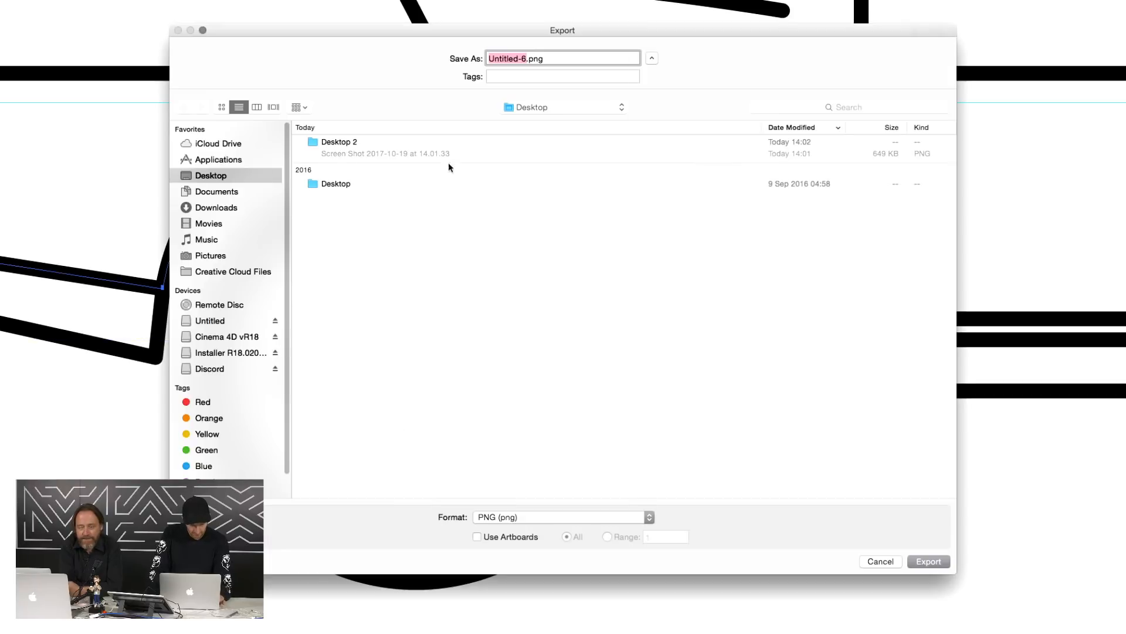
{"action": "key", "text": "Escape"}
{"action": "left_click", "coordinate": [156, 1]}
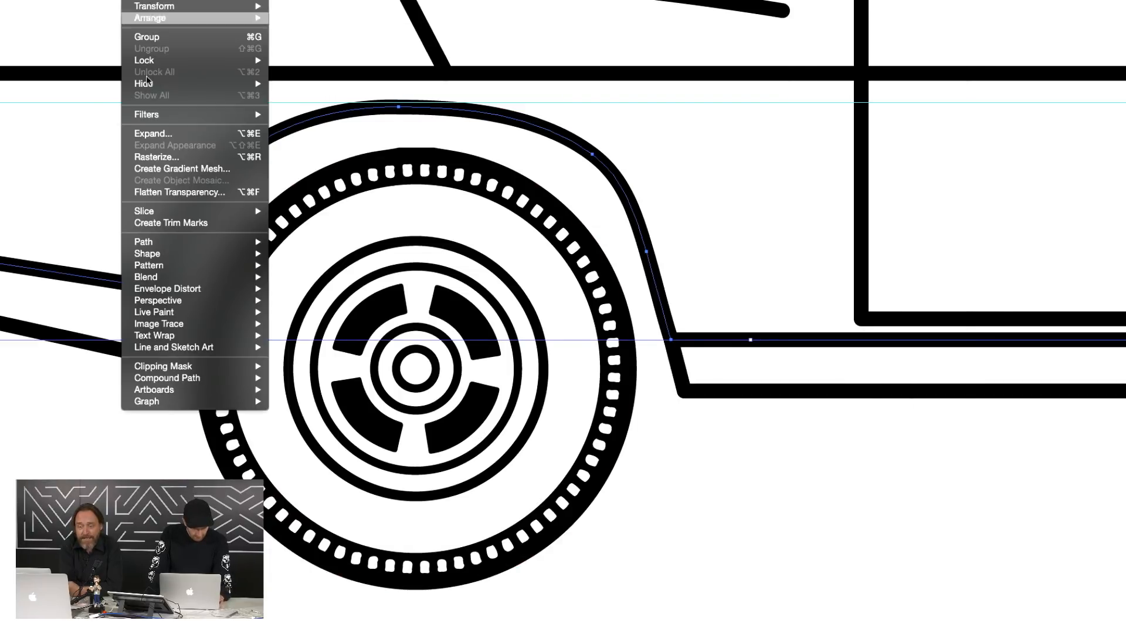
{"action": "mouse_move", "coordinate": [246, 241]}
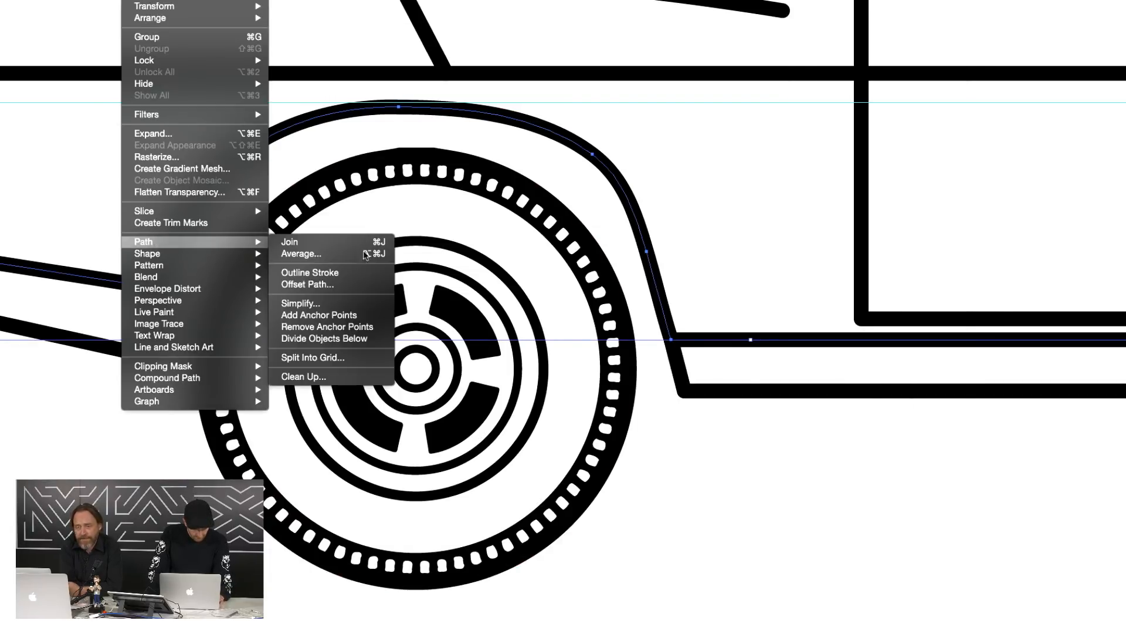
{"action": "left_click", "coordinate": [361, 288]}
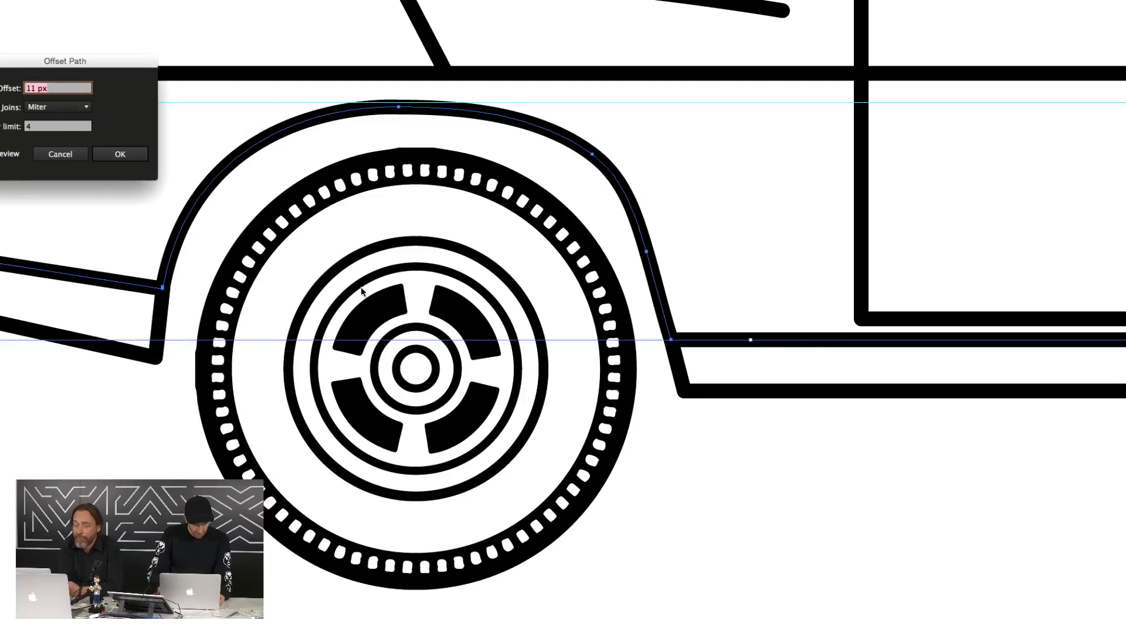
{"action": "left_click", "coordinate": [2, 153]}
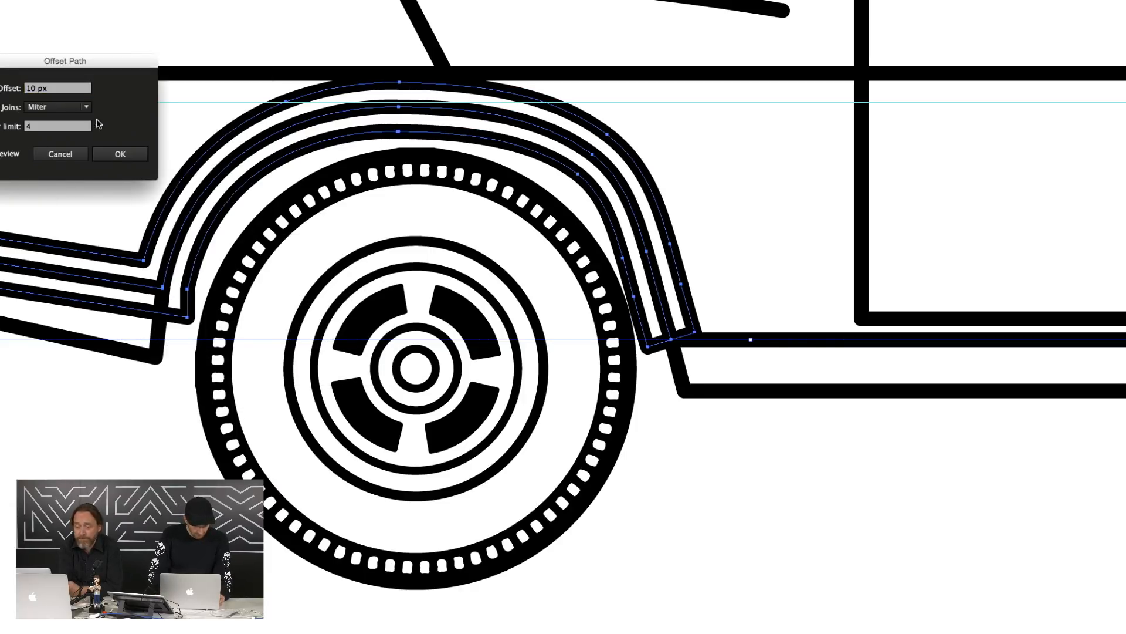
{"action": "left_click", "coordinate": [106, 152]}
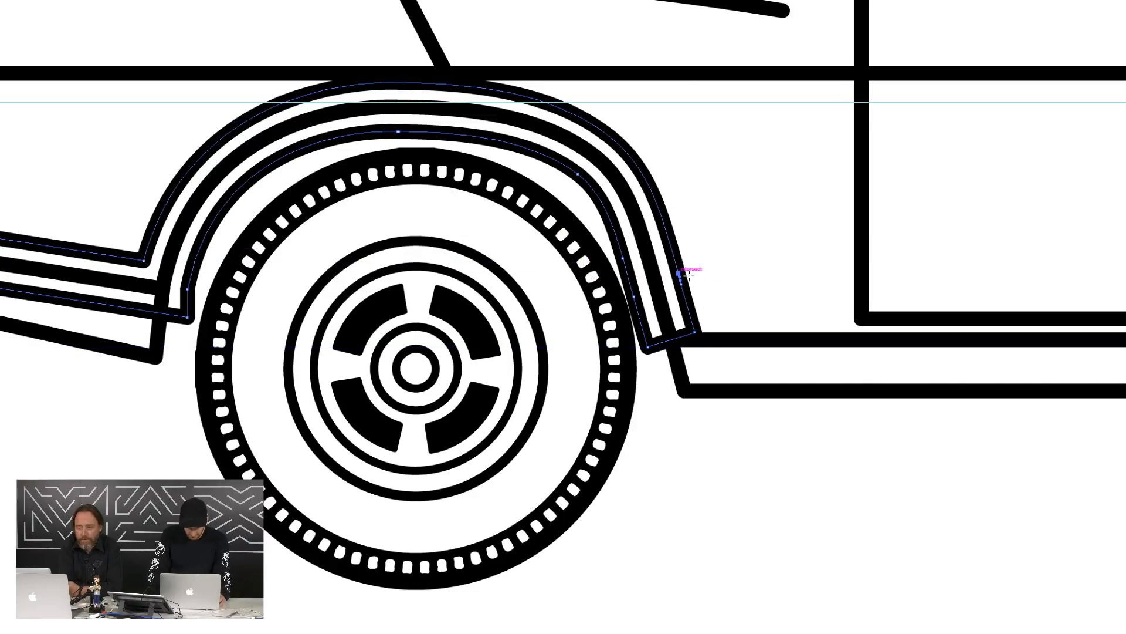
Delete the inner and end segments of the offset outline, keeping only the outer arc above the rear wheel arch
{"action": "key", "text": "Delete"}
{"action": "key", "text": "Delete"}
{"action": "key", "text": "v"}
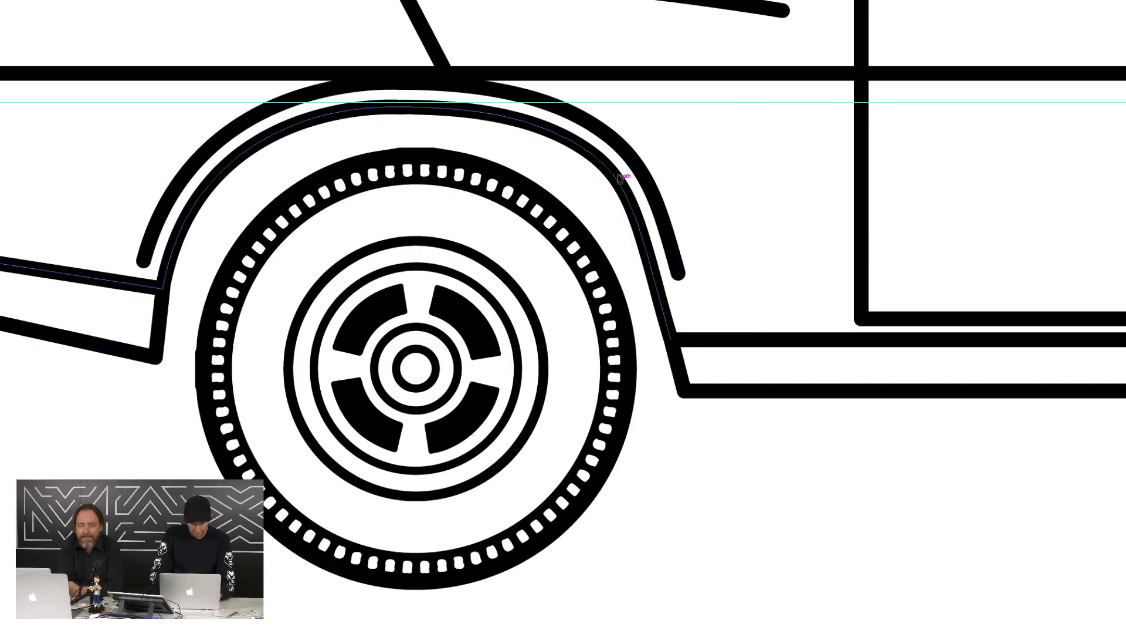
Set the stroke weight of the outer rear wheel arch line to 4 pt and view the whole car without panels
{"action": "key", "text": "f"}
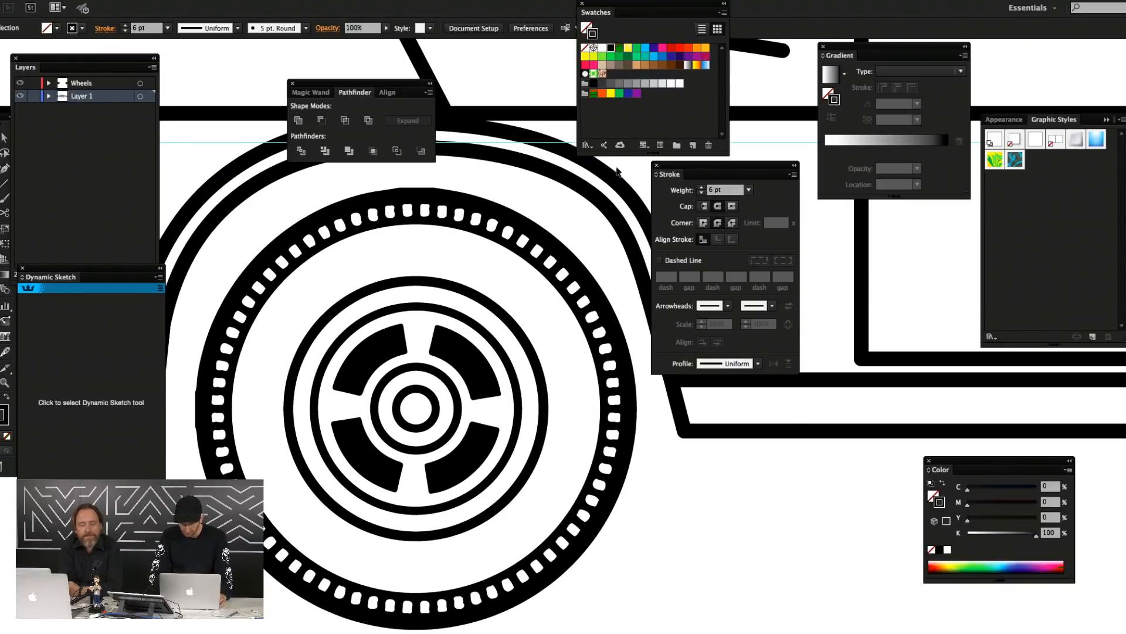
{"action": "left_click", "coordinate": [617, 171]}
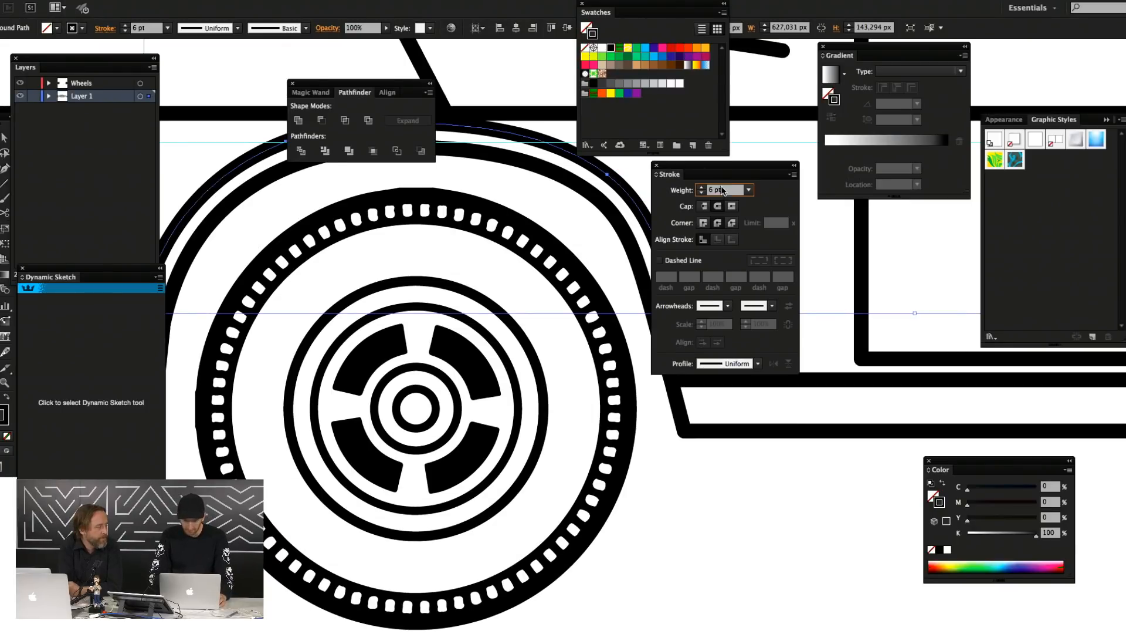
{"action": "key", "text": "Down"}
{"action": "key", "text": "Down"}
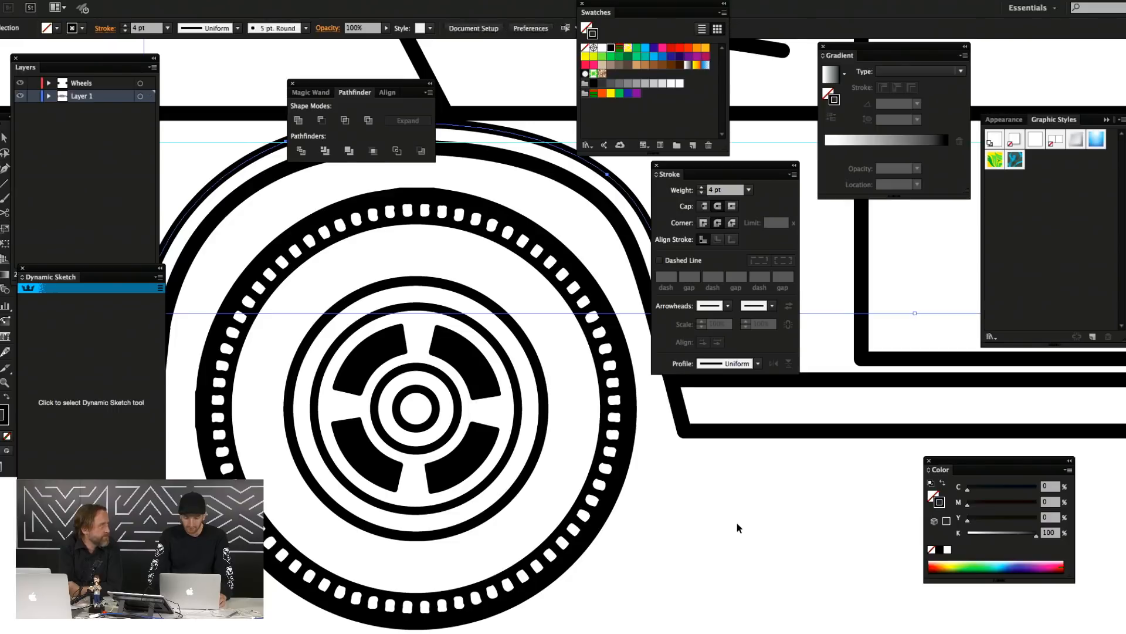
{"action": "key", "text": "f"}
{"action": "key", "text": "super+0"}
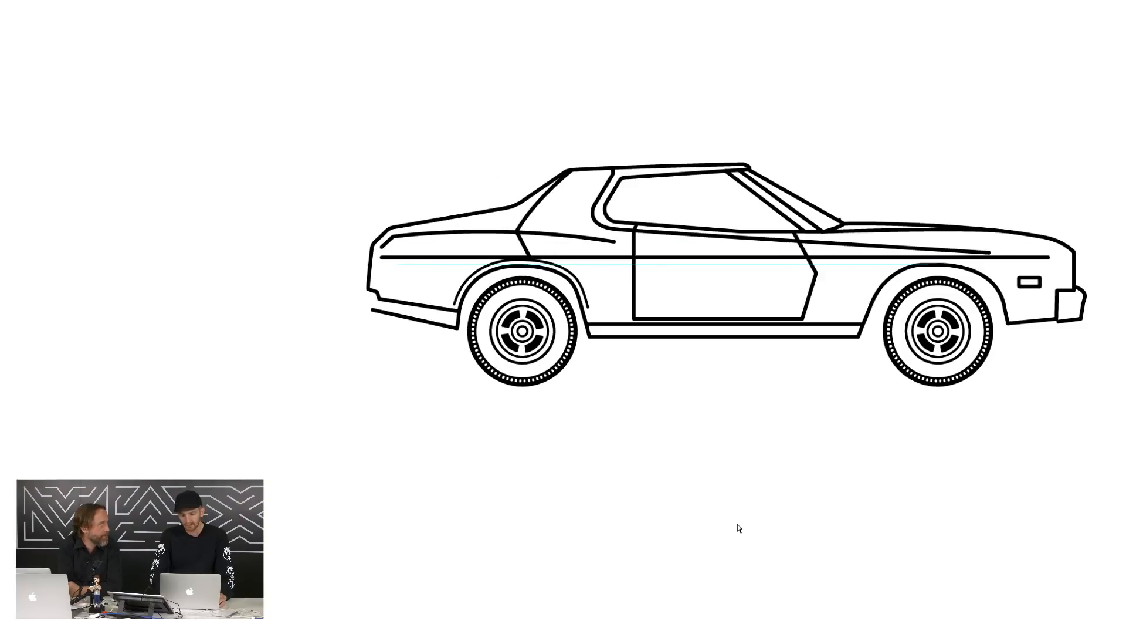
Set the stroke weight of the outer rear wheel arch line to 5 pt and hide the panels
{"action": "key", "text": "super+equal"}
{"action": "key", "text": "super+equal"}
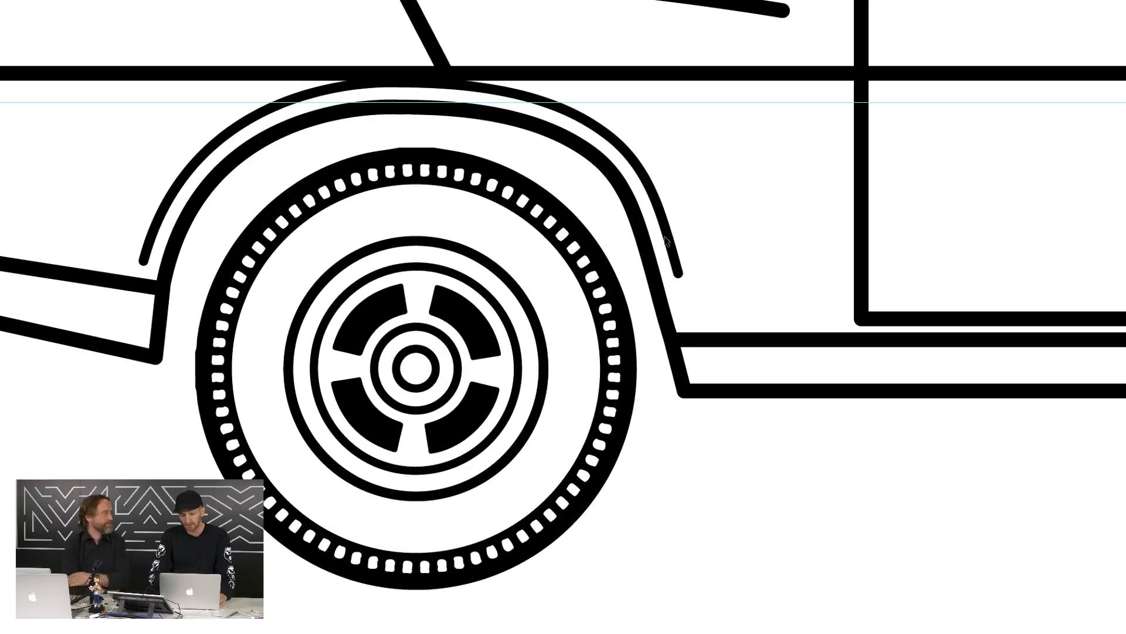
{"action": "key", "text": "f"}
{"action": "left_click", "coordinate": [721, 189]}
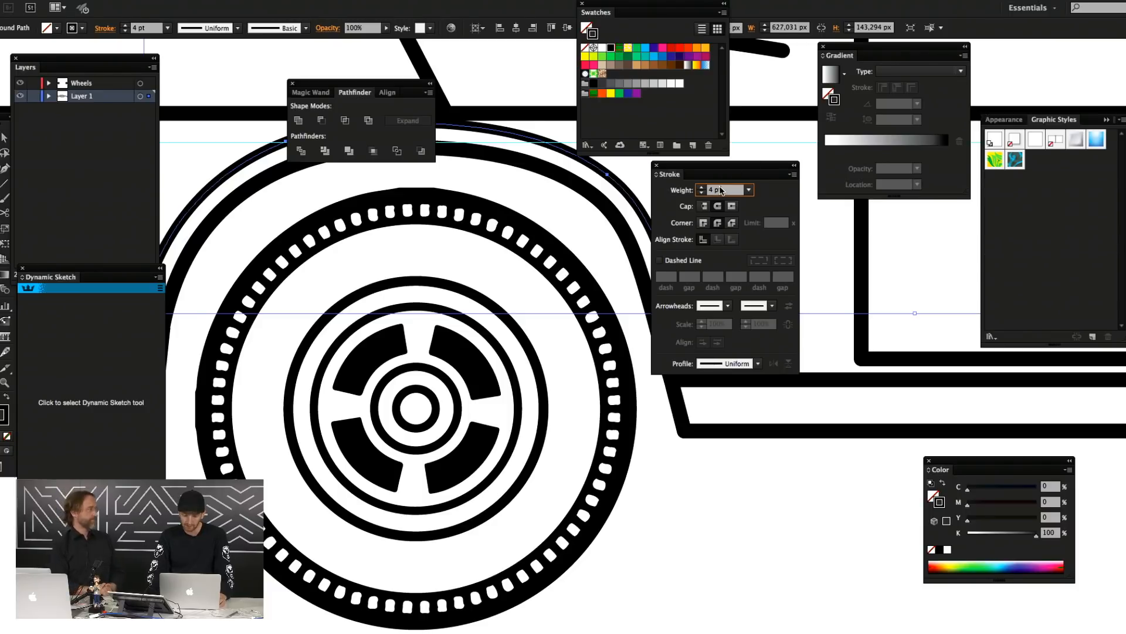
{"action": "key", "text": "Up"}
{"action": "left_click", "coordinate": [834, 233]}
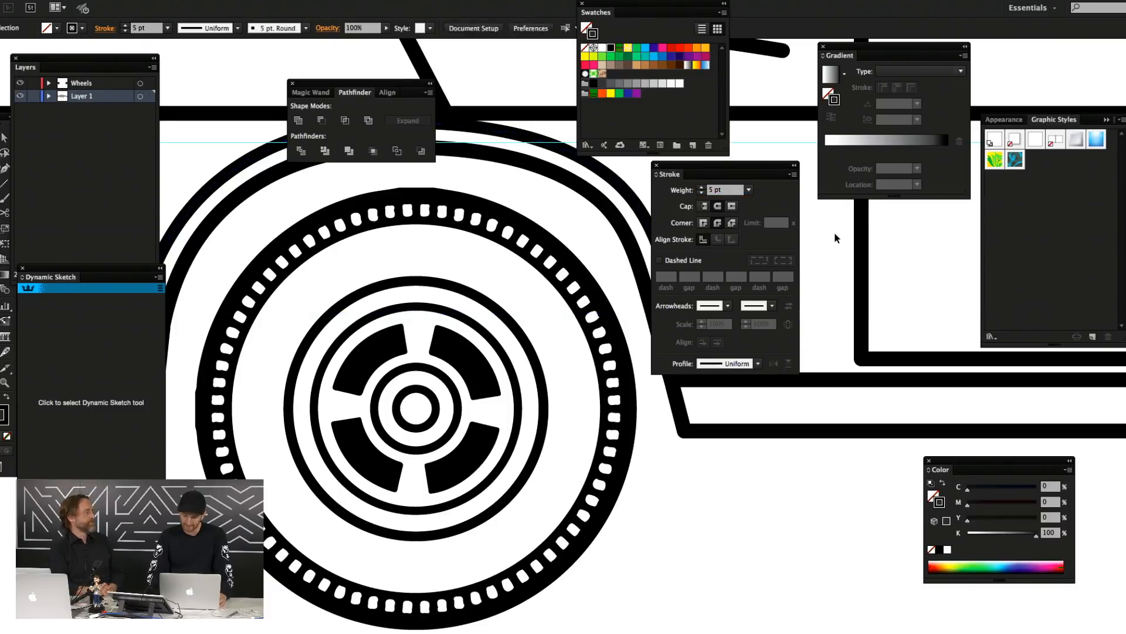
{"action": "key", "text": "f"}
{"action": "scroll", "coordinate": [628, 312], "scroll_direction": "left", "scroll_amount": 5}
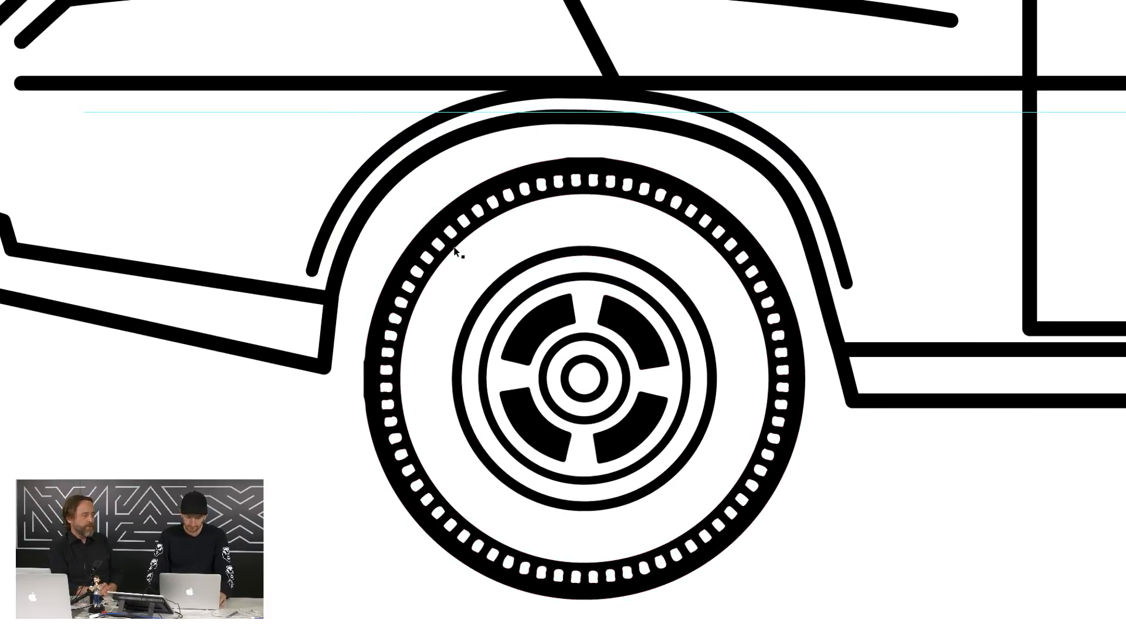
{"action": "key", "text": "super+Tab"}
{"action": "key", "text": "super+Tab"}
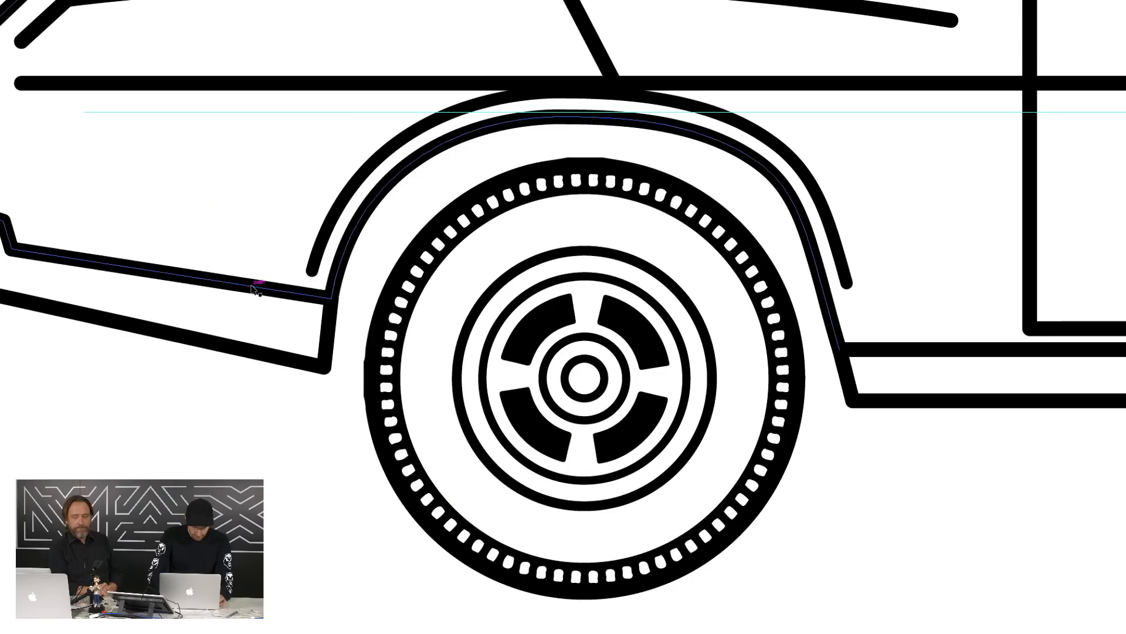
{"action": "key", "text": "super+s"}
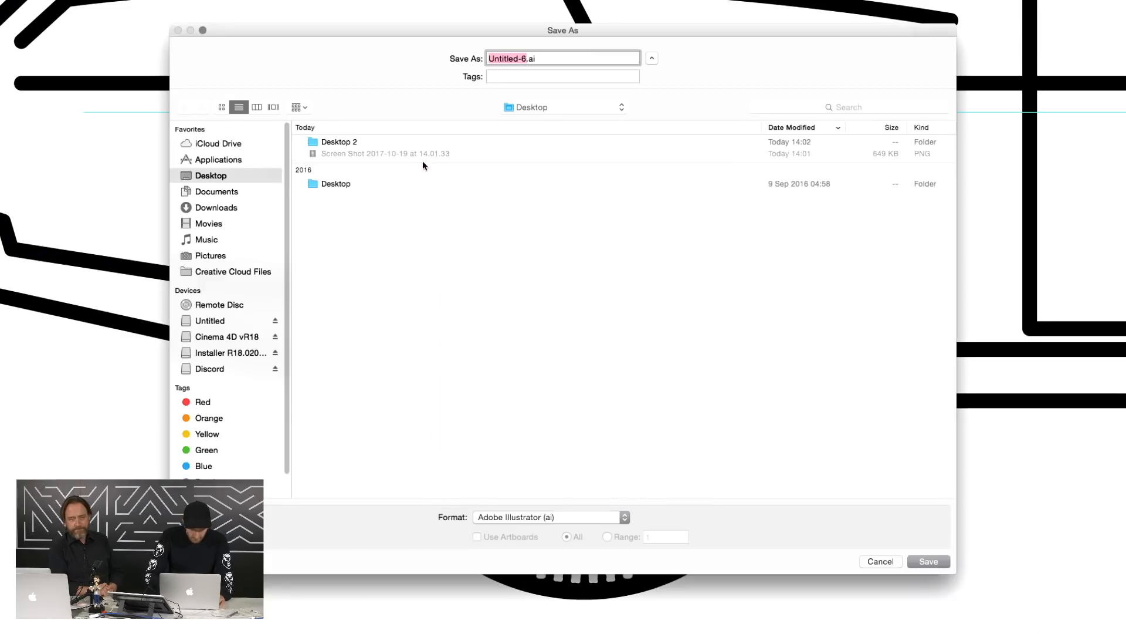
{"action": "key", "text": "Escape"}
{"action": "key", "text": "super+Tab"}
{"action": "key", "text": "super+Tab"}
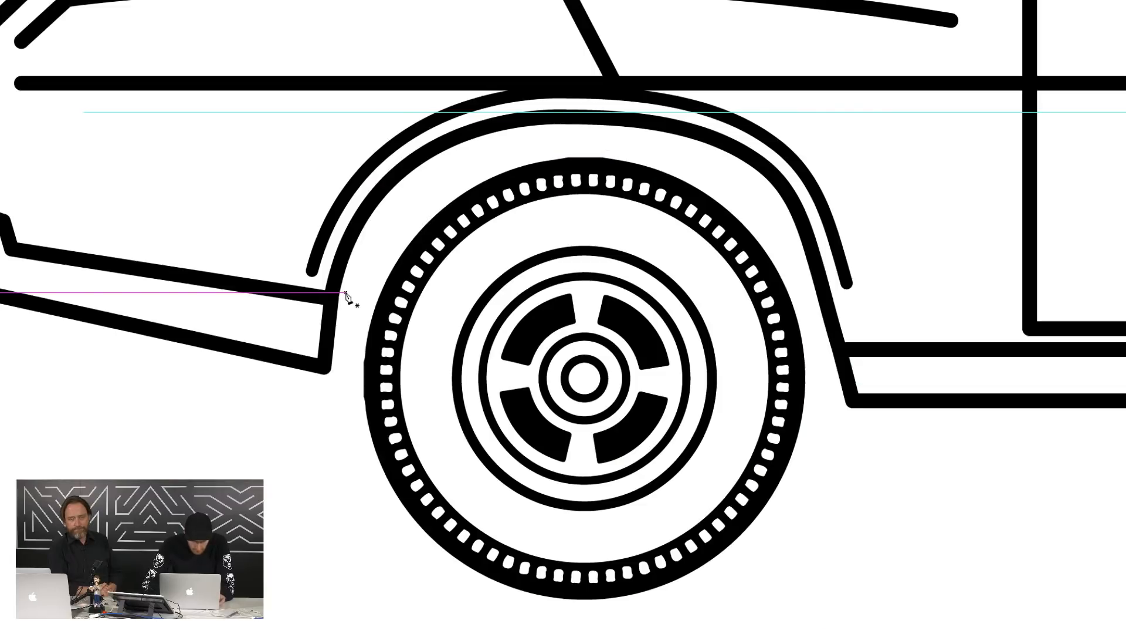
{"action": "left_click_drag", "start_coordinate": [334, 280], "coordinate": [359, 288]}
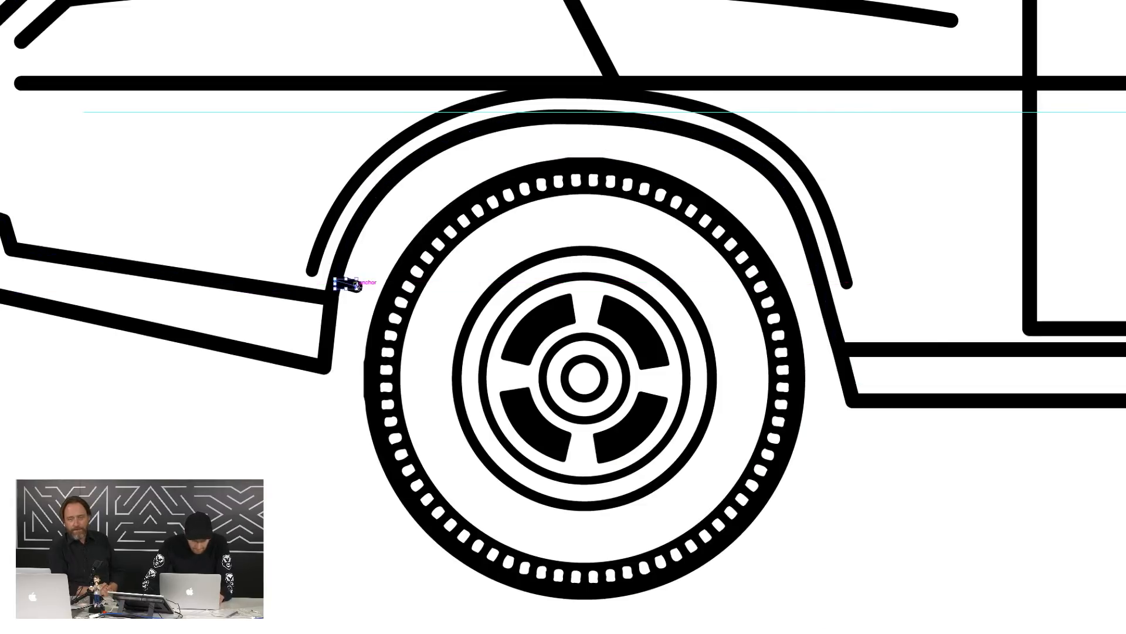
{"action": "key", "text": "super+Tab"}
{"action": "key", "text": "super+Tab"}
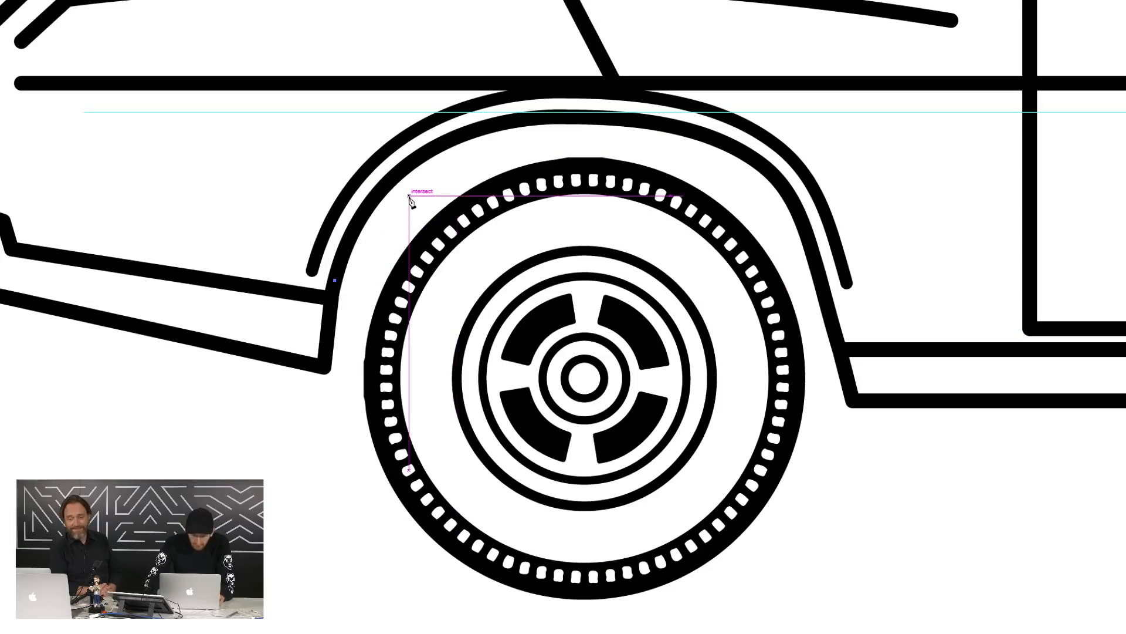
Draw a closed Pen tool shape around the gap between the rear wheel arch and the upper edge of the tire
{"action": "left_click", "coordinate": [324, 363]}
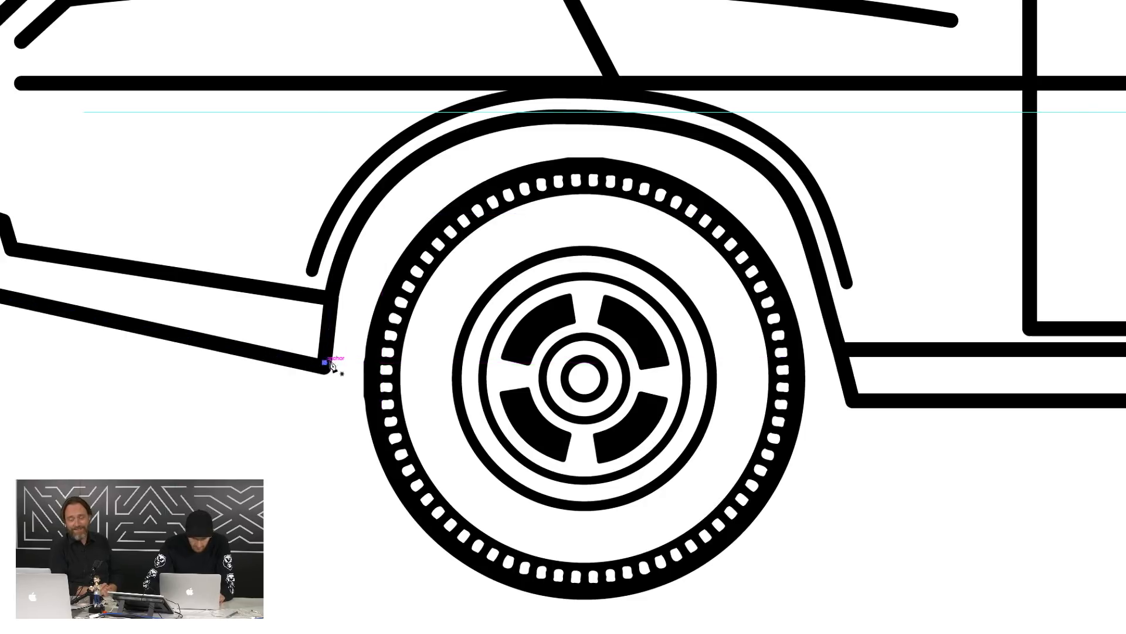
{"action": "left_click", "coordinate": [367, 365]}
{"action": "left_click_drag", "start_coordinate": [585, 162], "coordinate": [778, 163]}
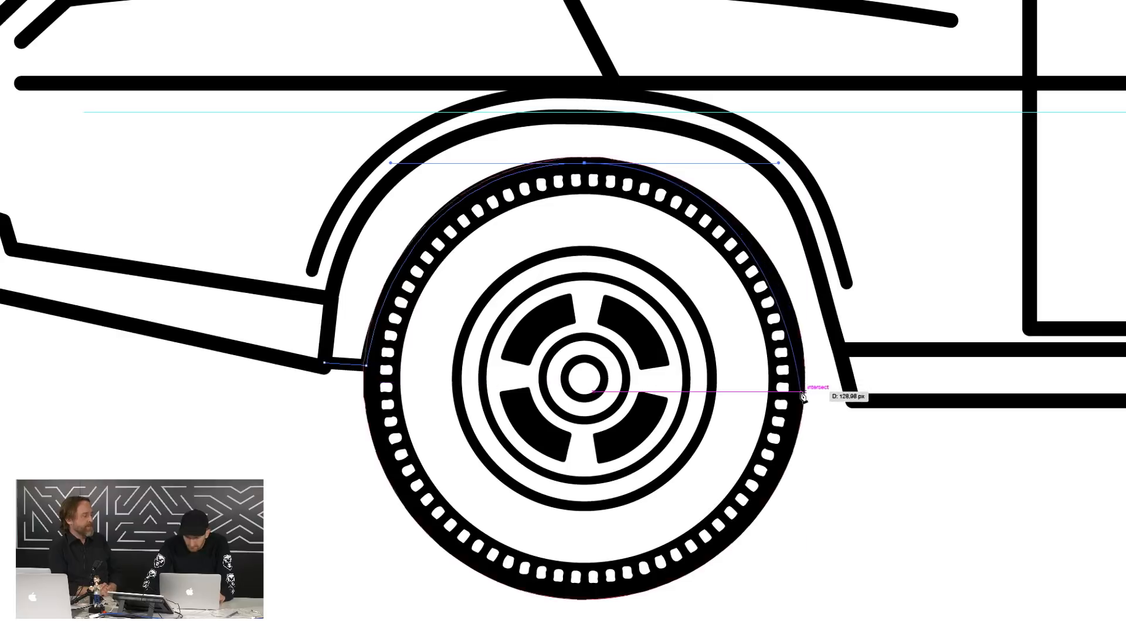
{"action": "left_click_drag", "start_coordinate": [799, 382], "coordinate": [800, 401]}
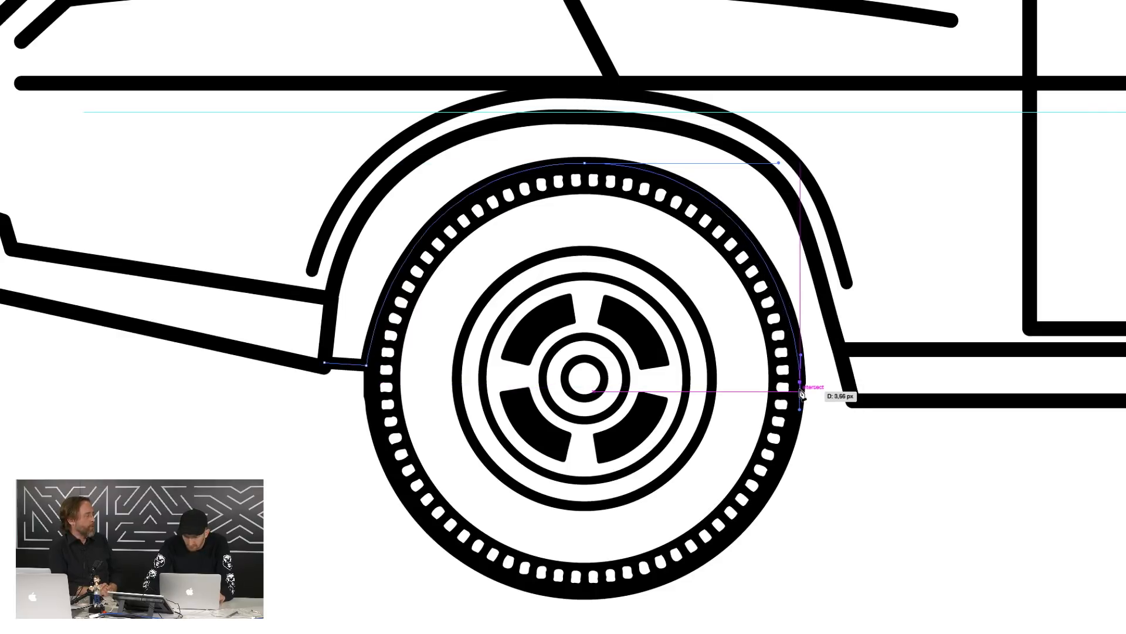
{"action": "left_click", "coordinate": [800, 382]}
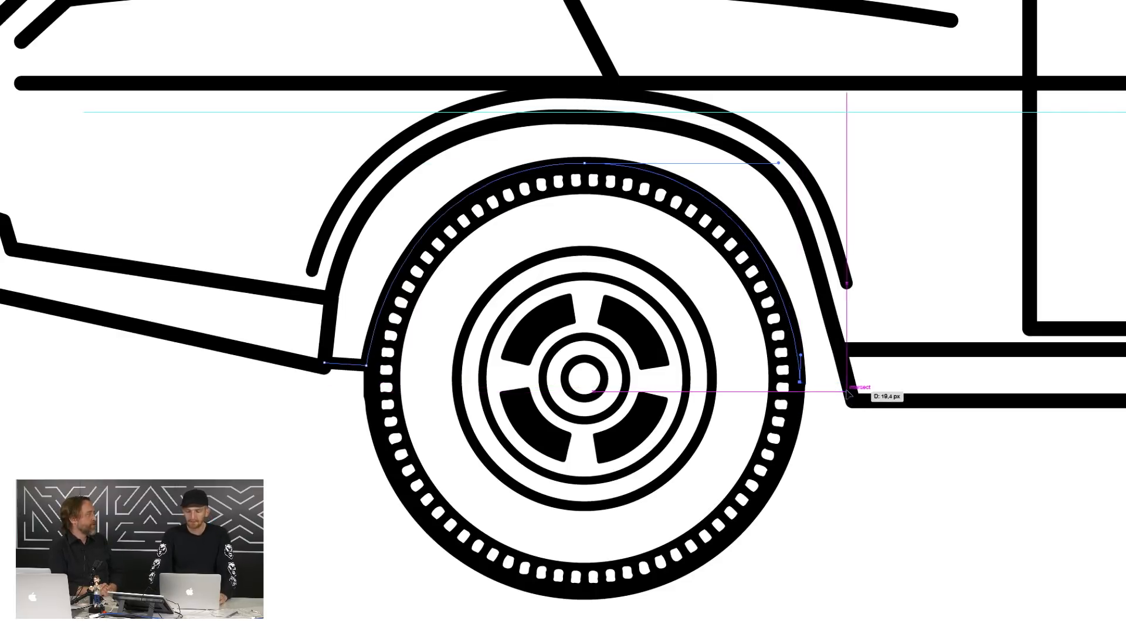
{"action": "left_click", "coordinate": [848, 392]}
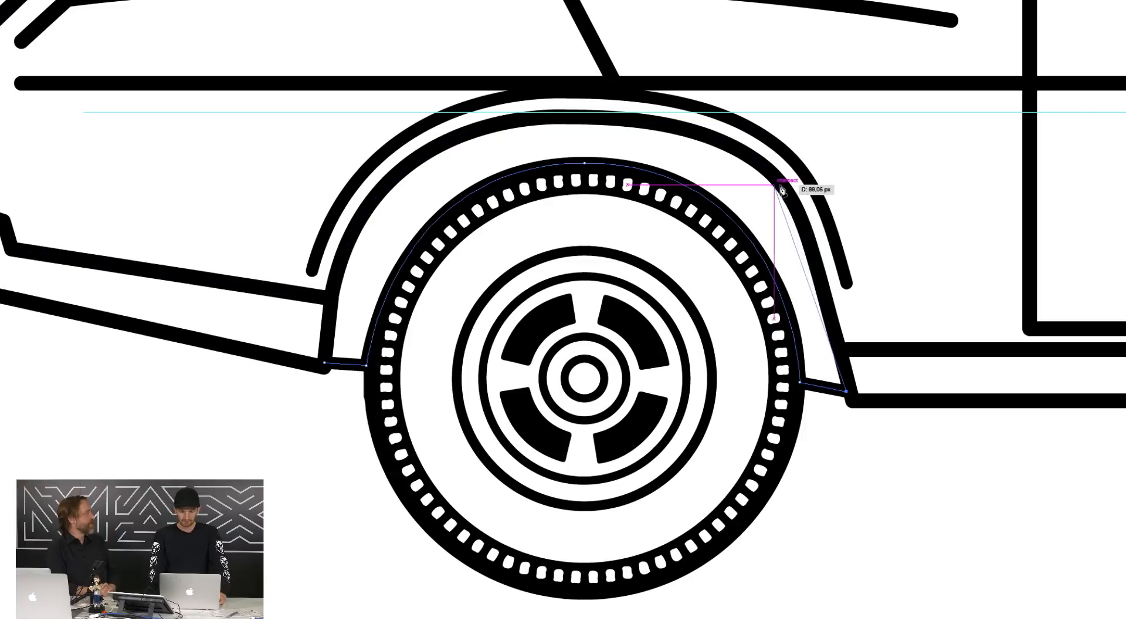
{"action": "left_click_drag", "start_coordinate": [781, 183], "coordinate": [752, 153]}
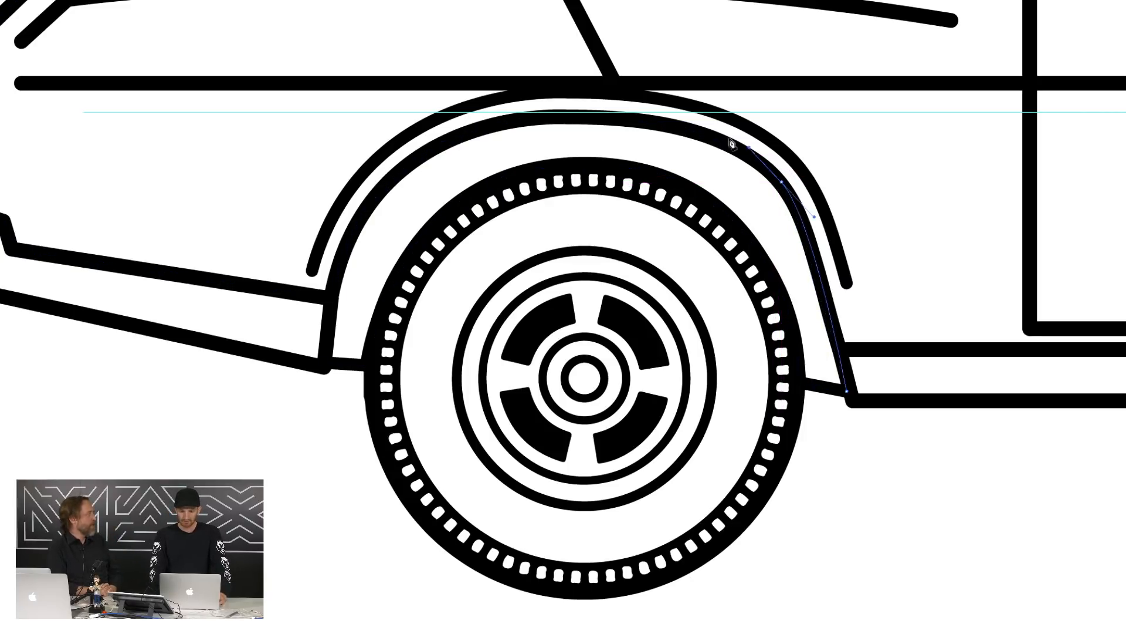
{"action": "left_click_drag", "start_coordinate": [581, 116], "coordinate": [472, 120]}
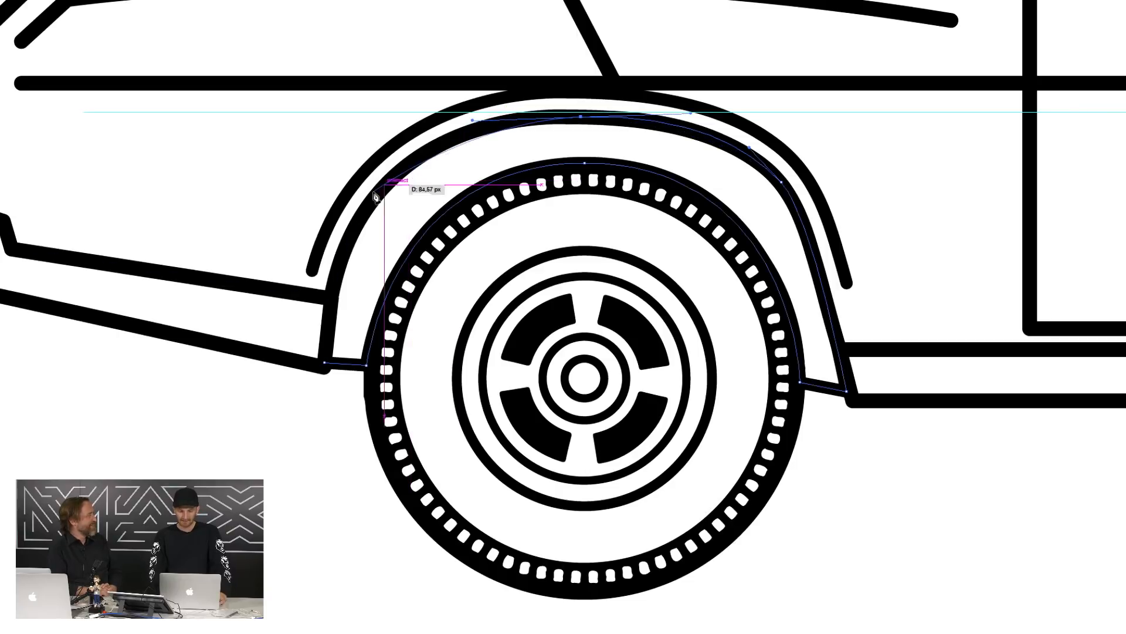
{"action": "left_click_drag", "start_coordinate": [325, 362], "coordinate": [291, 596]}
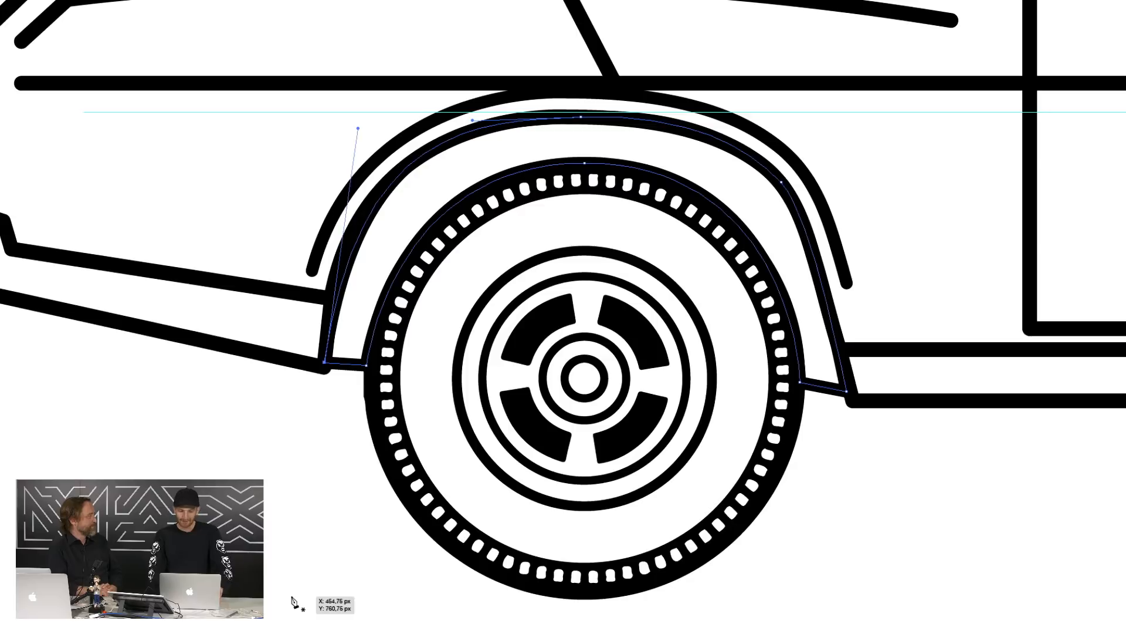
Swap the fill and stroke of the rear wheel well shape to make it solid black, and deselect it
{"action": "key", "text": "shift+x"}
{"action": "key", "text": "v"}
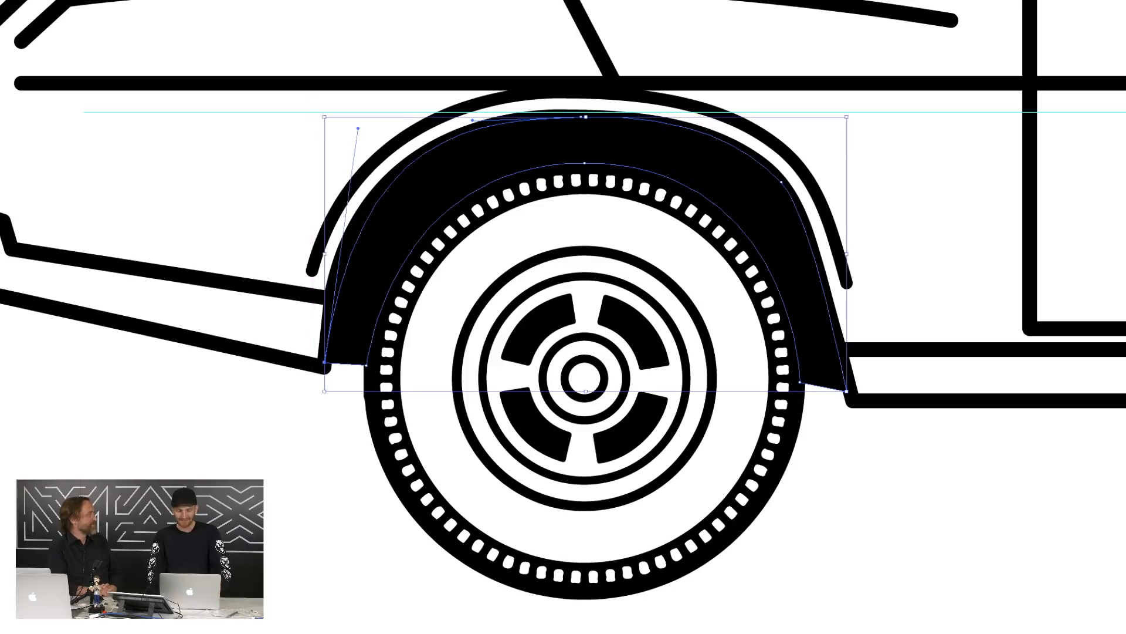
{"action": "left_click", "coordinate": [298, 546]}
{"action": "key", "text": "super+minus"}
{"action": "key", "text": "super+minus"}
{"action": "key", "text": "super+minus"}
{"action": "key", "text": "super+minus"}
{"action": "key", "text": "super+minus"}
{"action": "key", "text": "super+minus"}
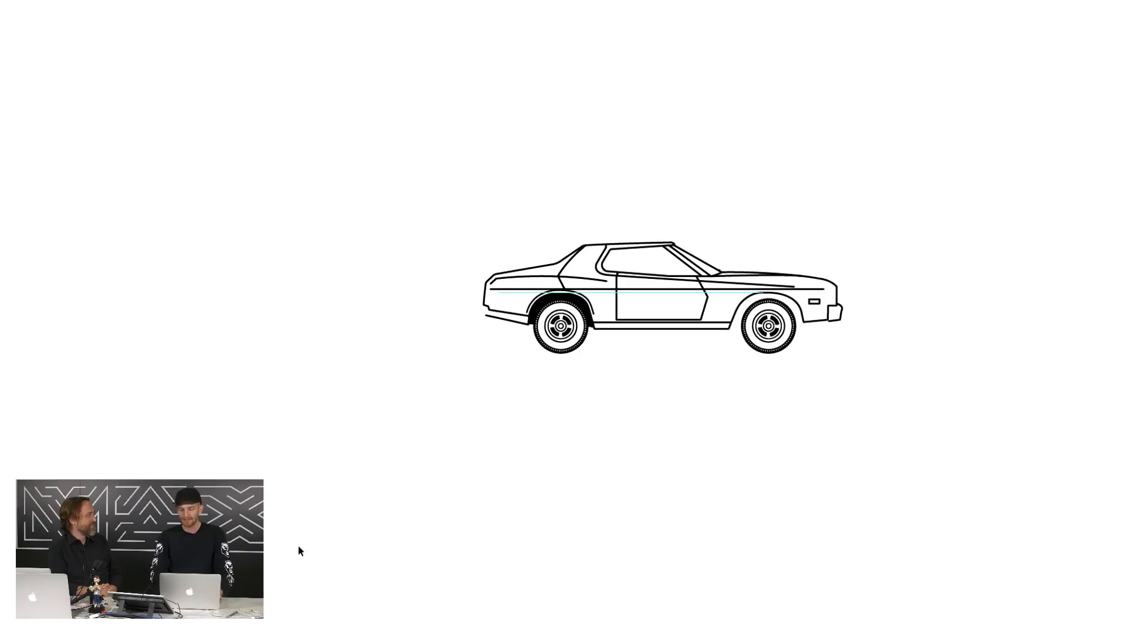
Compare the drawn front wheel arch with the side-view reference photo in the browser
{"action": "key", "text": "super+plus"}
{"action": "key", "text": "super+plus"}
{"action": "key", "text": "super+plus"}
{"action": "key", "text": "super+plus"}
{"action": "key", "text": "super+plus"}
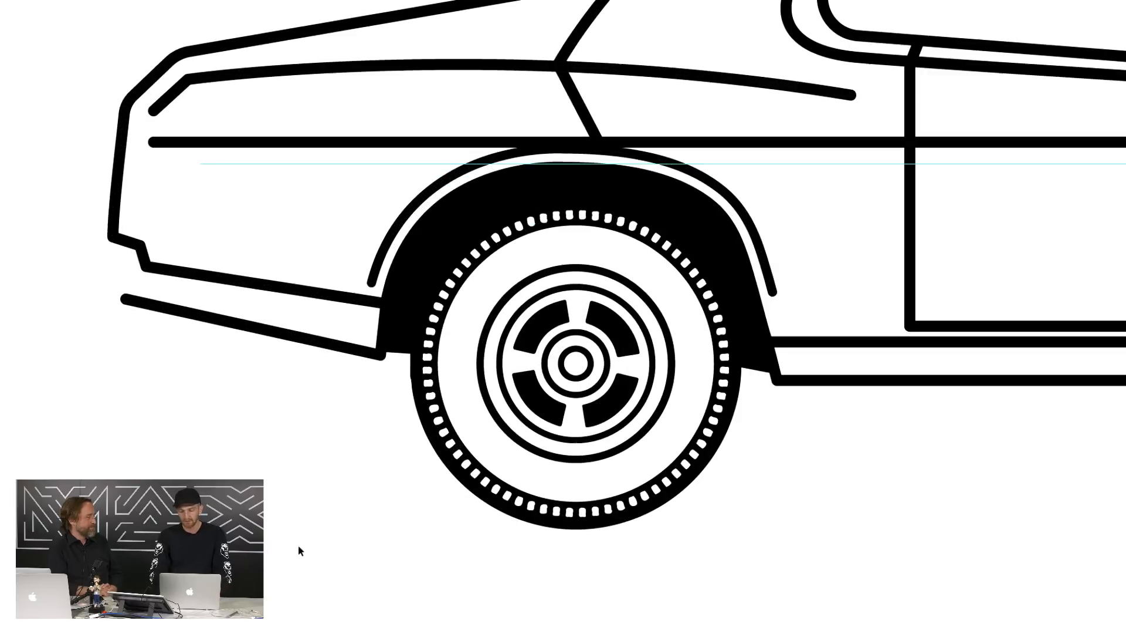
{"action": "scroll", "coordinate": [656, 488], "scroll_direction": "right", "scroll_amount": 15}
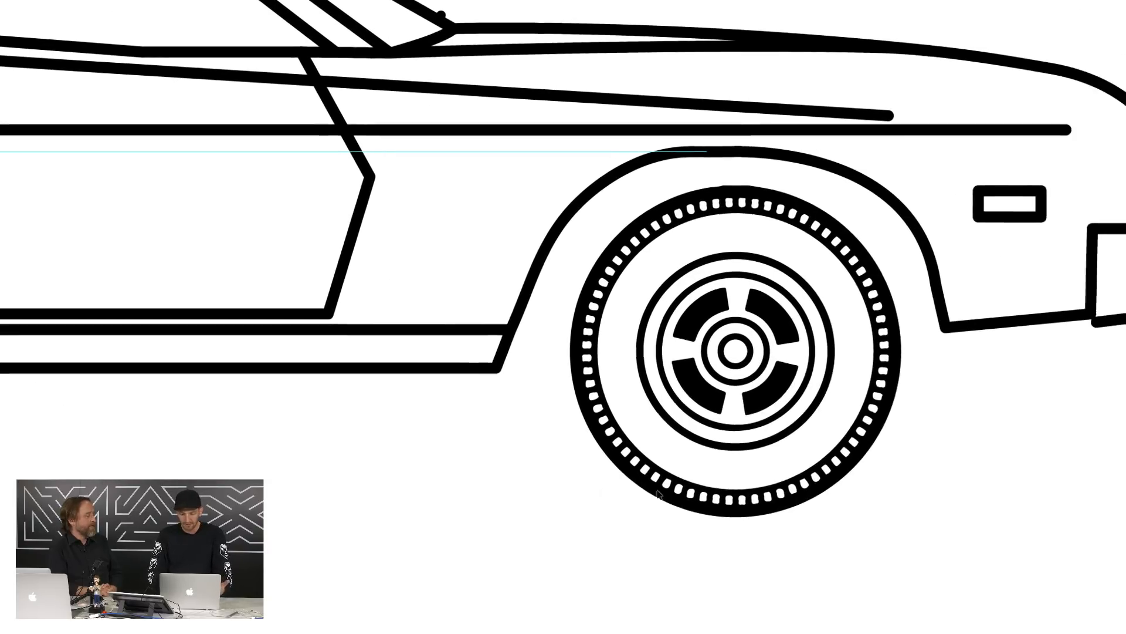
{"action": "scroll", "coordinate": [656, 489], "scroll_direction": "right", "scroll_amount": 2}
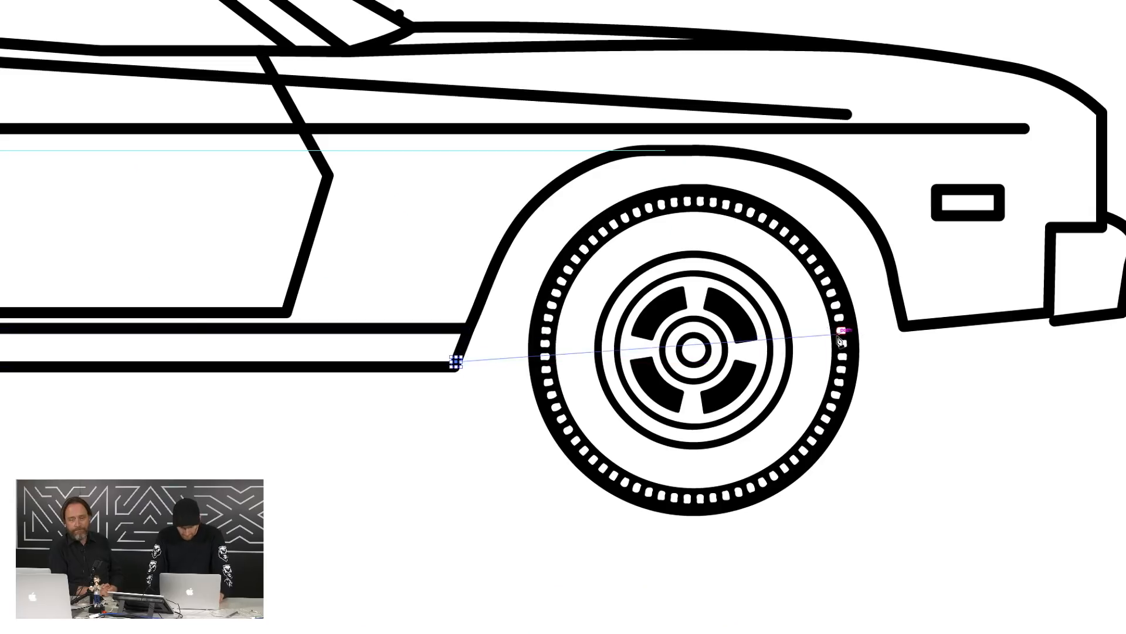
{"action": "key", "text": "super+Tab"}
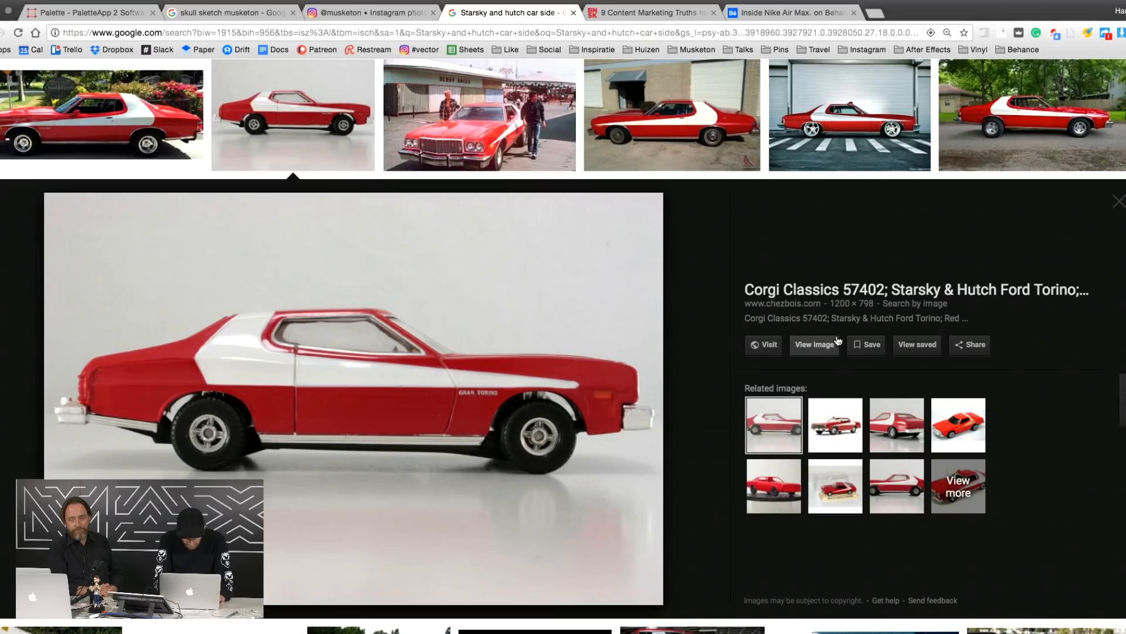
{"action": "key", "text": "super+Tab"}
{"action": "key", "text": "super+Tab"}
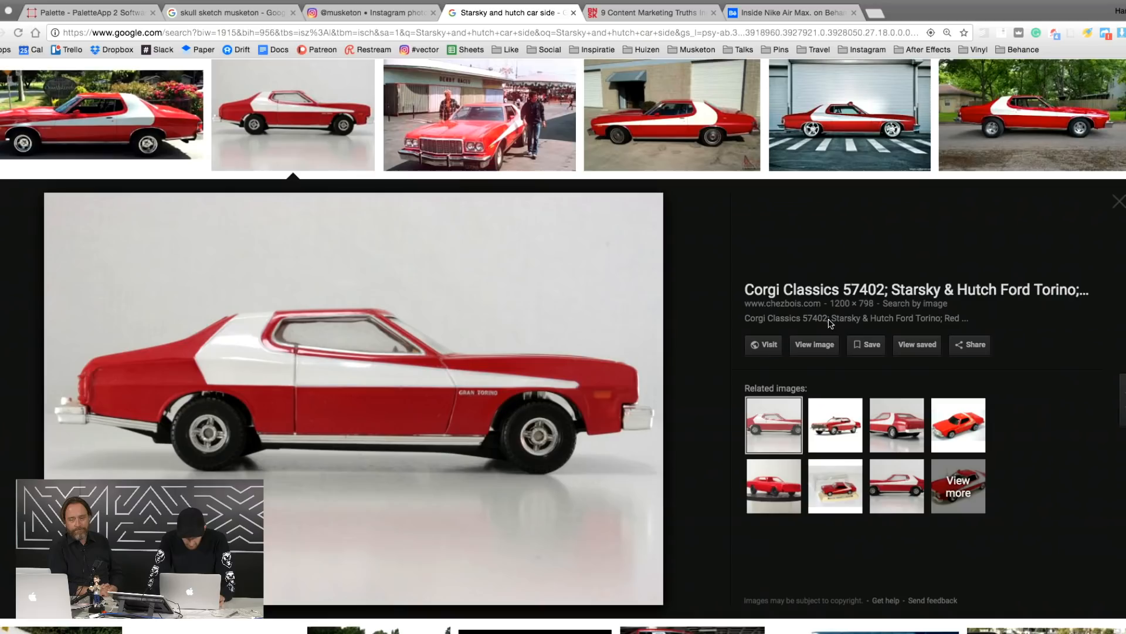
{"action": "key", "text": "super+Tab"}
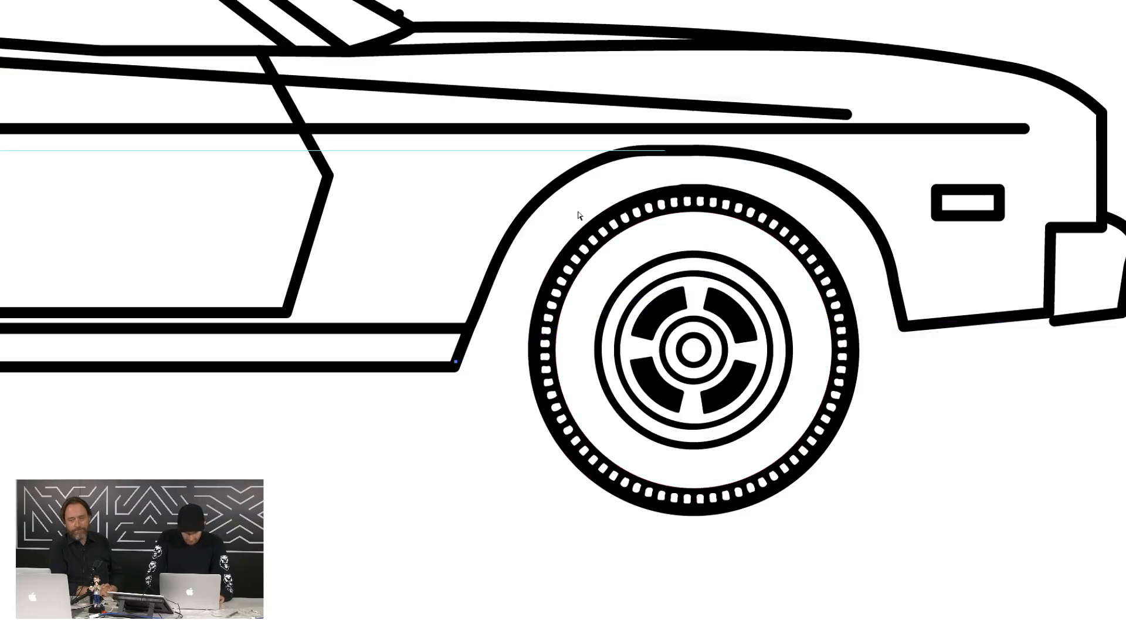
Nudge the two lower anchor points on the bumper side of the front wheel arch toward the tire
{"action": "left_click_drag", "start_coordinate": [938, 382], "coordinate": [910, 182]}
{"action": "key", "text": "Left"}
{"action": "key", "text": "Left"}
{"action": "key", "text": "Left"}
{"action": "key", "text": "Left"}
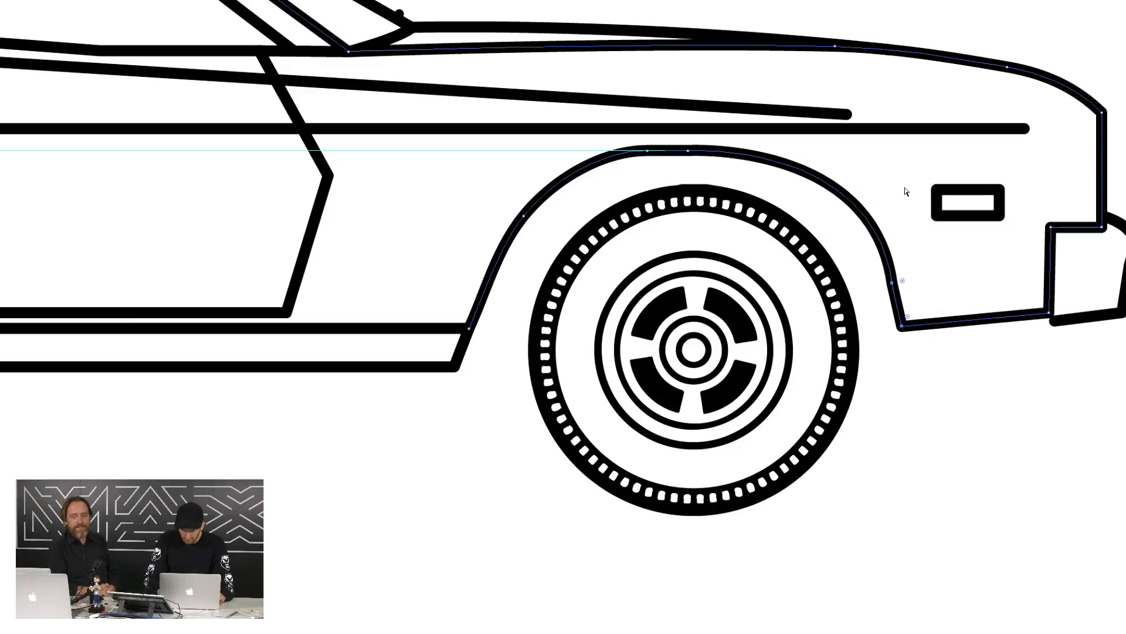
Smooth the front wheel arch curve along its door side and across its top, and deselect the path
{"action": "left_click", "coordinate": [524, 218]}
{"action": "key", "text": "Left"}
{"action": "key", "text": "Left"}
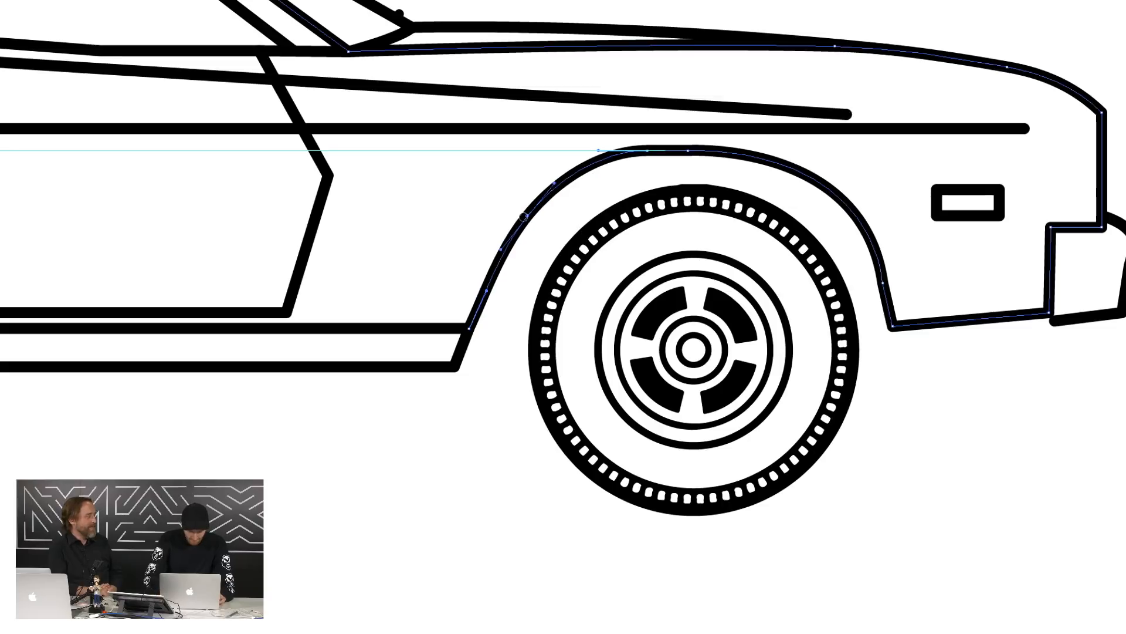
{"action": "left_click_drag", "start_coordinate": [731, 154], "coordinate": [748, 160]}
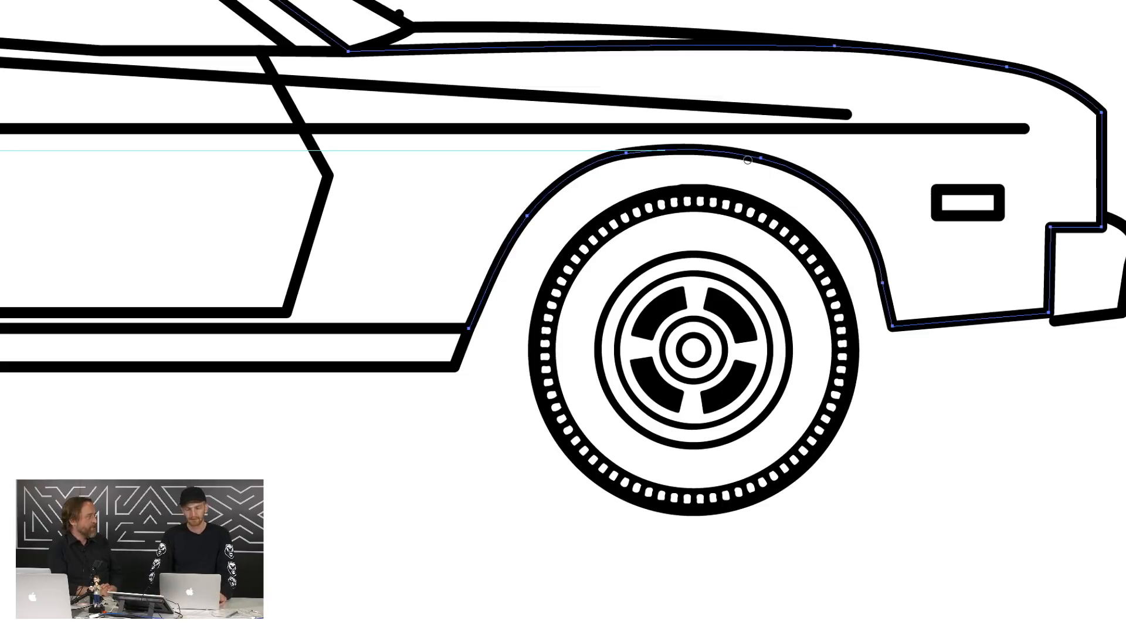
{"action": "left_click", "coordinate": [347, 251]}
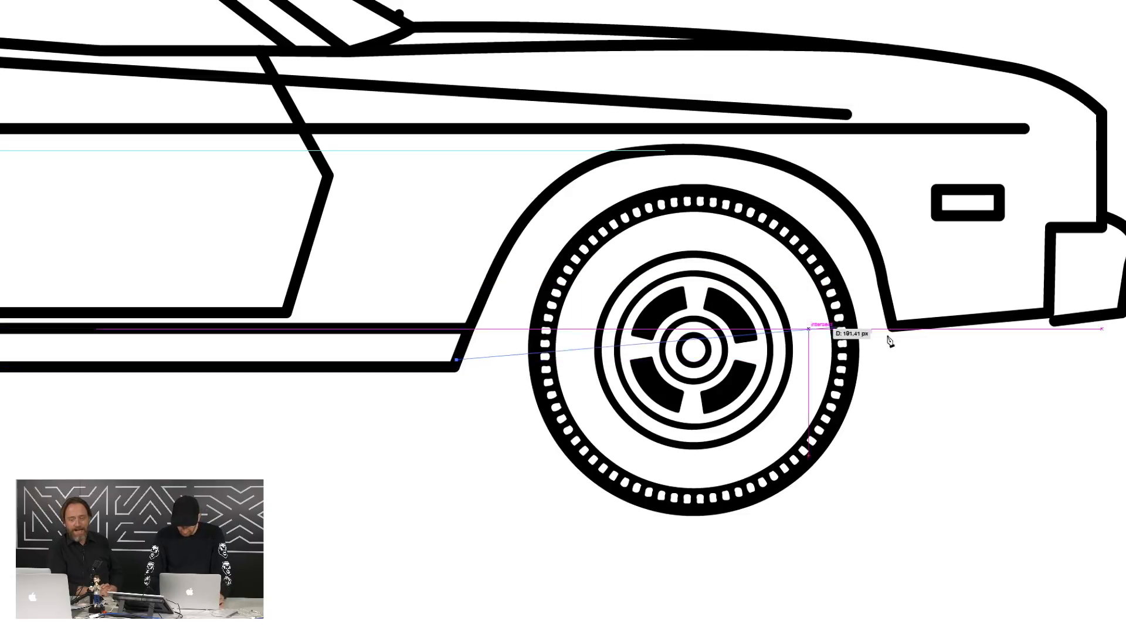
Draw a closed Pen tool shape between the front wheel arch and the tire and fill it black
{"action": "key", "text": "super+Tab"}
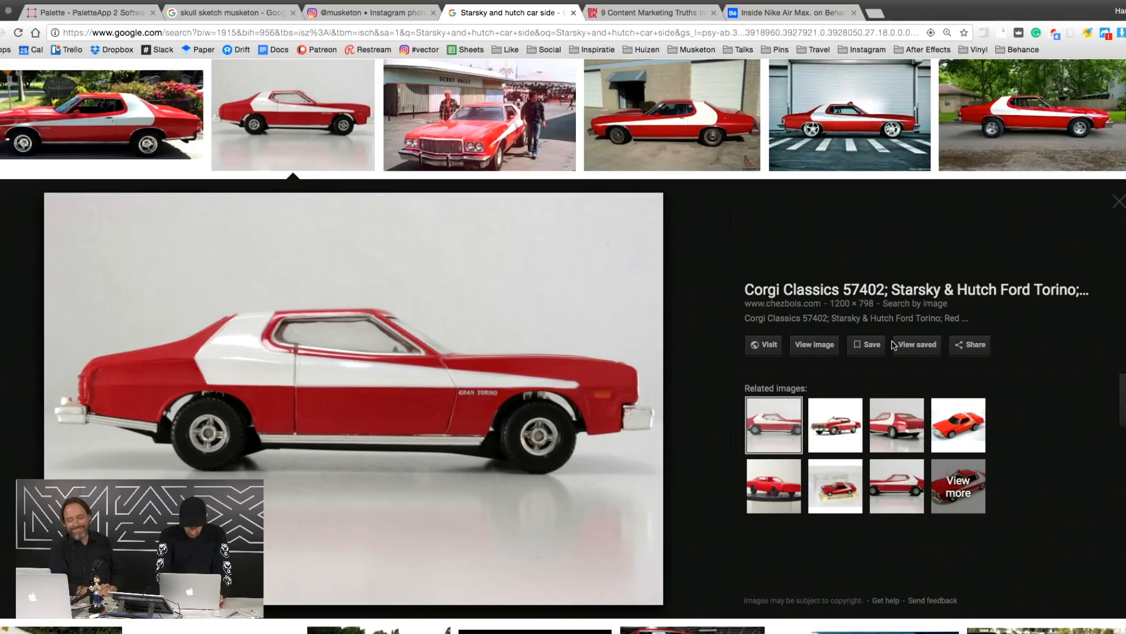
{"action": "key", "text": "super+Tab"}
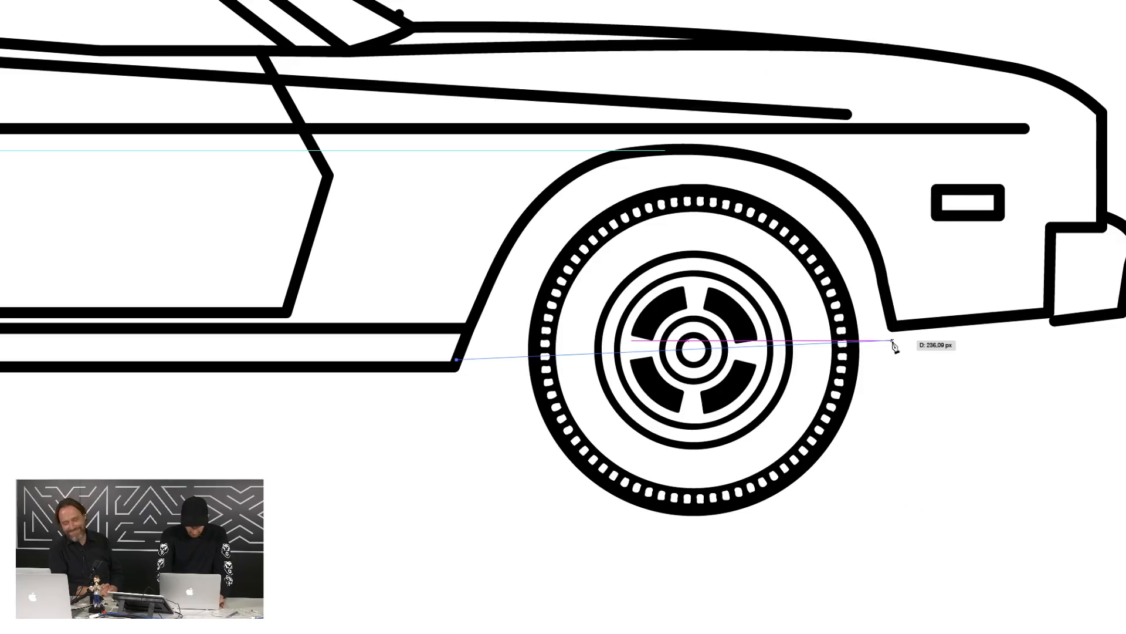
{"action": "left_click", "coordinate": [532, 359]}
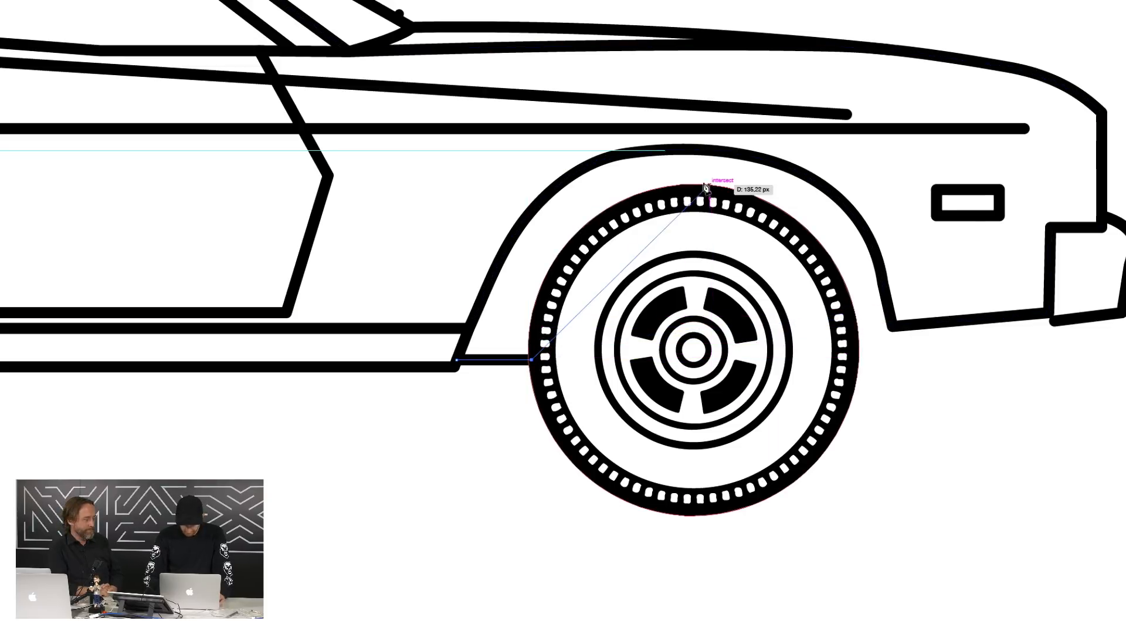
{"action": "left_click_drag", "start_coordinate": [694, 189], "coordinate": [858, 189]}
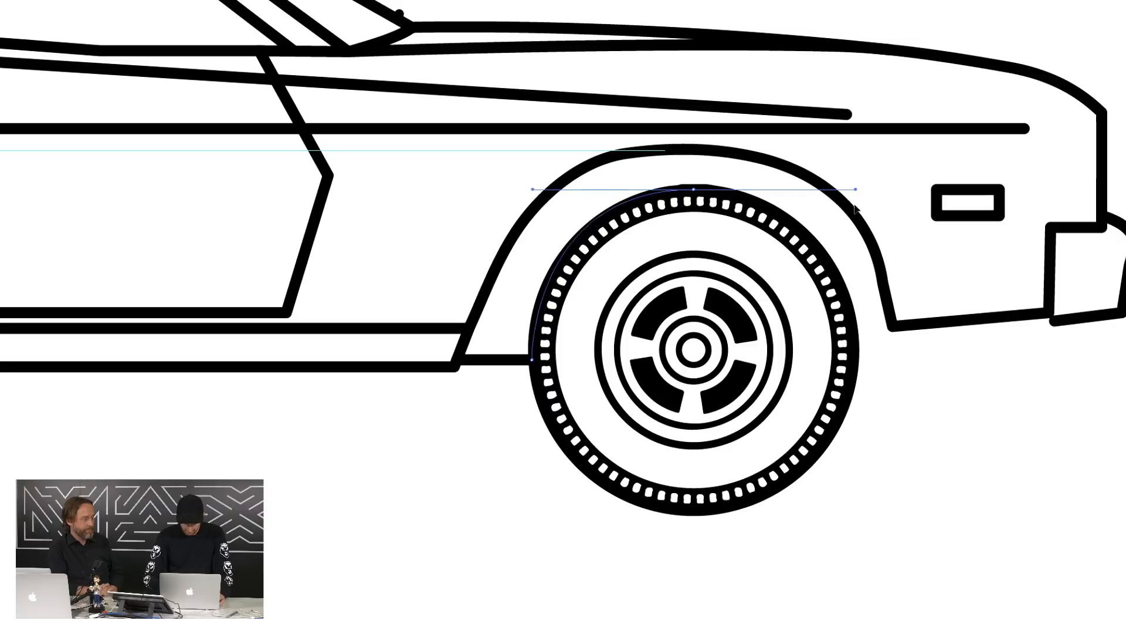
{"action": "left_click_drag", "start_coordinate": [852, 330], "coordinate": [889, 331]}
{"action": "left_click", "coordinate": [890, 322]}
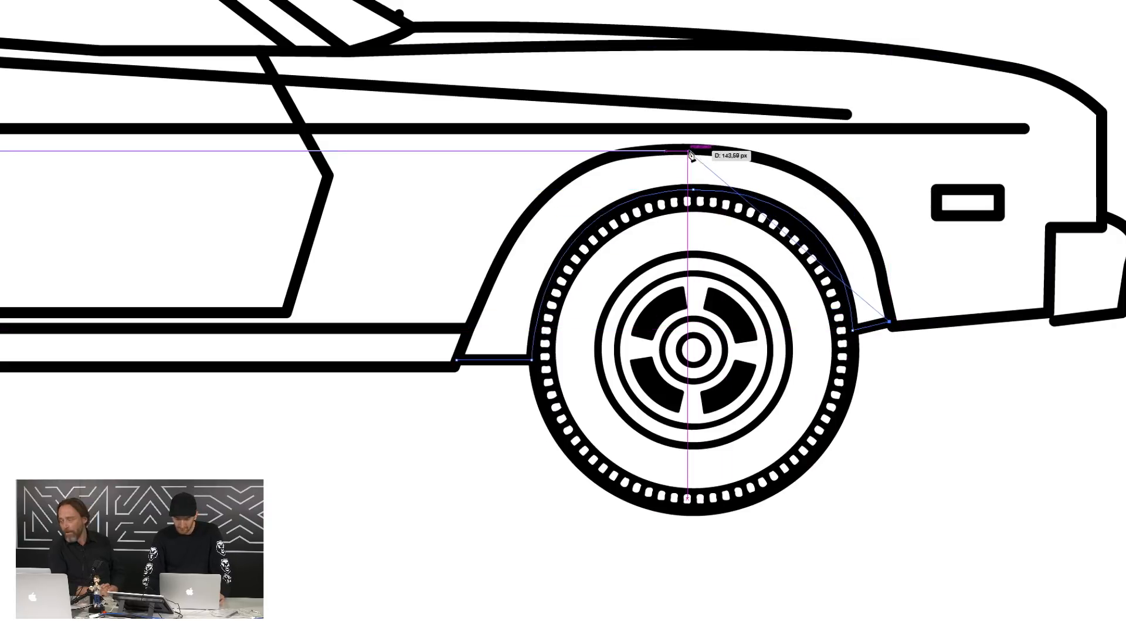
{"action": "left_click_drag", "start_coordinate": [687, 151], "coordinate": [481, 125]}
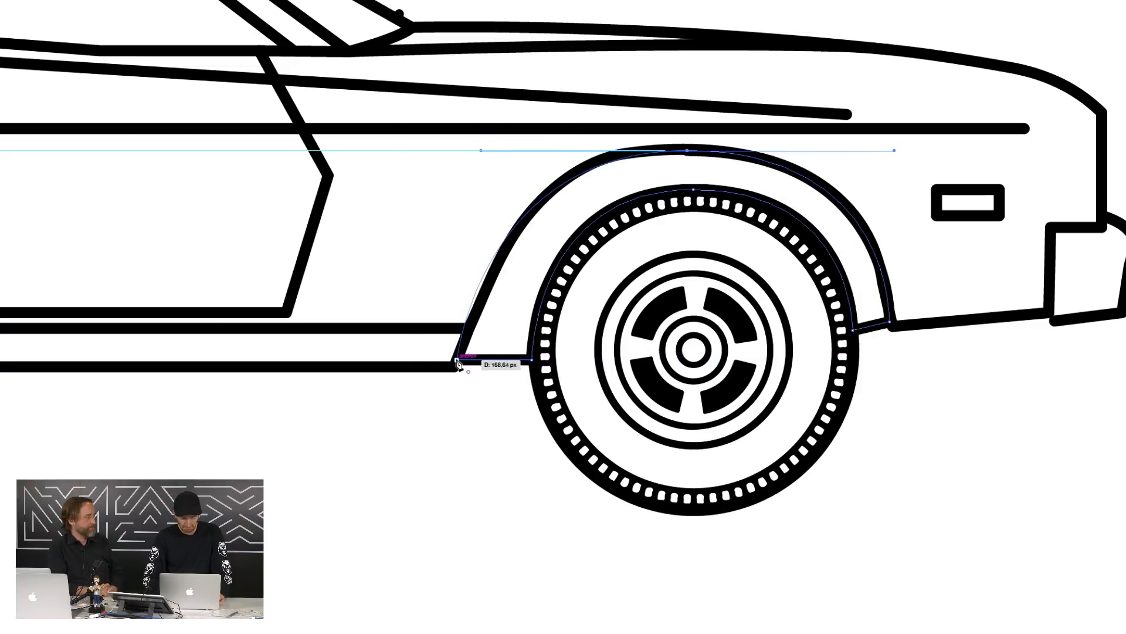
{"action": "left_click_drag", "start_coordinate": [457, 362], "coordinate": [429, 392]}
{"action": "key", "text": "v"}
{"action": "left_click", "coordinate": [484, 427]}
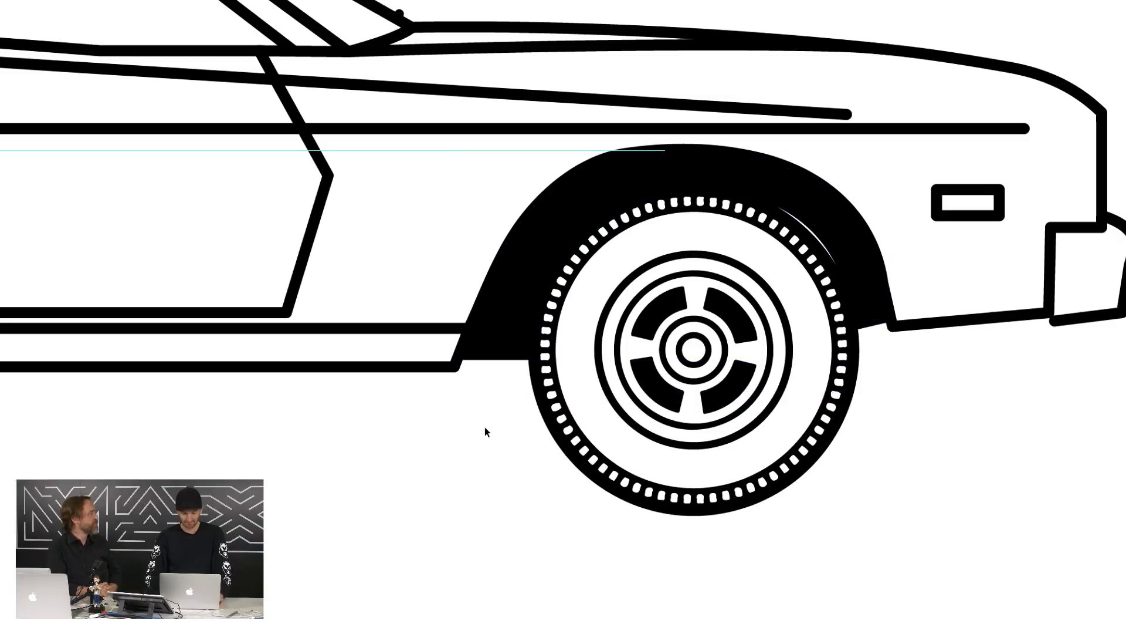
Examine the filled front wheel well up close and compare the whole car with the browser's reference photo
{"action": "key", "text": "ctrl+minus"}
{"action": "key", "text": "ctrl+minus"}
{"action": "key", "text": "ctrl+minus"}
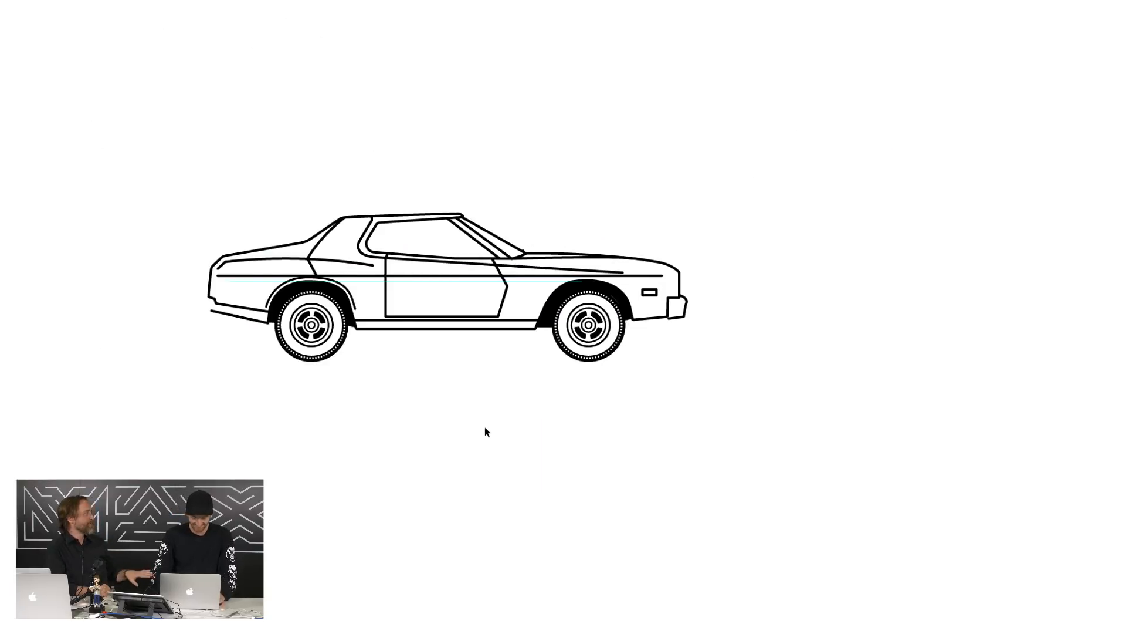
{"action": "key", "text": "ctrl+plus"}
{"action": "key", "text": "ctrl+plus"}
{"action": "key", "text": "ctrl+plus"}
{"action": "key", "text": "ctrl+plus"}
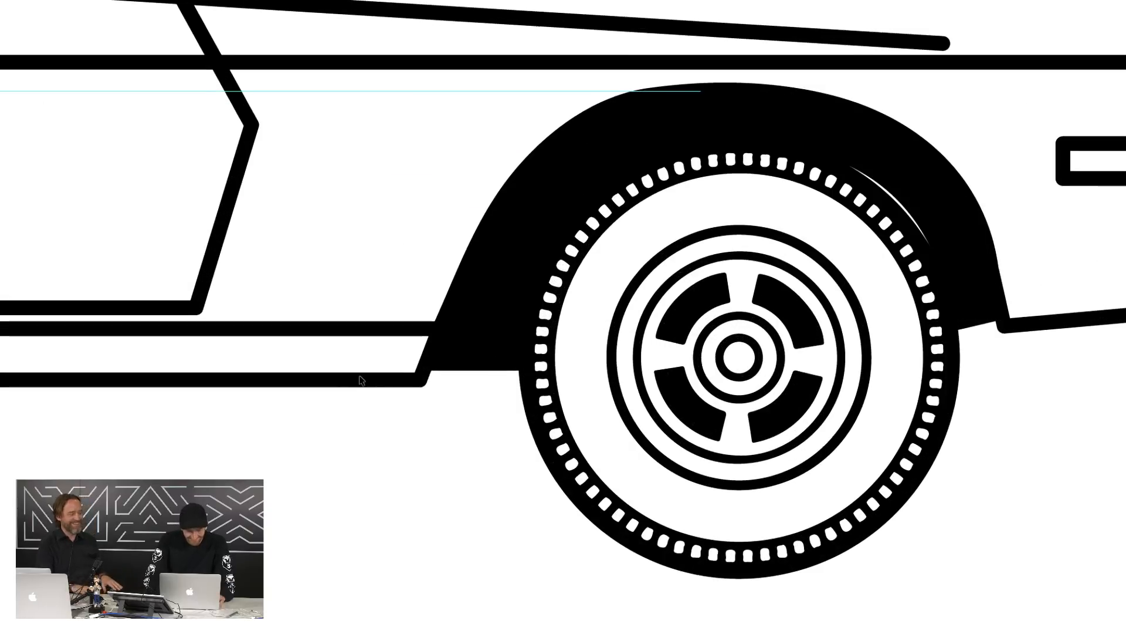
{"action": "key", "text": "ctrl+minus"}
{"action": "key", "text": "ctrl+minus"}
{"action": "key", "text": "ctrl+minus"}
{"action": "key", "text": "ctrl+minus"}
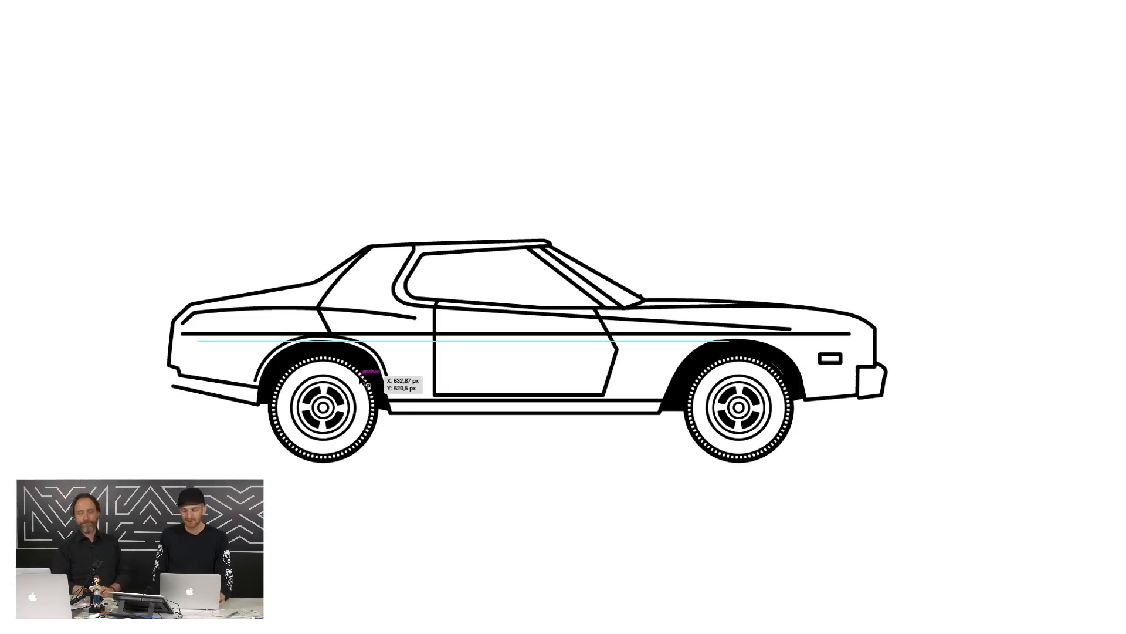
{"action": "key", "text": "super+Tab"}
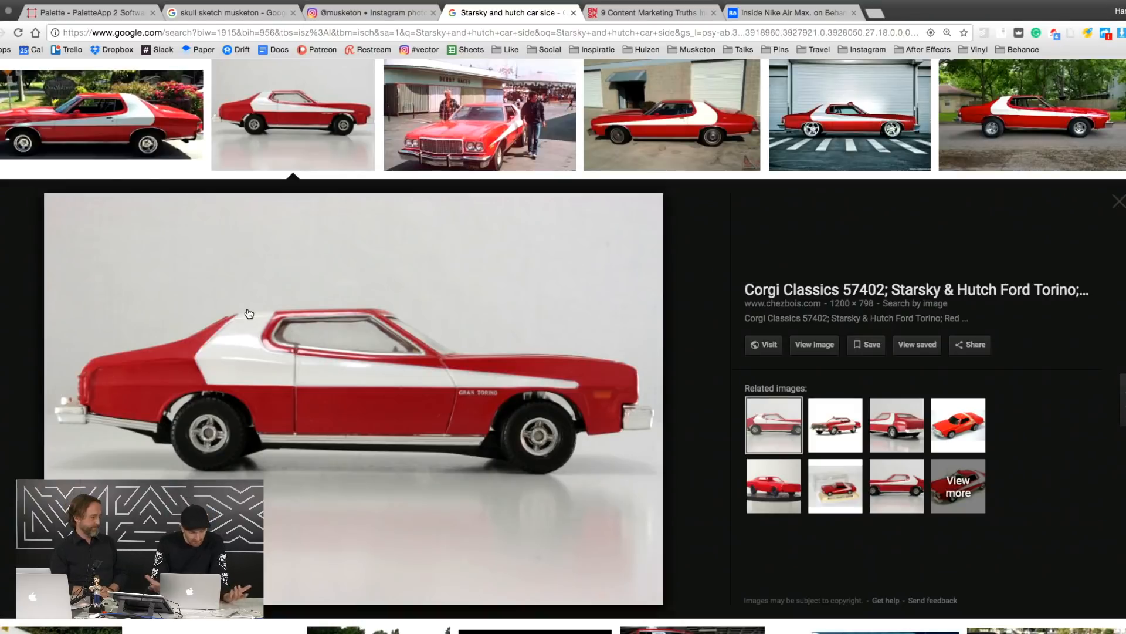
{"action": "key", "text": "super+Tab"}
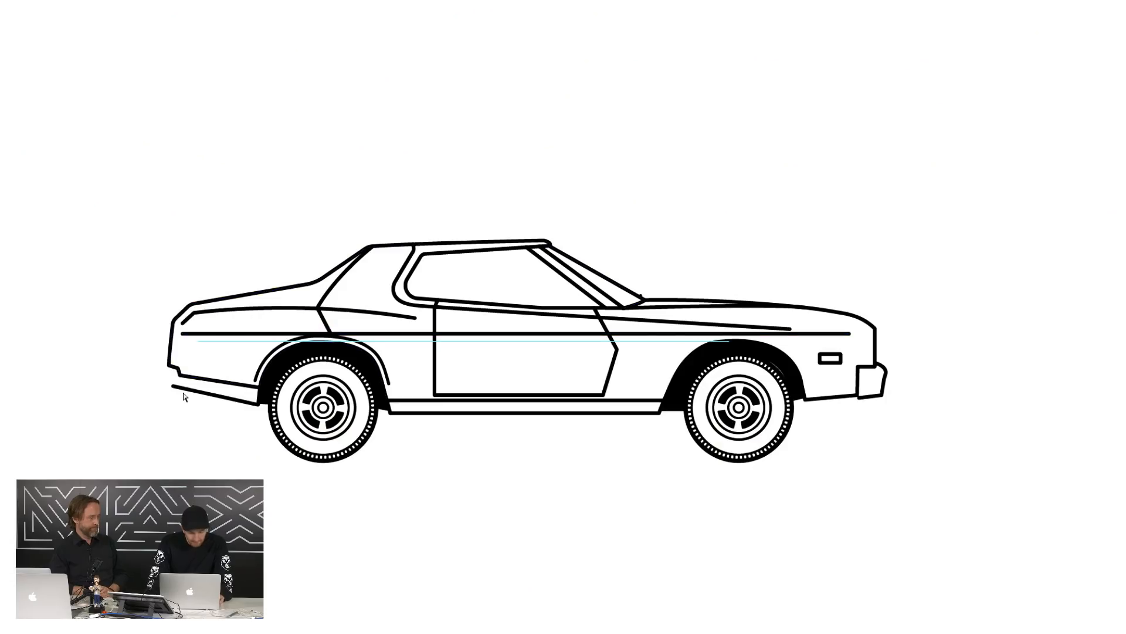
Check the rear bumper in the reference photo and start its outline with a curved segment from the body's lower rear edge
{"action": "key", "text": "super+plus"}
{"action": "key", "text": "super+plus"}
{"action": "scroll", "coordinate": [184, 392], "scroll_direction": "left", "scroll_amount": 8}
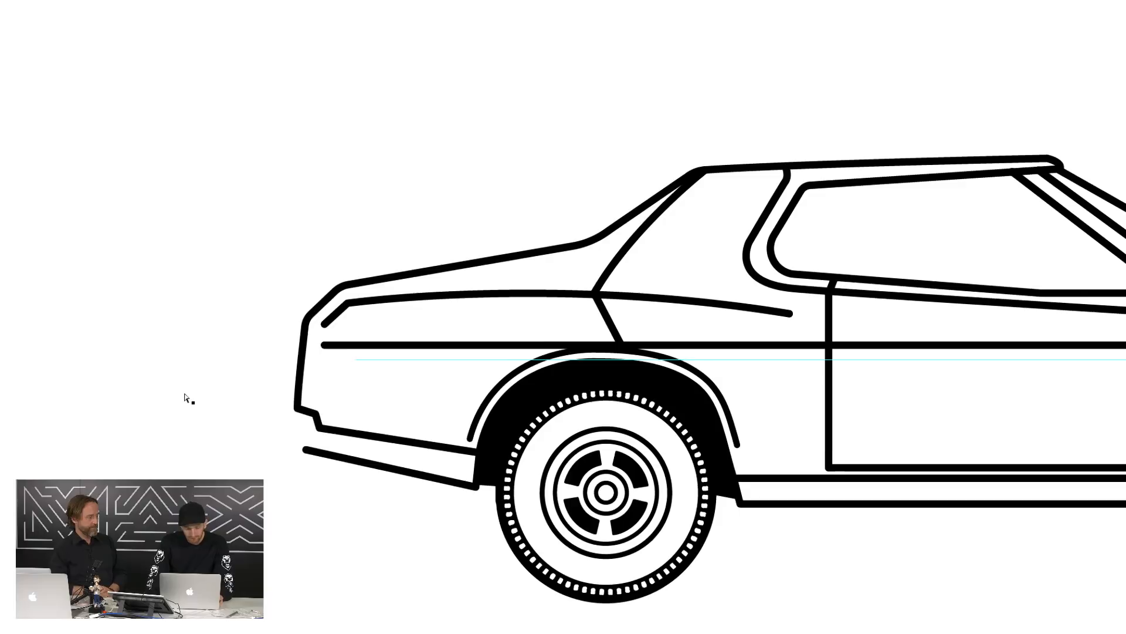
{"action": "key", "text": "super+plus"}
{"action": "key", "text": "super+Tab"}
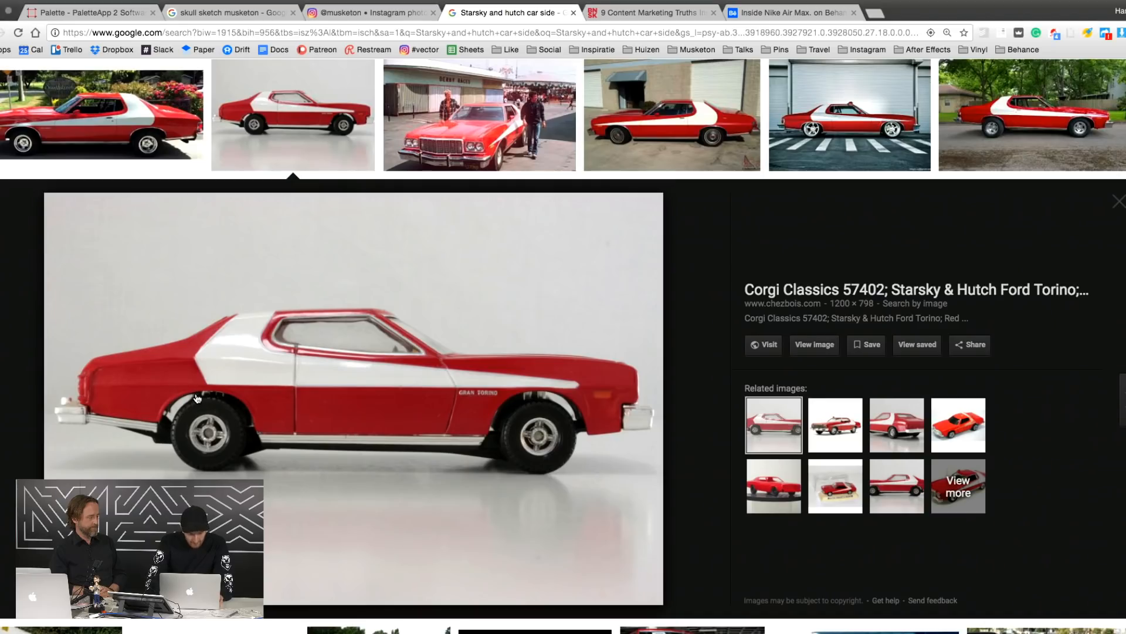
{"action": "key", "text": "super+Tab"}
{"action": "key", "text": "super+Tab"}
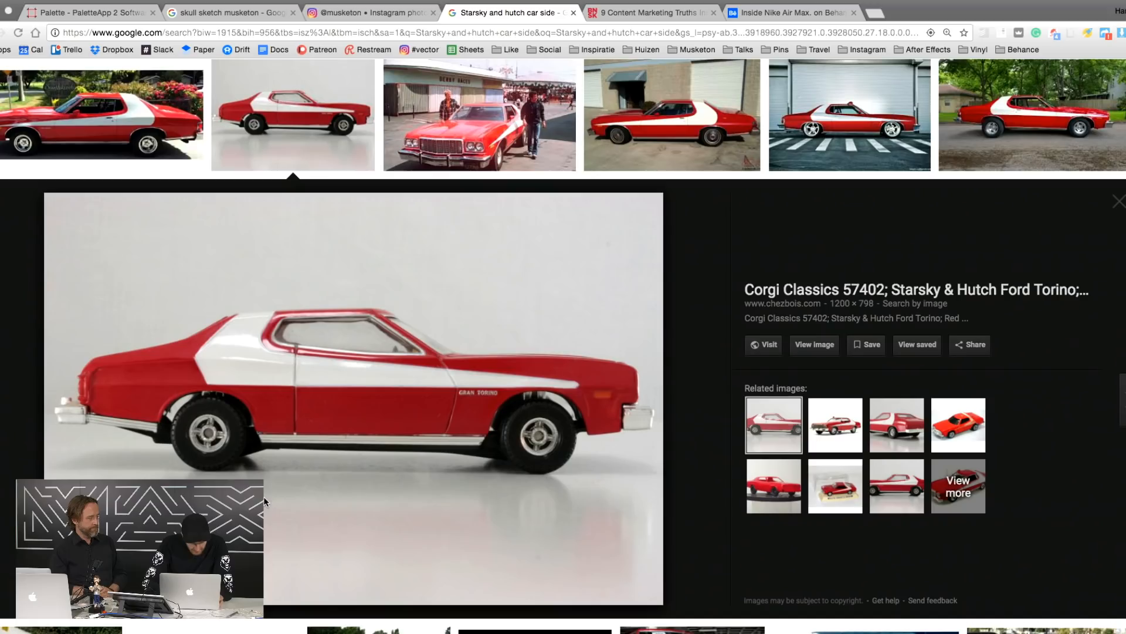
{"action": "key", "text": "super+Tab"}
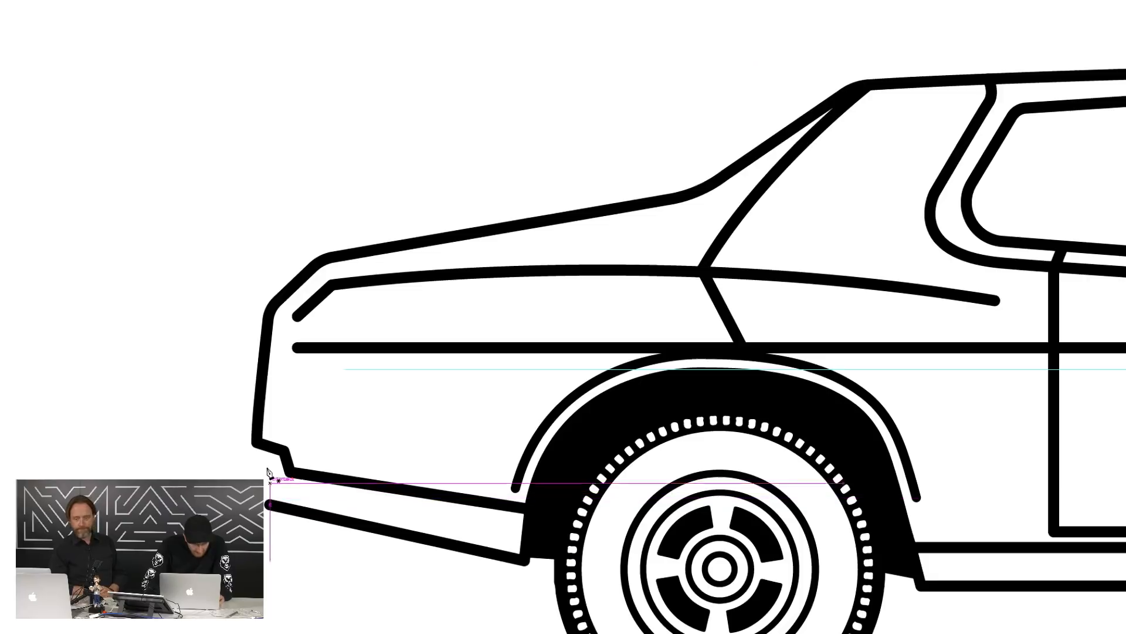
{"action": "left_click", "coordinate": [258, 427]}
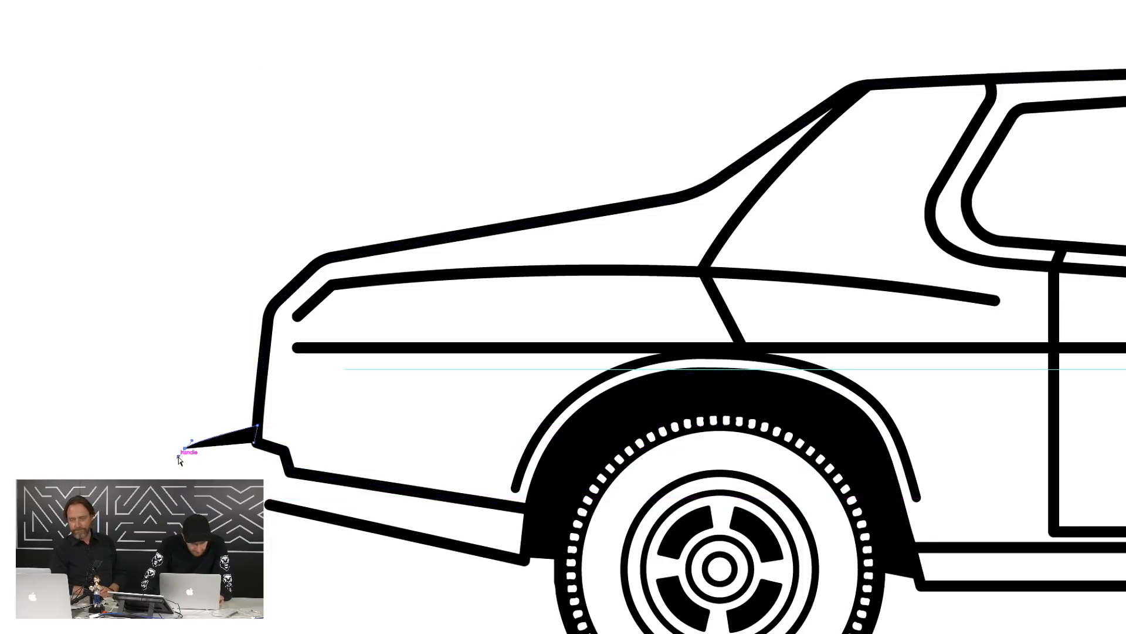
Draw the rear bumper's outline with the Pen tool from the car's tail to its lower edge, as a black stroke without fill
{"action": "left_click_drag", "start_coordinate": [178, 457], "coordinate": [178, 456]}
{"action": "left_click", "coordinate": [184, 449]}
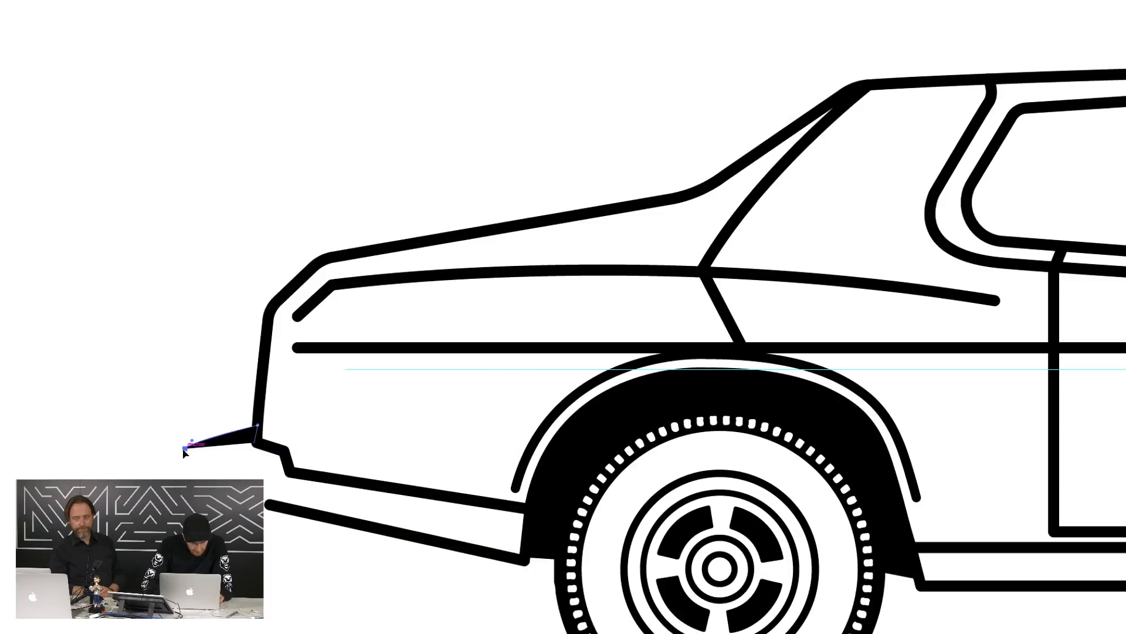
{"action": "left_click", "coordinate": [179, 467]}
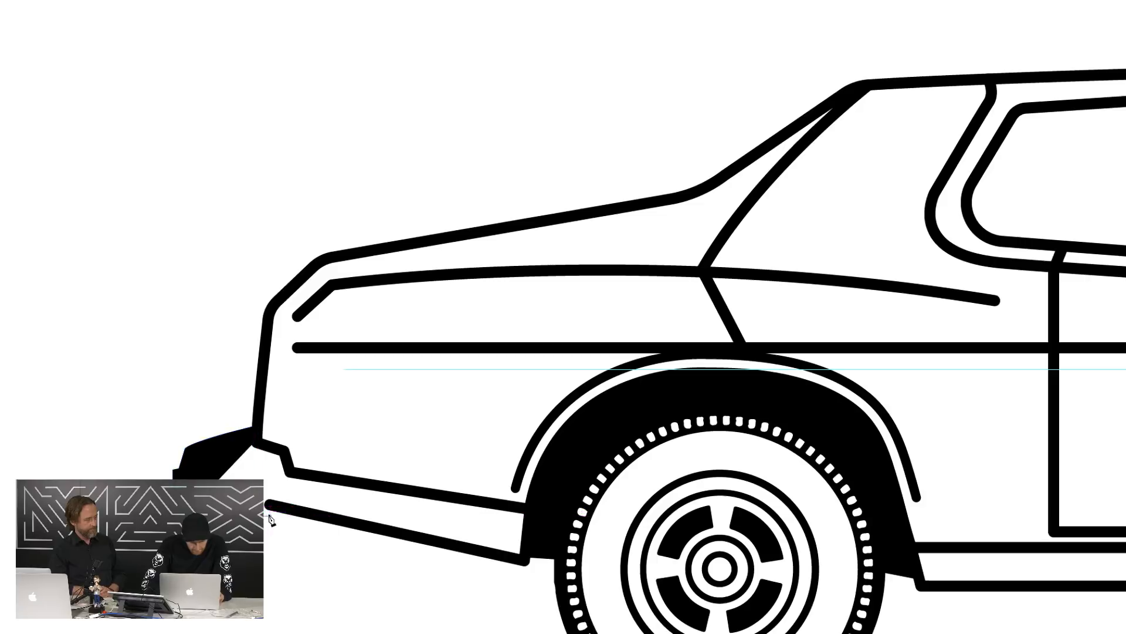
{"action": "left_click", "coordinate": [268, 508]}
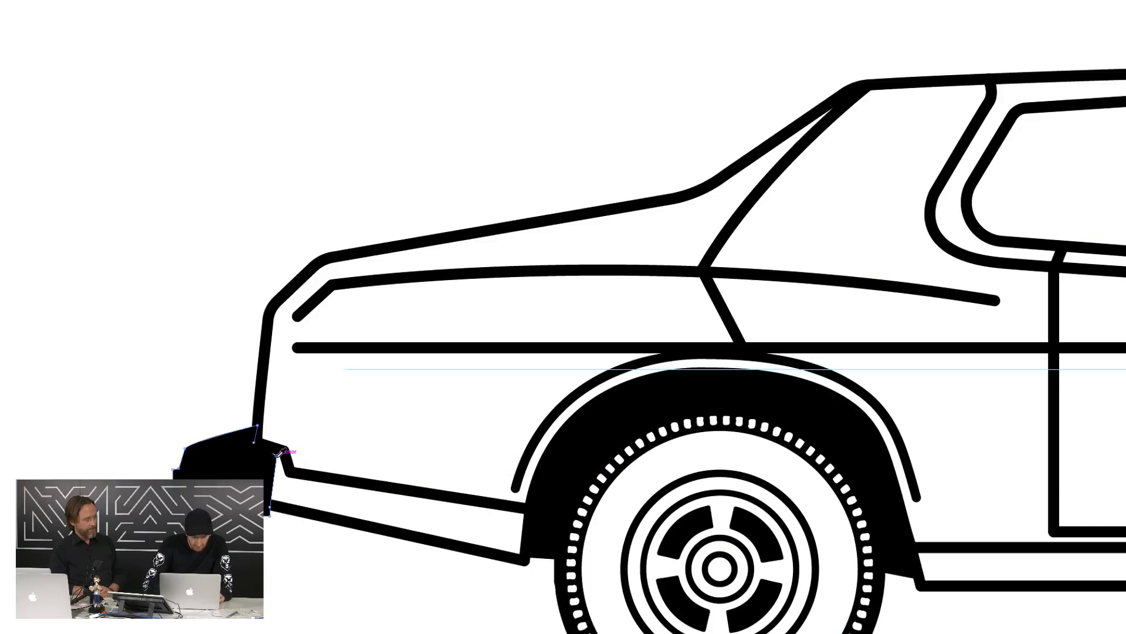
{"action": "left_click", "coordinate": [263, 394]}
{"action": "key", "text": "v"}
{"action": "left_click", "coordinate": [171, 330]}
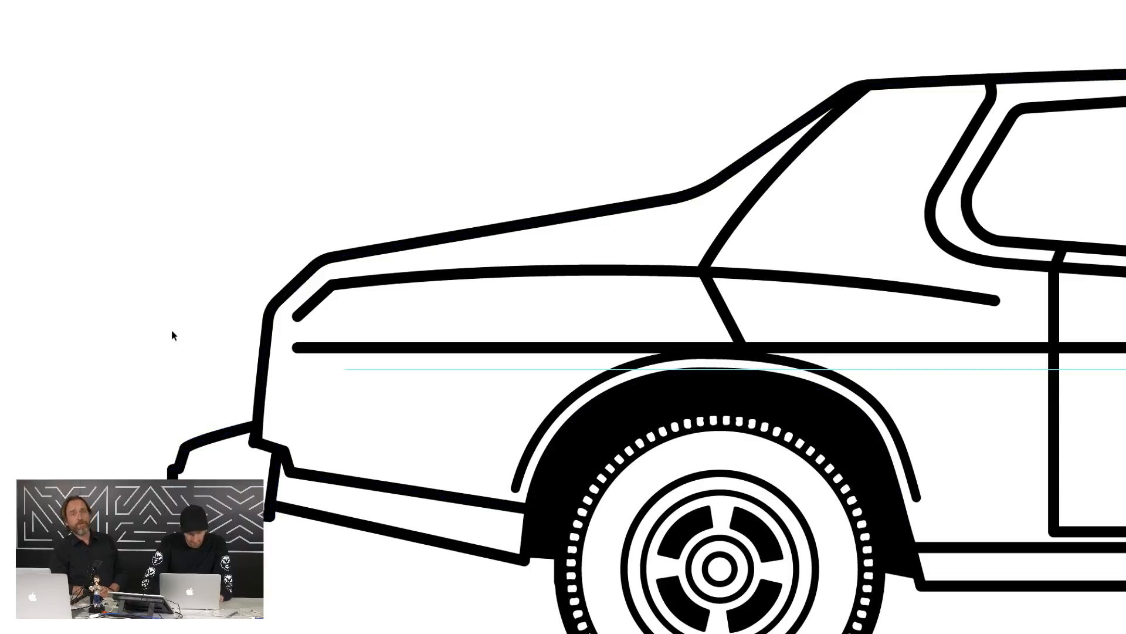
Draw the horizontal inner trim detail inside the rear bumper with the Pen tool, then deselect it
{"action": "key", "text": "p"}
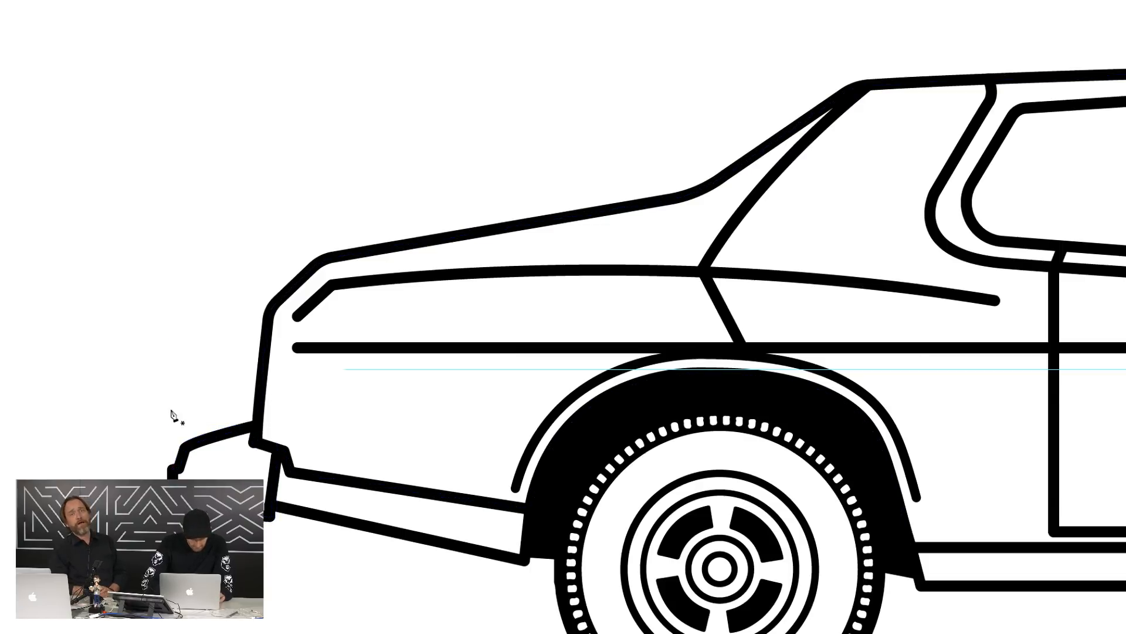
{"action": "left_click", "coordinate": [179, 468]}
{"action": "left_click", "coordinate": [247, 468]}
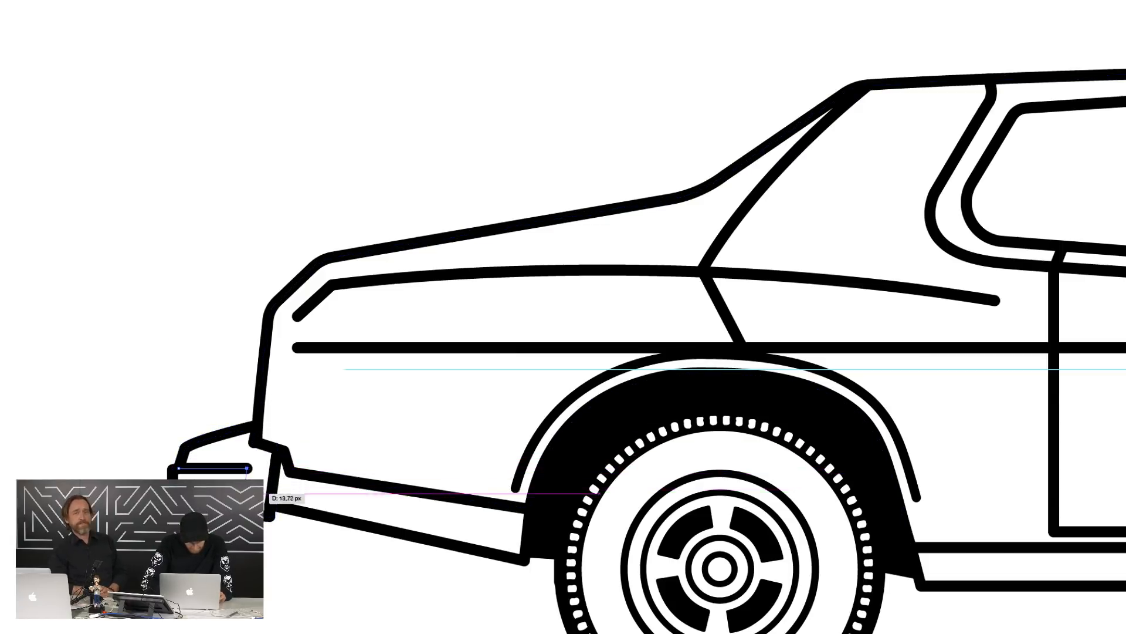
{"action": "left_click", "coordinate": [242, 497]}
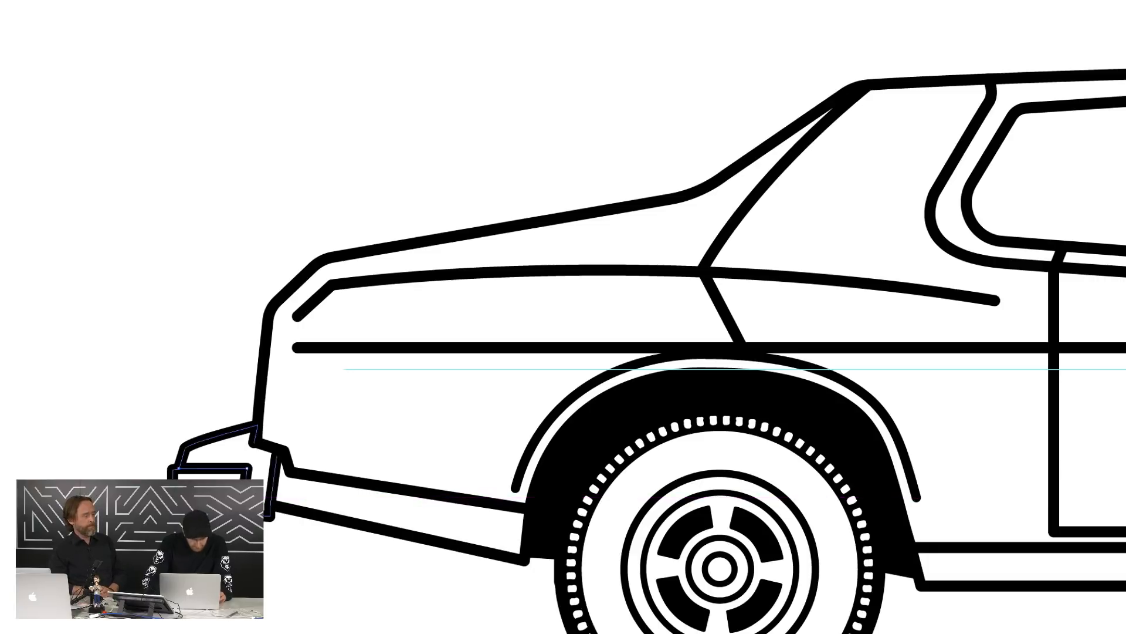
{"action": "left_click", "coordinate": [131, 196]}
Compare the whole car drawing with the reference photo of the red car in the browser
{"action": "key", "text": "super+minus"}
{"action": "key", "text": "super+minus"}
{"action": "key", "text": "super+minus"}
{"action": "key", "text": "super+minus"}
{"action": "key", "text": "super+Tab"}
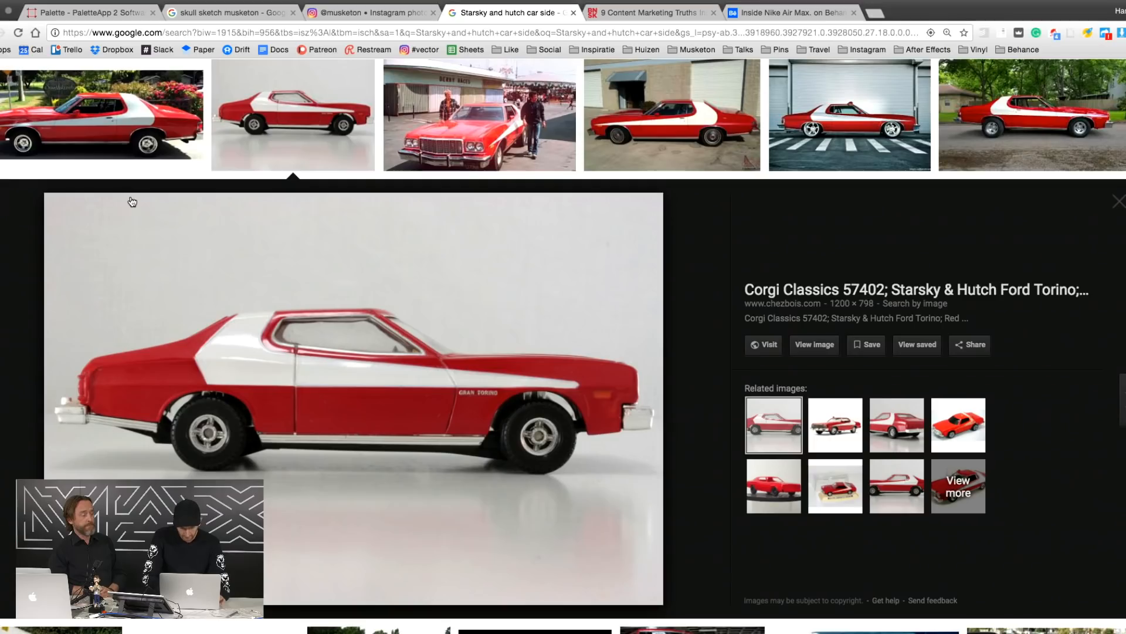
{"action": "key", "text": "super+Tab"}
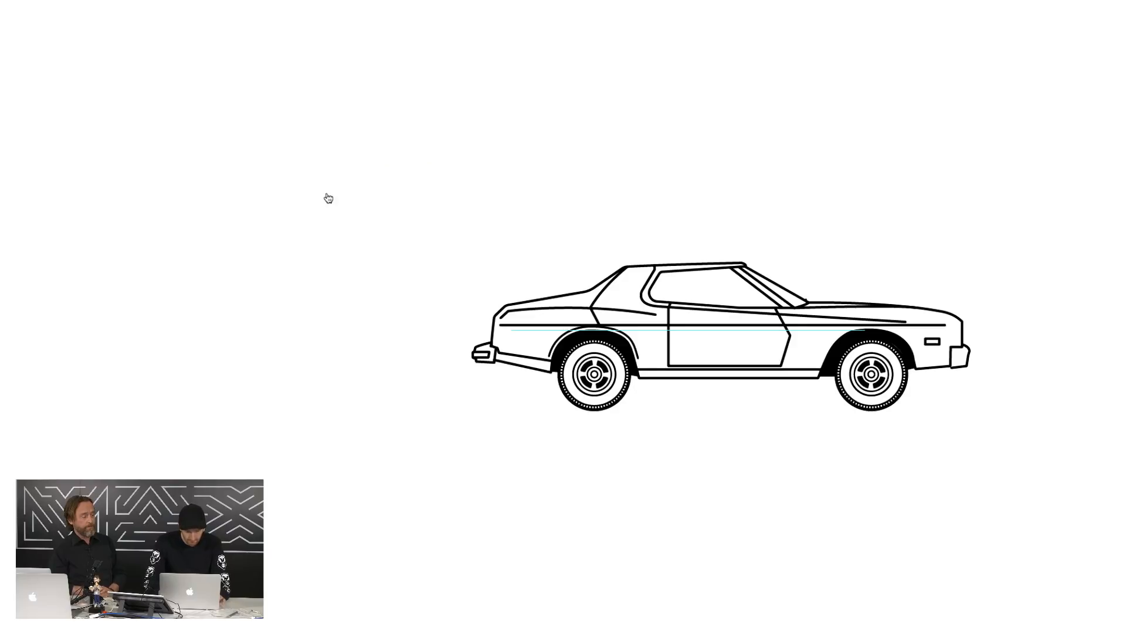
{"action": "key", "text": "super+Tab"}
{"action": "key", "text": "super+Tab"}
{"action": "key", "text": "super+plus"}
{"action": "key", "text": "super+plus"}
{"action": "key", "text": "super+plus"}
{"action": "key", "text": "super+plus"}
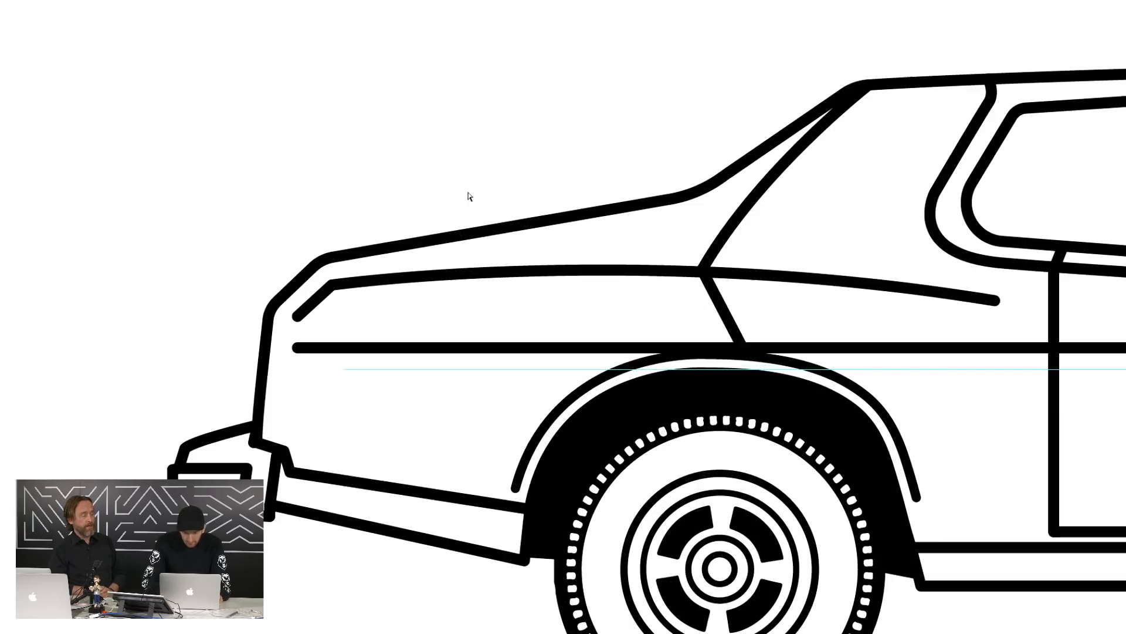
Select the body outline's anchor points where the rear window meets the trunk and nudge them rearward
{"action": "left_click_drag", "start_coordinate": [727, 219], "coordinate": [727, 219]}
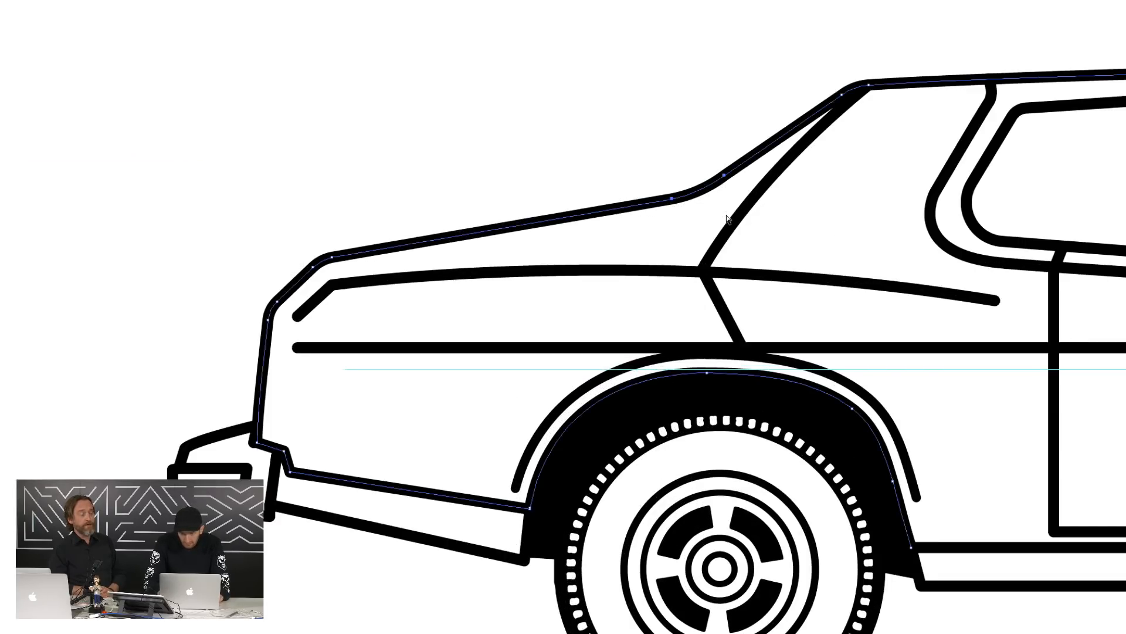
{"action": "key", "text": "Left"}
{"action": "key", "text": "Left"}
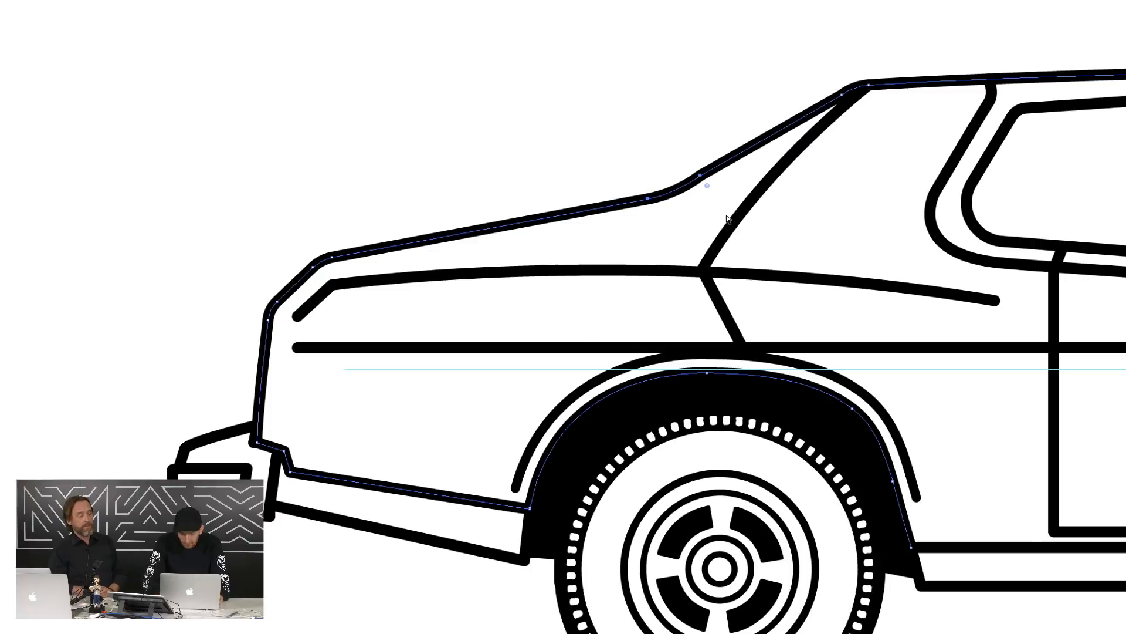
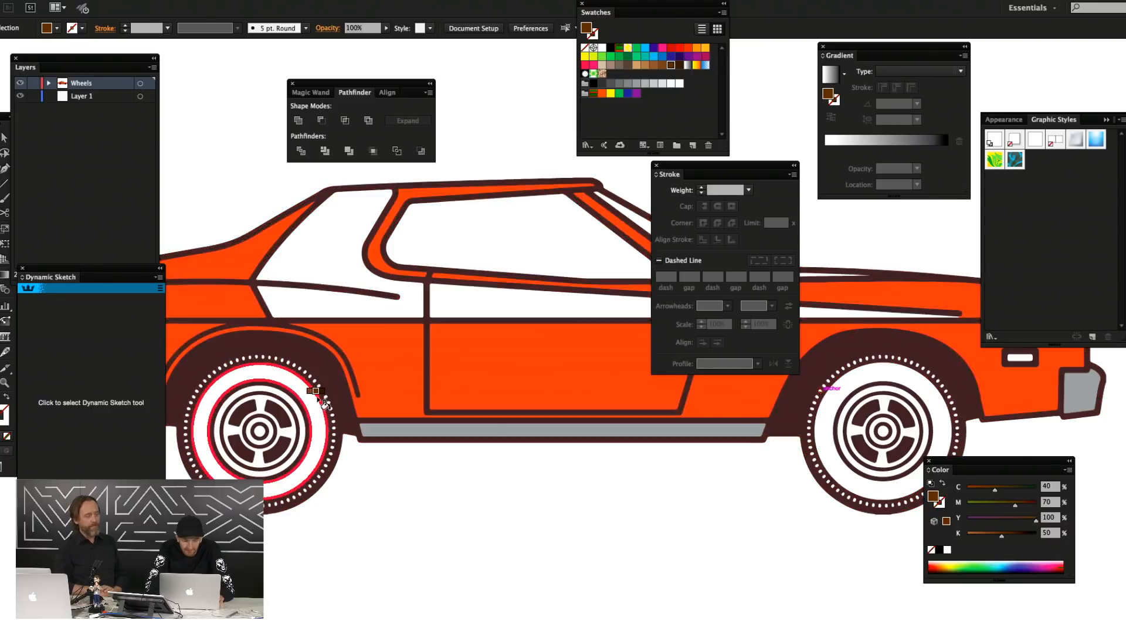
Fill the rear wheel's wide tire ring with the brown swatch using Live Paint
{"action": "key", "text": "super+plus"}
{"action": "key", "text": "super+plus"}
{"action": "key", "text": "super+plus"}
{"action": "key", "text": "Tab"}
{"action": "left_click_drag", "start_coordinate": [205, 475], "coordinate": [816, 317]}
{"action": "key", "text": "Right"}
{"action": "left_click", "coordinate": [493, 330]}
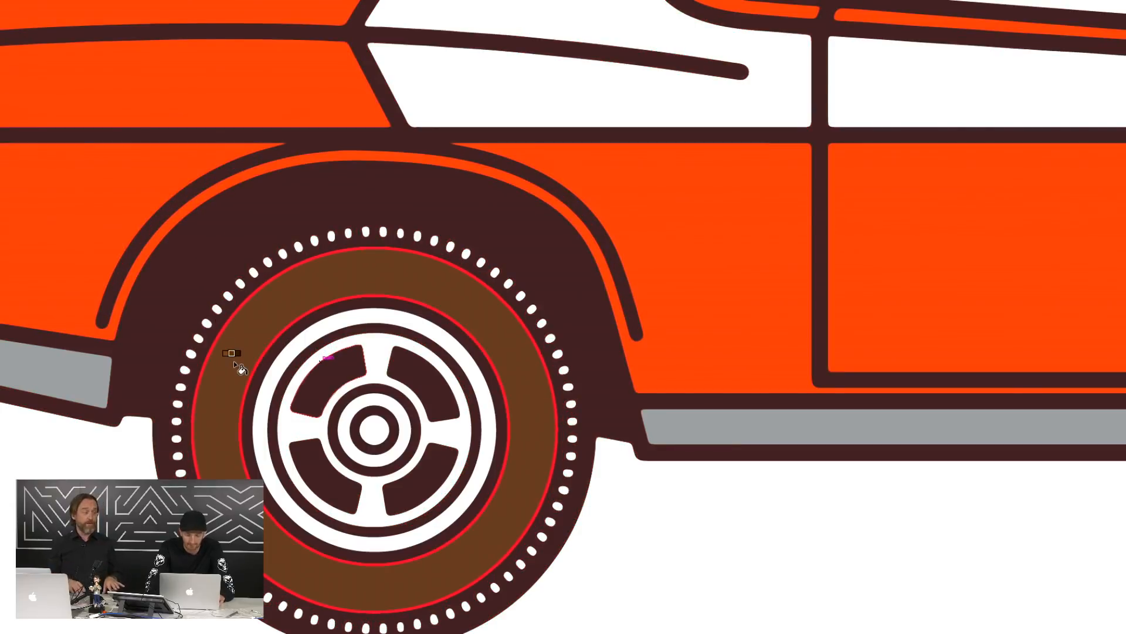
Draw a brown circle centred on the rear wheel, covering its tread dots, and send it to the back
{"action": "key", "text": "l"}
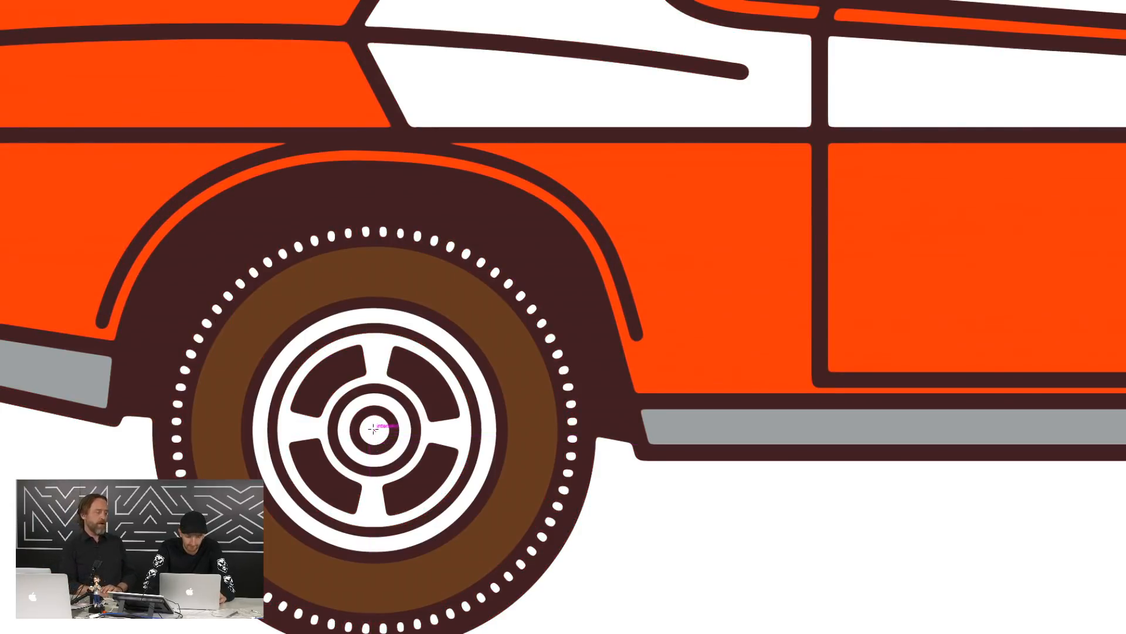
{"action": "left_click_drag", "start_coordinate": [375, 430], "coordinate": [586, 523]}
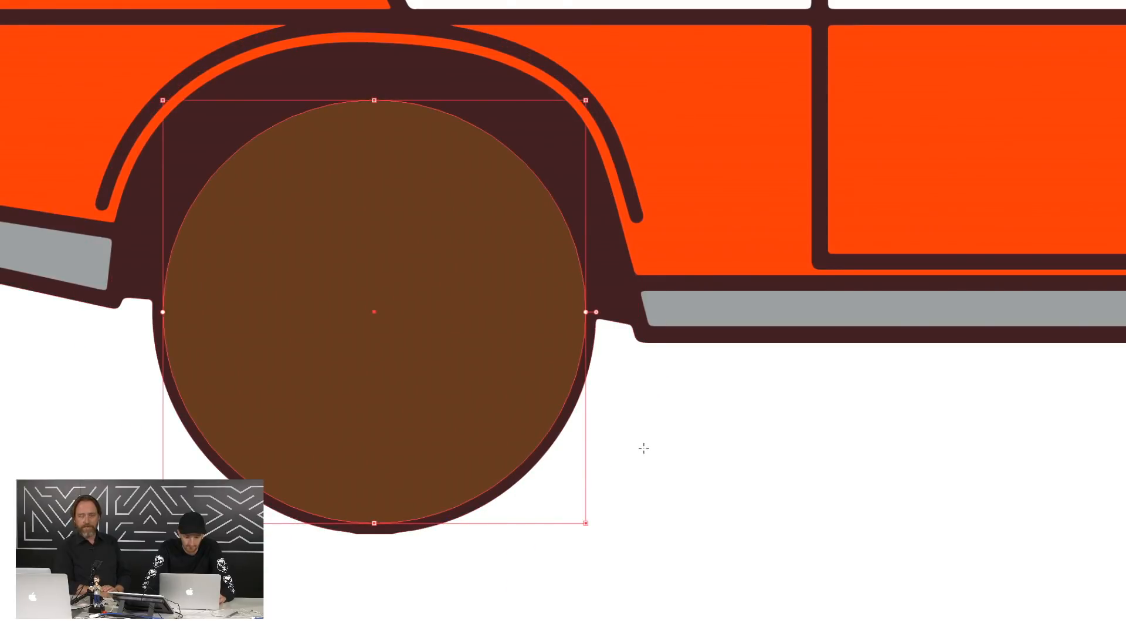
{"action": "right_click", "coordinate": [645, 436]}
{"action": "mouse_move", "coordinate": [675, 599]}
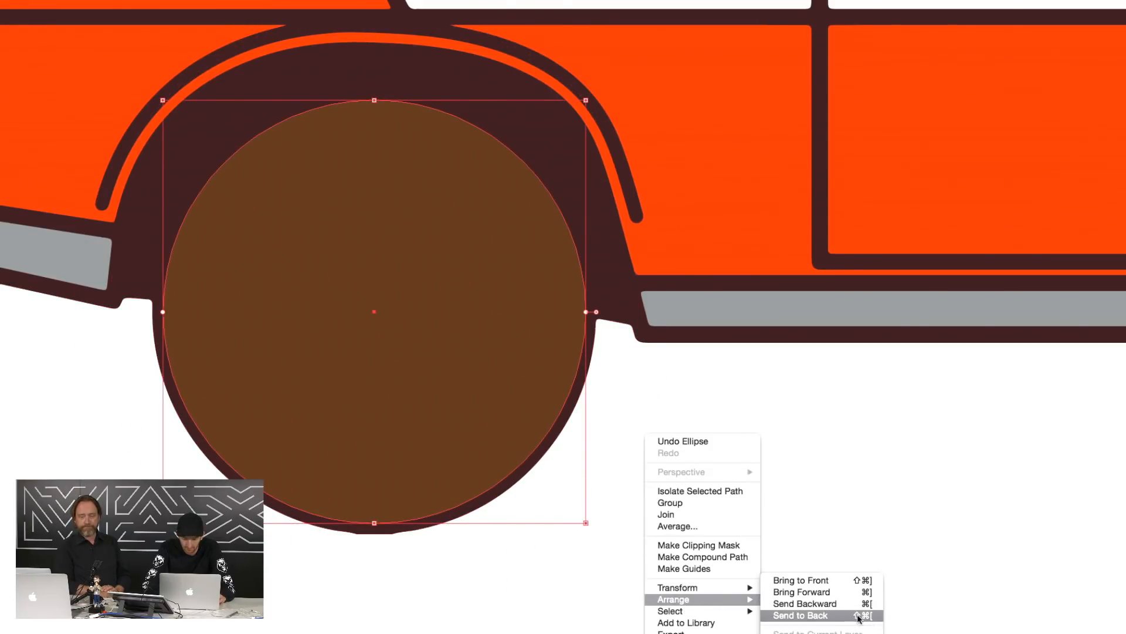
{"action": "left_click", "coordinate": [829, 615]}
{"action": "left_click", "coordinate": [719, 454]}
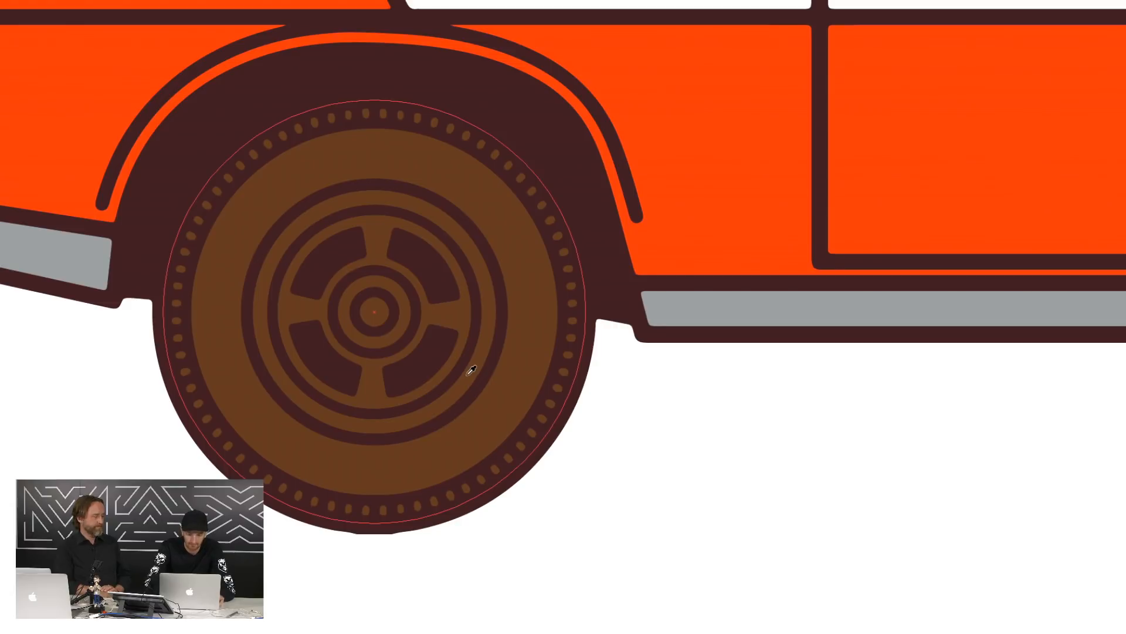
Check the reference photo in the browser and fill the rear wheel's hub ring, spokes and outer rim with the sill's grey
{"action": "key", "text": "f"}
{"action": "key", "text": "super+Tab"}
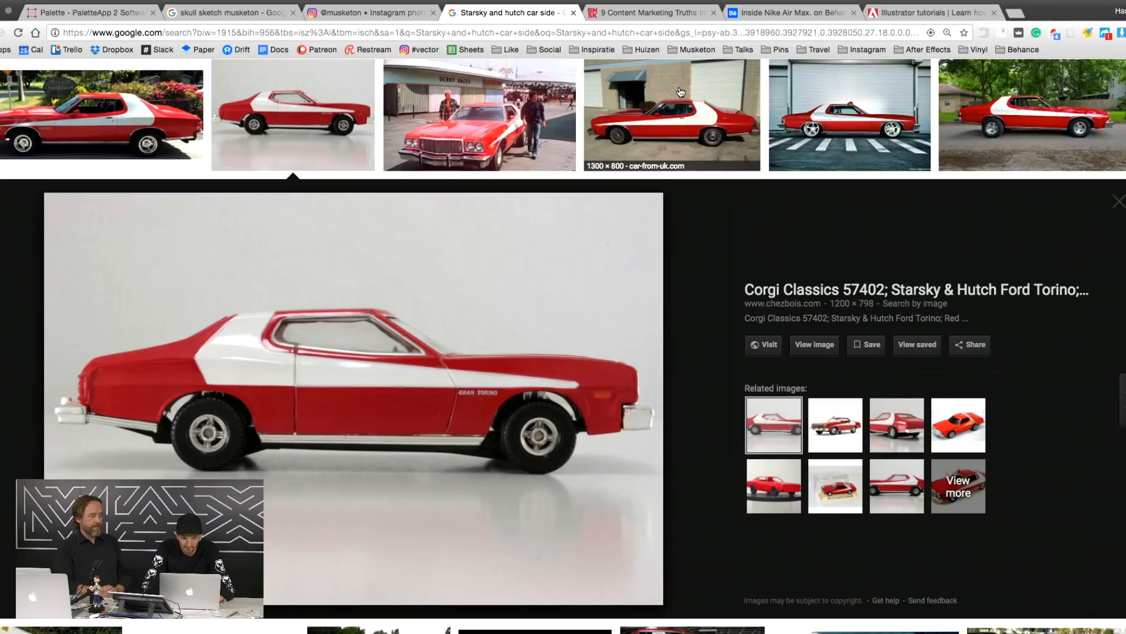
{"action": "key", "text": "super+Tab"}
{"action": "key", "text": "f"}
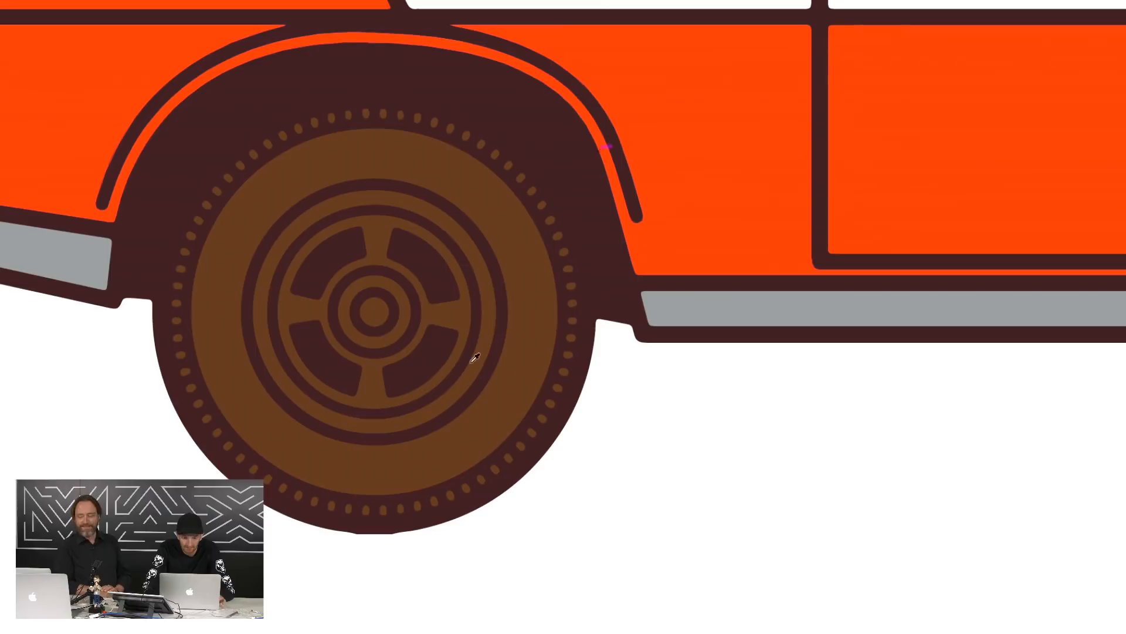
{"action": "left_click", "coordinate": [399, 335]}
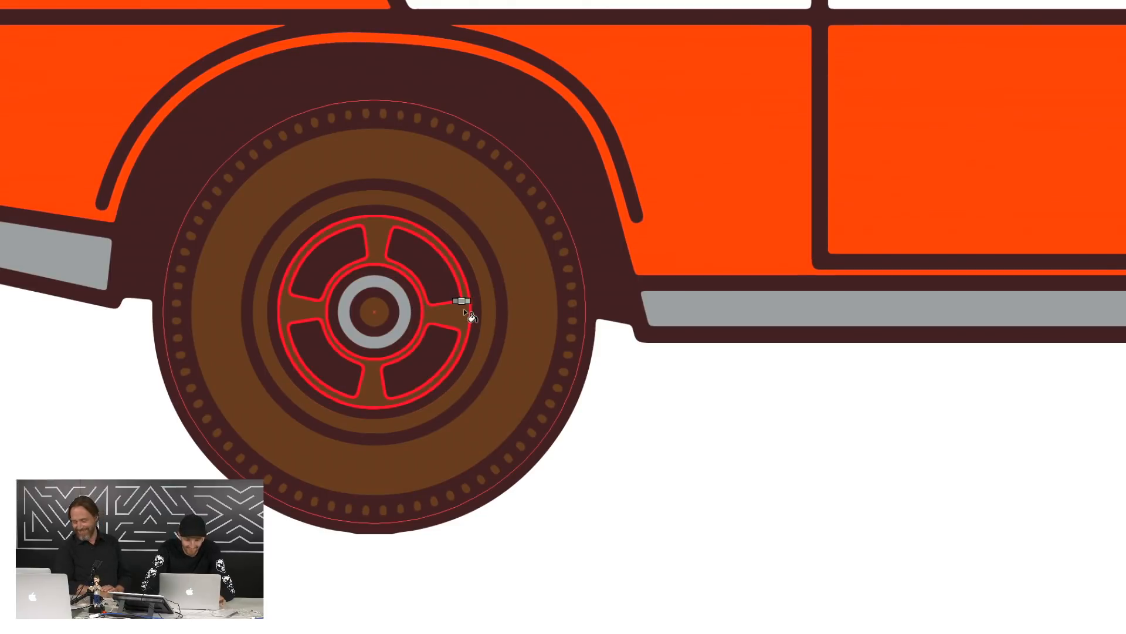
{"action": "left_click", "coordinate": [463, 309]}
{"action": "left_click", "coordinate": [478, 292]}
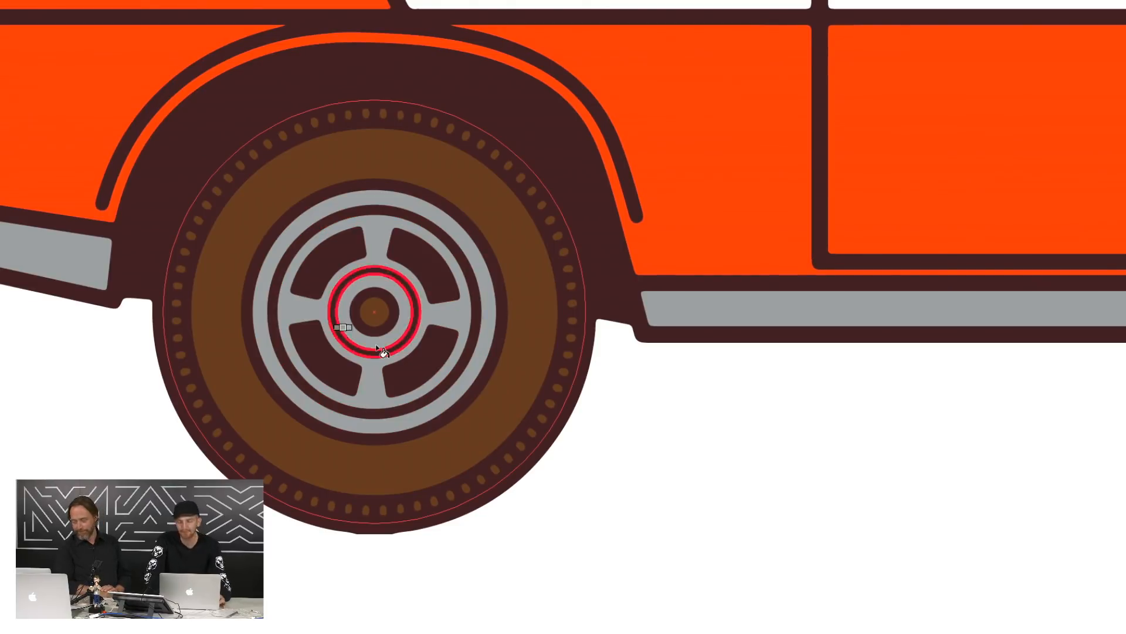
Compare the rear wheel with the reference photo and fill the centre of its hub with the same grey
{"action": "key", "text": "super+Tab"}
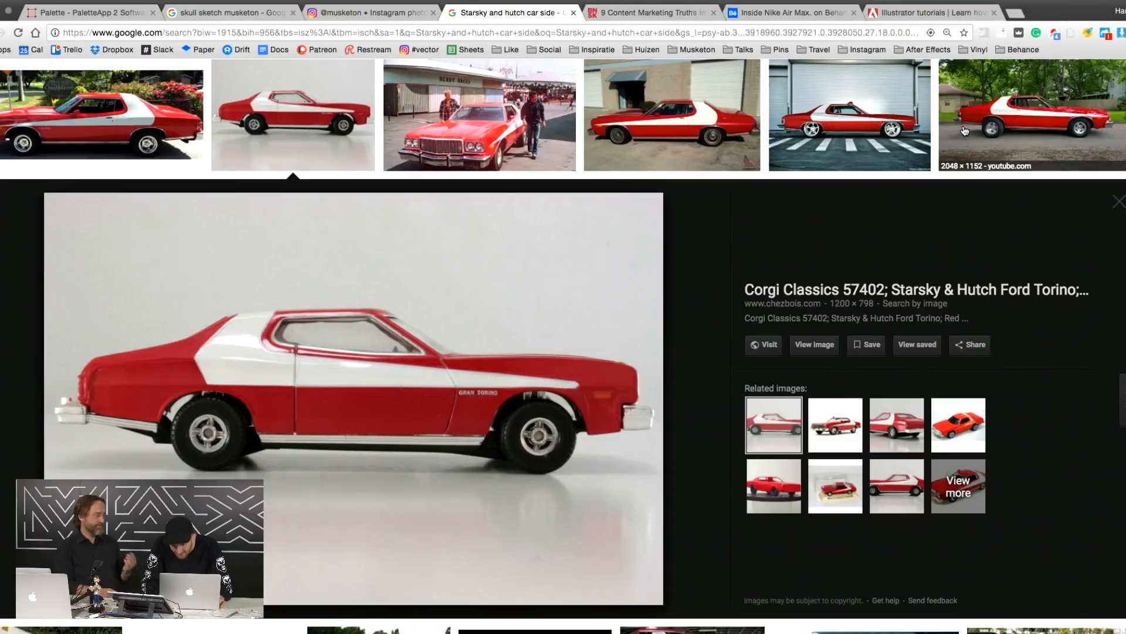
{"action": "key", "text": "super+Tab"}
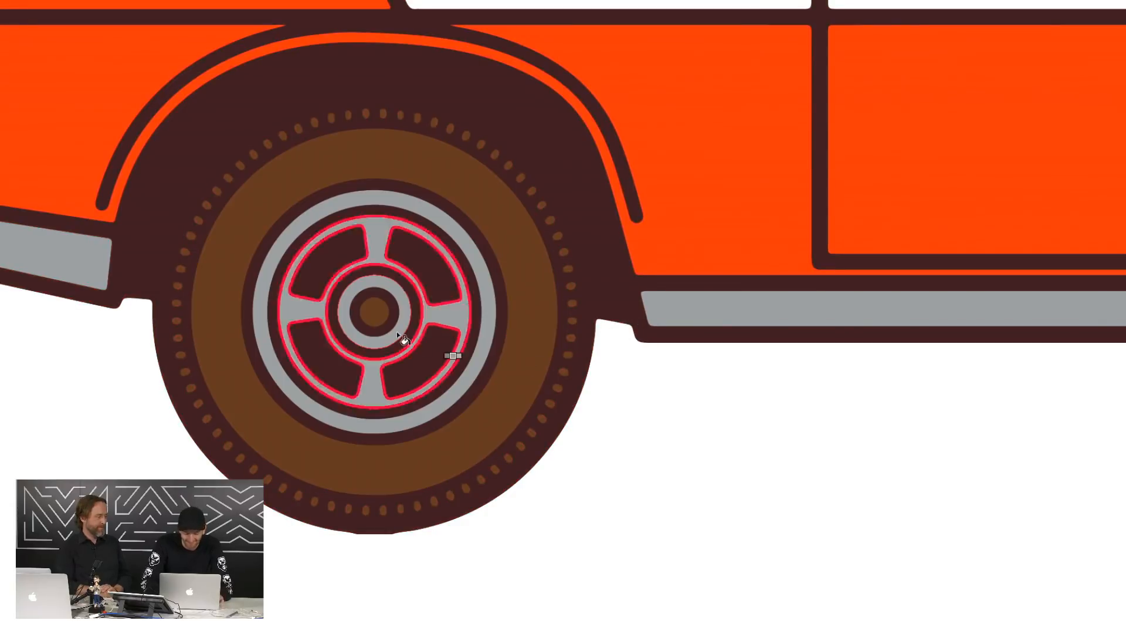
{"action": "key", "text": "super+Tab"}
{"action": "key", "text": "super+Tab"}
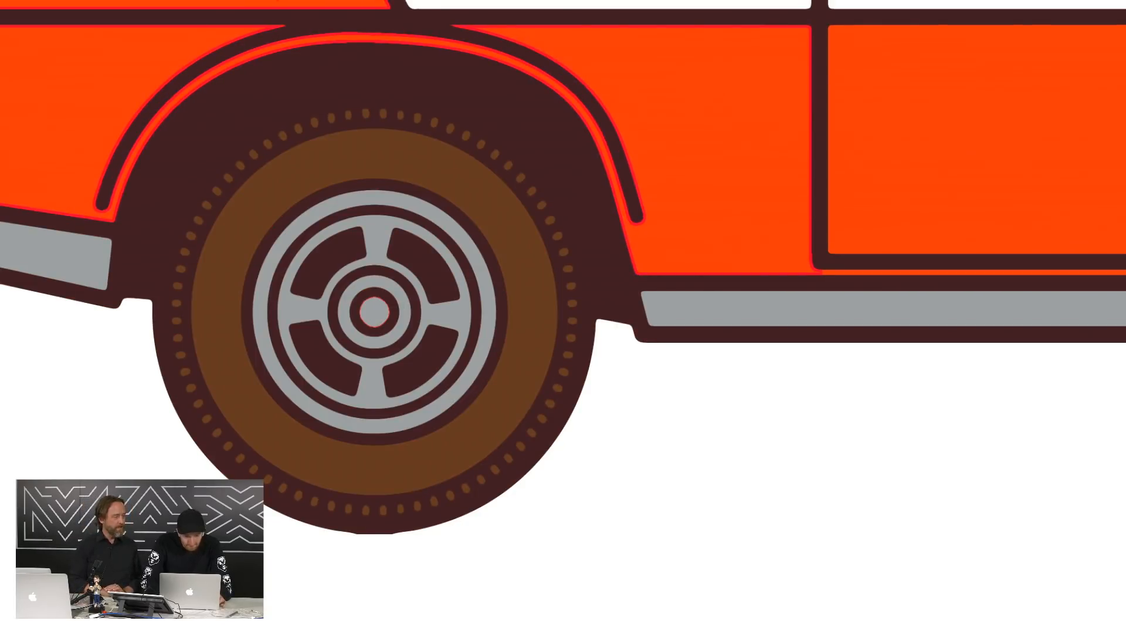
{"action": "key", "text": "Escape"}
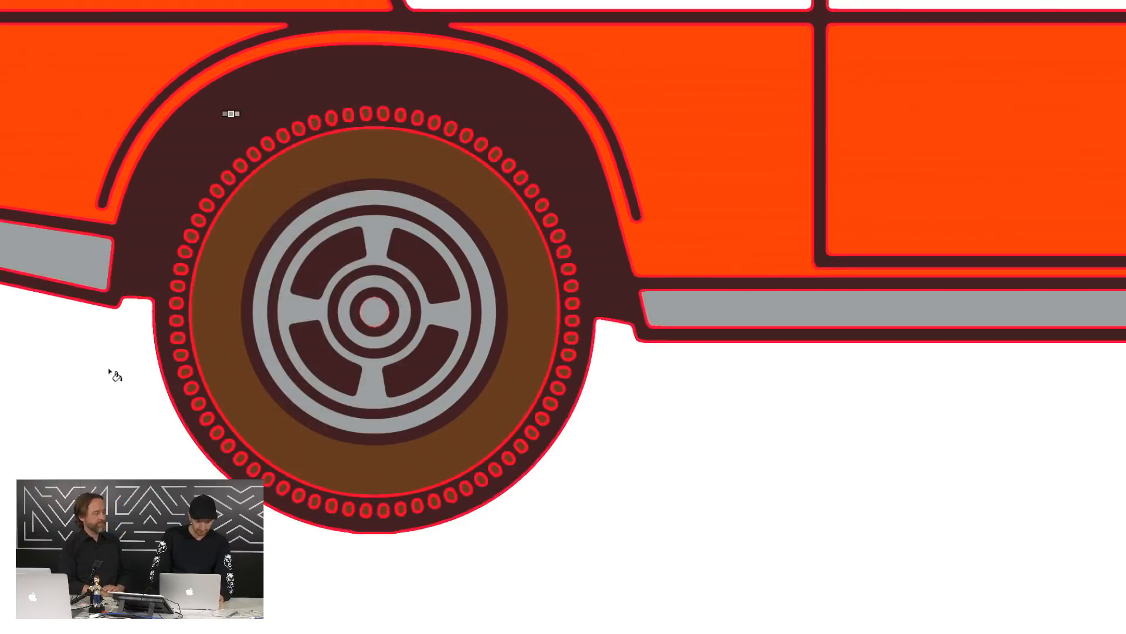
Copy the side-view car photo from the browser and paste it into the Illustrator artwork
{"action": "key", "text": "super+Tab"}
{"action": "right_click", "coordinate": [383, 354]}
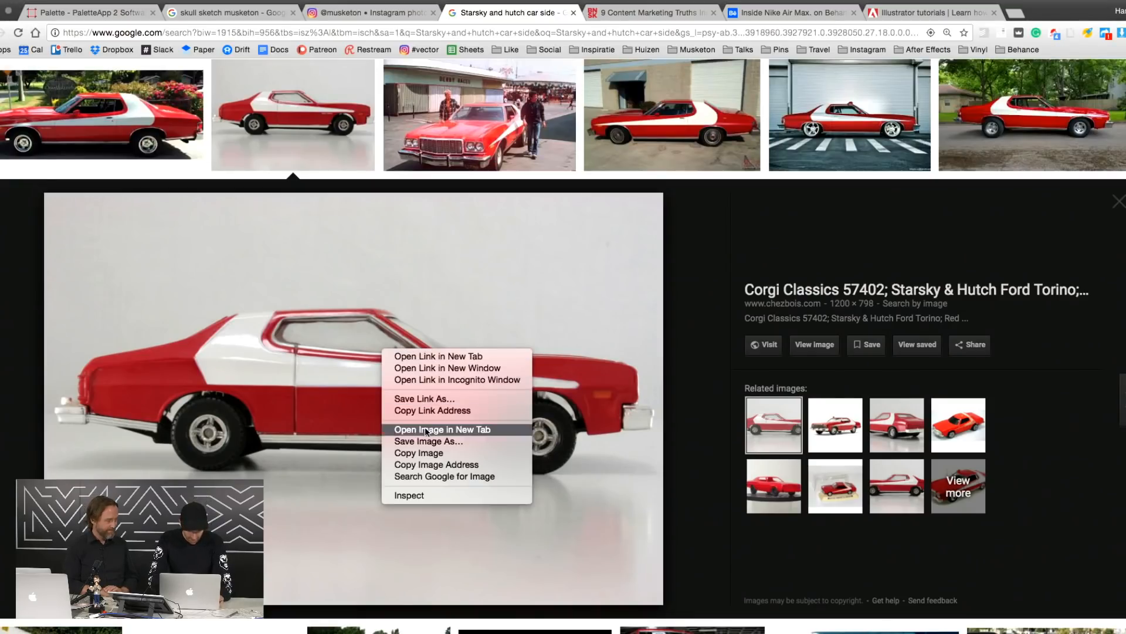
{"action": "left_click", "coordinate": [393, 454]}
{"action": "key", "text": "super+Tab"}
{"action": "key", "text": "super+v"}
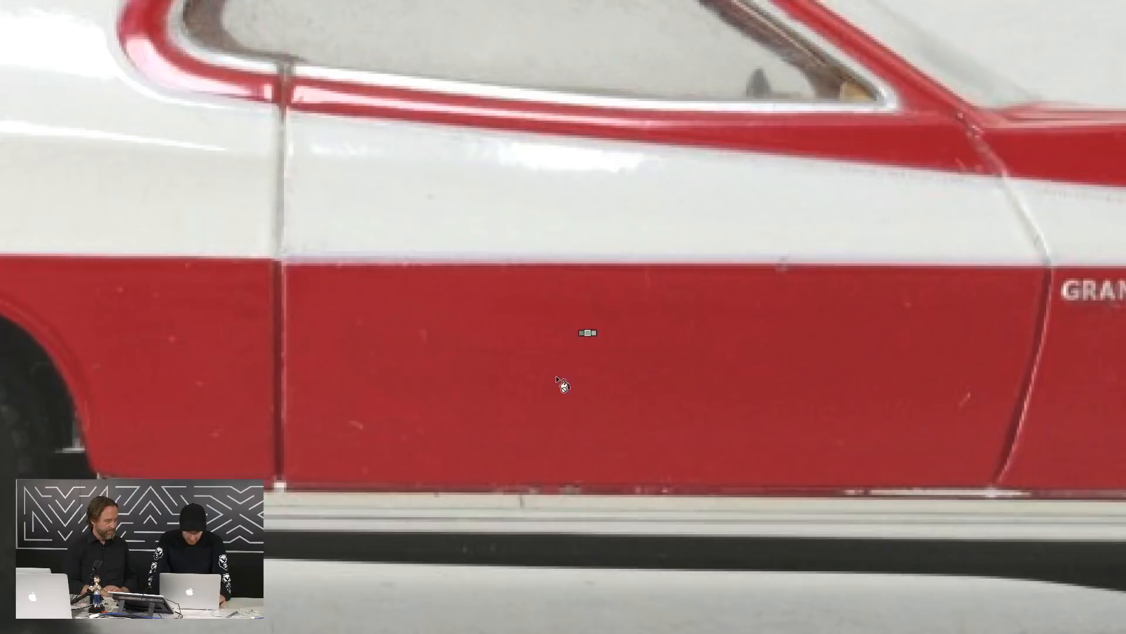
Sample the red of the door in the pasted photo as the fill colour, then delete the photo
{"action": "key", "text": "i"}
{"action": "left_click", "coordinate": [580, 346]}
{"action": "key", "text": "f"}
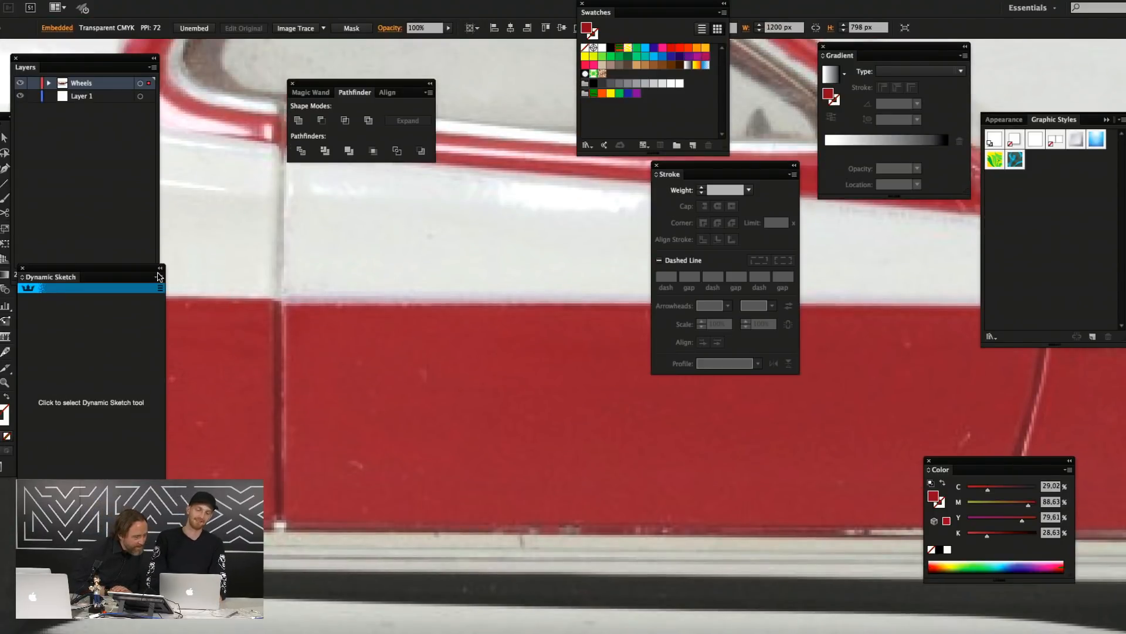
{"action": "key", "text": "Delete"}
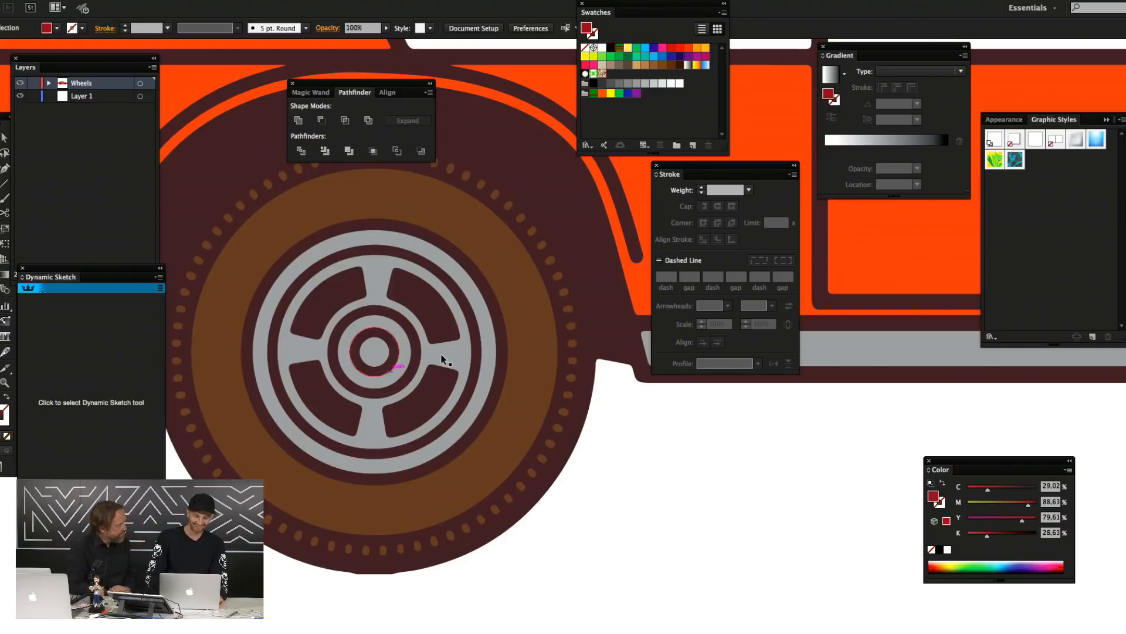
Sample the brown from the rear tire and fill the front wheel's wide tire ring with it
{"action": "left_click_drag", "start_coordinate": [715, 424], "coordinate": [204, 517]}
{"action": "key", "text": "super+minus"}
{"action": "key", "text": "super+minus"}
{"action": "key", "text": "f"}
{"action": "scroll", "coordinate": [418, 482], "scroll_direction": "right", "scroll_amount": 5}
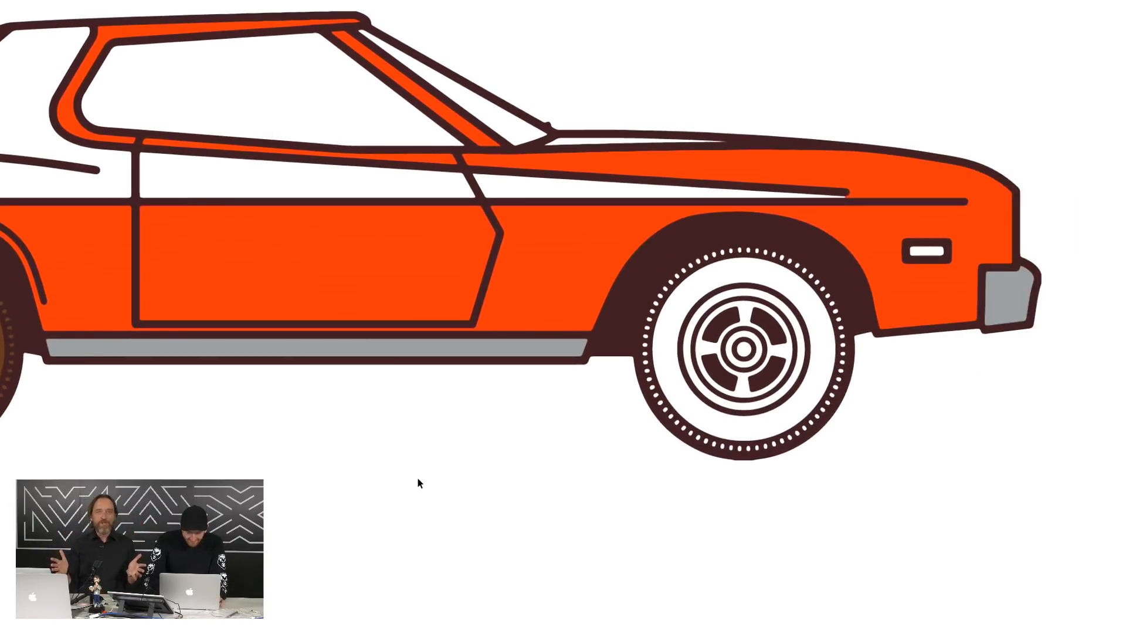
{"action": "key", "text": "super+plus"}
{"action": "scroll", "coordinate": [843, 286], "scroll_direction": "right", "scroll_amount": 5}
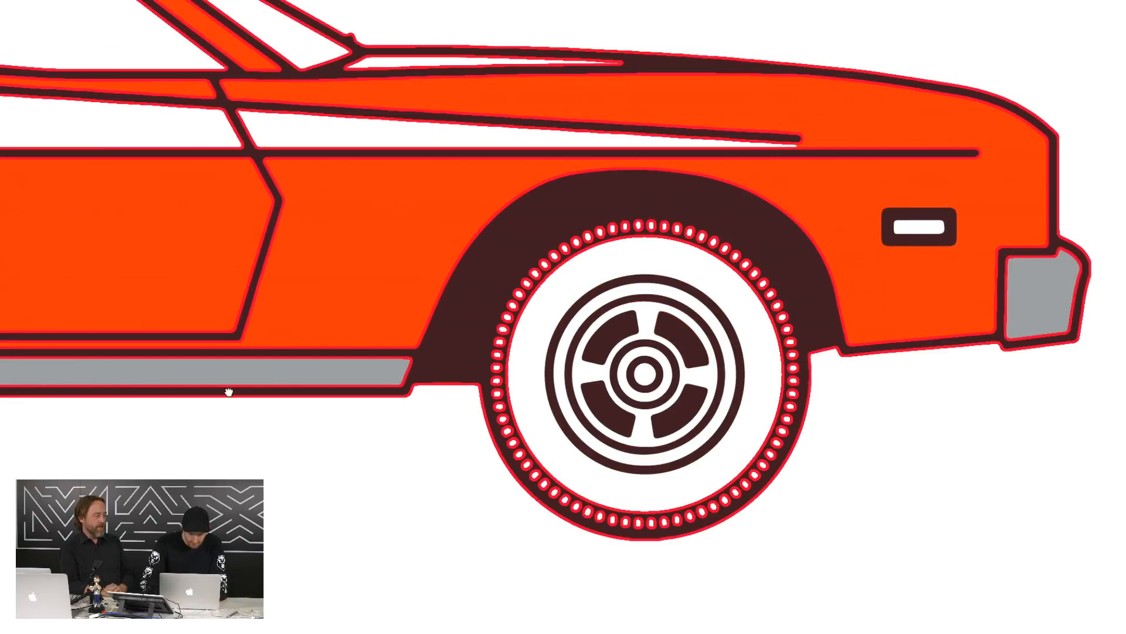
{"action": "left_click_drag", "start_coordinate": [228, 393], "coordinate": [767, 458]}
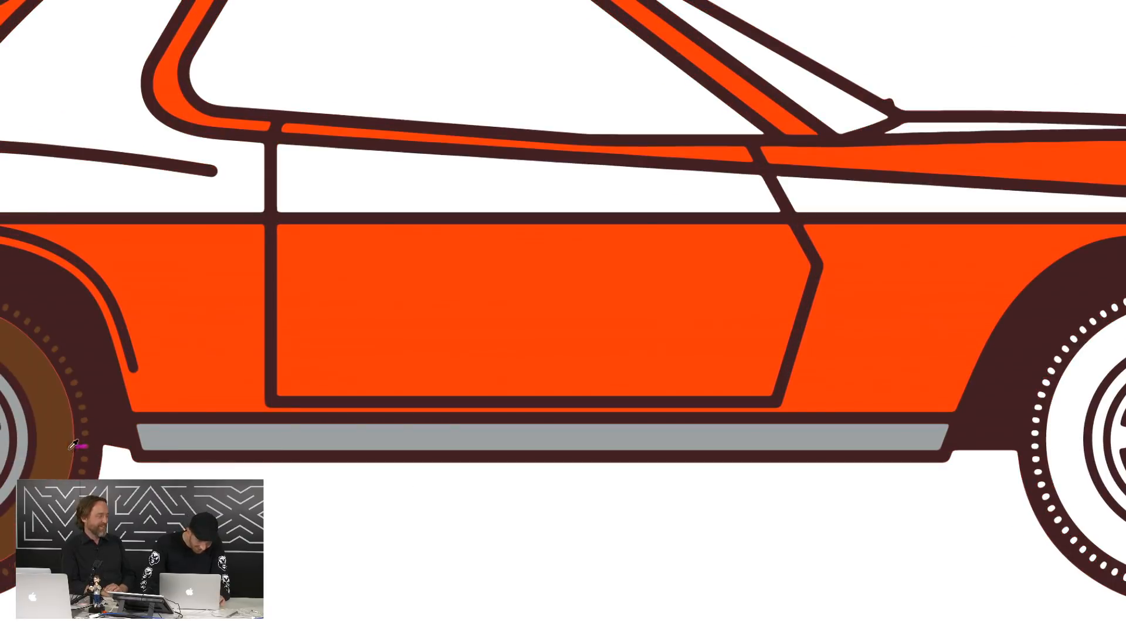
{"action": "scroll", "coordinate": [326, 397], "scroll_direction": "right", "scroll_amount": 10}
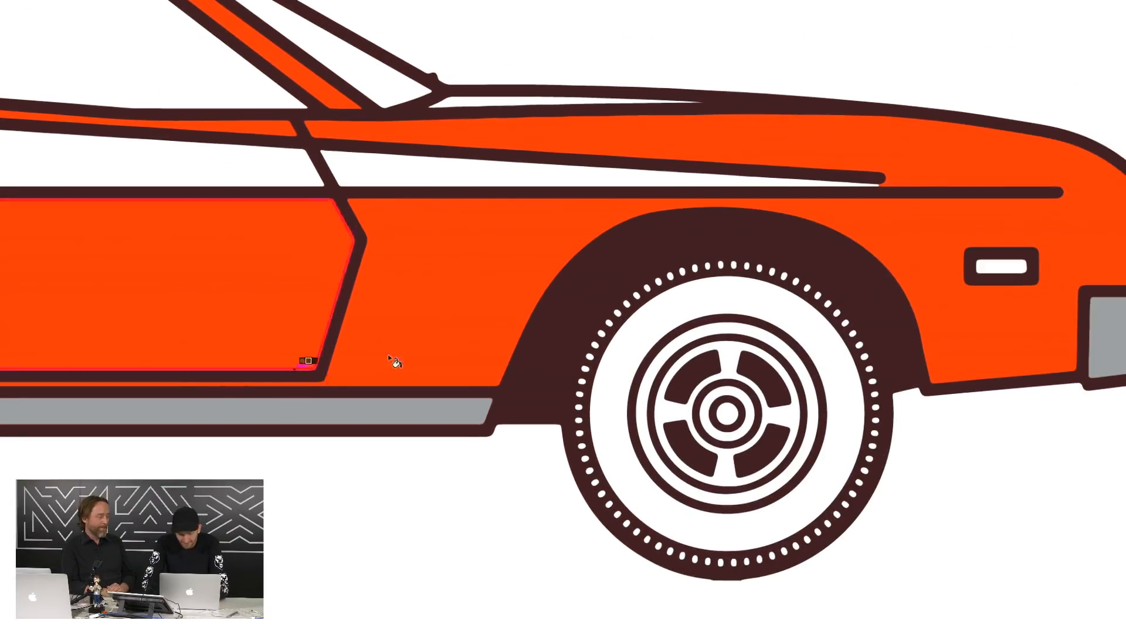
{"action": "left_click", "coordinate": [641, 319]}
{"action": "scroll", "coordinate": [407, 393], "scroll_direction": "left", "scroll_amount": 4}
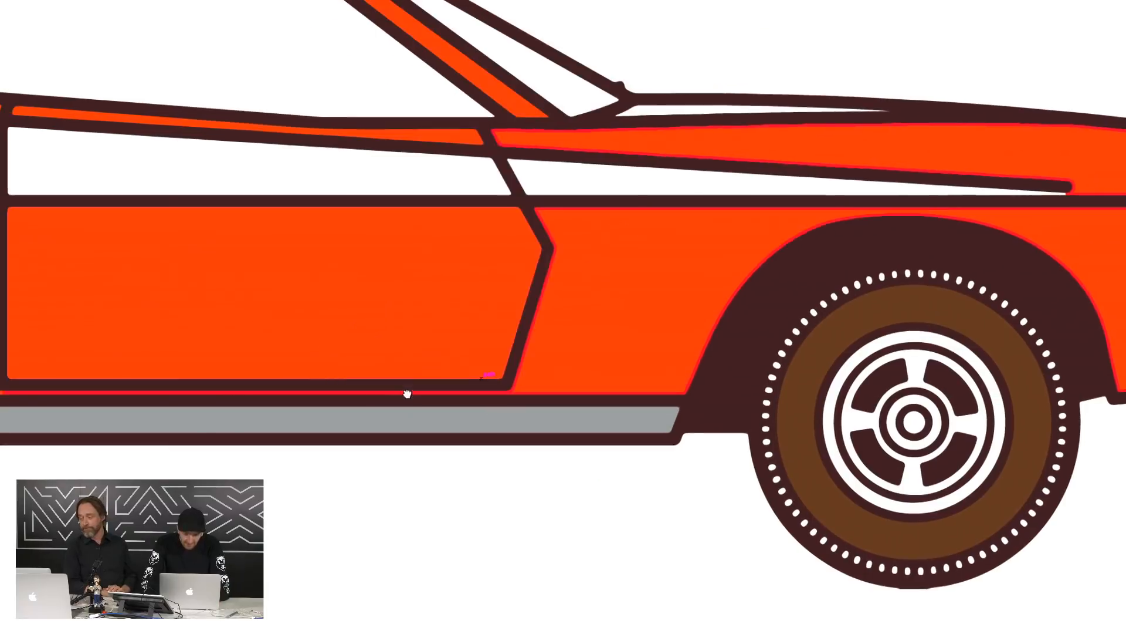
Sample the grey from the rear wheel's hub and fill the front wheel's hub, inner ring, spokes and outer rim with it
{"action": "scroll", "coordinate": [407, 393], "scroll_direction": "left", "scroll_amount": 7}
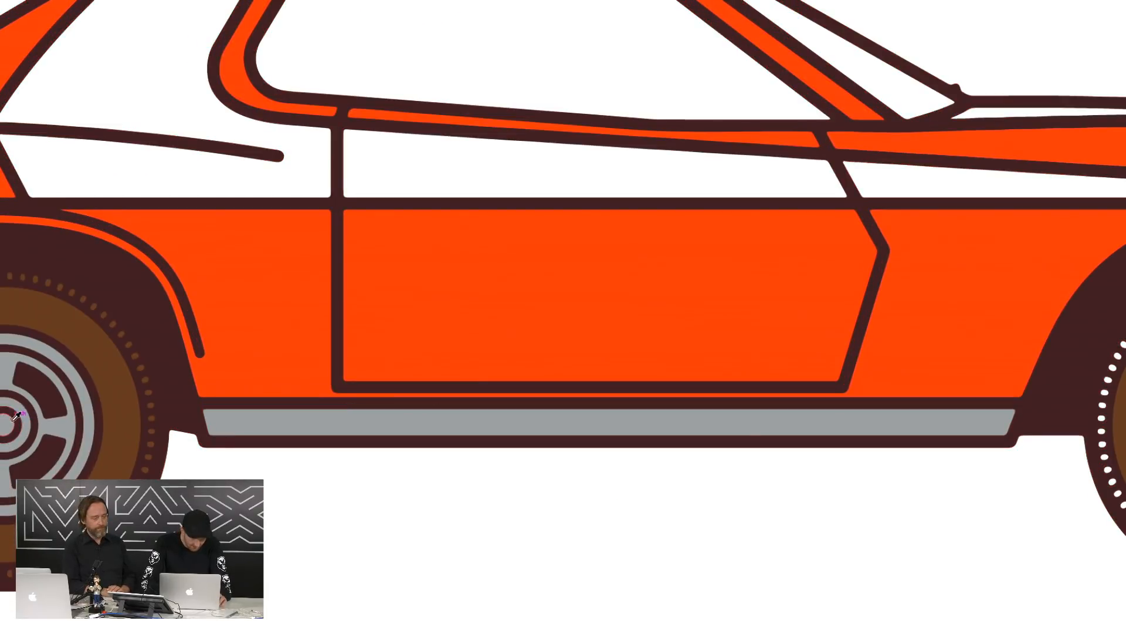
{"action": "scroll", "coordinate": [293, 397], "scroll_direction": "right", "scroll_amount": 8}
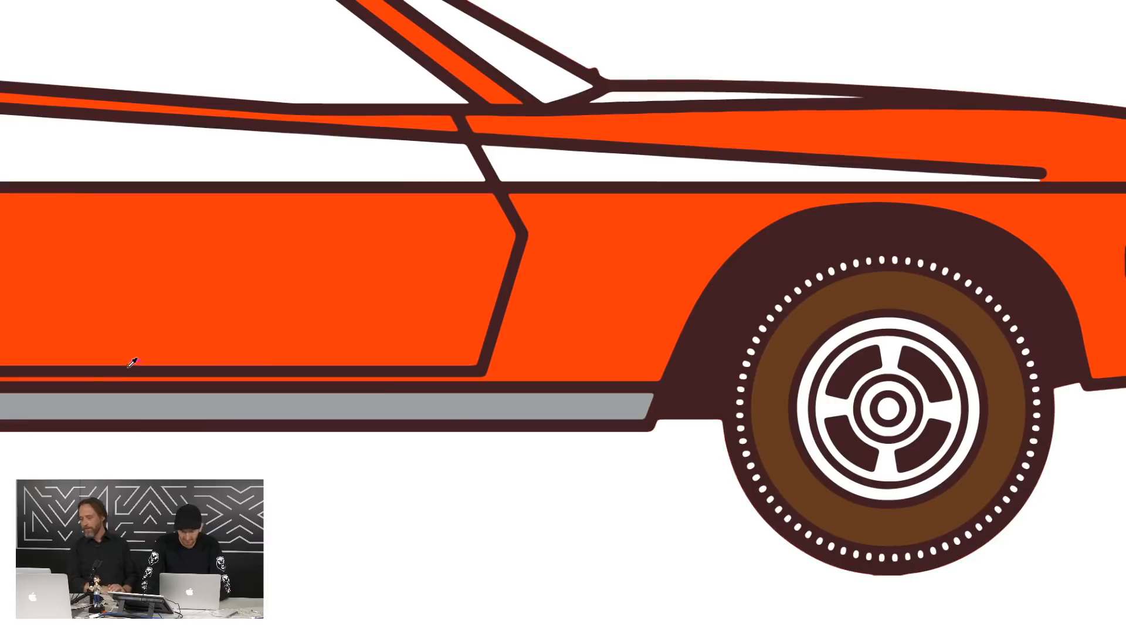
{"action": "left_click", "coordinate": [895, 406]}
{"action": "left_click", "coordinate": [891, 387]}
{"action": "left_click", "coordinate": [892, 350]}
{"action": "left_click", "coordinate": [891, 323]}
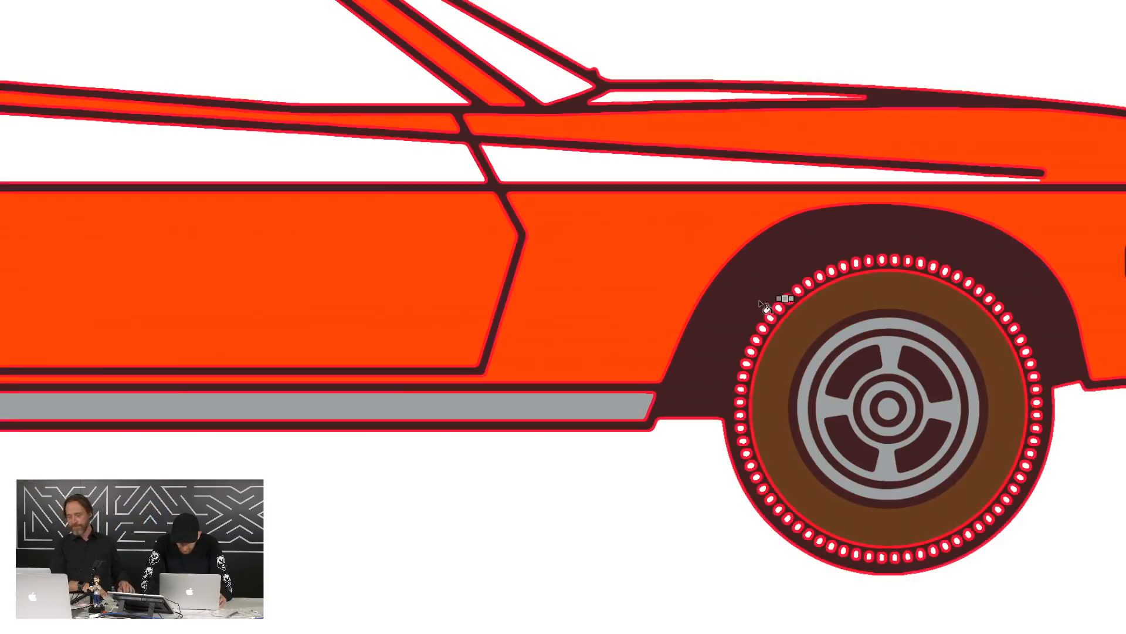
Draw a grey circle over the whole front wheel and send it behind the artwork so it fills the tread dots
{"action": "key", "text": "l"}
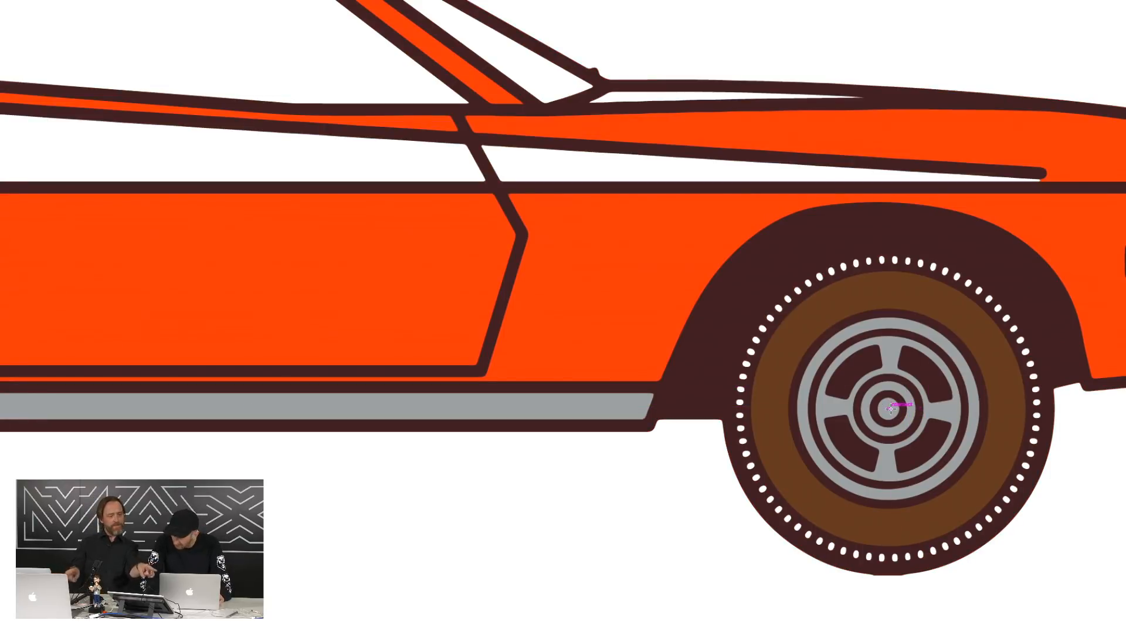
{"action": "left_click_drag", "start_coordinate": [973, 501], "coordinate": [1052, 569]}
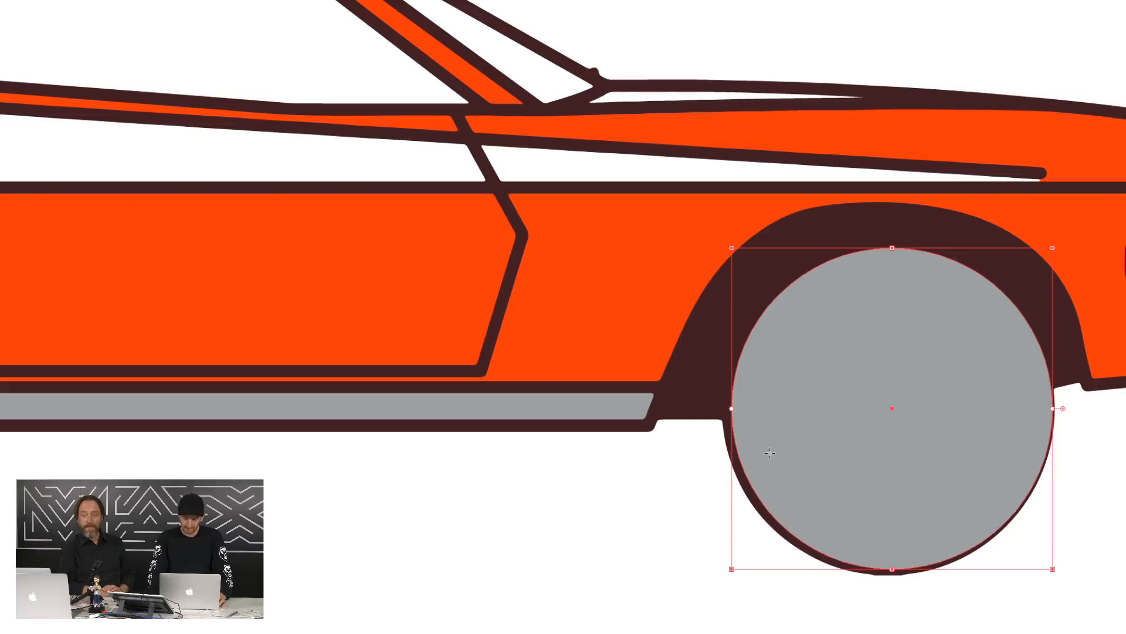
{"action": "right_click", "coordinate": [803, 402]}
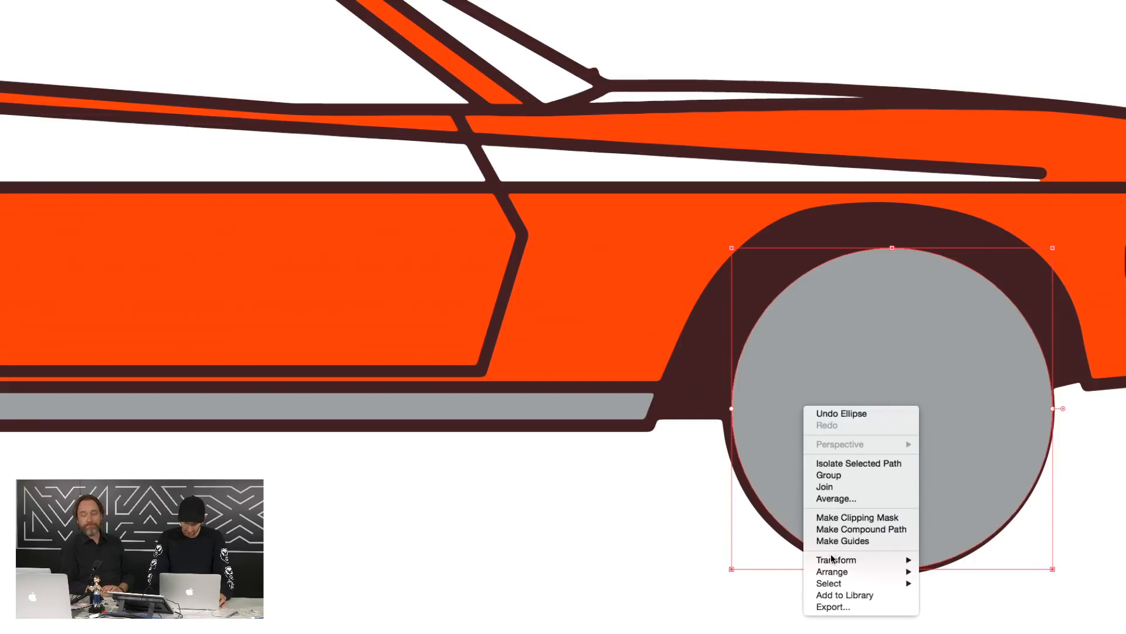
{"action": "mouse_move", "coordinate": [838, 573]}
{"action": "left_click", "coordinate": [969, 608]}
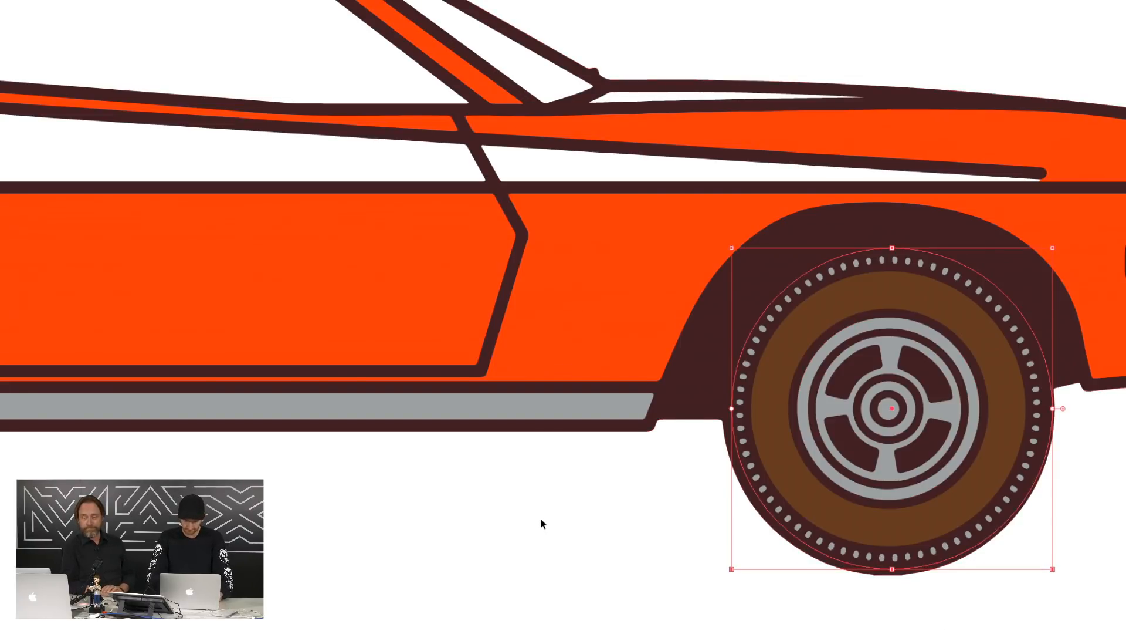
{"action": "left_click", "coordinate": [540, 517]}
{"action": "key", "text": "super+z"}
{"action": "key", "text": "super+shift+z"}
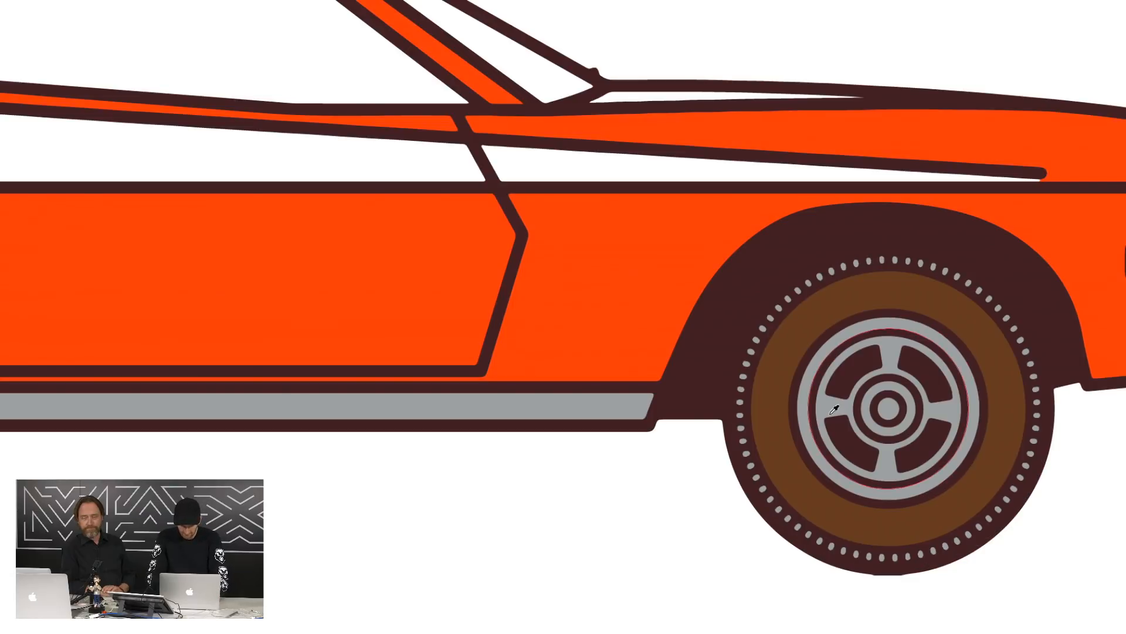
Recolour the circle behind the front wheel's tread dots with the brown sampled from the tire, then deselect it
{"action": "key", "text": "i"}
{"action": "key", "text": "v"}
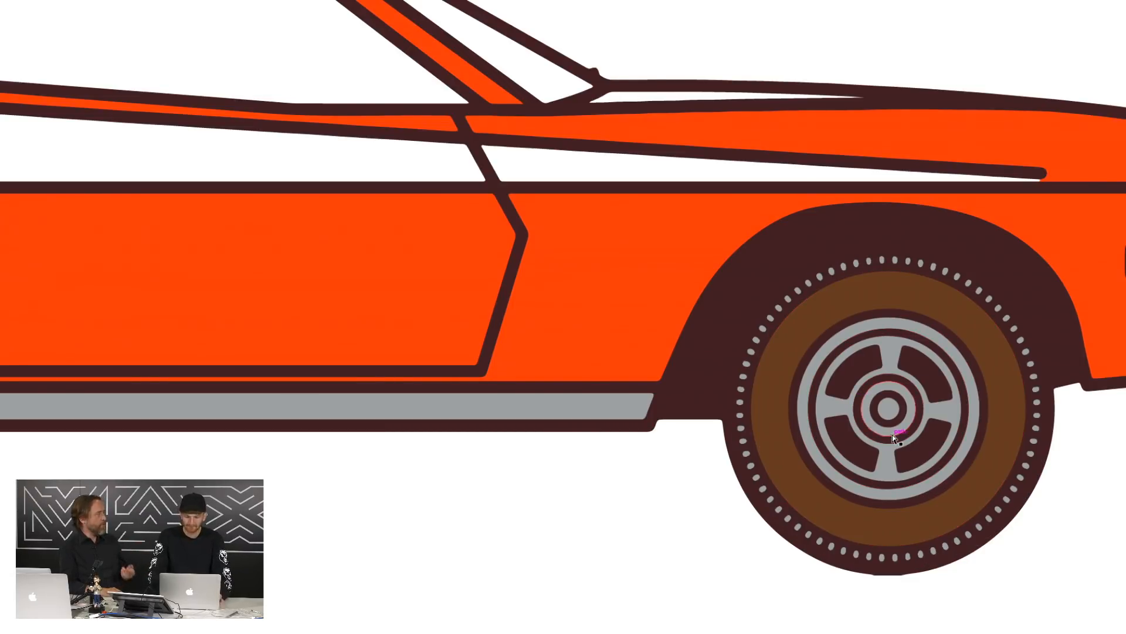
{"action": "key", "text": "super+="}
{"action": "key", "text": "super+="}
{"action": "left_click_drag", "start_coordinate": [990, 425], "coordinate": [578, 354]}
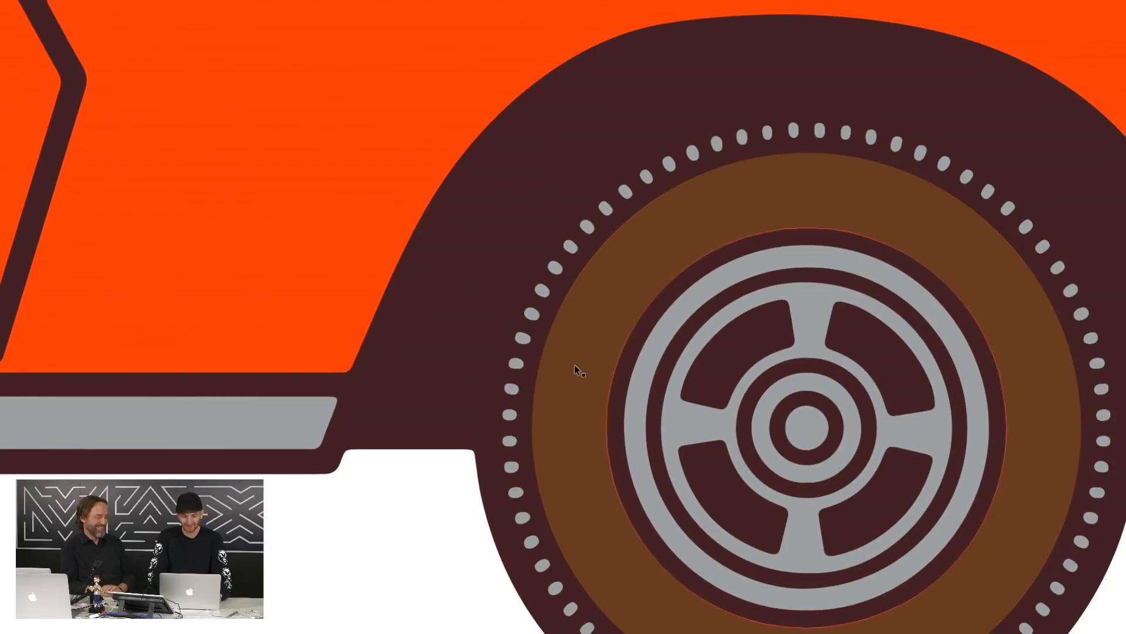
{"action": "key", "text": "super+z"}
{"action": "key", "text": "super+z"}
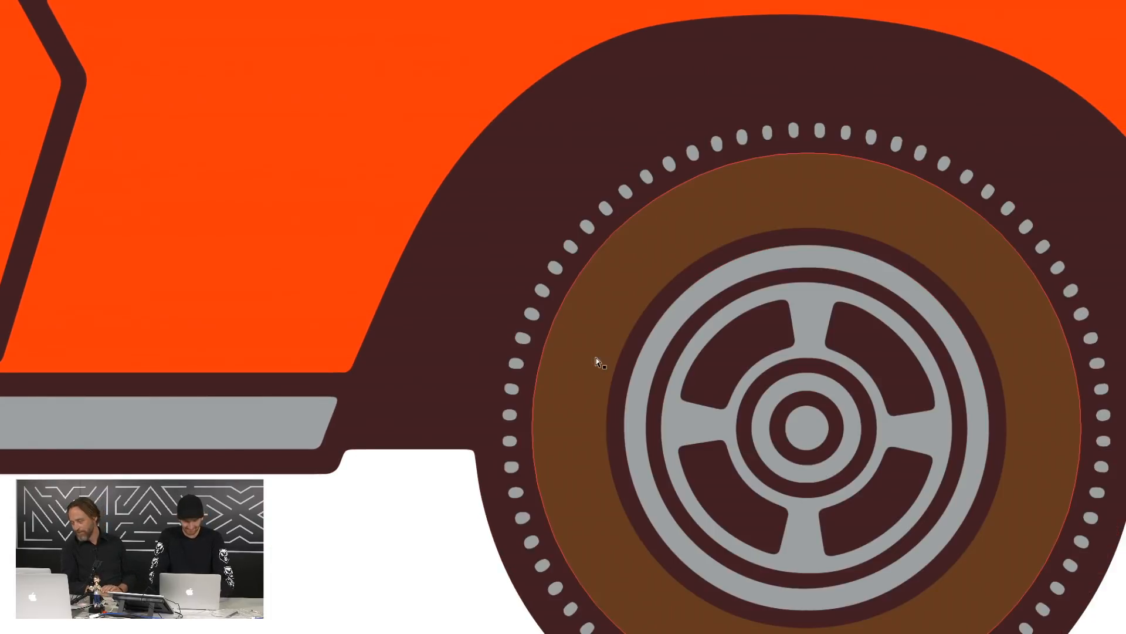
{"action": "key", "text": "i"}
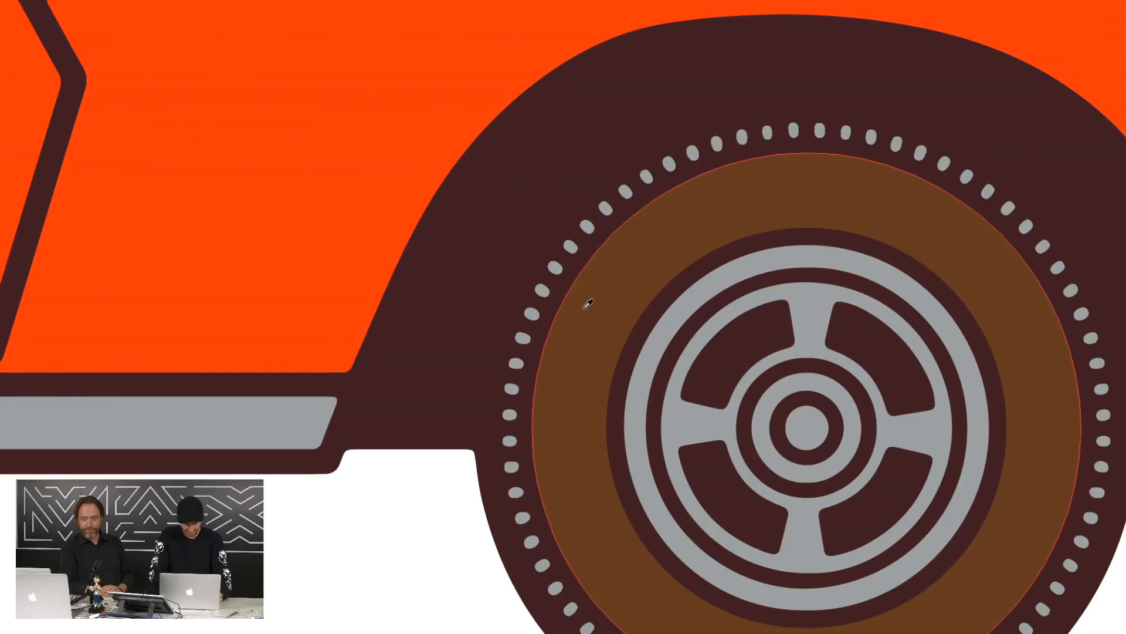
{"action": "left_click", "coordinate": [551, 273]}
{"action": "key", "text": "i"}
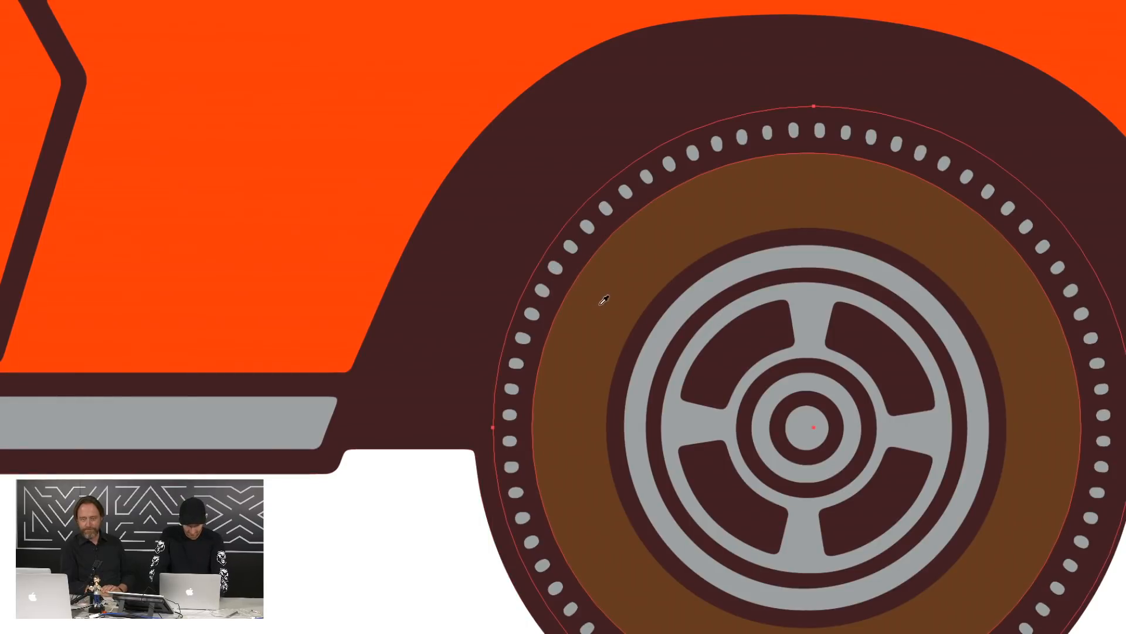
{"action": "left_click", "coordinate": [604, 299]}
{"action": "key", "text": "super+shift+a"}
{"action": "key", "text": "super+minus"}
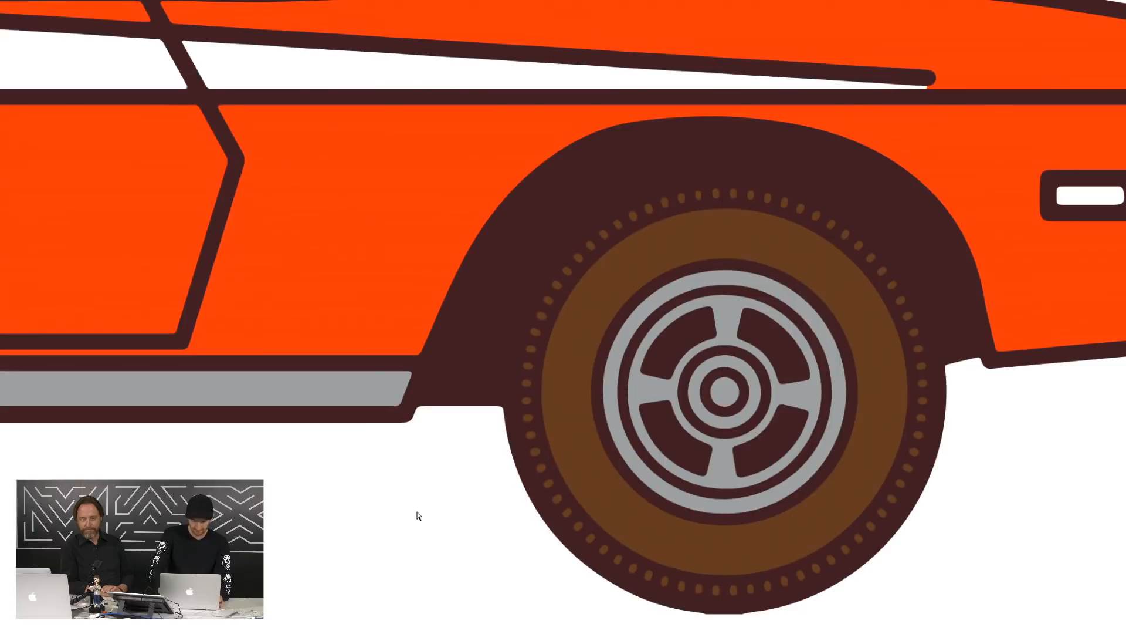
{"action": "key", "text": "super+minus"}
{"action": "key", "text": "super+minus"}
{"action": "left_click_drag", "start_coordinate": [459, 422], "coordinate": [618, 423]}
{"action": "key", "text": "super+equal"}
{"action": "key", "text": "super+equal"}
{"action": "key", "text": "super+equal"}
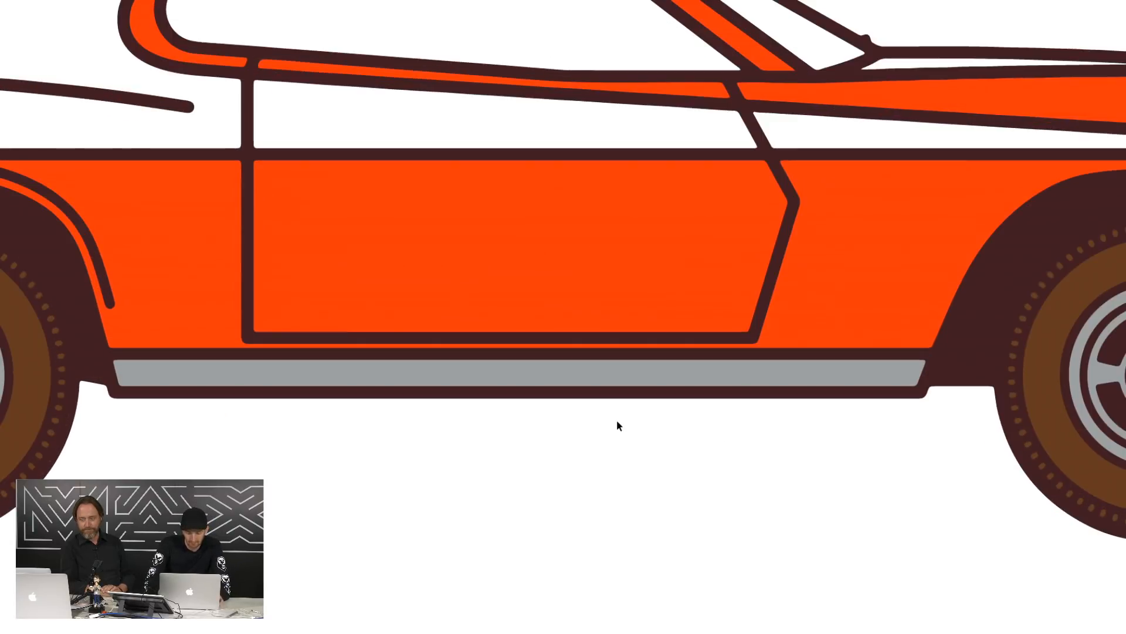
{"action": "right_click", "coordinate": [781, 374]}
{"action": "left_click", "coordinate": [688, 371]}
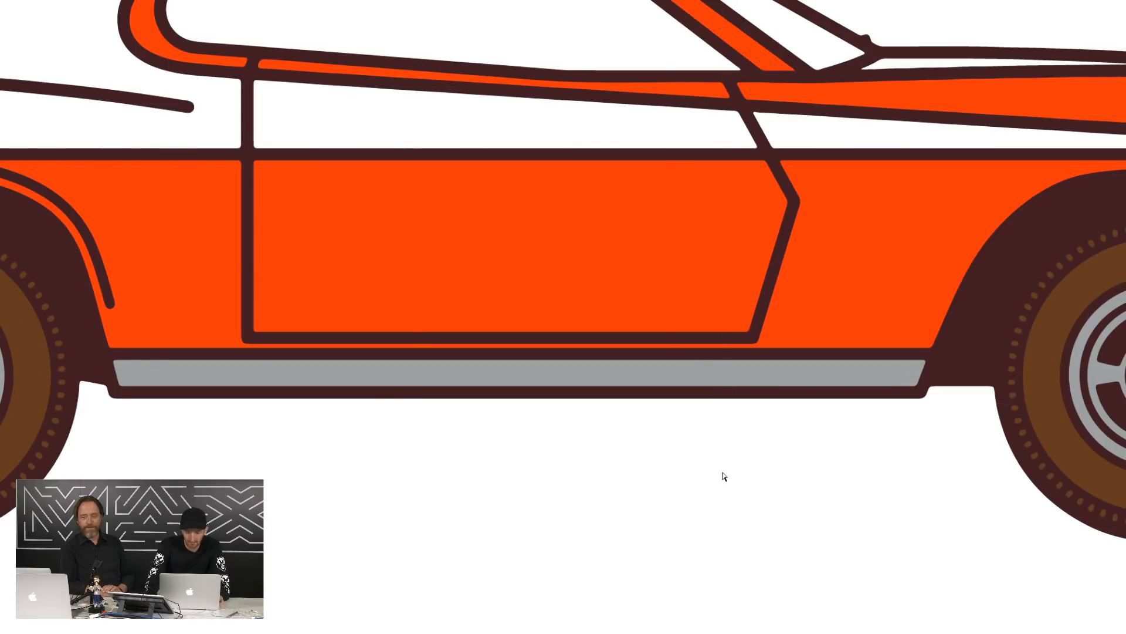
Lock the Wheels layer and make Layer 1 the active layer
{"action": "key", "text": "super+0"}
{"action": "key", "text": "Tab"}
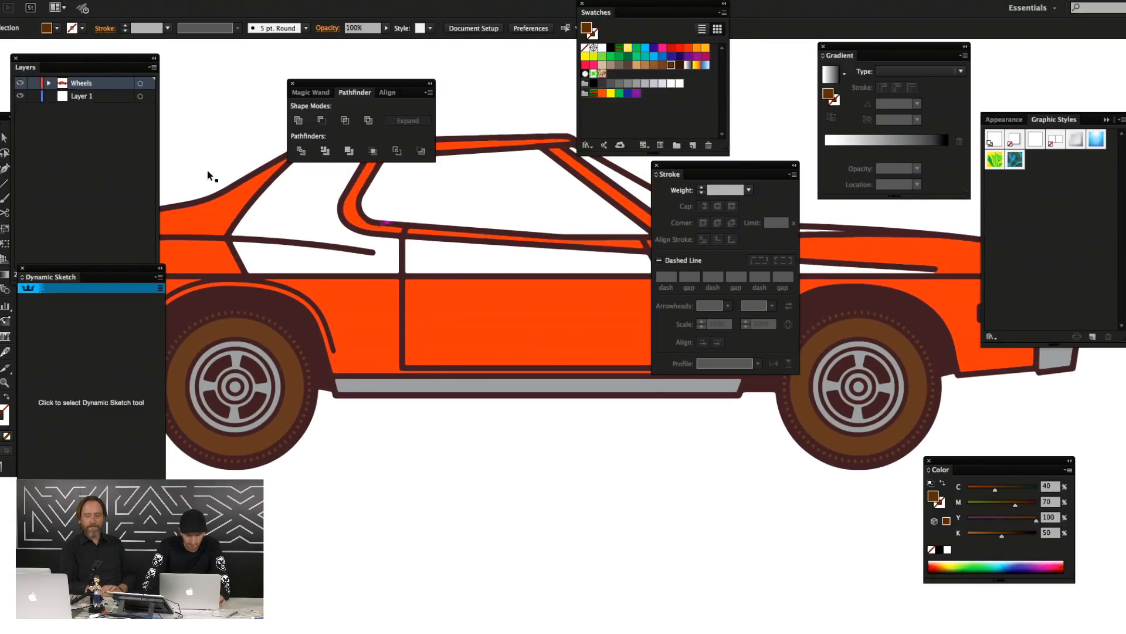
{"action": "left_click", "coordinate": [33, 83]}
{"action": "left_click", "coordinate": [90, 101]}
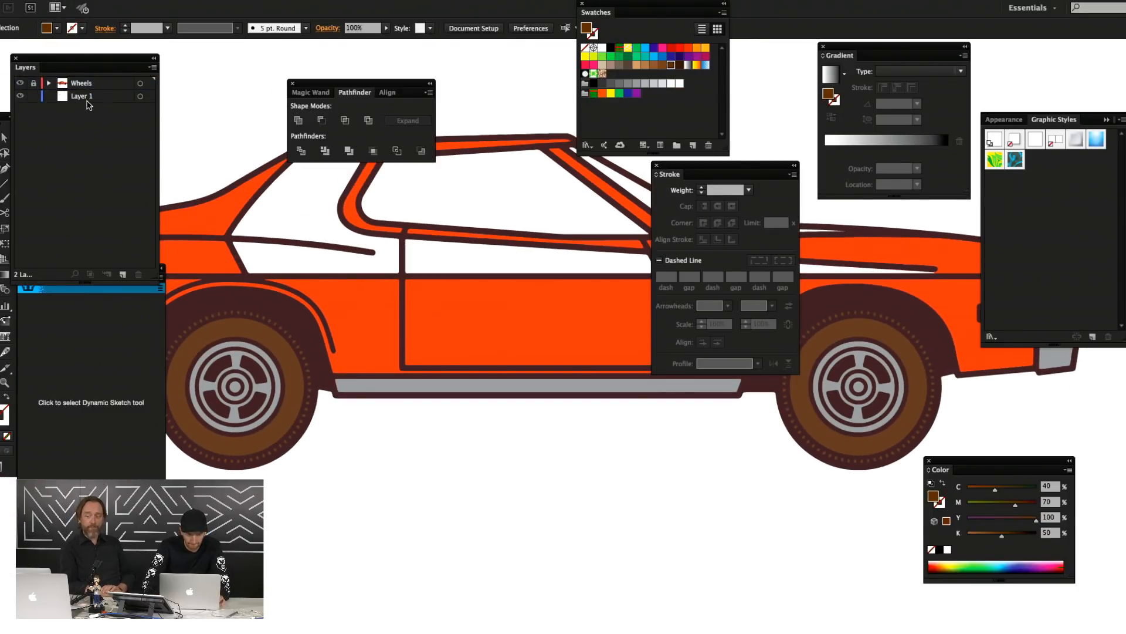
{"action": "key", "text": "Tab"}
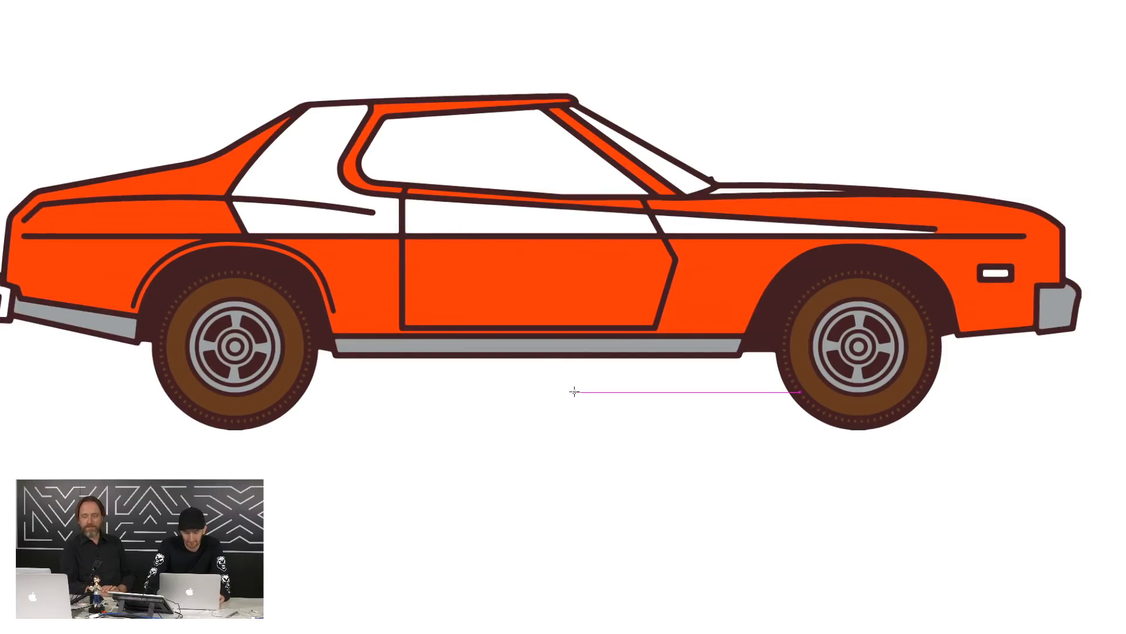
Draw a flat, car-length ellipse beneath the car as a ground shadow and nudge it down to the base of the tires
{"action": "key", "text": "super+minus"}
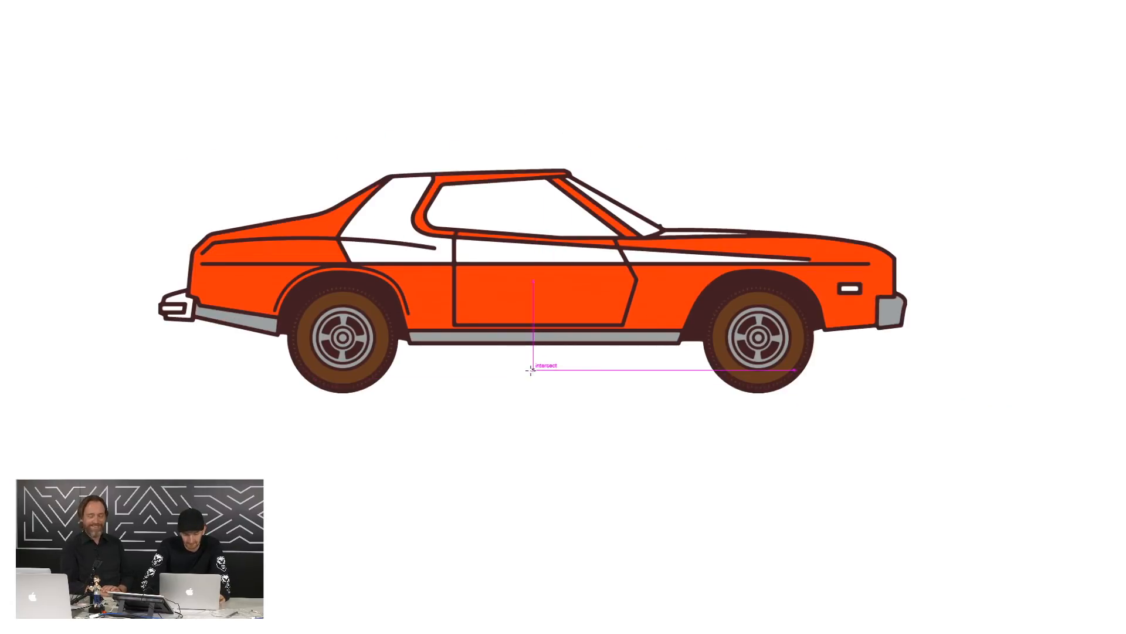
{"action": "left_click_drag", "start_coordinate": [531, 370], "coordinate": [903, 383]}
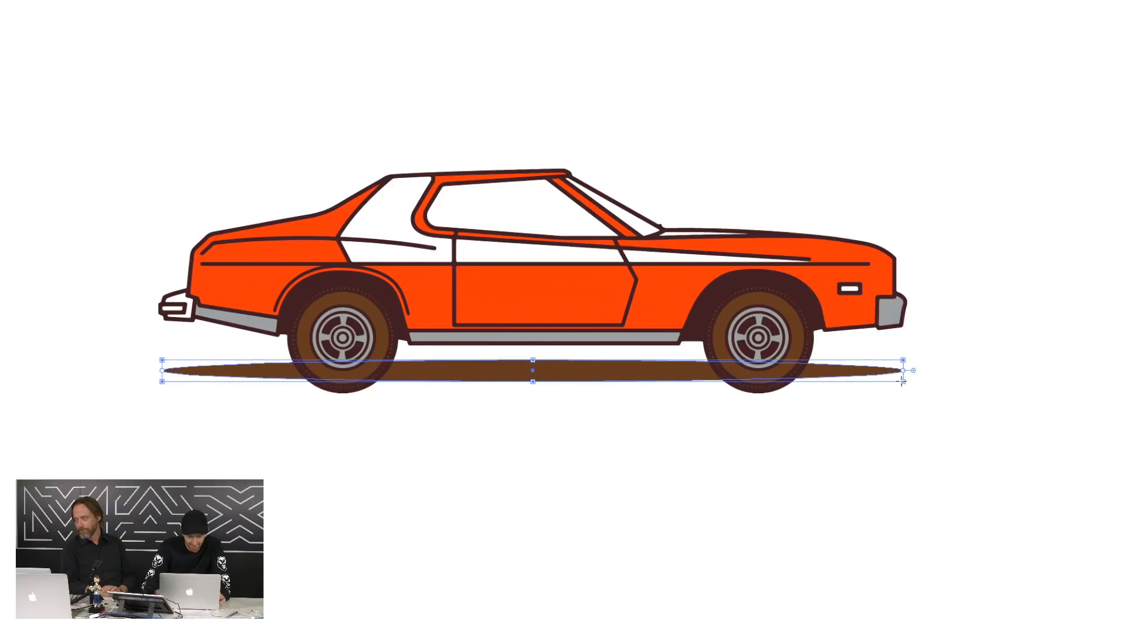
{"action": "key", "text": "Down"}
{"action": "key", "text": "Down"}
{"action": "key", "text": "Down"}
{"action": "key", "text": "Down"}
{"action": "key", "text": "Down"}
{"action": "key", "text": "Down"}
Sample the dark maroon of the front wheel arch as the shadow ellipse's fill and deselect it
{"action": "key", "text": "i"}
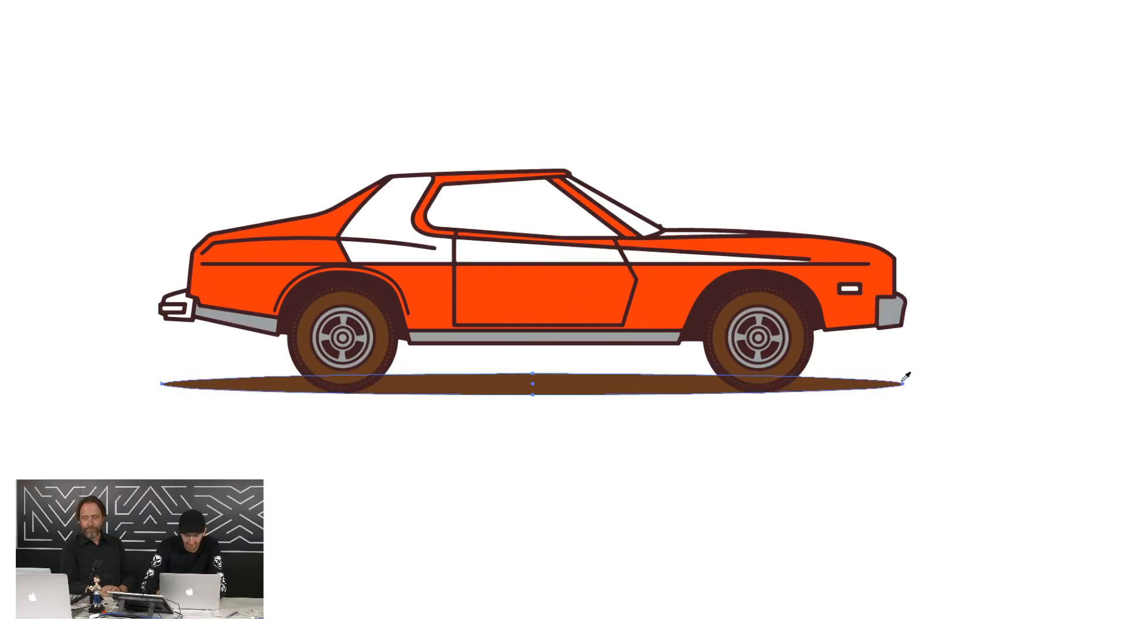
{"action": "left_click", "coordinate": [743, 281]}
{"action": "key", "text": "v"}
{"action": "left_click", "coordinate": [918, 406]}
On a new layer, draw a dark circle offset behind the front wheel as the far-side wheel and copy it behind the rear wheel
{"action": "key", "text": "f"}
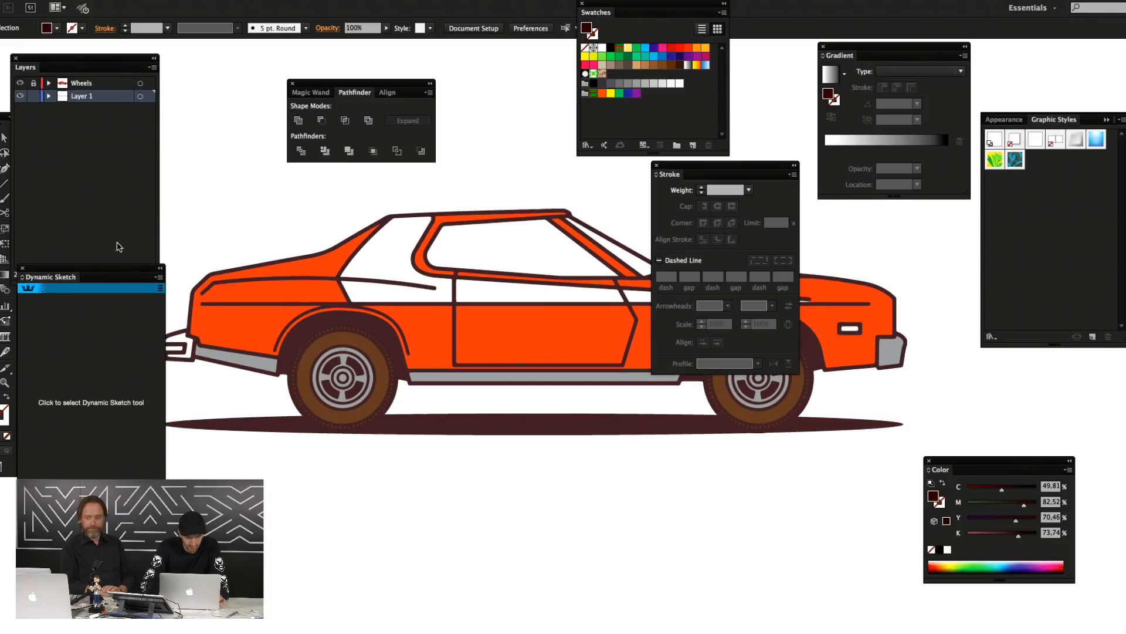
{"action": "key", "text": "f"}
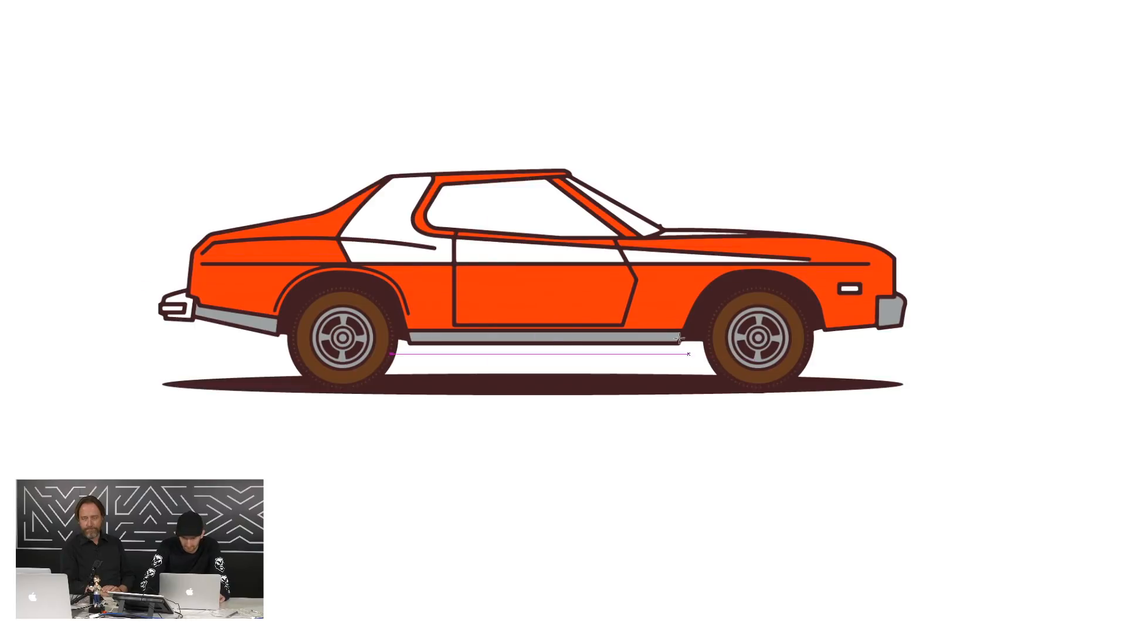
{"action": "mouse_move", "coordinate": [758, 337]}
{"action": "left_mouse_down"}
{"action": "mouse_move", "coordinate": [813, 390]}
{"action": "mouse_move", "coordinate": [782, 390]}
{"action": "mouse_move", "coordinate": [794, 390]}
{"action": "left_mouse_up"}
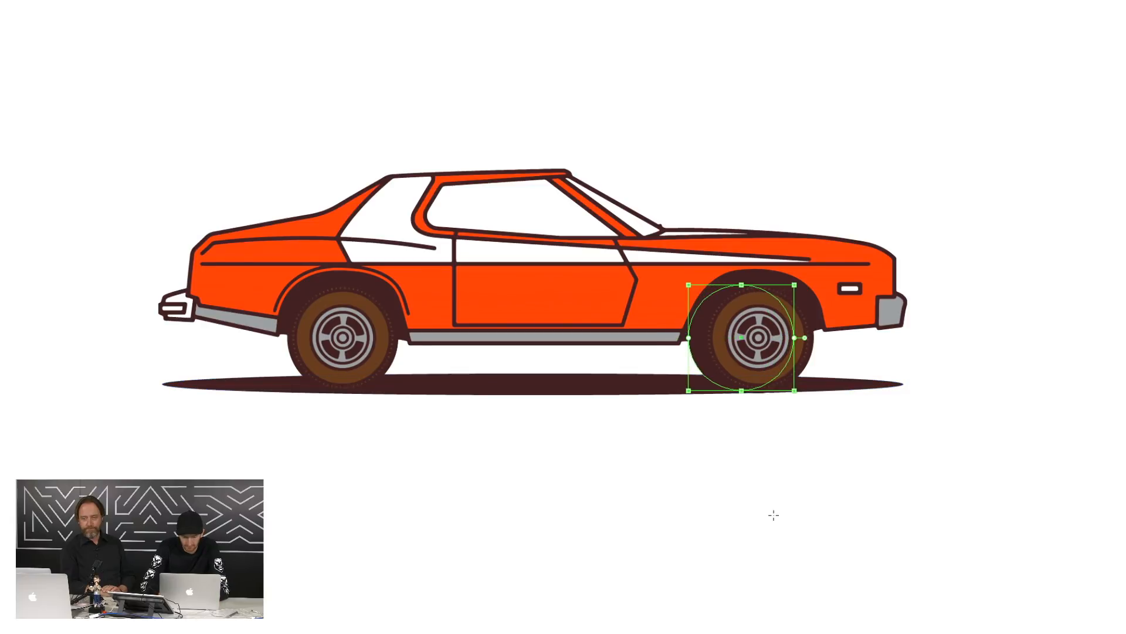
{"action": "left_click", "coordinate": [736, 473], "text": "super"}
{"action": "left_click_drag", "start_coordinate": [704, 371], "coordinate": [319, 347]}
{"action": "left_click", "coordinate": [578, 488], "text": "super"}
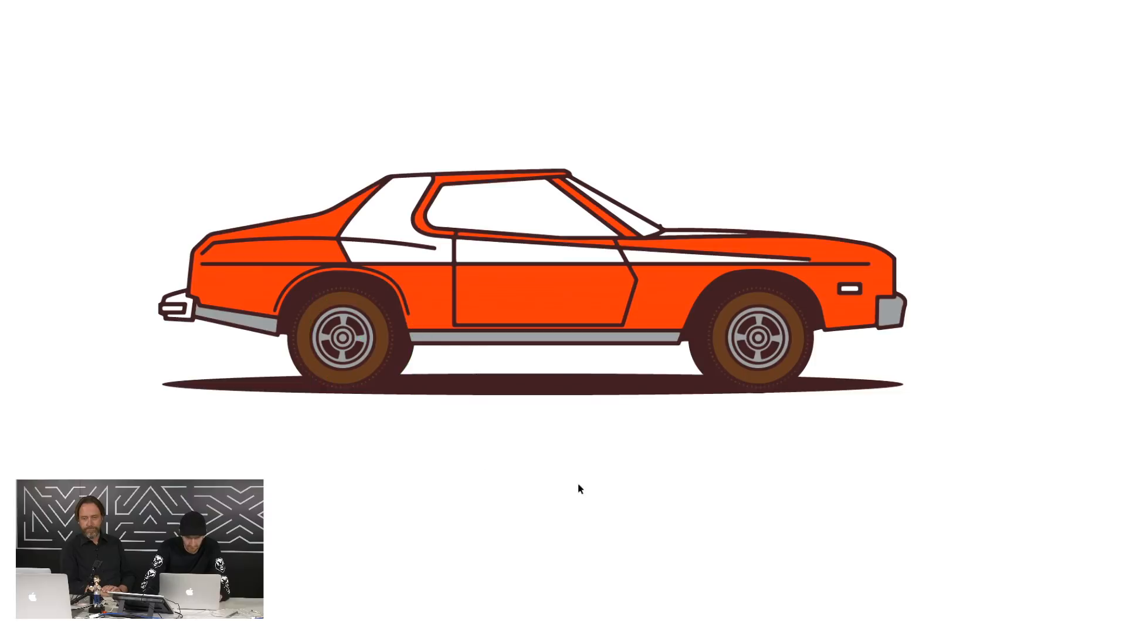
Nudge the far-side rear wheel circle slightly towards the front of the car and deselect it
{"action": "left_click", "coordinate": [408, 356]}
{"action": "key", "text": "Right"}
{"action": "key", "text": "Right"}
{"action": "key", "text": "Right"}
{"action": "key", "text": "Right"}
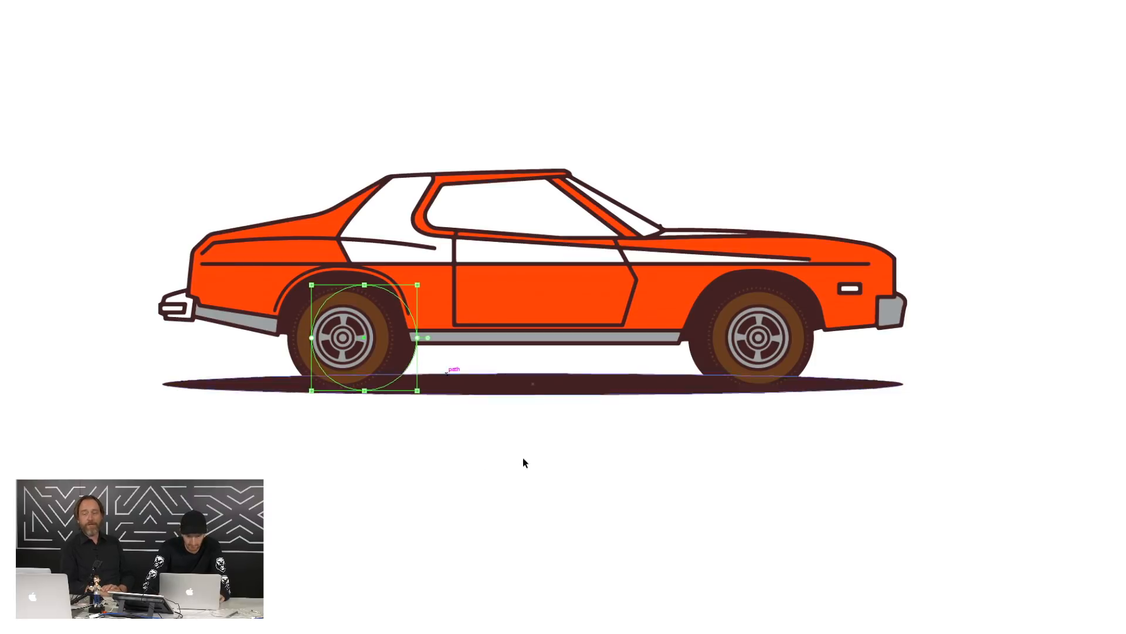
{"action": "left_click", "coordinate": [523, 461]}
Compare the side window area with the reference car photo in the browser and return to the Illustrator artwork
{"action": "key", "text": "super+equal"}
{"action": "key", "text": "super+equal"}
{"action": "key", "text": "super+equal"}
{"action": "scroll", "coordinate": [467, 505], "scroll_direction": "down", "scroll_amount": 1}
{"action": "scroll", "coordinate": [467, 505], "scroll_direction": "up", "scroll_amount": 5}
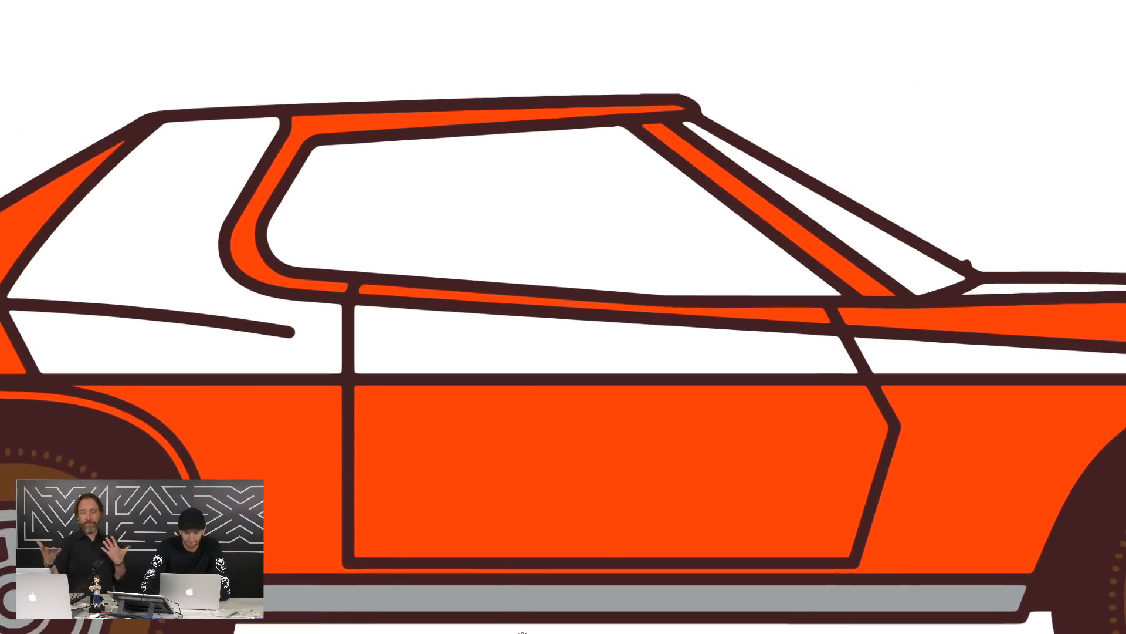
{"action": "key", "text": "super+Tab"}
{"action": "key", "text": "super+Tab"}
{"action": "key", "text": "super+Tab"}
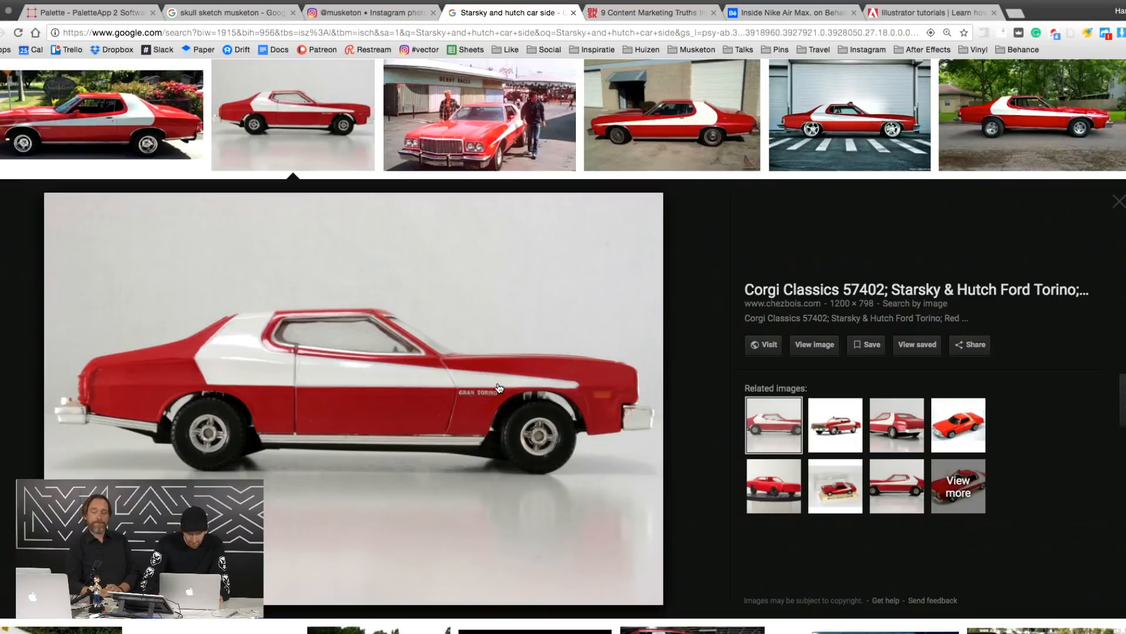
{"action": "key", "text": "super+Tab"}
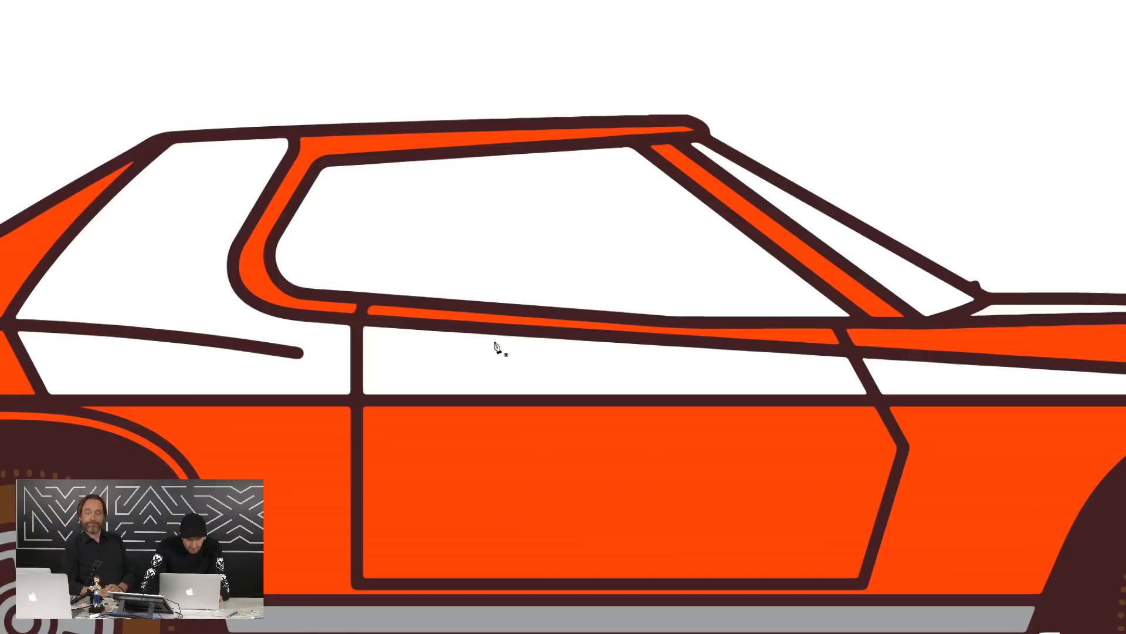
Draw a thin dark wedge with the Pen tool along the sloping front edge of the side window, widening towards its base
{"action": "left_click", "coordinate": [835, 316]}
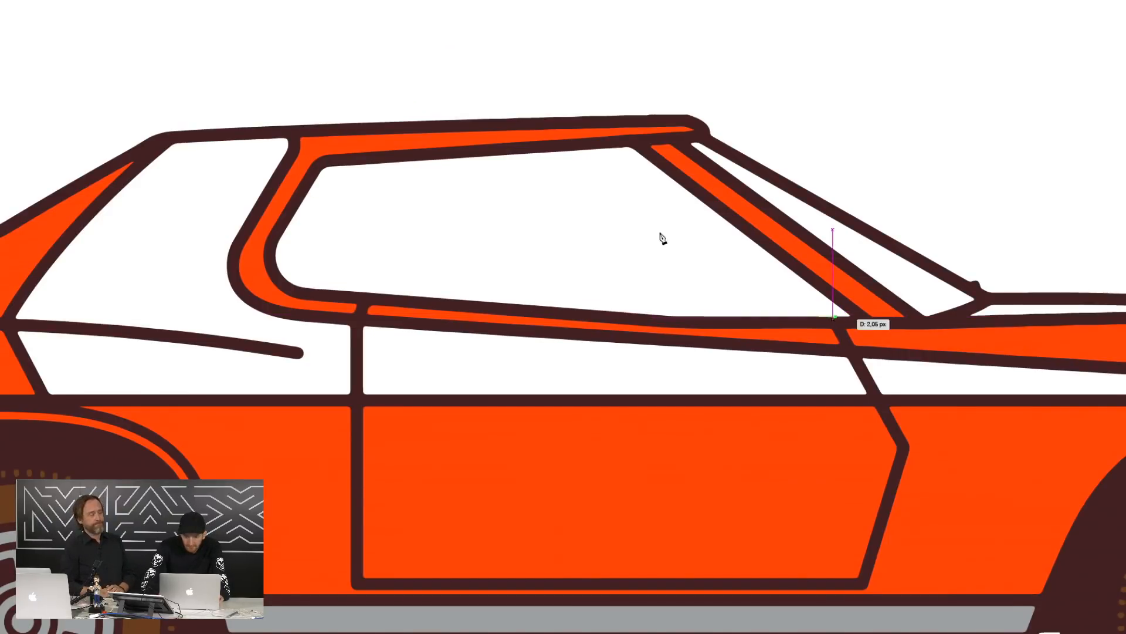
{"action": "left_click", "coordinate": [628, 144]}
{"action": "left_click", "coordinate": [835, 317]}
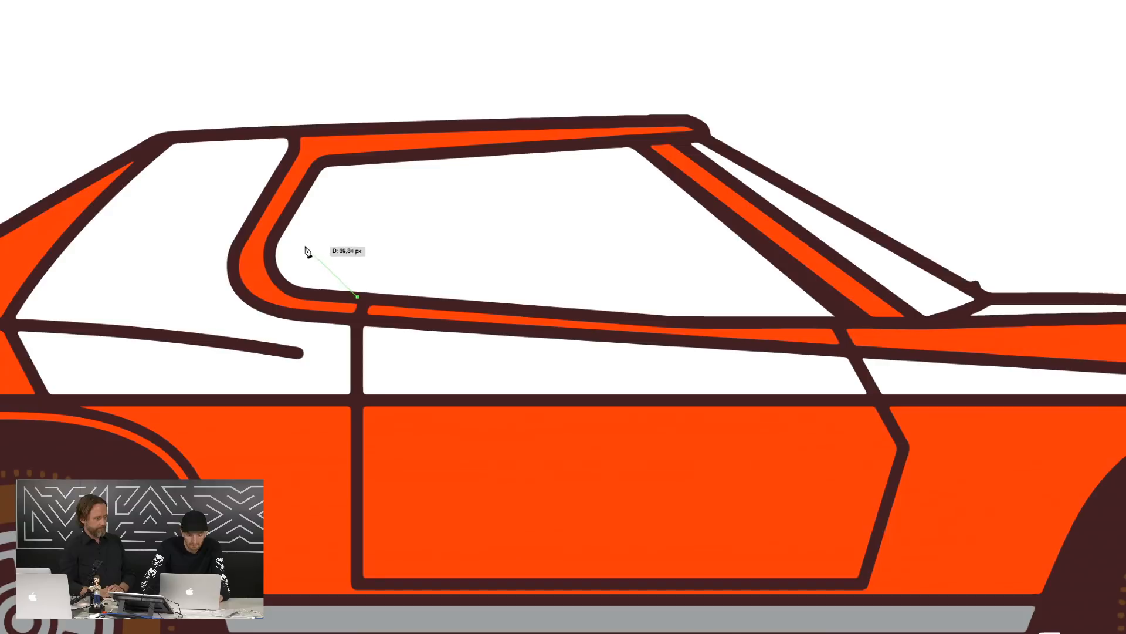
Draw a dark inner frame shape with the Pen tool along the side window's rear and upper edges, curving its lower corner to the outline
{"action": "left_click_drag", "start_coordinate": [313, 231], "coordinate": [316, 216]}
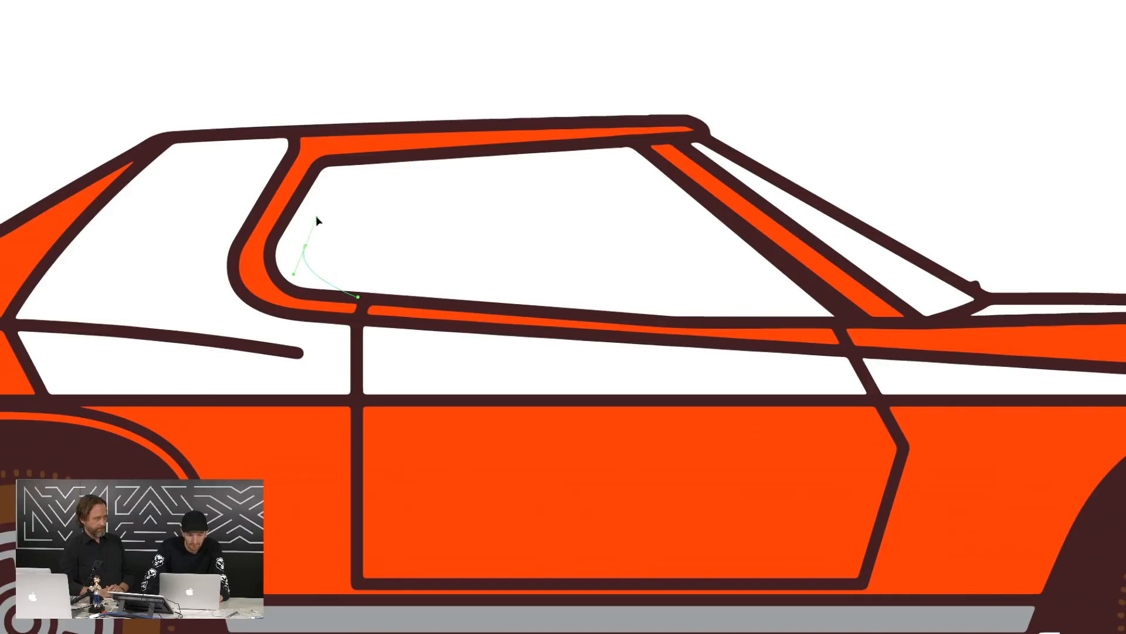
{"action": "left_click", "coordinate": [336, 187]}
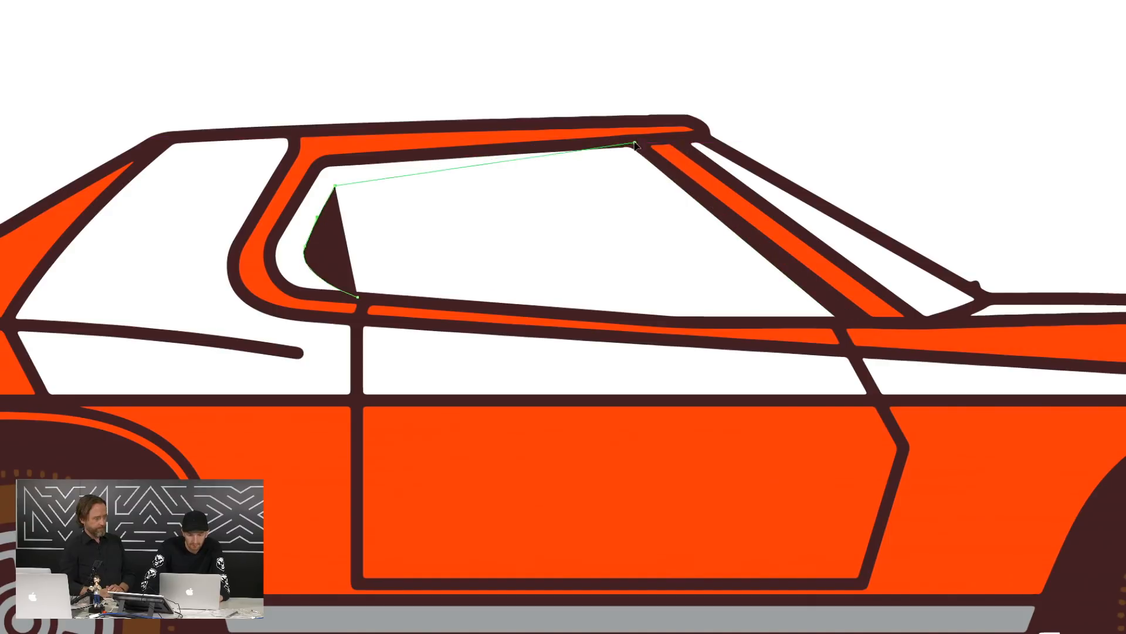
{"action": "left_click", "coordinate": [634, 142]}
{"action": "left_click", "coordinate": [326, 167]}
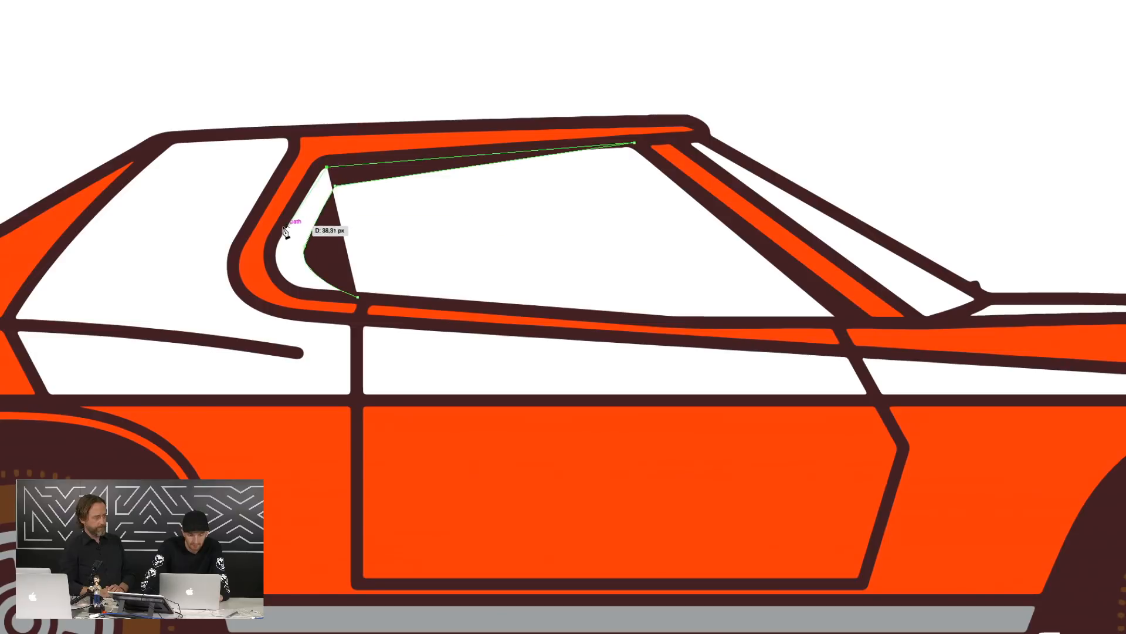
{"action": "left_click", "coordinate": [275, 238]}
{"action": "left_click", "coordinate": [271, 267]}
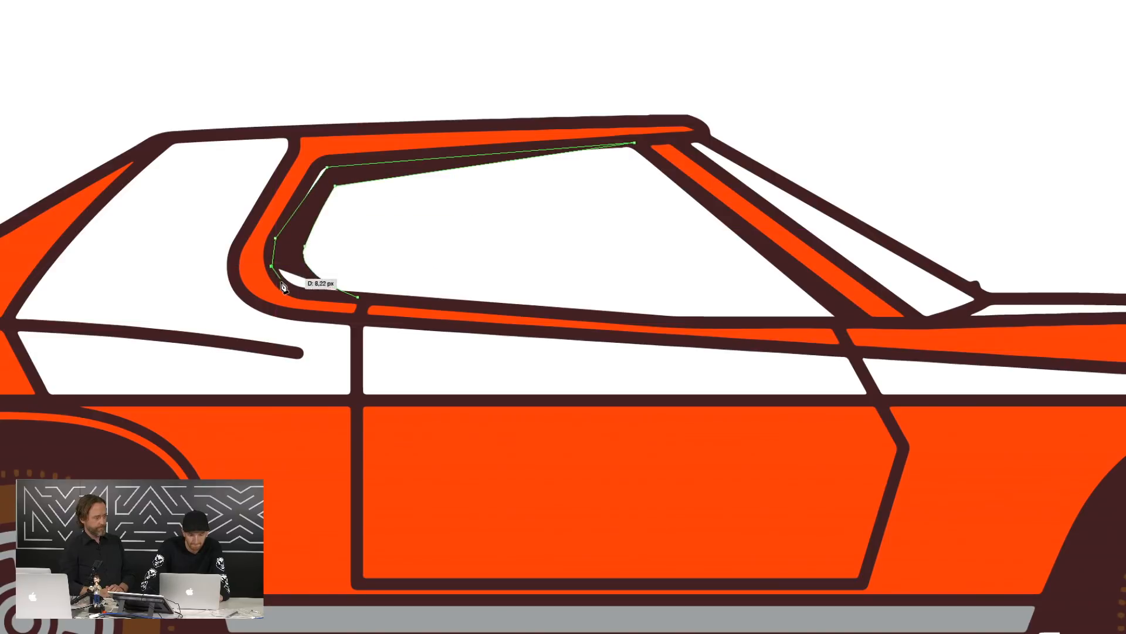
{"action": "left_click", "coordinate": [356, 297]}
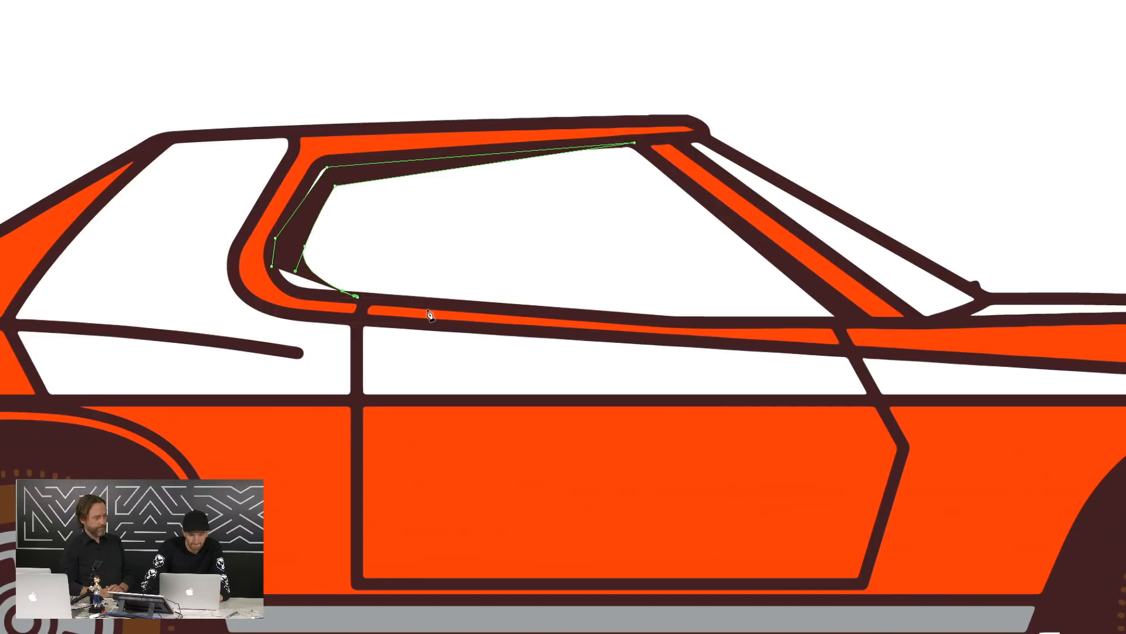
{"action": "left_click_drag", "start_coordinate": [357, 297], "coordinate": [378, 300]}
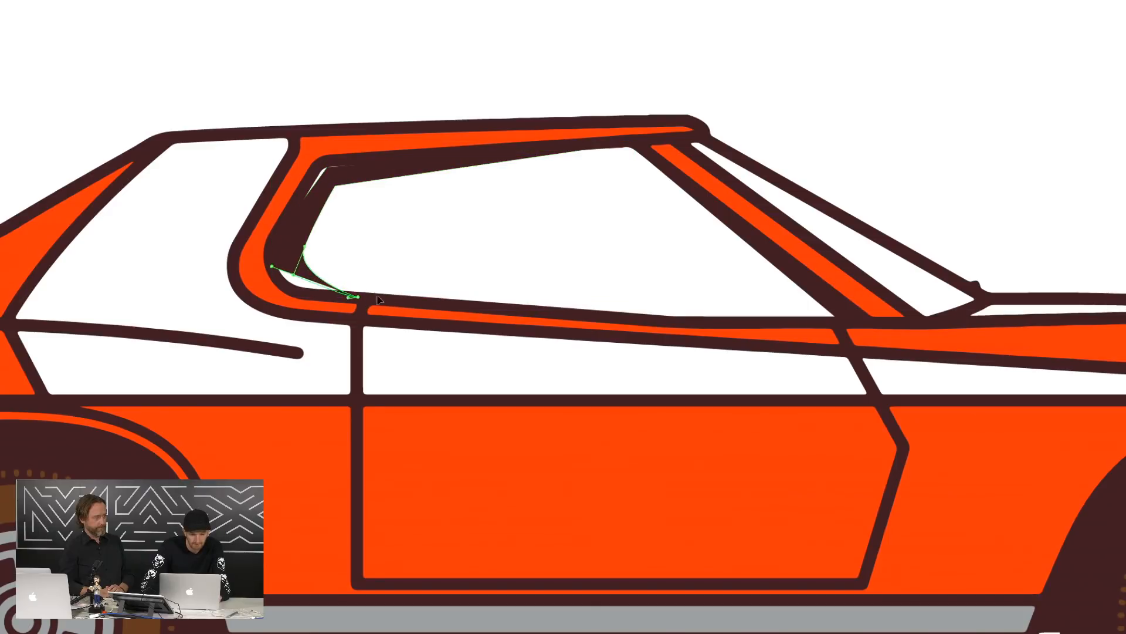
{"action": "left_click", "coordinate": [443, 297]}
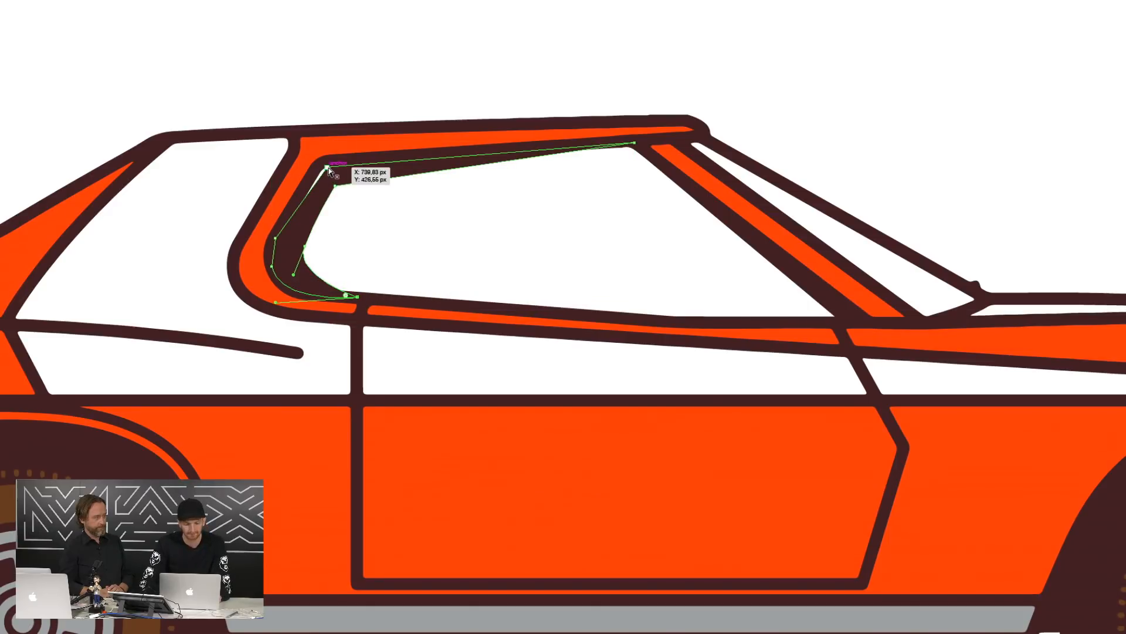
{"action": "left_click", "coordinate": [488, 219]}
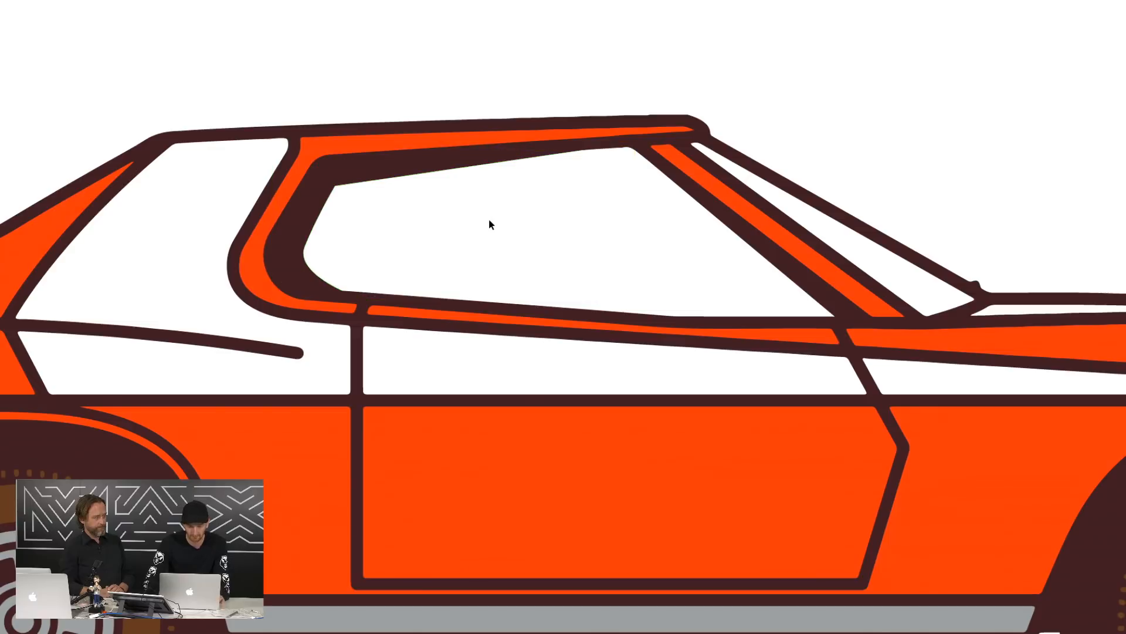
Nudge the inner upper-rear corner point of the dark window frame shape up and slightly towards the front of the car
{"action": "key", "text": "super+minus"}
{"action": "key", "text": "super+minus"}
{"action": "key", "text": "super+minus"}
{"action": "key", "text": "super+minus"}
{"action": "key", "text": "super+plus"}
{"action": "key", "text": "super+plus"}
{"action": "key", "text": "super+plus"}
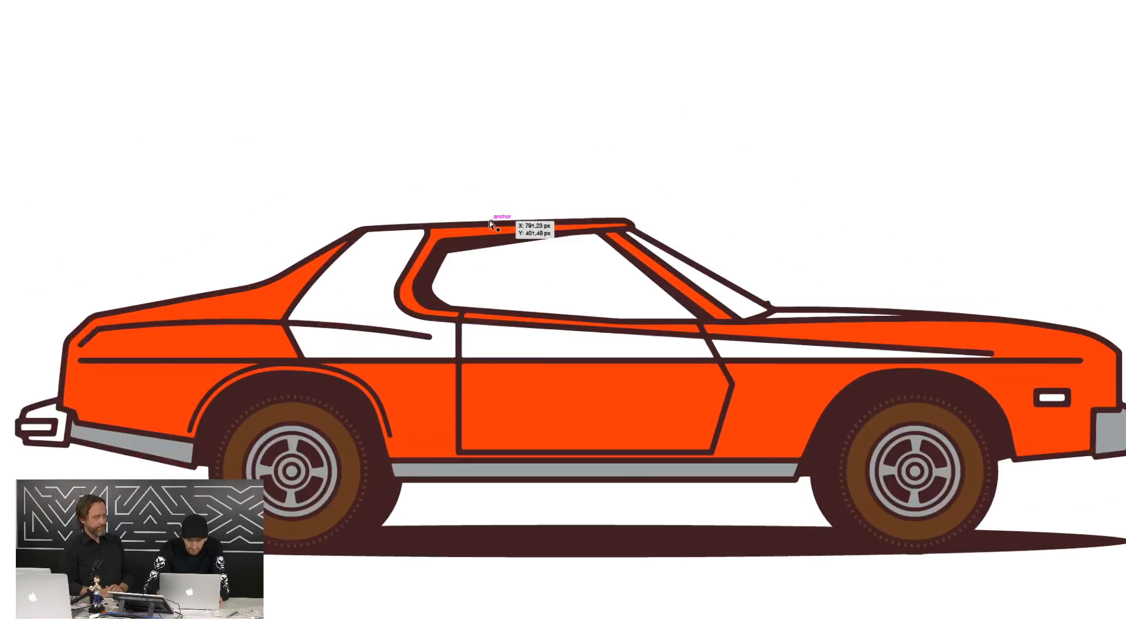
{"action": "key", "text": "Up"}
{"action": "key", "text": "Up"}
{"action": "key", "text": "Up"}
{"action": "key", "text": "Up"}
{"action": "key", "text": "Up"}
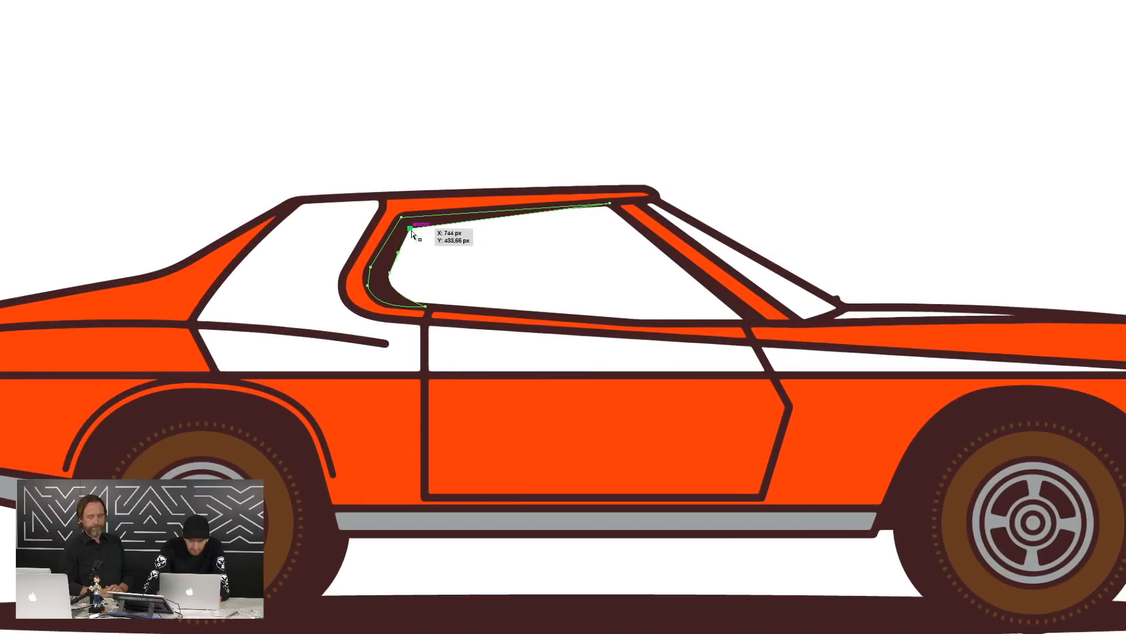
{"action": "key", "text": "Right"}
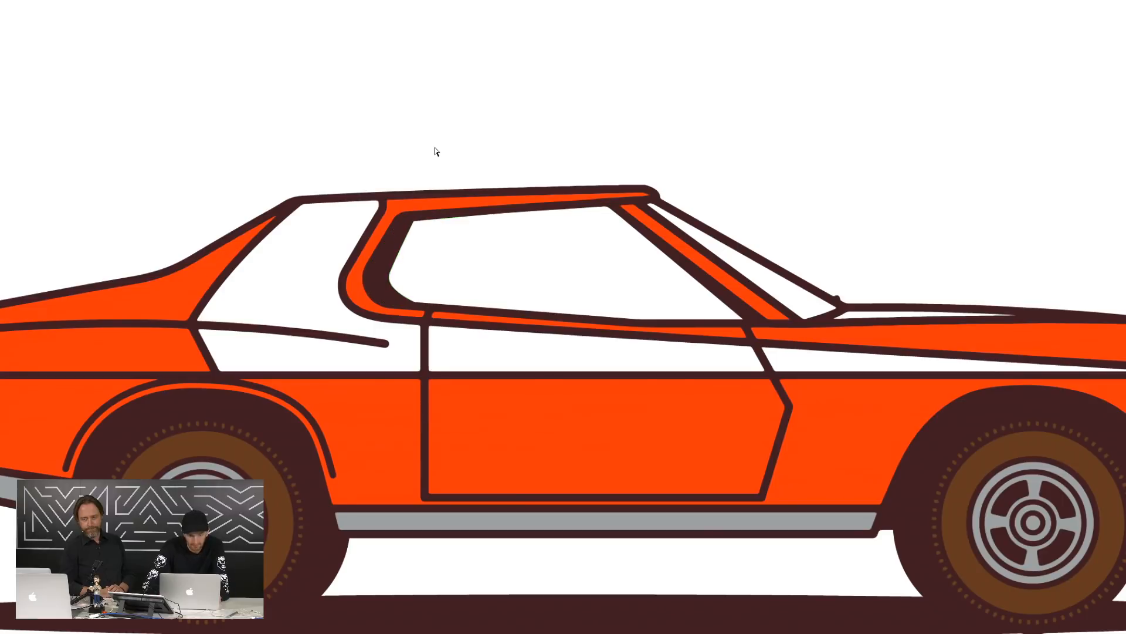
Set the fill colour to the light teal 5BD8CC, starting from the teal swatch
{"action": "key", "text": "super+minus"}
{"action": "key", "text": "super+minus"}
{"action": "key", "text": "Tab"}
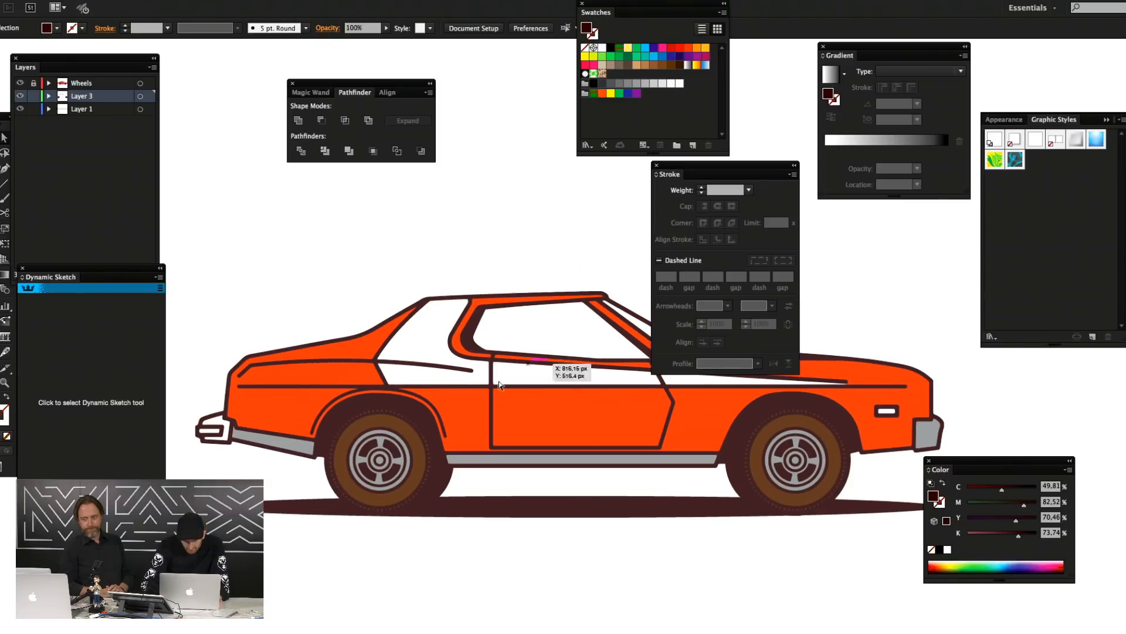
{"action": "key", "text": "Tab"}
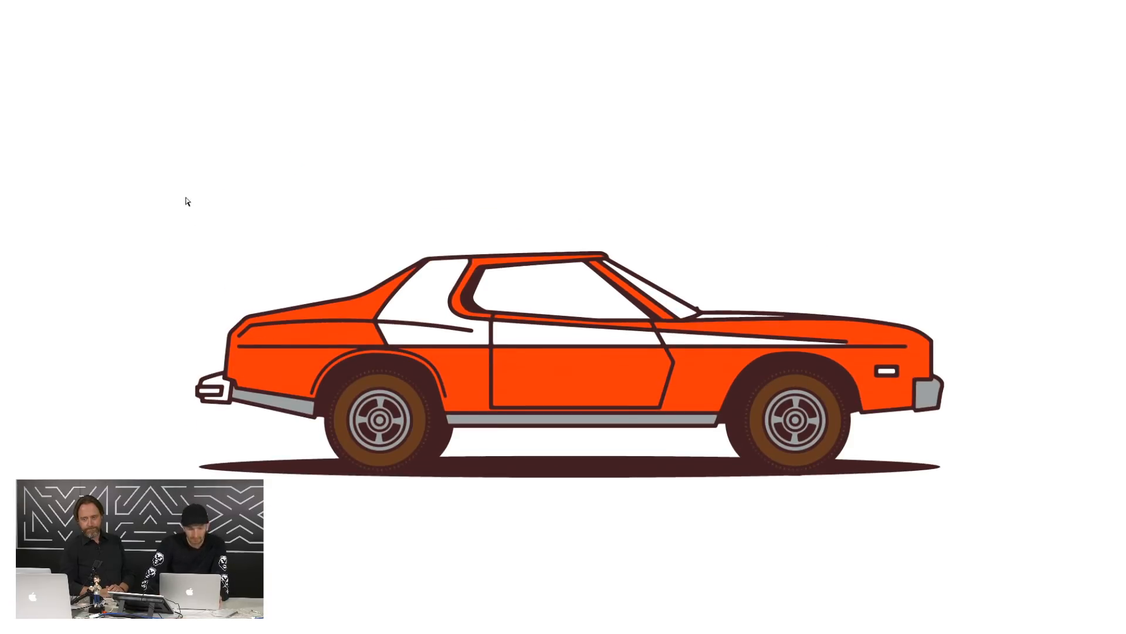
{"action": "key", "text": "super+plus"}
{"action": "key", "text": "super+plus"}
{"action": "left_click_drag", "start_coordinate": [161, 291], "coordinate": [576, 203]}
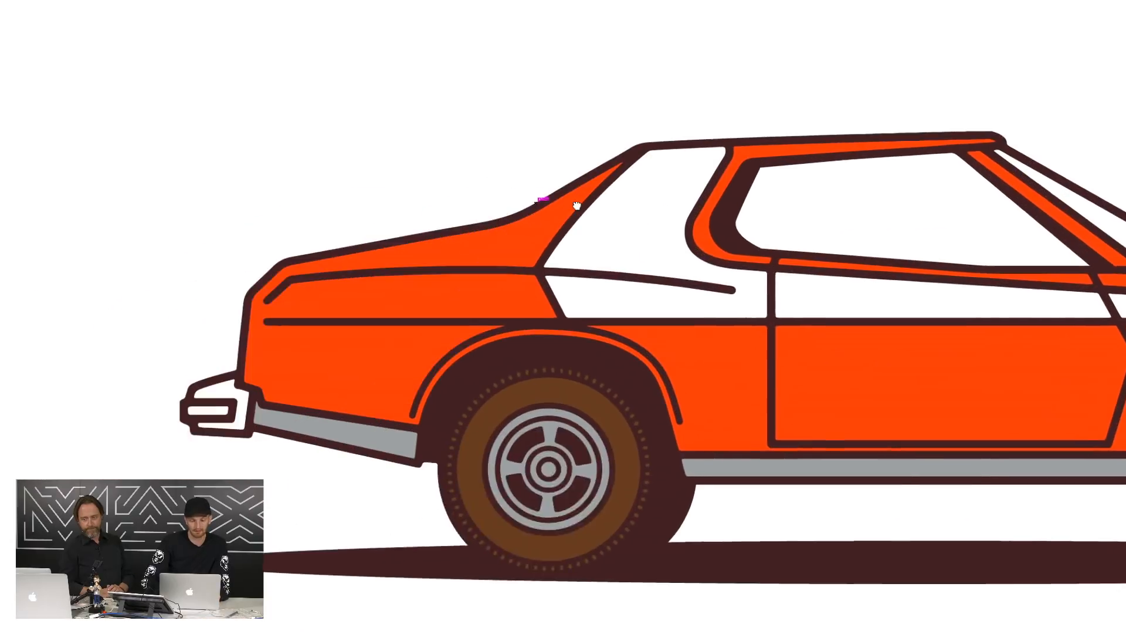
{"action": "key", "text": "Tab"}
{"action": "scroll", "coordinate": [480, 222], "scroll_direction": "up", "scroll_amount": 2}
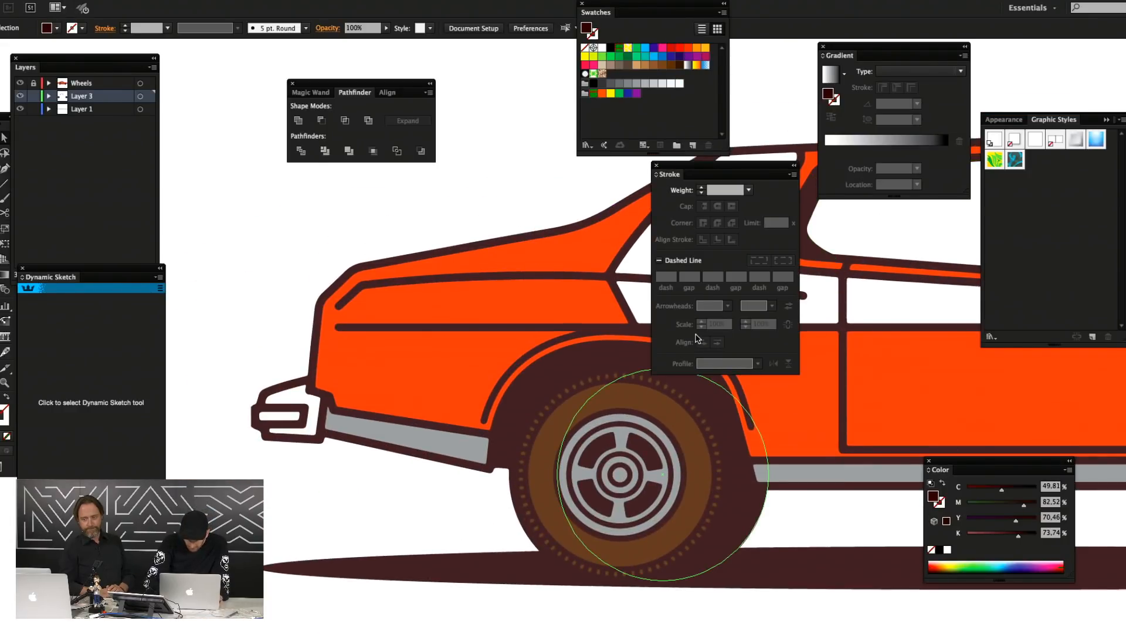
{"action": "left_click", "coordinate": [646, 58]}
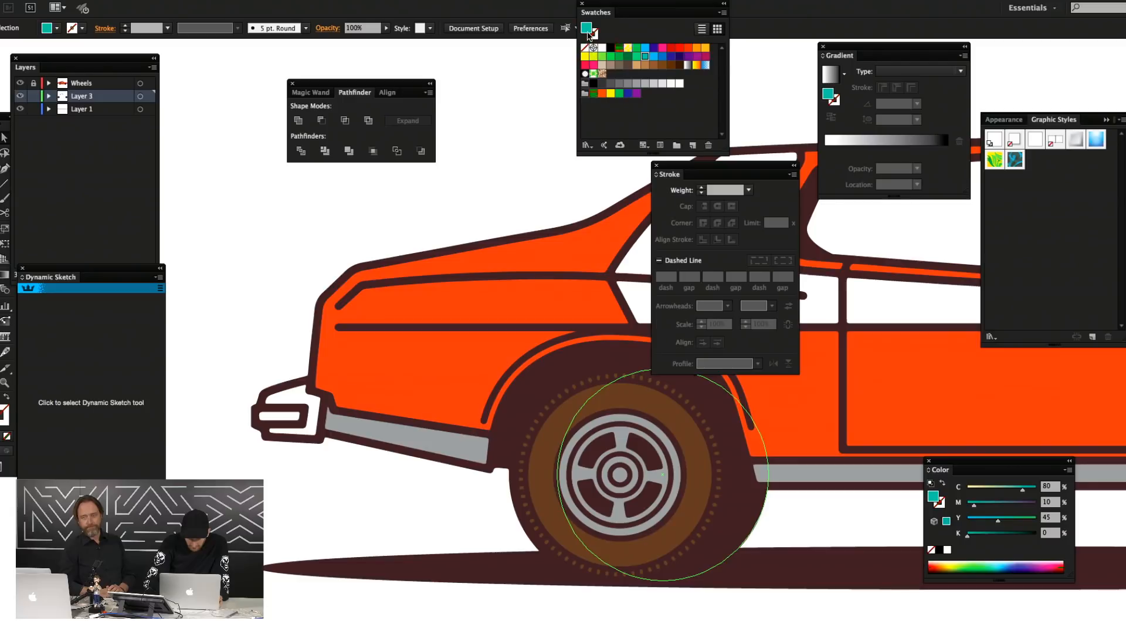
{"action": "double_click", "coordinate": [588, 31]}
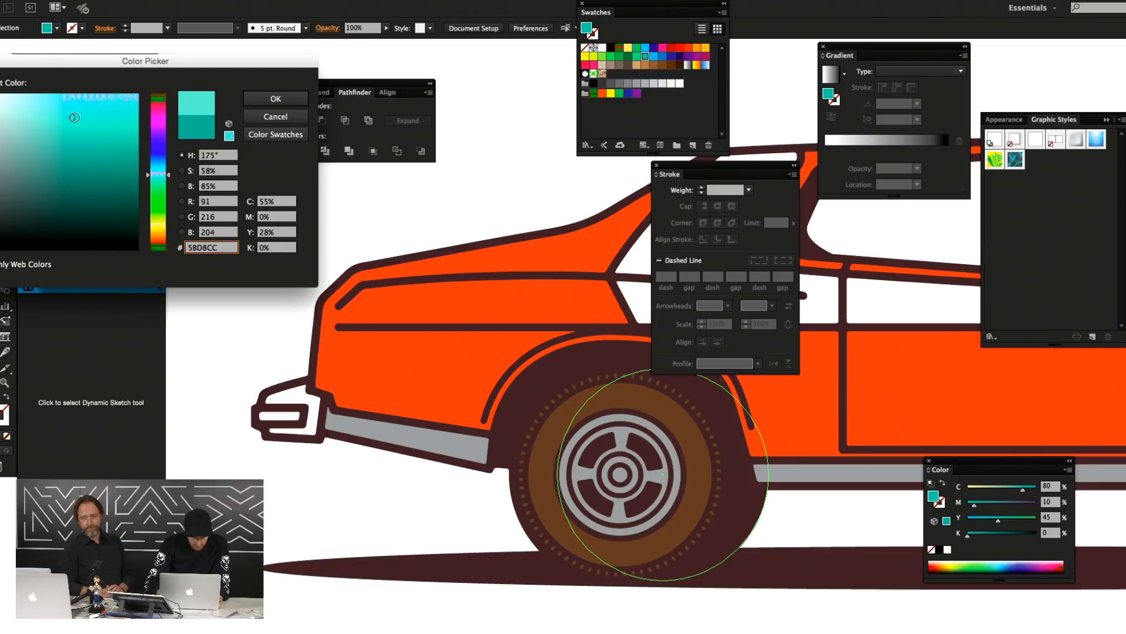
{"action": "key", "text": "Return"}
Try filling the side window with the Live Paint Bucket, including with the dark brown colour, and undo the fill
{"action": "key", "text": "f"}
{"action": "left_click_drag", "start_coordinate": [957, 174], "coordinate": [614, 187]}
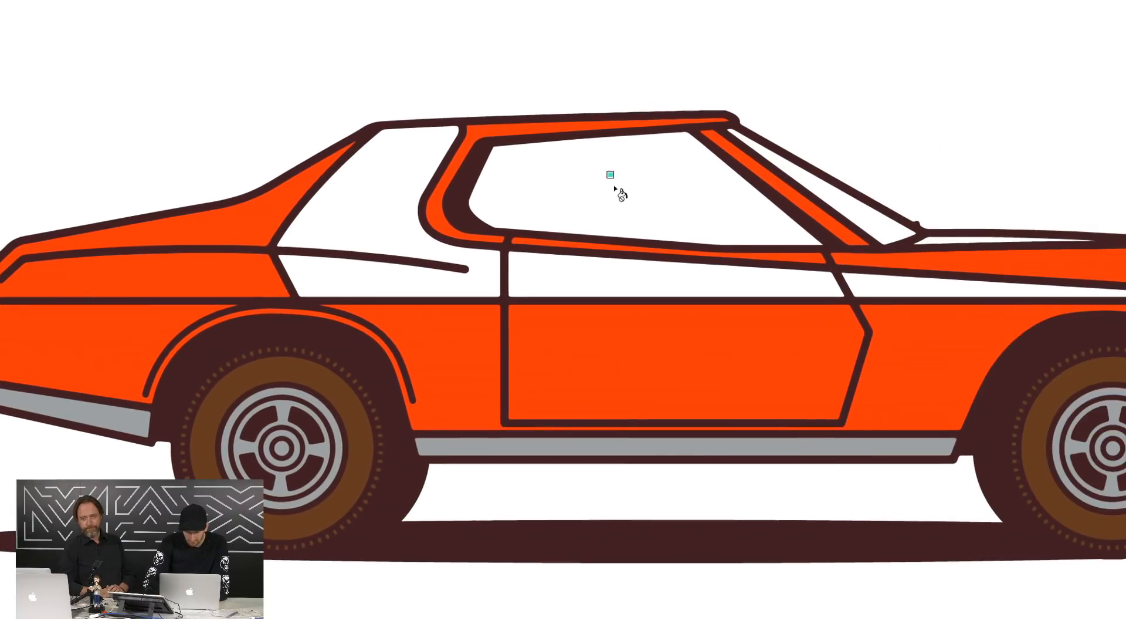
{"action": "left_click", "coordinate": [644, 139]}
{"action": "left_click", "coordinate": [575, 62]}
{"action": "key", "text": "f"}
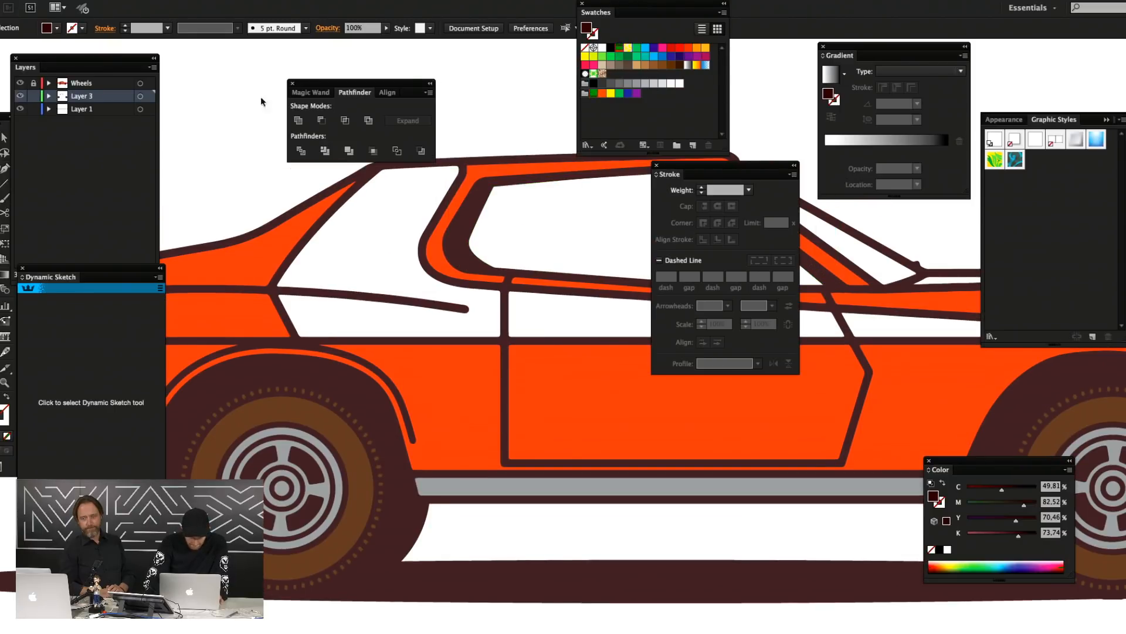
{"action": "key", "text": "f"}
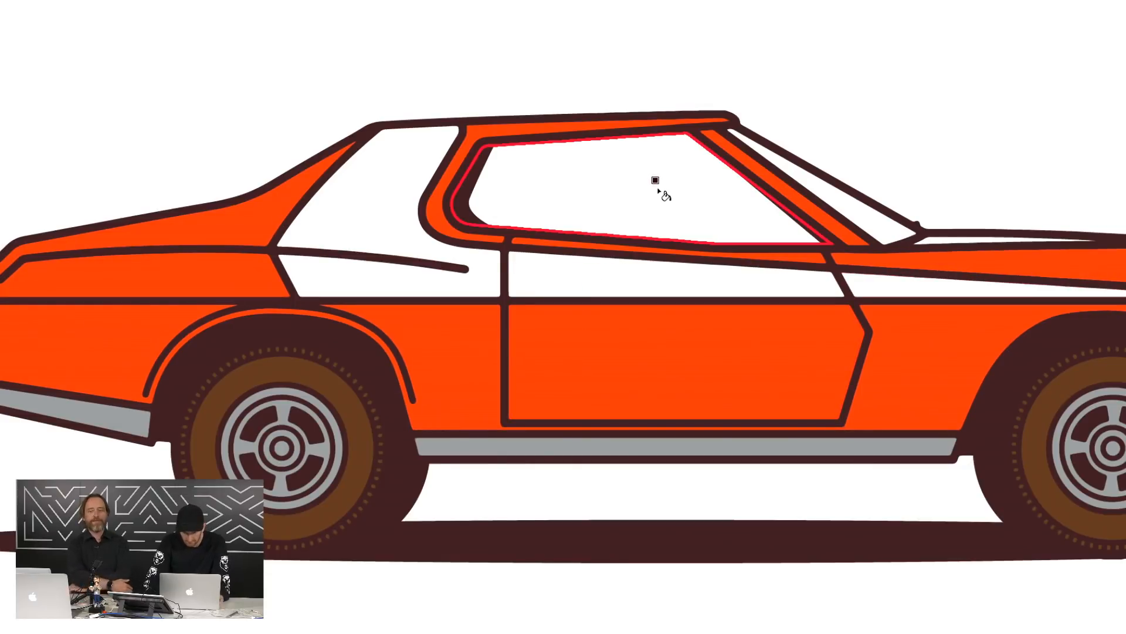
{"action": "left_click", "coordinate": [660, 183]}
{"action": "key", "text": "f"}
{"action": "key", "text": "super+z"}
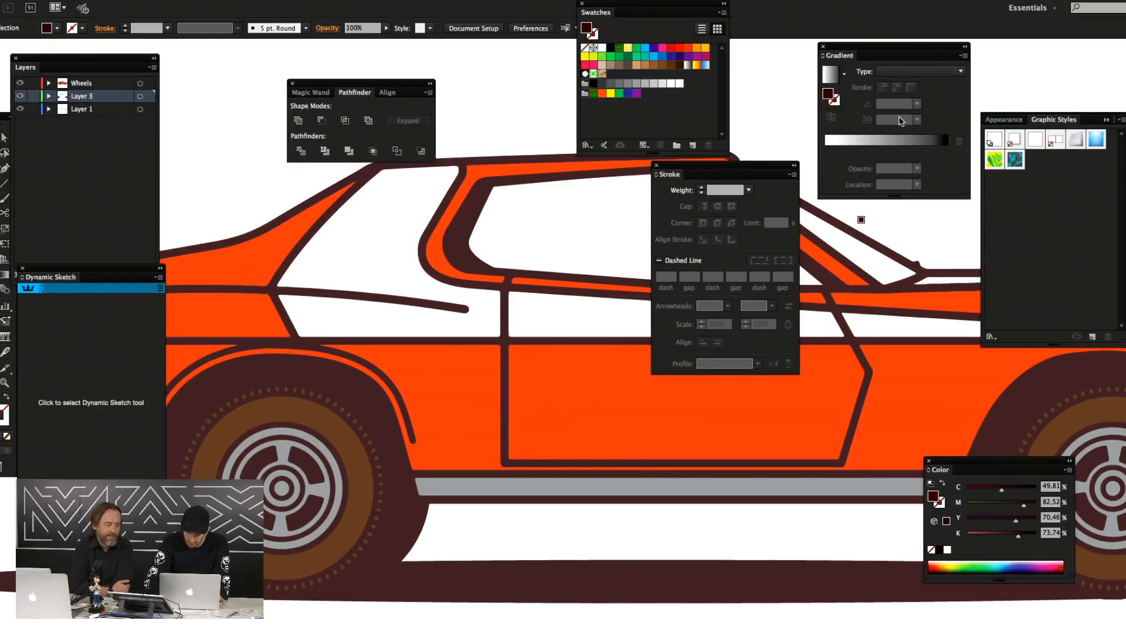
Fill the side window and the windscreen with the teal swatch (C 80, M 10, Y 45, K 0) using the Live Paint Bucket
{"action": "left_click", "coordinate": [645, 57]}
{"action": "key", "text": "f"}
{"action": "left_click", "coordinate": [638, 194]}
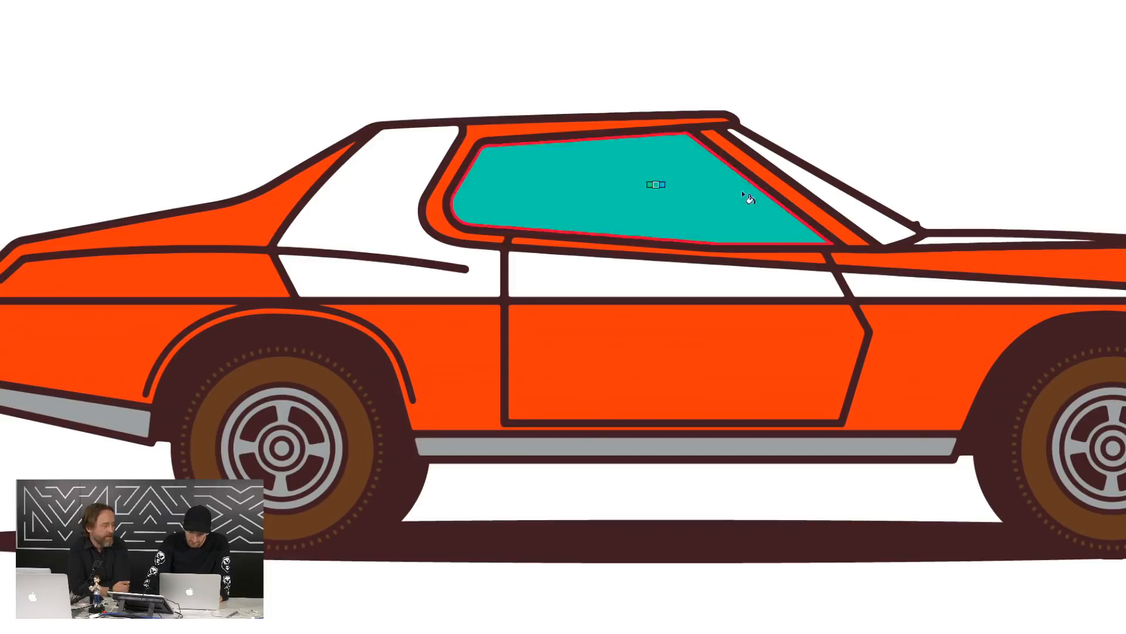
{"action": "left_click", "coordinate": [866, 216]}
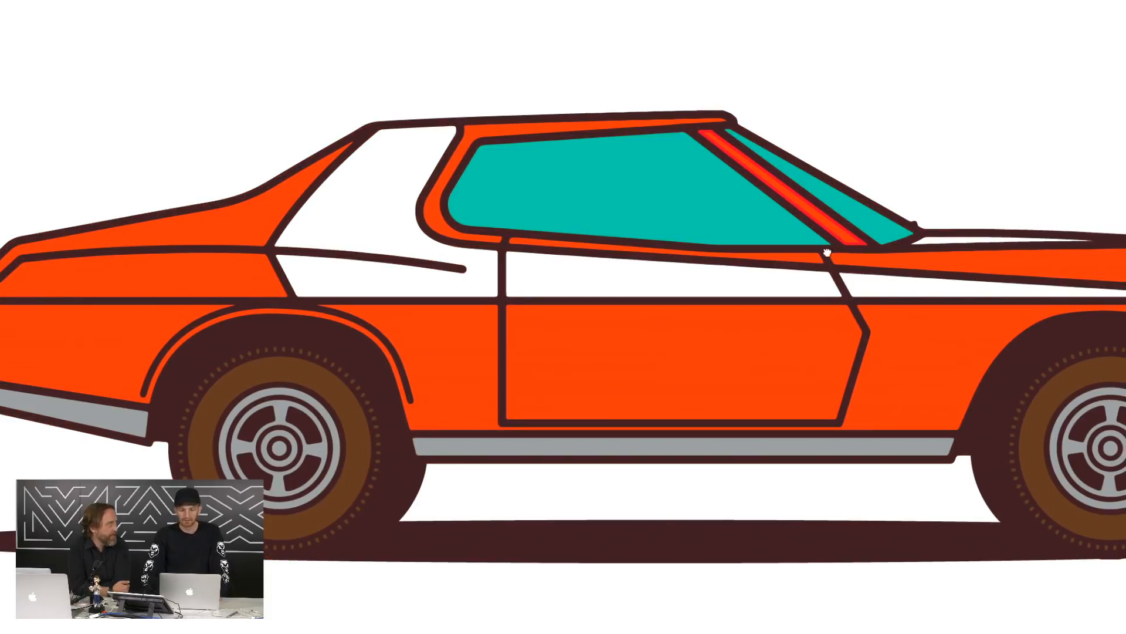
Sample the orange body colour, choose a lighter tint of it, and fill the narrow bonnet strip in front of the windscreen
{"action": "scroll", "coordinate": [762, 217], "scroll_direction": "right", "scroll_amount": 5}
{"action": "scroll", "coordinate": [763, 217], "scroll_direction": "down", "scroll_amount": 1}
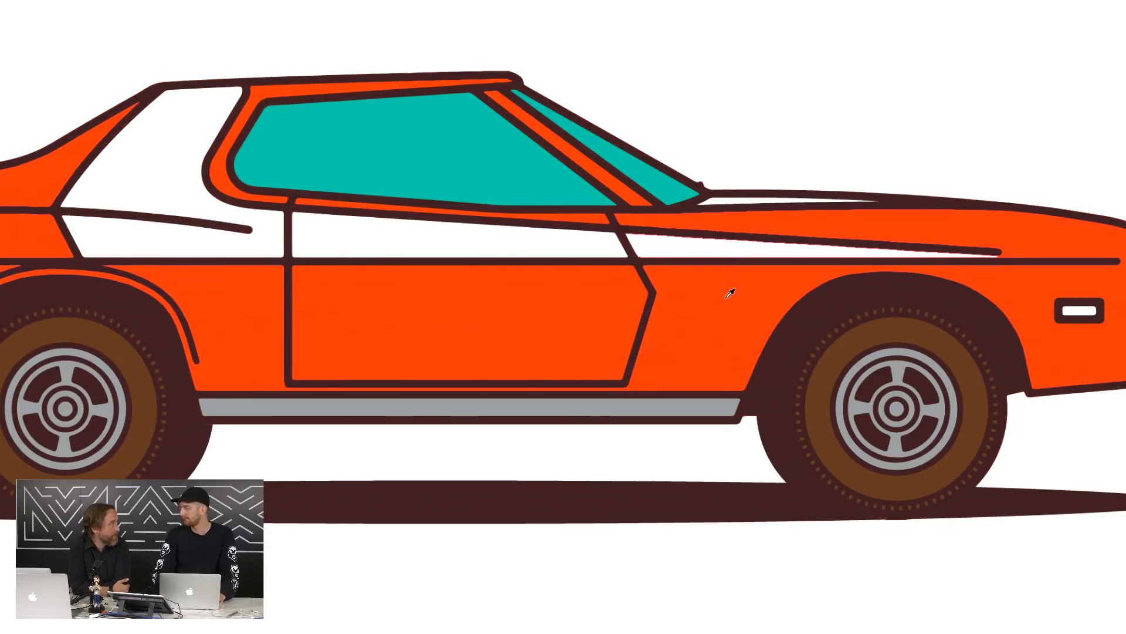
{"action": "key", "text": "f"}
{"action": "double_click", "coordinate": [2, 406]}
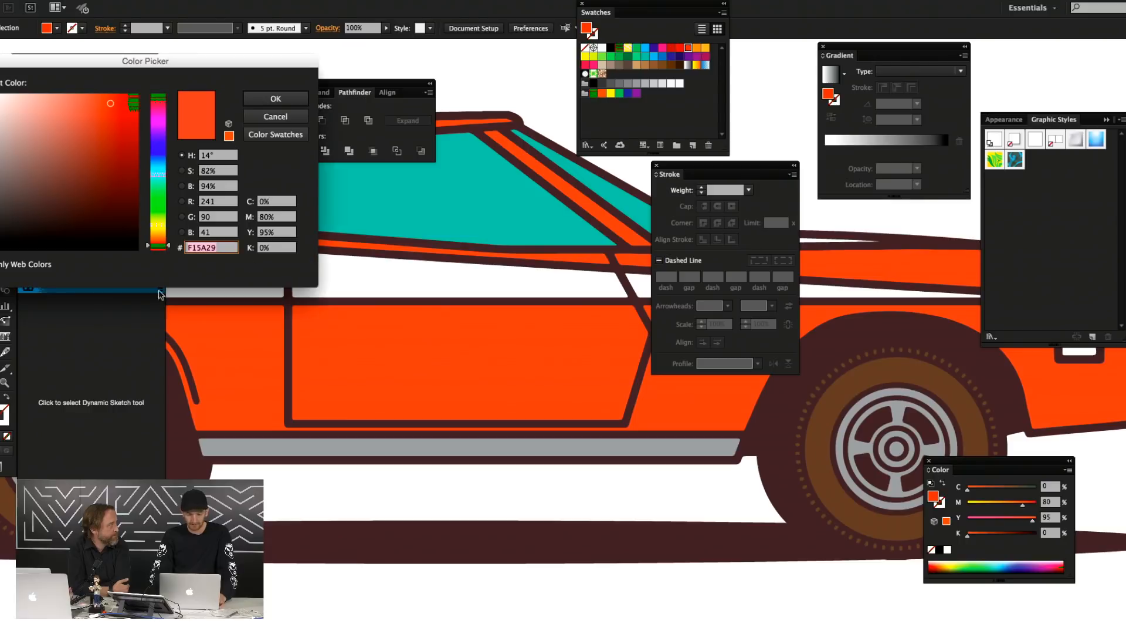
{"action": "left_click_drag", "start_coordinate": [110, 104], "coordinate": [86, 103]}
{"action": "key", "text": "Return"}
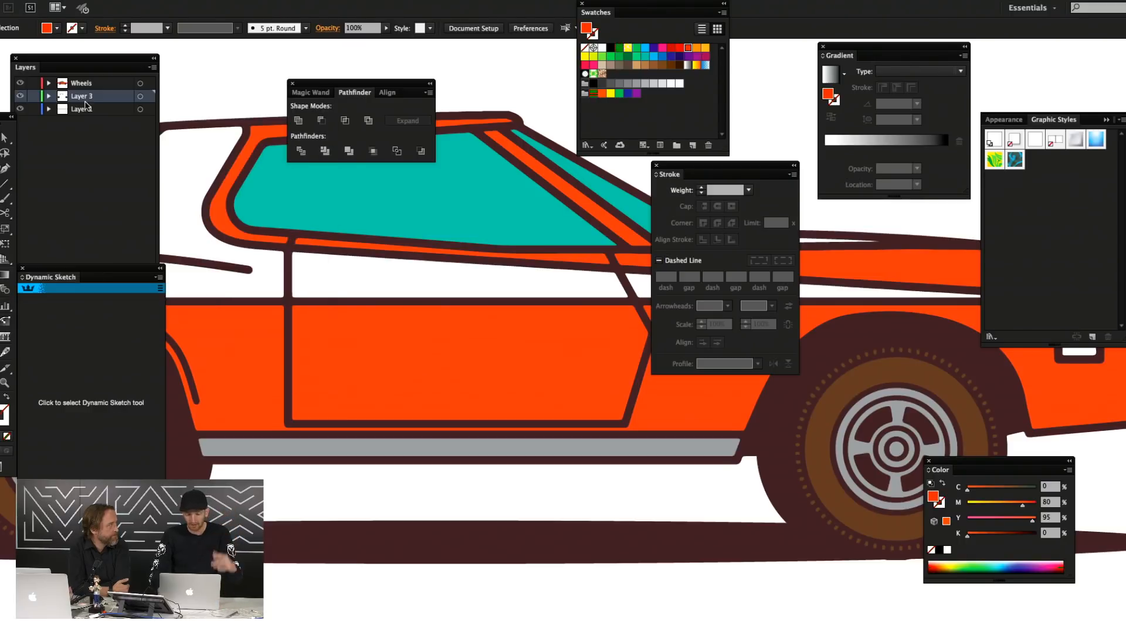
{"action": "key", "text": "f"}
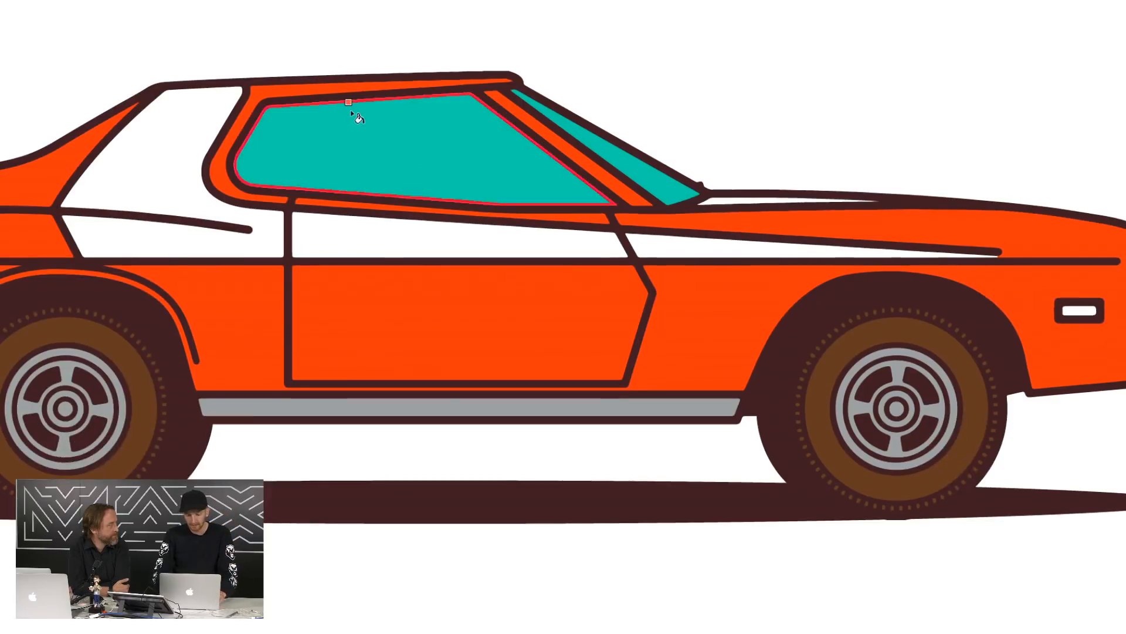
{"action": "left_click", "coordinate": [735, 203]}
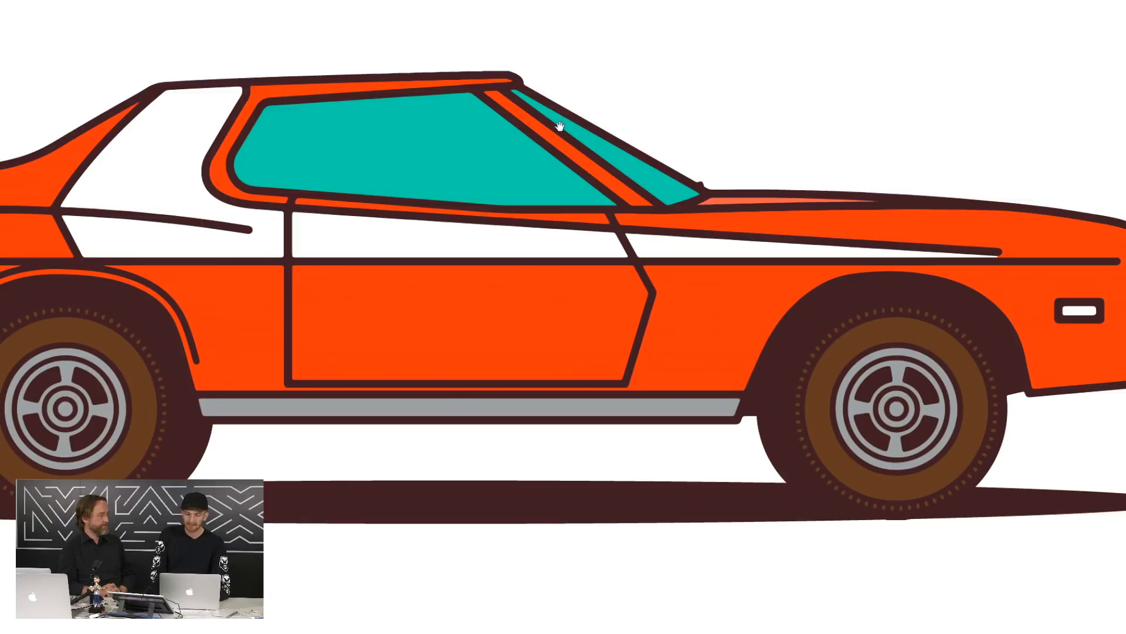
Sample the grey trim colour and fill the rear bumper and its inset bar with the Live Paint Bucket
{"action": "left_click_drag", "start_coordinate": [558, 118], "coordinate": [901, 106]}
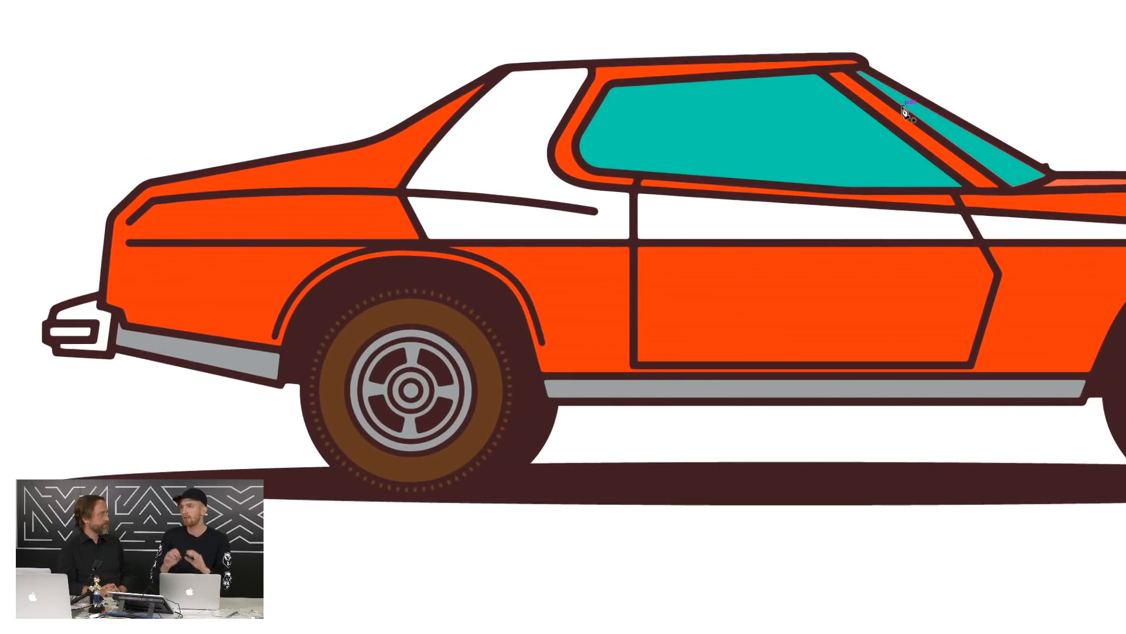
{"action": "key", "text": "i"}
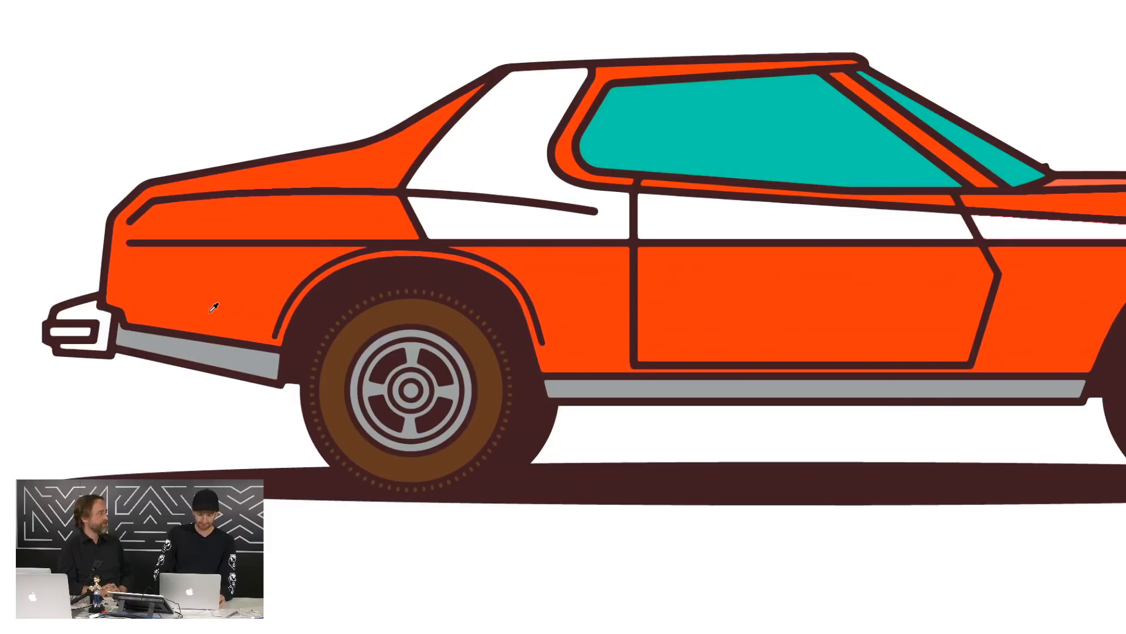
{"action": "key", "text": "k"}
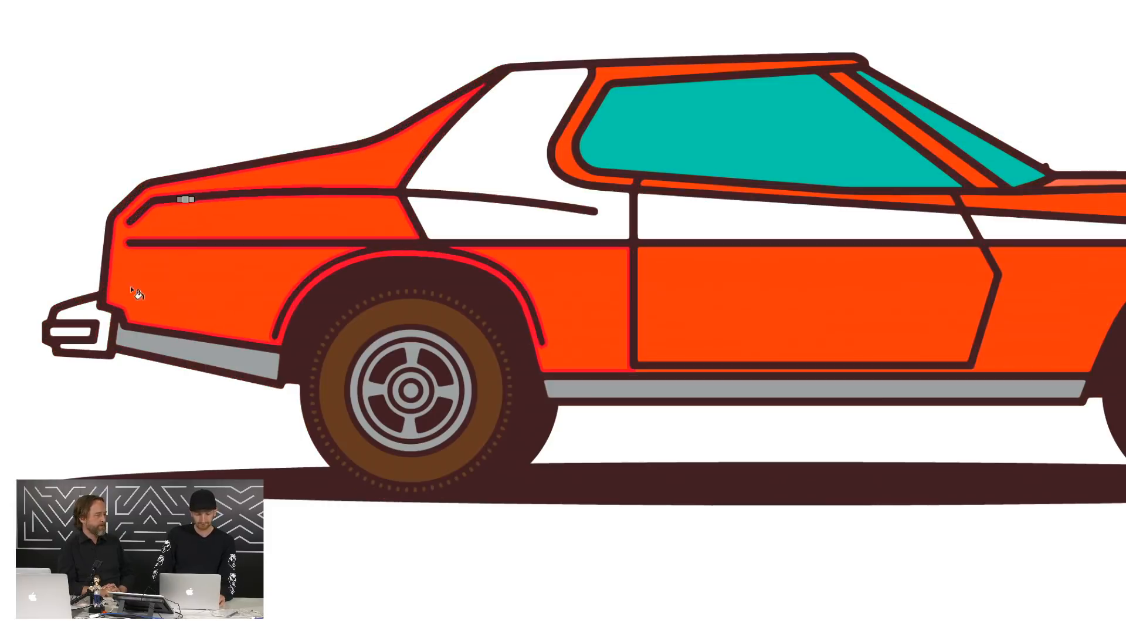
{"action": "left_click", "coordinate": [100, 322]}
{"action": "left_click", "coordinate": [86, 334]}
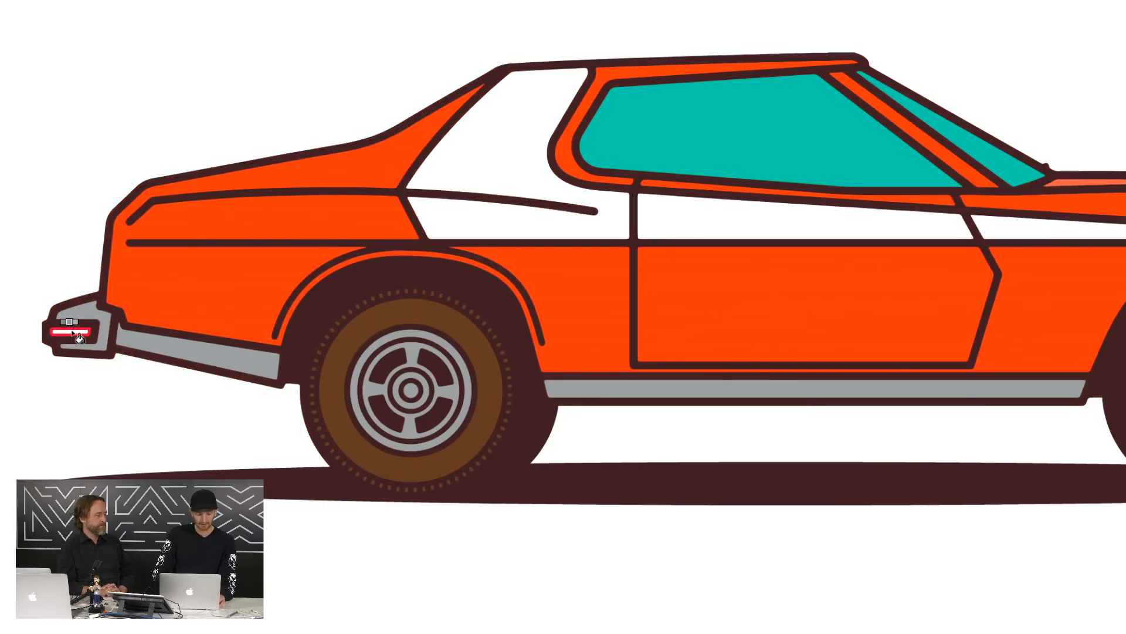
{"action": "key", "text": "super+minus"}
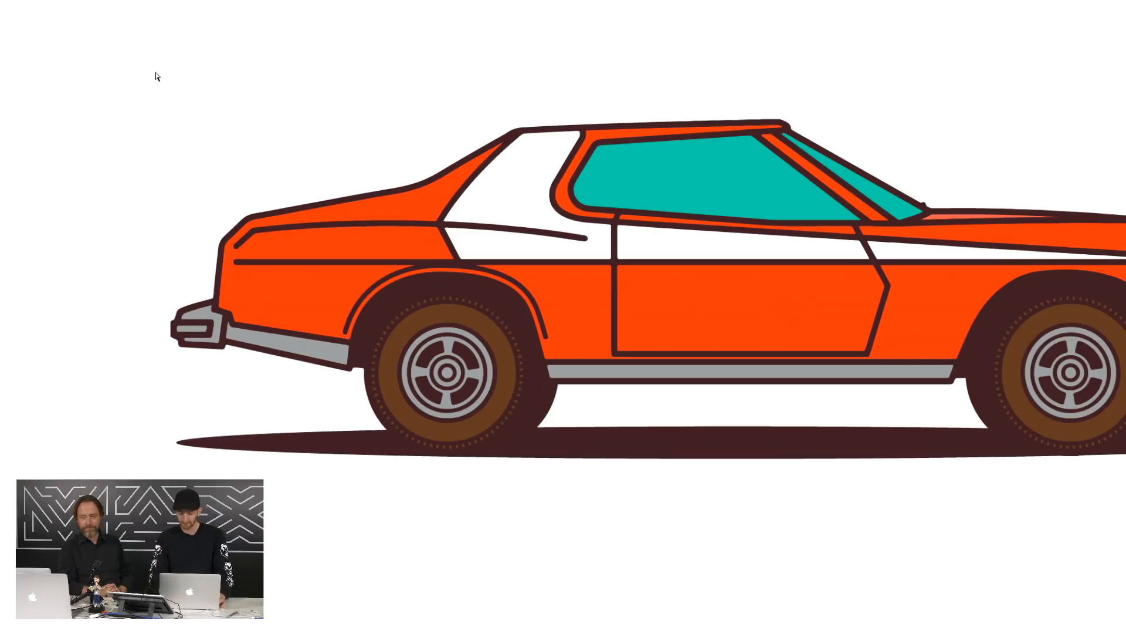
{"action": "key", "text": "super+plus"}
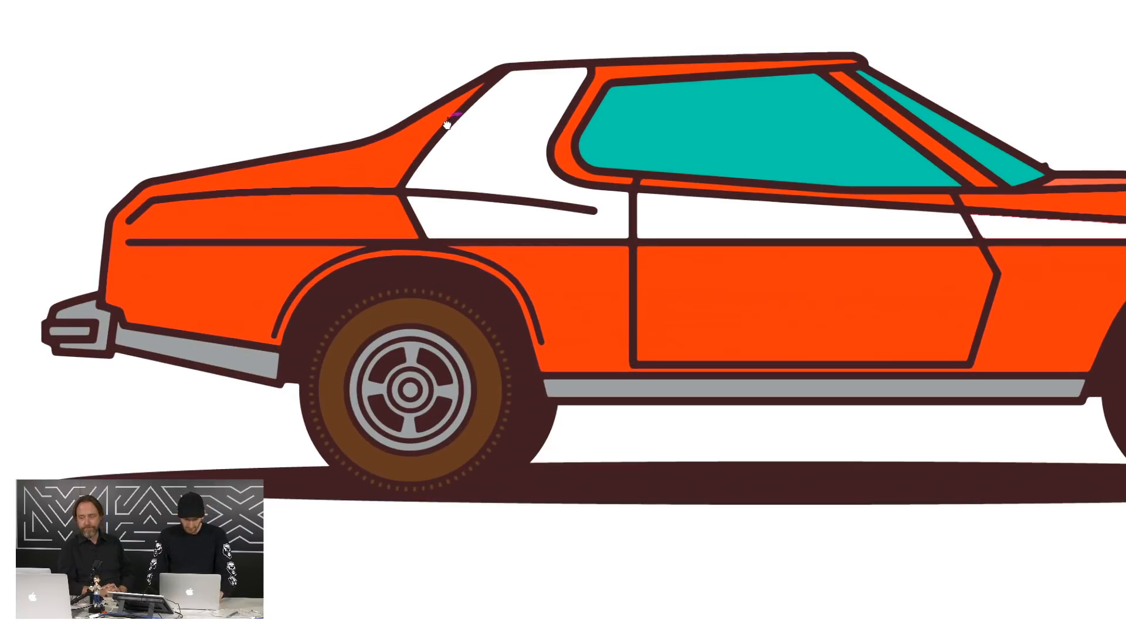
{"action": "left_click_drag", "start_coordinate": [453, 113], "coordinate": [196, 121]}
{"action": "key", "text": "super+0"}
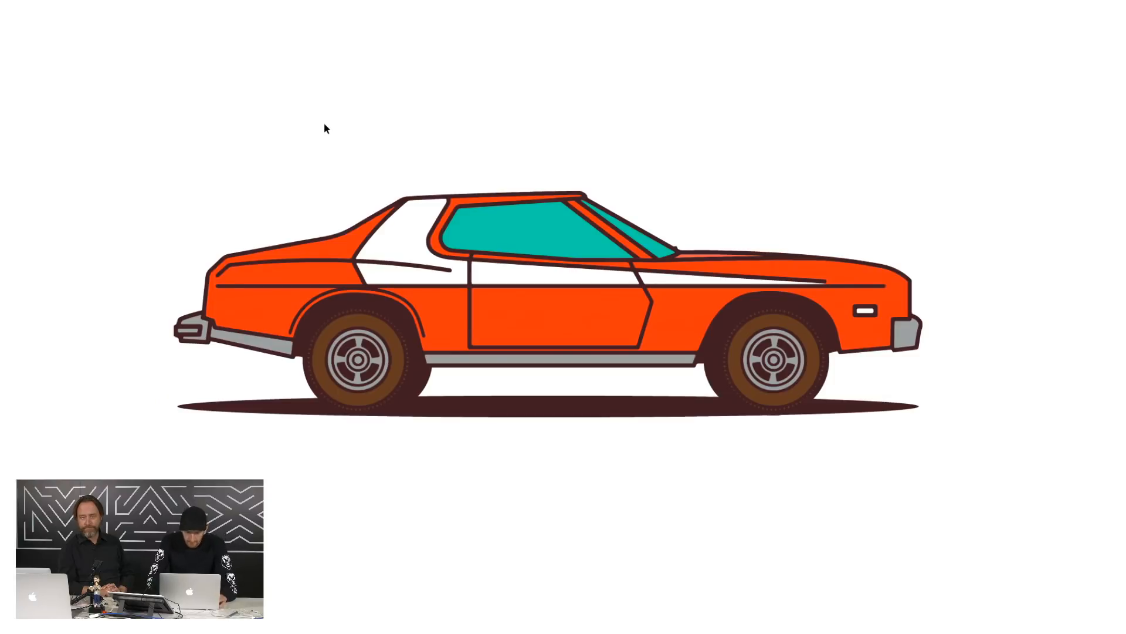
Select the whole car artwork and set the Magic Wand to match fill colour with a tolerance of 0
{"action": "left_click_drag", "start_coordinate": [195, 127], "coordinate": [938, 487]}
{"action": "key", "text": "Tab"}
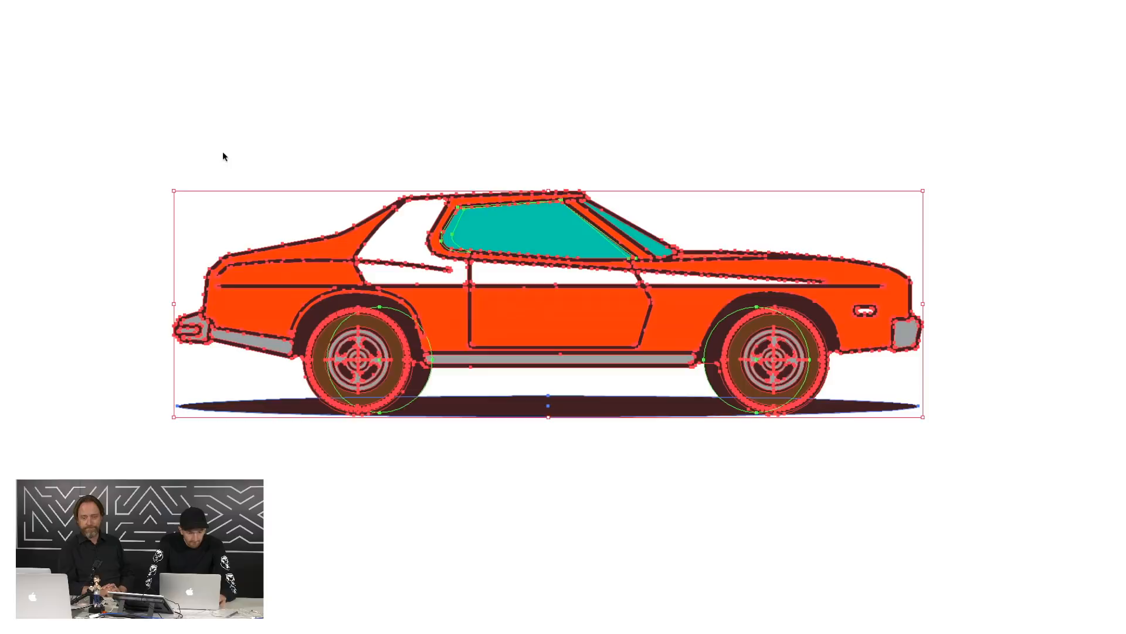
{"action": "key", "text": "a"}
{"action": "key", "text": "super+g"}
{"action": "key", "text": "Tab"}
{"action": "key", "text": "y"}
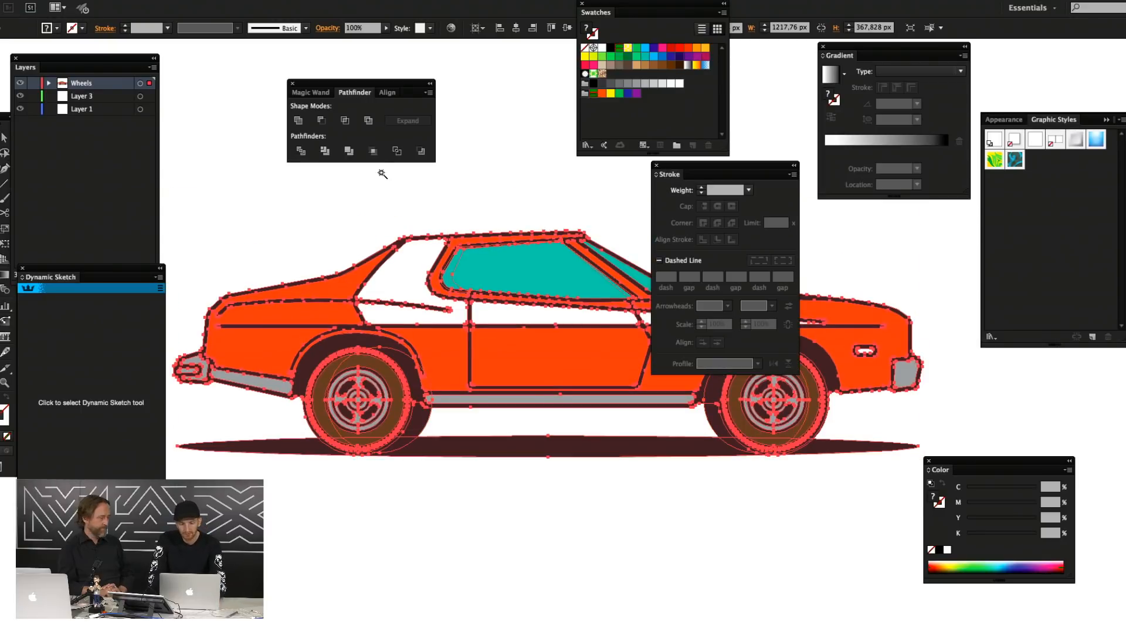
{"action": "key", "text": "Return"}
{"action": "key", "text": "Return"}
{"action": "key", "text": "Return"}
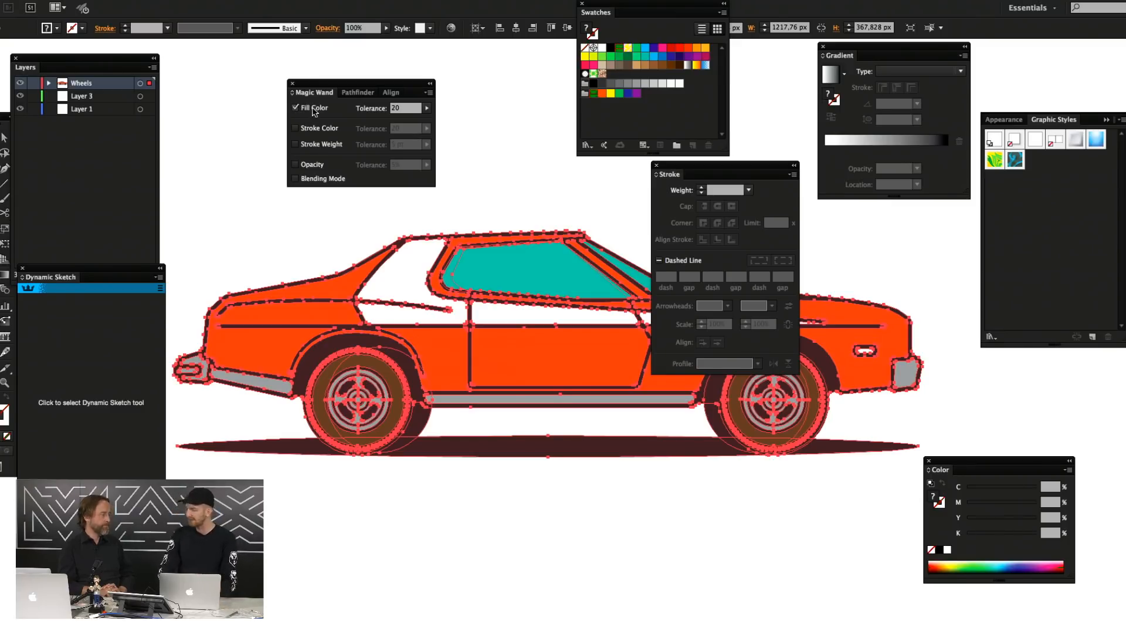
{"action": "left_click", "coordinate": [394, 110]}
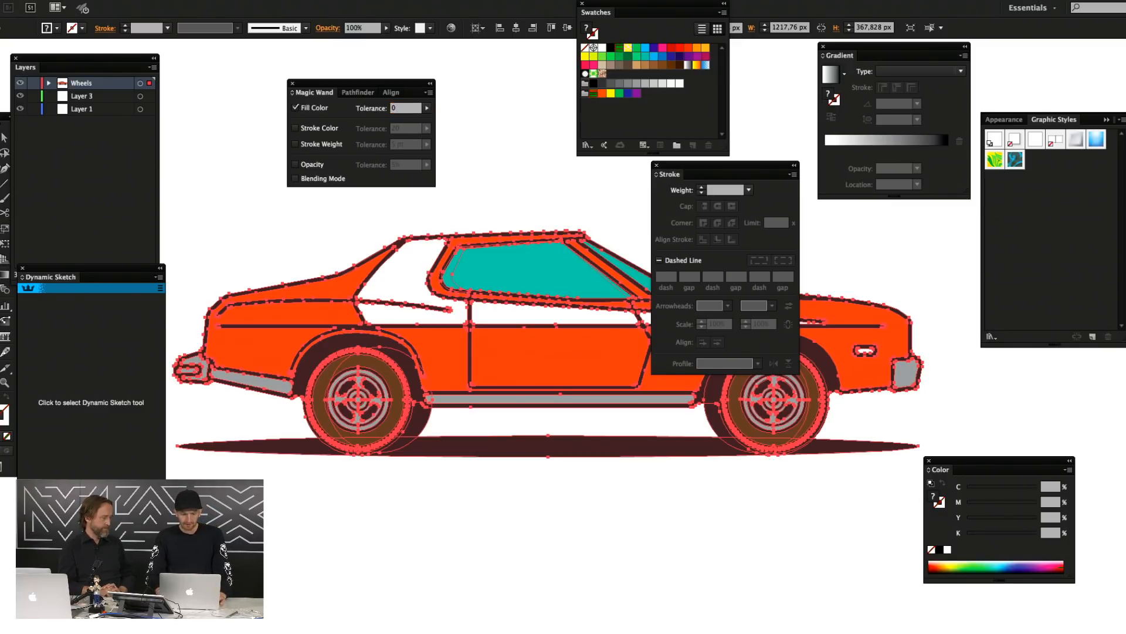
Select all orange body fills by colour and recolour them red by setting magenta to 94%
{"action": "left_click", "coordinate": [535, 361]}
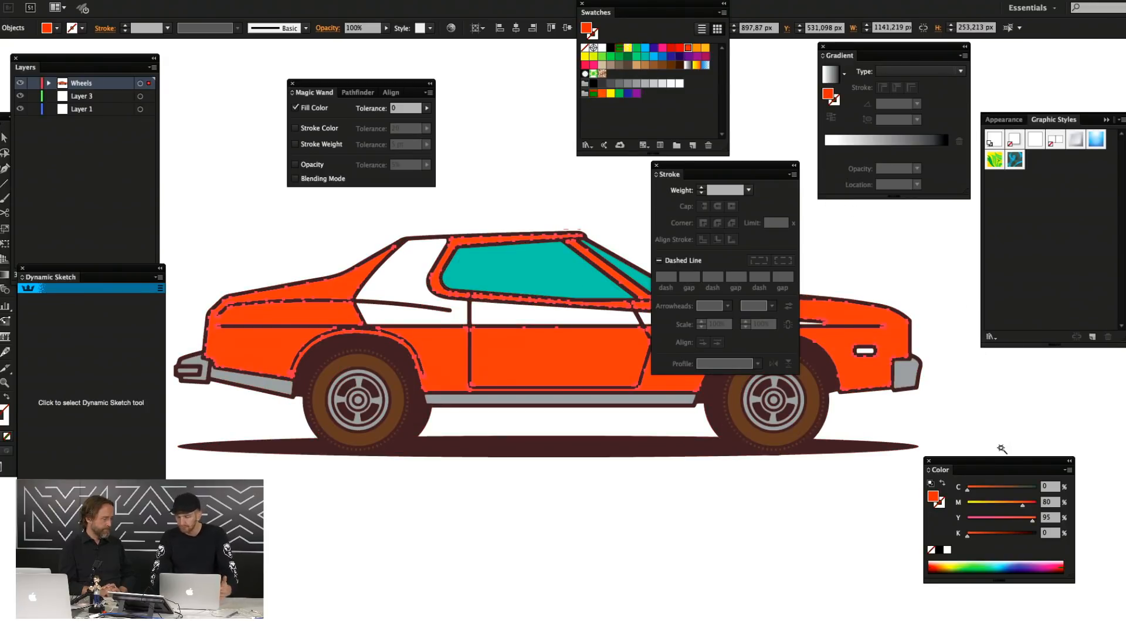
{"action": "left_click_drag", "start_coordinate": [1022, 505], "coordinate": [1032, 505]}
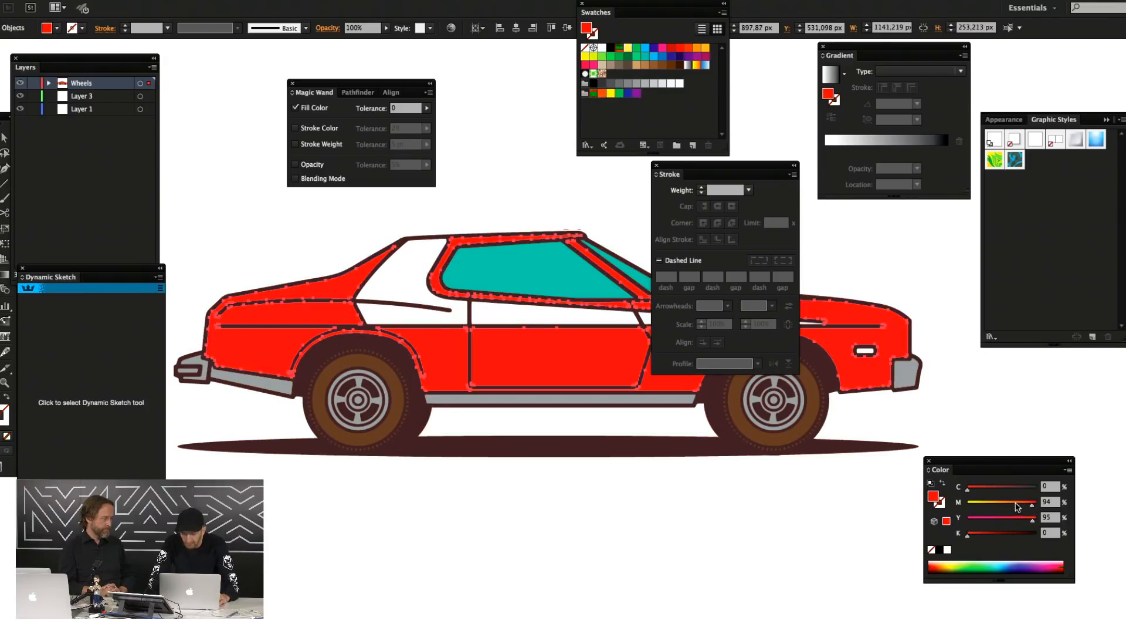
{"action": "left_click", "coordinate": [695, 533], "text": "super"}
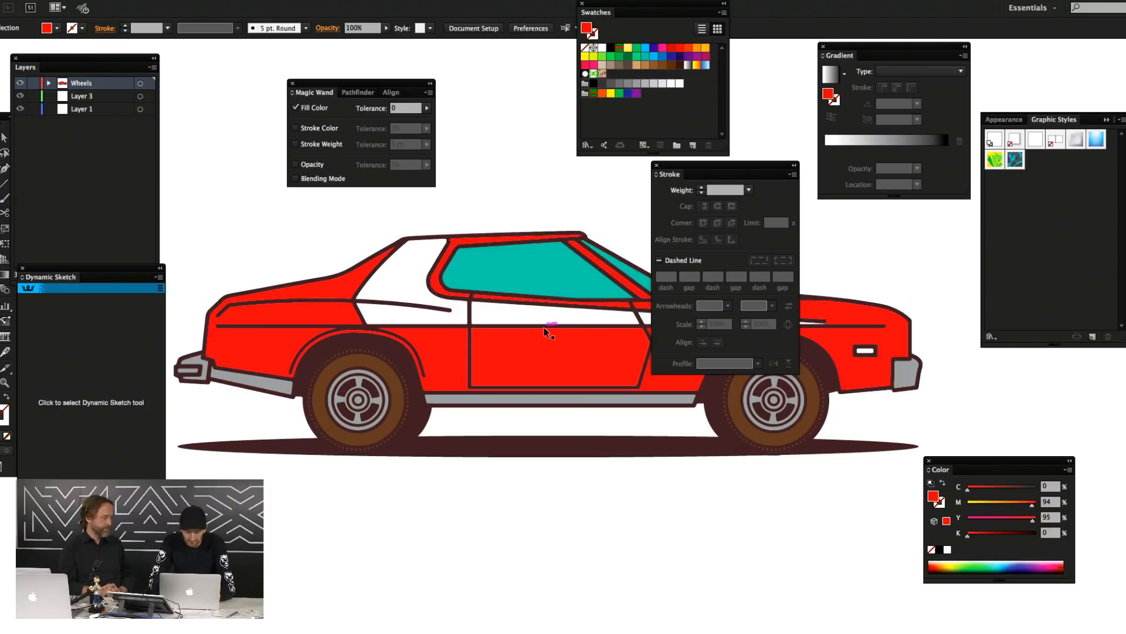
Select the teal window fills and set their opacity to 70%
{"action": "left_click", "coordinate": [541, 288]}
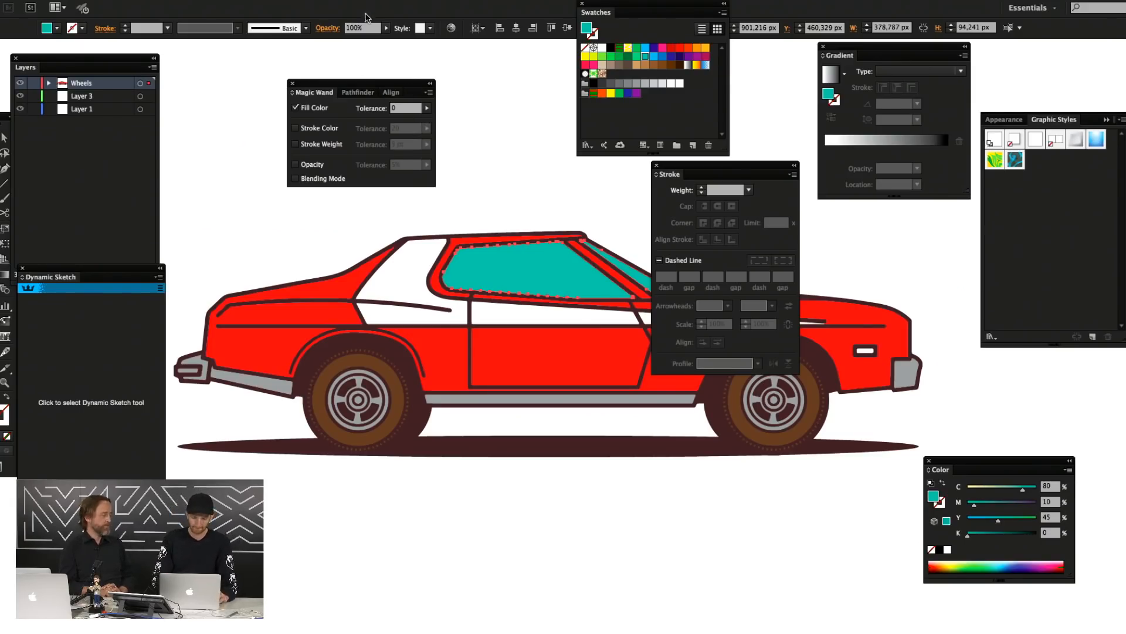
{"action": "left_click", "coordinate": [360, 27]}
{"action": "type", "text": "70"}
{"action": "key", "text": "Return"}
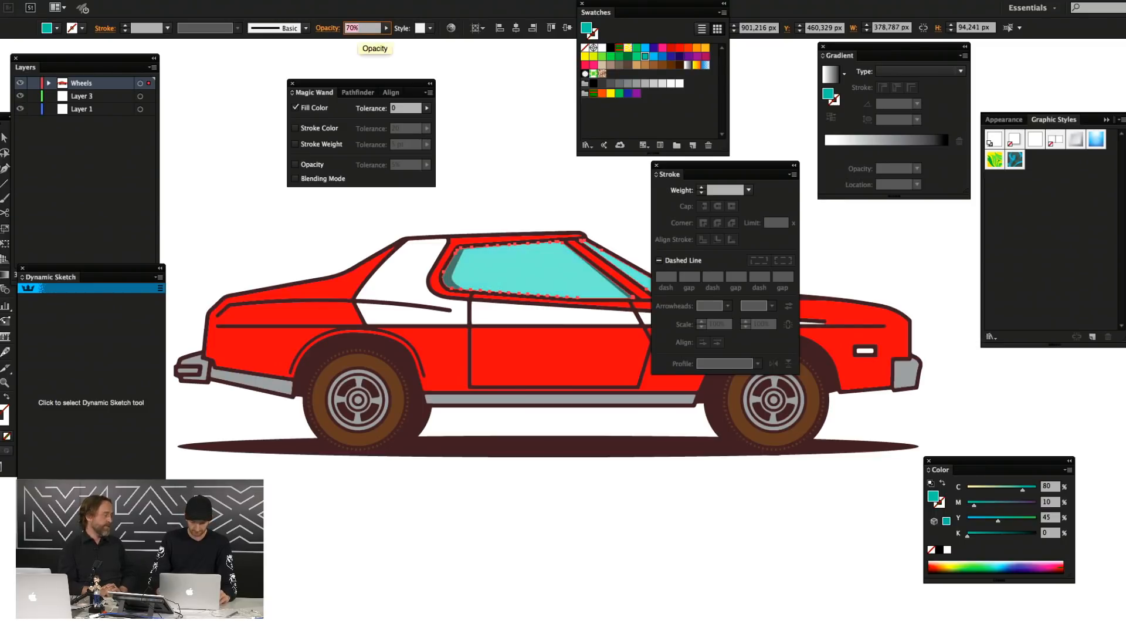
{"action": "type", "text": "70"}
{"action": "key", "text": "Return"}
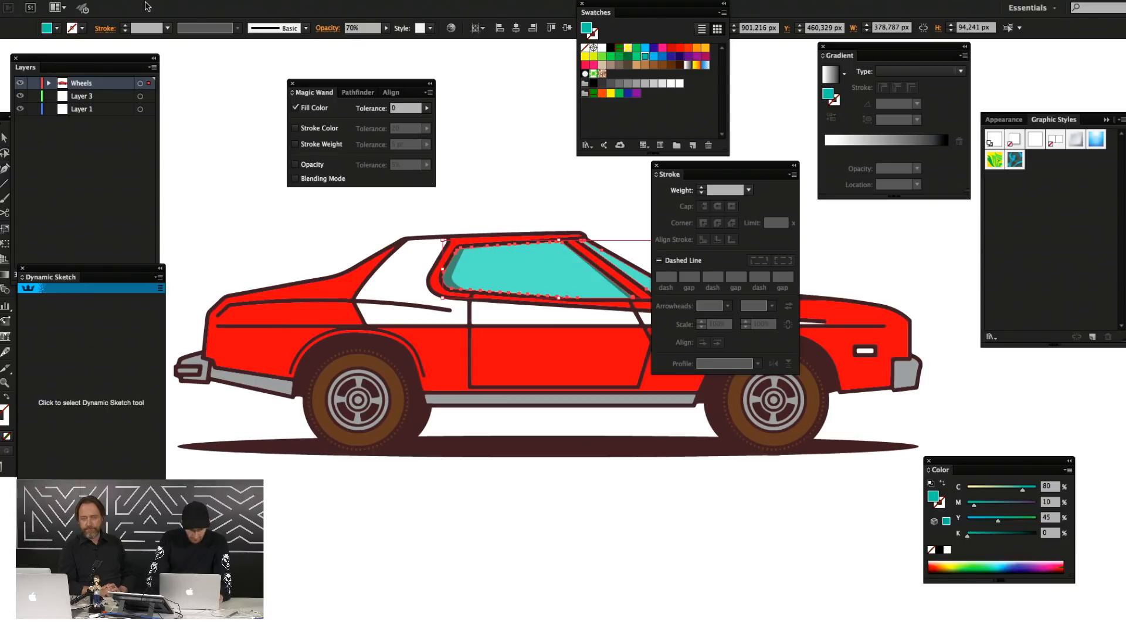
Create a new layer above the Wheels layer and make an inward Offset Path copy of the window shapes
{"action": "left_click", "coordinate": [122, 274]}
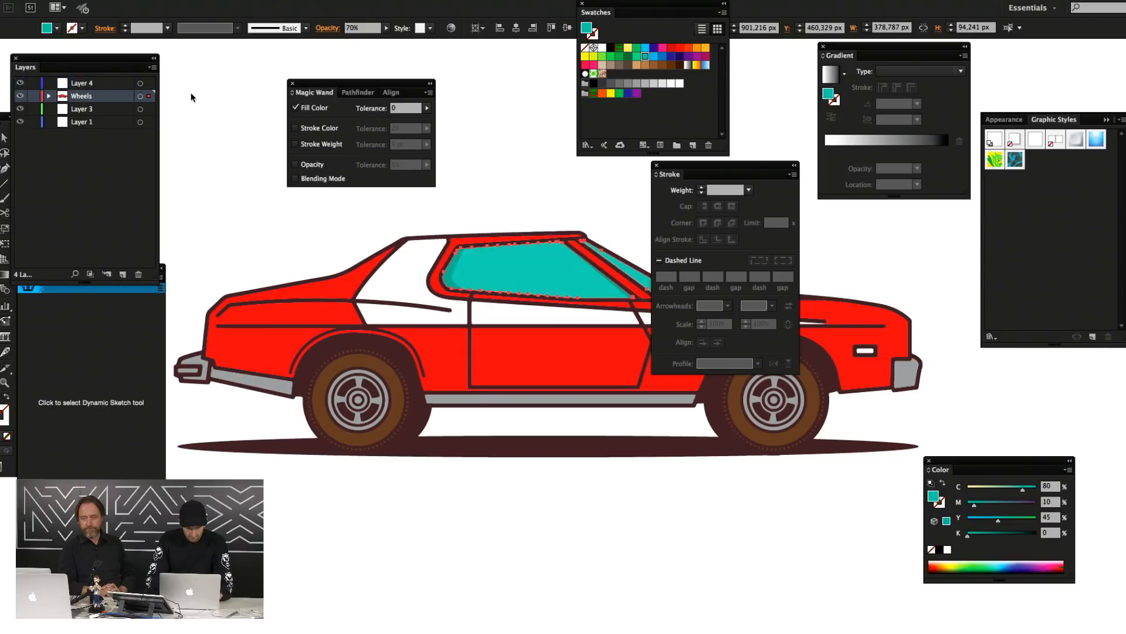
{"action": "left_click", "coordinate": [142, 1]}
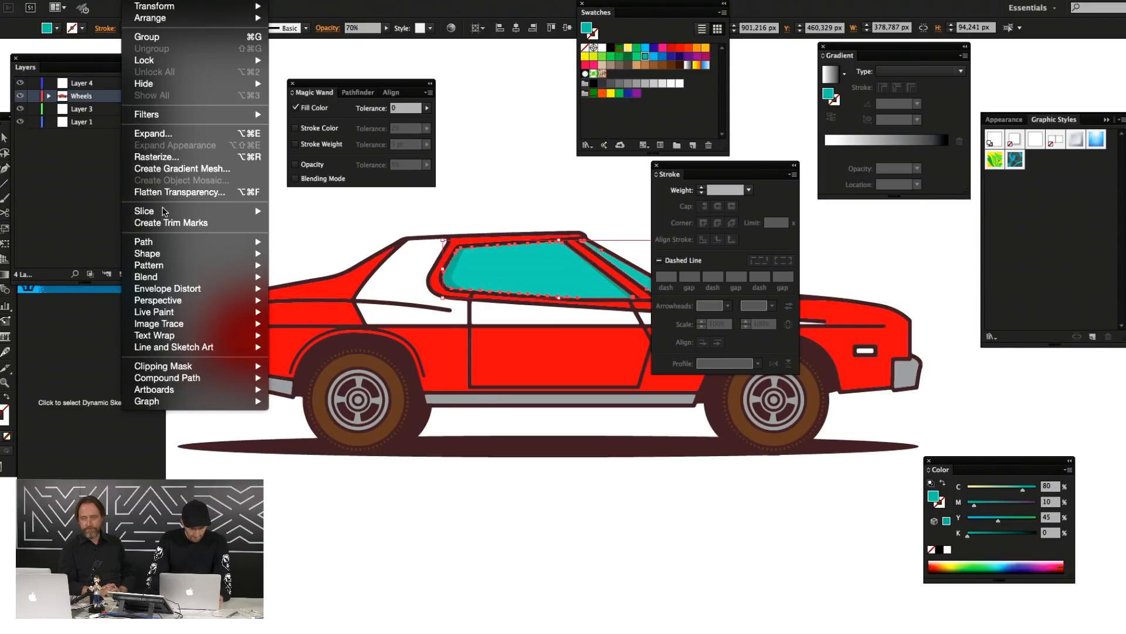
{"action": "mouse_move", "coordinate": [205, 241]}
{"action": "left_click", "coordinate": [293, 286]}
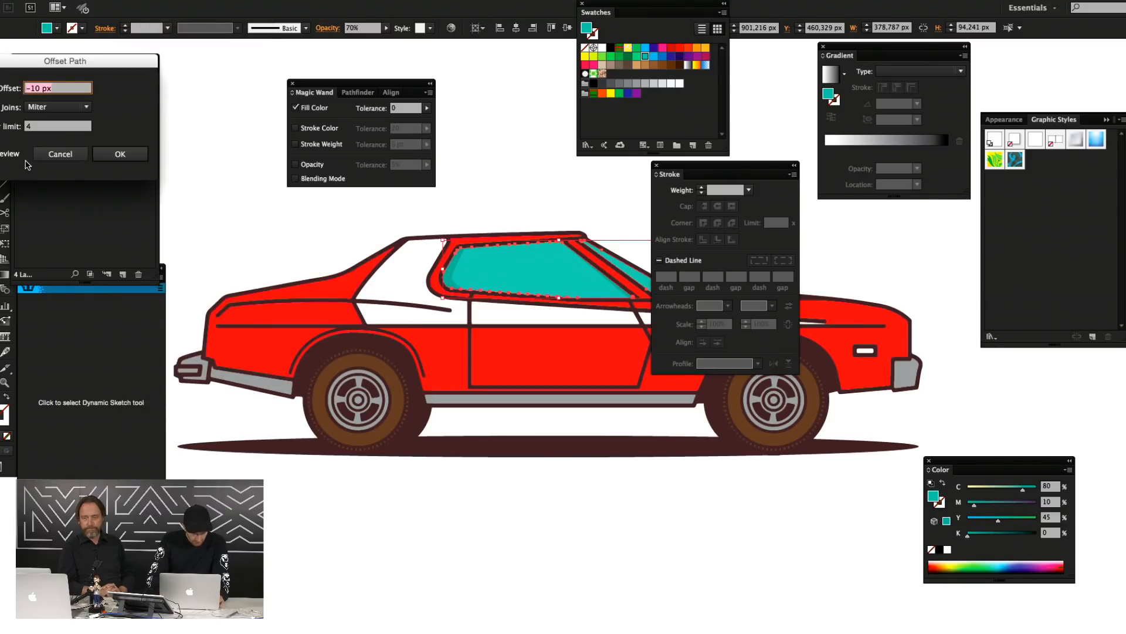
{"action": "left_click", "coordinate": [5, 152]}
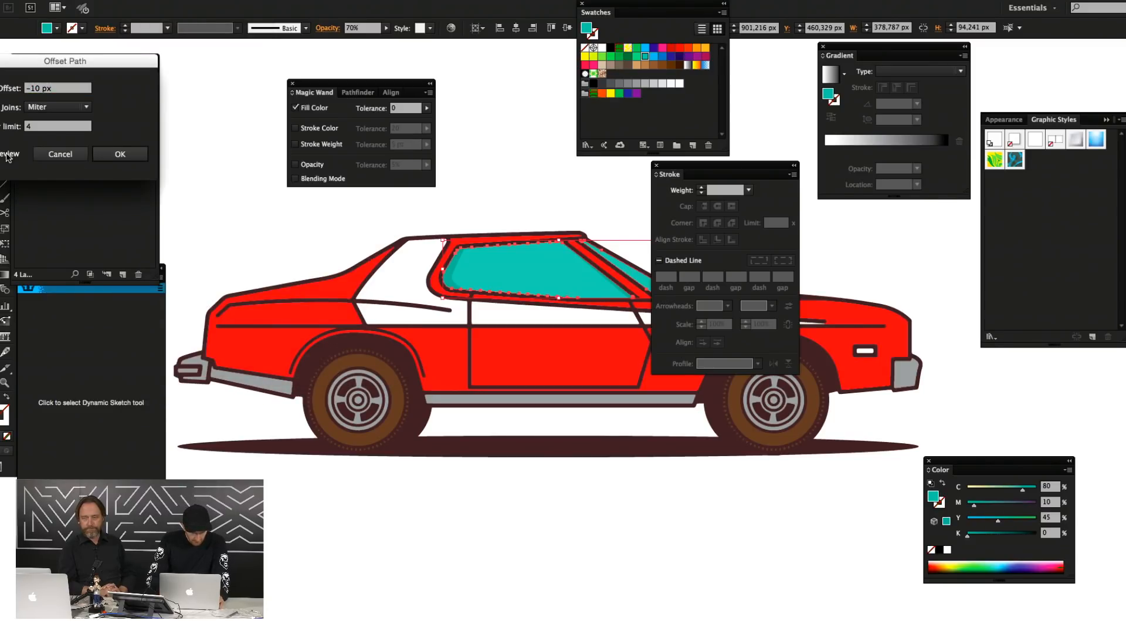
{"action": "left_click", "coordinate": [65, 87]}
{"action": "key", "text": "Up"}
{"action": "key", "text": "Up"}
{"action": "key", "text": "Up"}
{"action": "key", "text": "Return"}
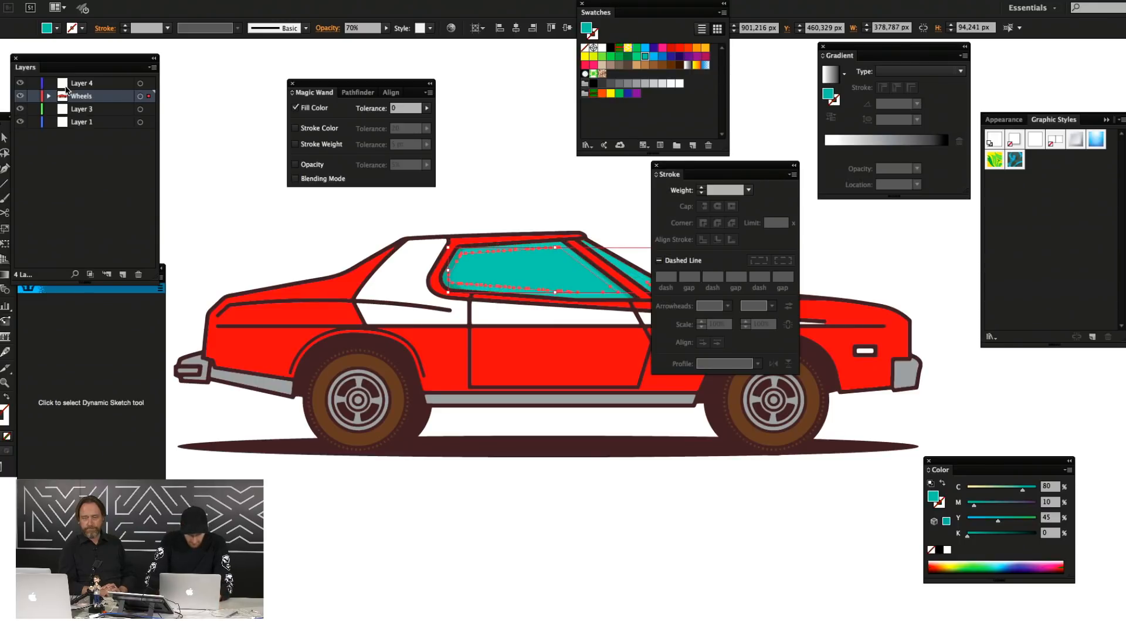
Move the inset window shapes in place onto the new Layer 4
{"action": "left_click", "coordinate": [221, 176]}
{"action": "key", "text": "super+a"}
{"action": "key", "text": "super+x"}
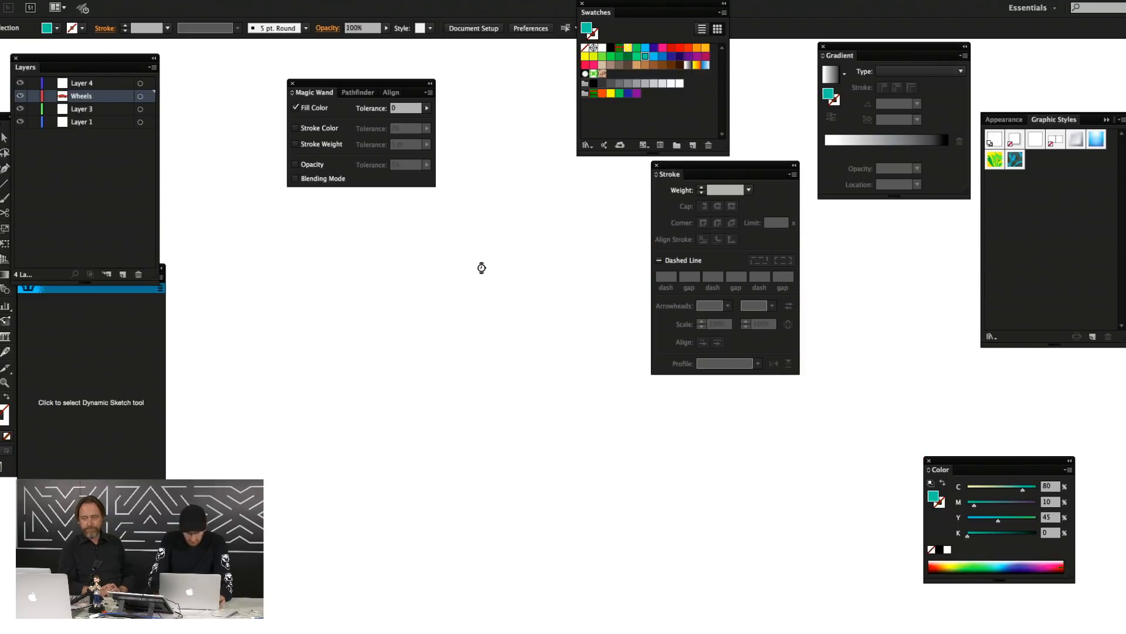
{"action": "key", "text": "super+f"}
{"action": "left_click", "coordinate": [459, 183]}
{"action": "left_click", "coordinate": [88, 83]}
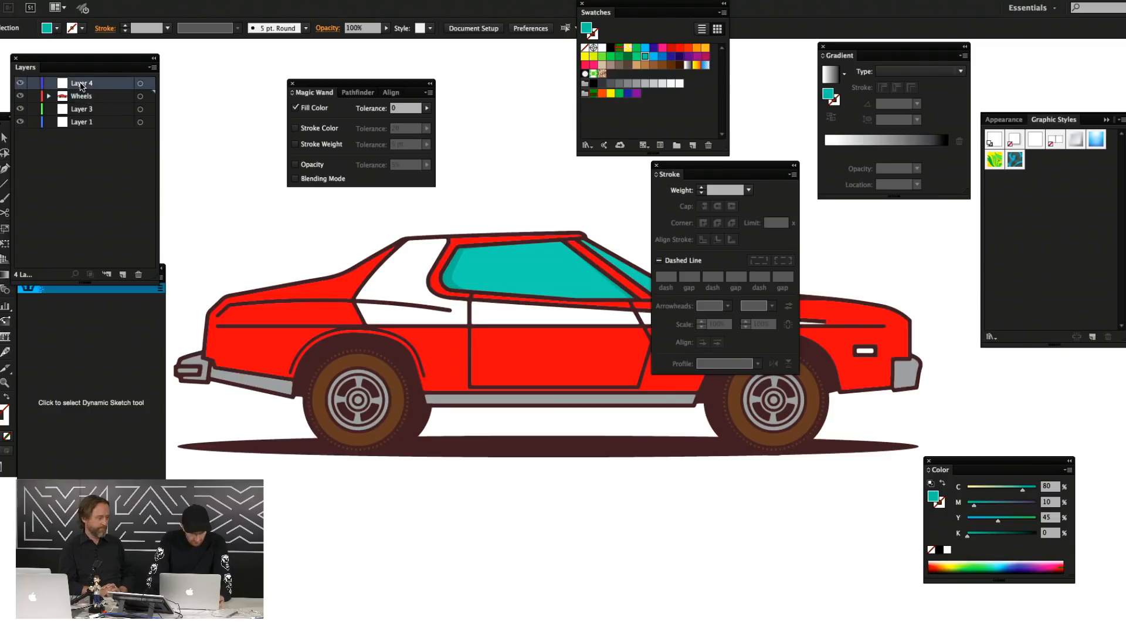
{"action": "left_click", "coordinate": [150, 83]}
Sample white as the fill of the inset window shapes and set their opacity to 100%
{"action": "key", "text": "i"}
{"action": "left_click", "coordinate": [497, 167]}
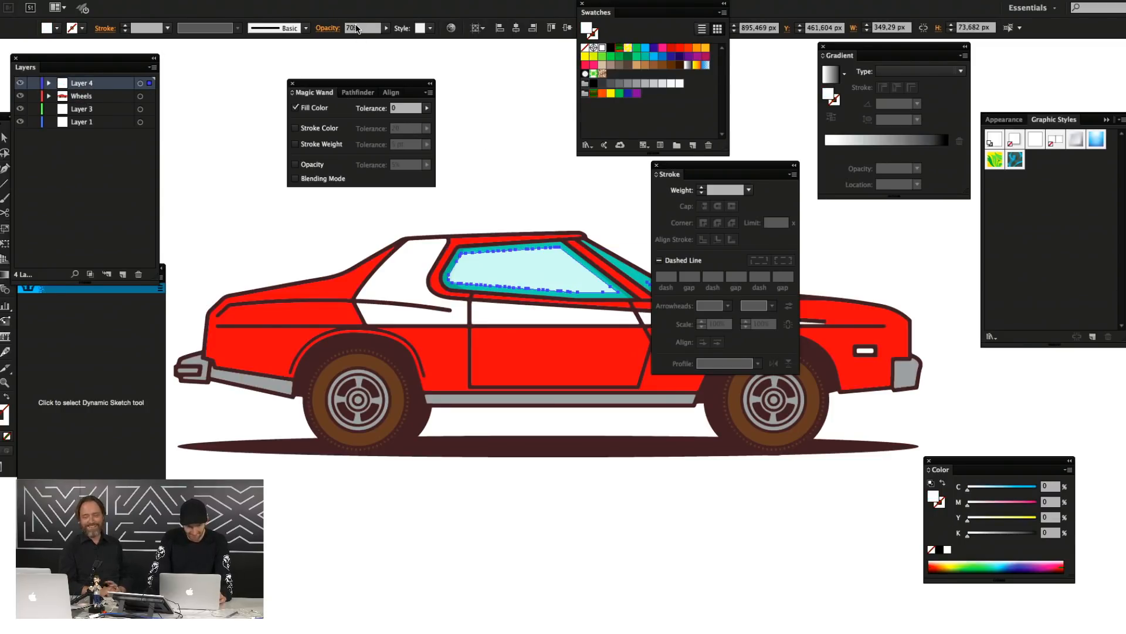
{"action": "left_click", "coordinate": [359, 28]}
{"action": "type", "text": "100"}
{"action": "key", "text": "Return"}
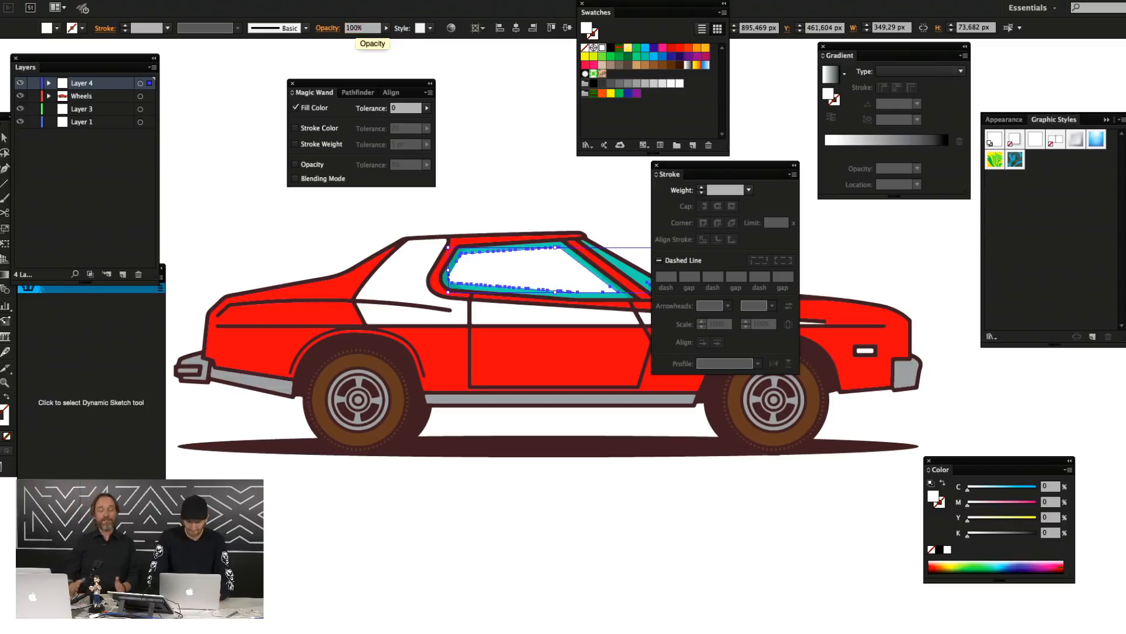
Draw a zigzag Pen path of long parallel diagonals crossing the side window and windscreen, extending above the roof and down over the door
{"action": "key", "text": "v"}
{"action": "key", "text": "Tab"}
{"action": "key", "text": "p"}
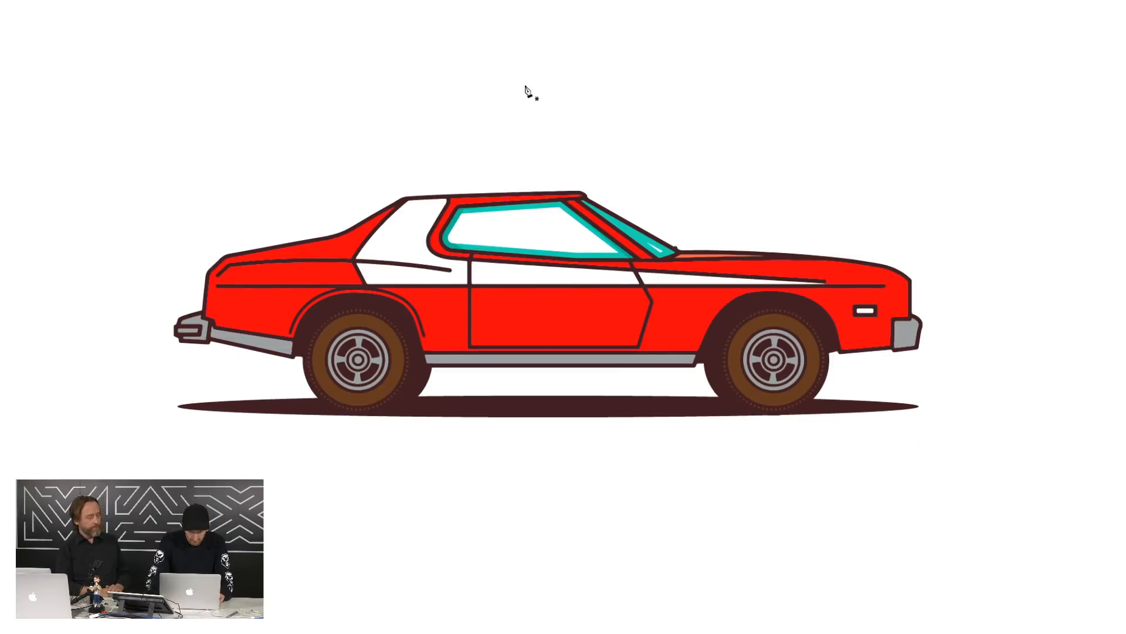
{"action": "left_click", "coordinate": [541, 77]}
{"action": "left_click", "coordinate": [352, 269]}
{"action": "left_click", "coordinate": [376, 299]}
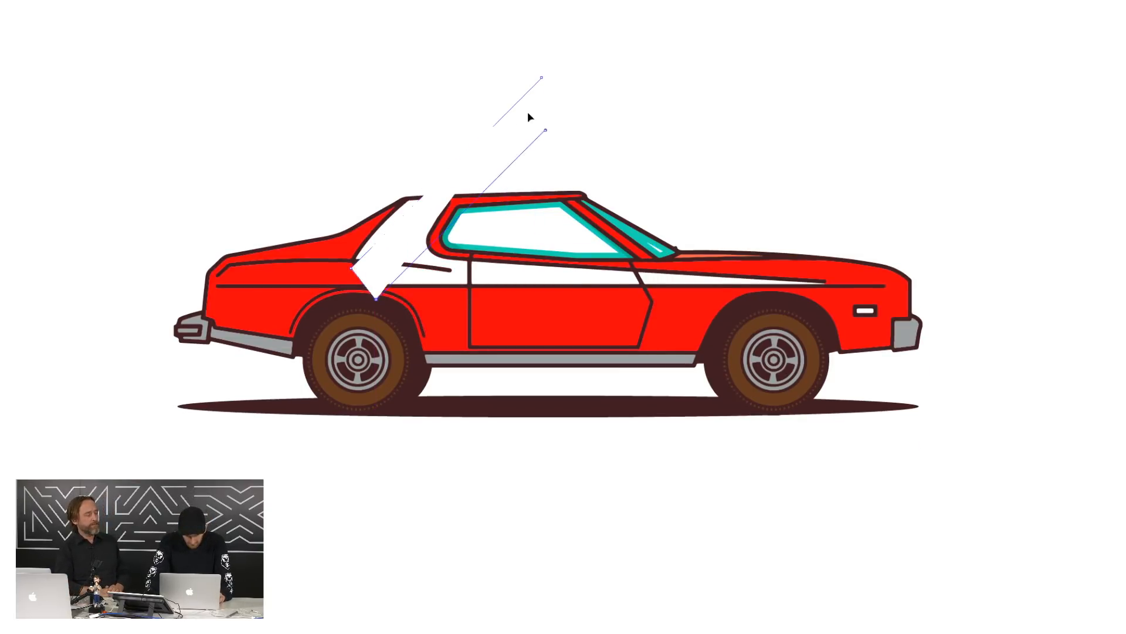
{"action": "left_click", "coordinate": [545, 130]}
{"action": "left_click", "coordinate": [571, 125]}
{"action": "left_click", "coordinate": [382, 316]}
{"action": "left_click", "coordinate": [431, 331]}
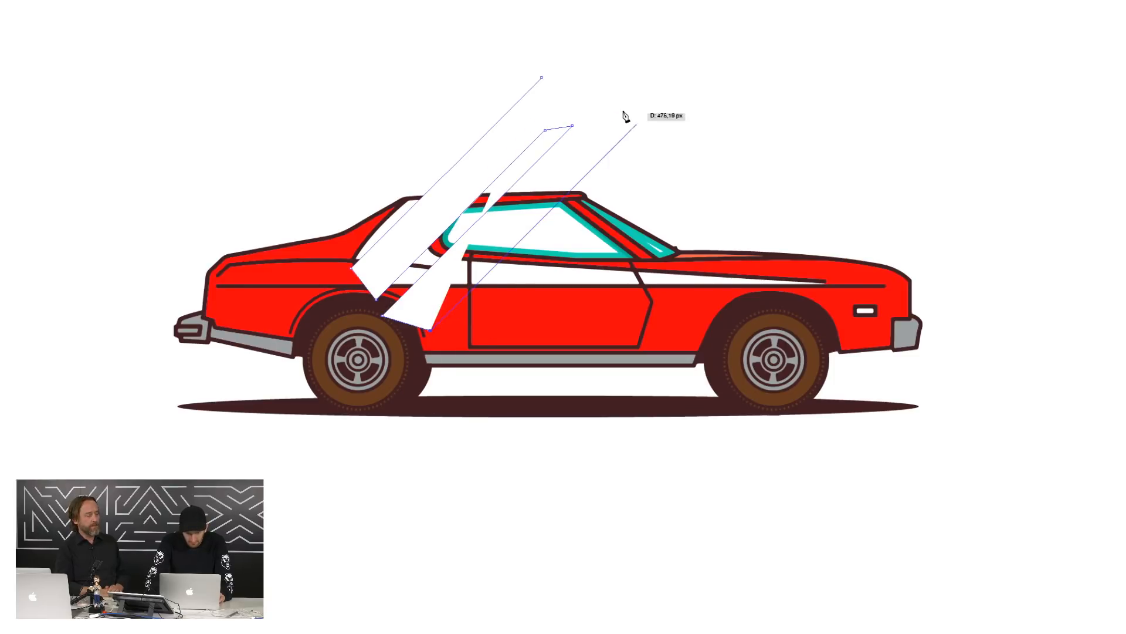
{"action": "left_click", "coordinate": [637, 124]}
{"action": "left_click", "coordinate": [644, 135]}
{"action": "left_click", "coordinate": [454, 326]}
{"action": "left_click", "coordinate": [491, 339]}
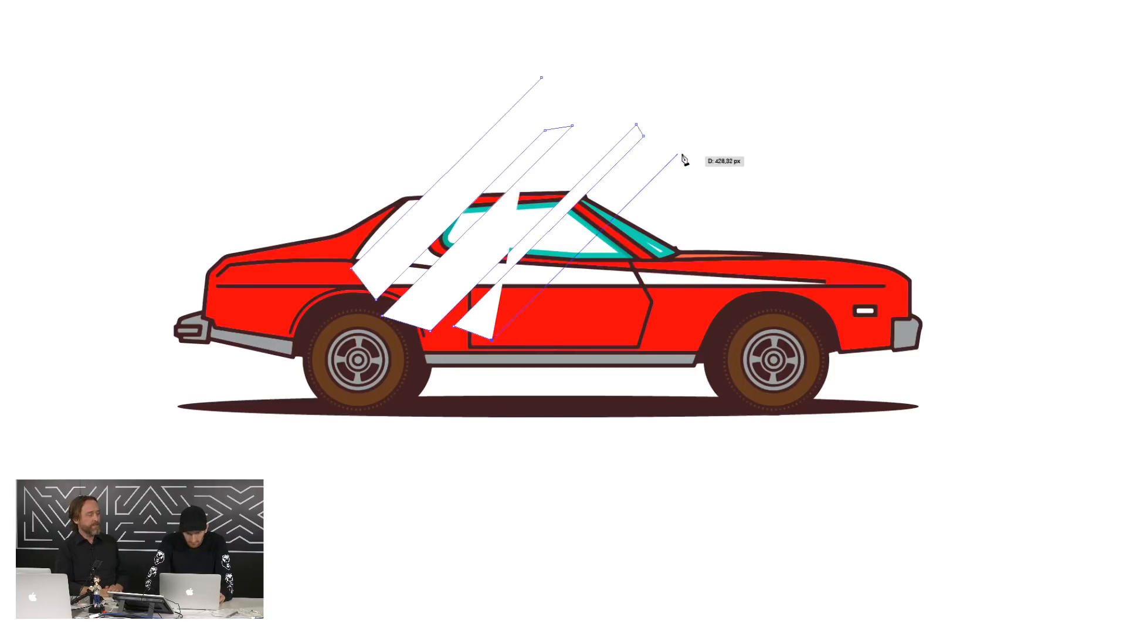
{"action": "left_click", "coordinate": [680, 152]}
{"action": "left_click", "coordinate": [688, 161]}
{"action": "left_click", "coordinate": [478, 371]}
Sample the dark brown of the ground shadow and apply it to the zigzag's stroke instead of its fill
{"action": "key", "text": "i"}
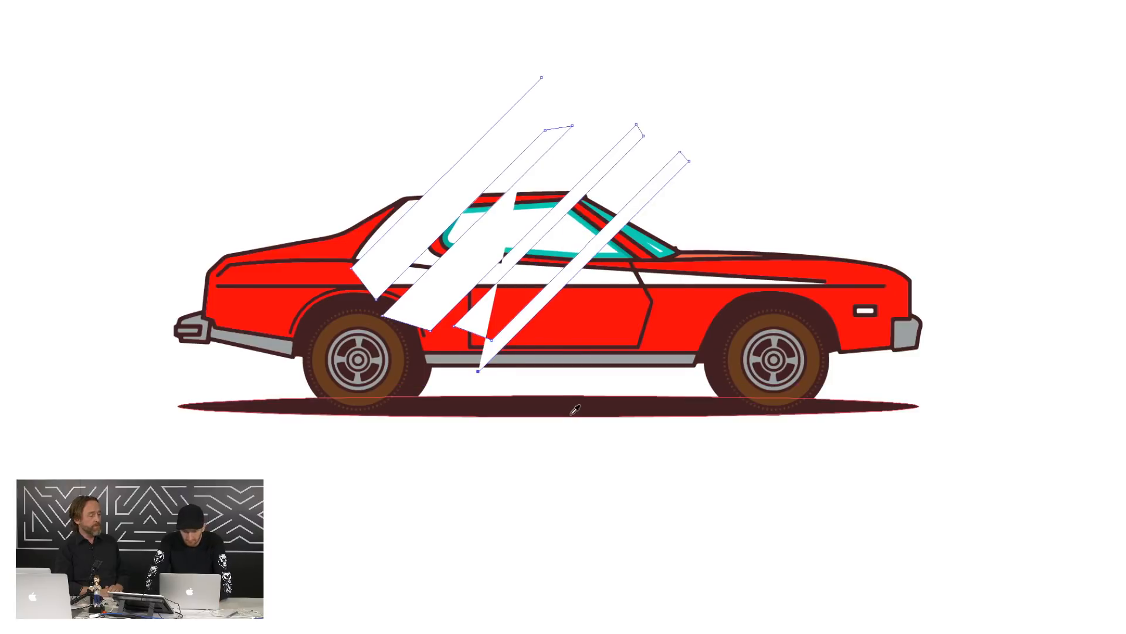
{"action": "left_click", "coordinate": [571, 413]}
{"action": "key", "text": "shift+x"}
{"action": "key", "text": "f"}
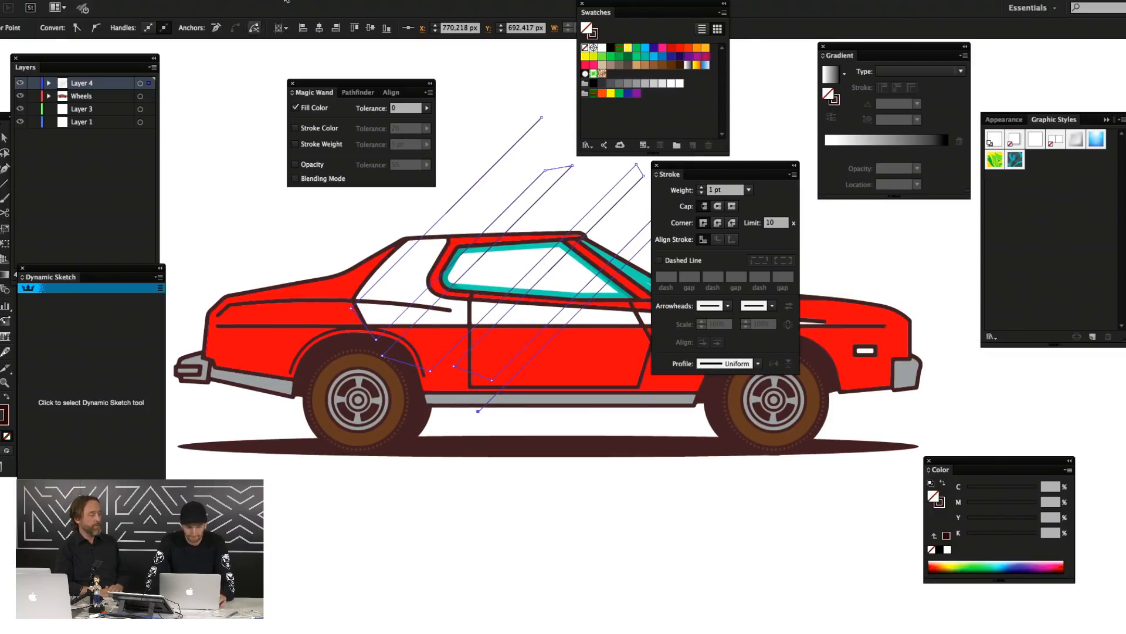
Set the zigzag's stroke weight to 20 pt and outline the stroke together with the white window shapes selected
{"action": "key", "text": "v"}
{"action": "left_click", "coordinate": [531, 120]}
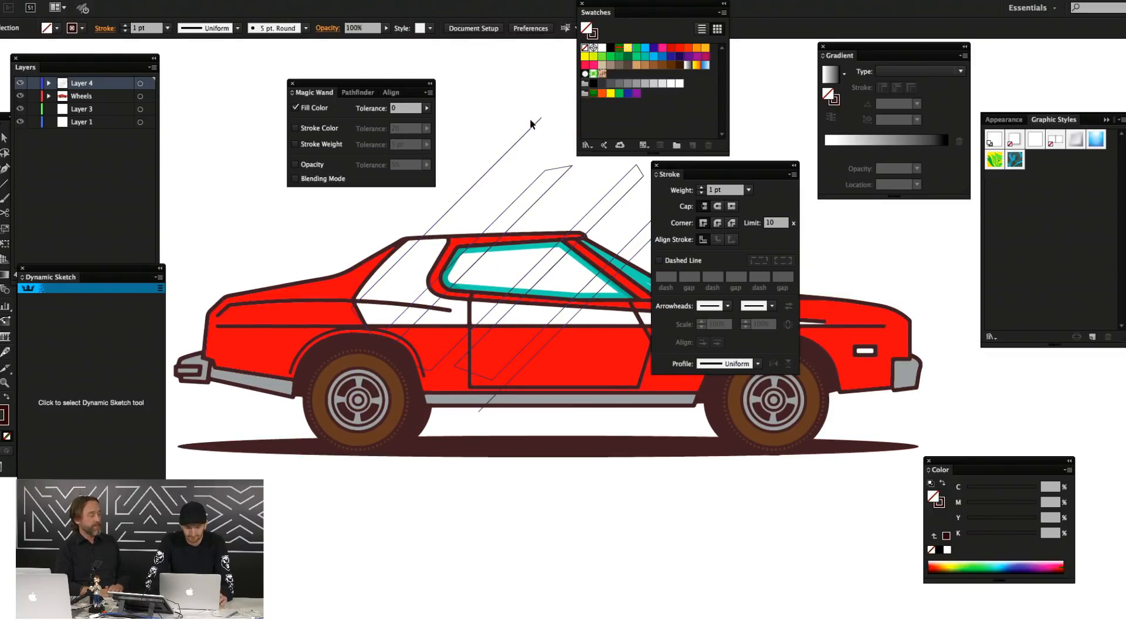
{"action": "left_click", "coordinate": [531, 128]}
{"action": "left_click", "coordinate": [361, 28]}
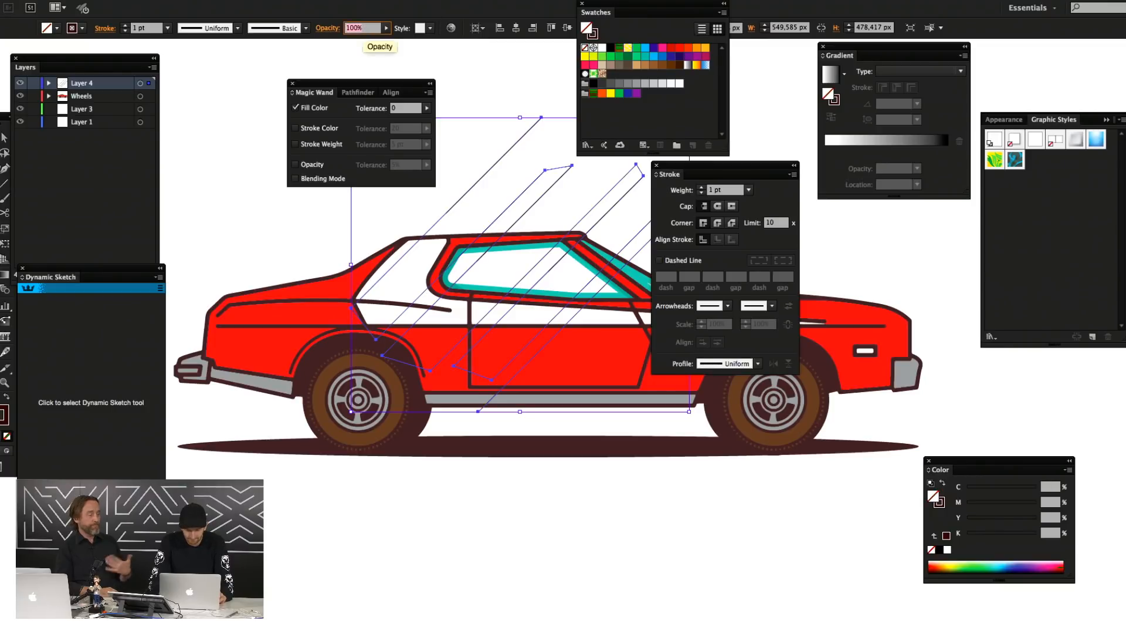
{"action": "left_click", "coordinate": [151, 30]}
{"action": "type", "text": "20"}
{"action": "key", "text": "Return"}
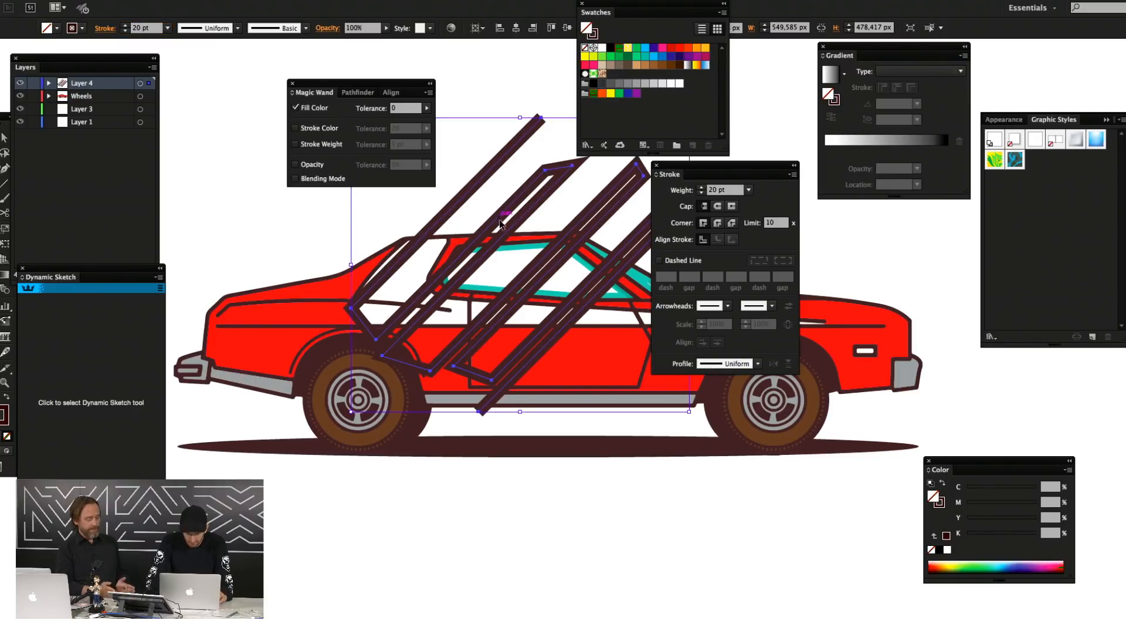
{"action": "left_click", "coordinate": [502, 269], "text": "shift"}
{"action": "key", "text": "super+shift+o"}
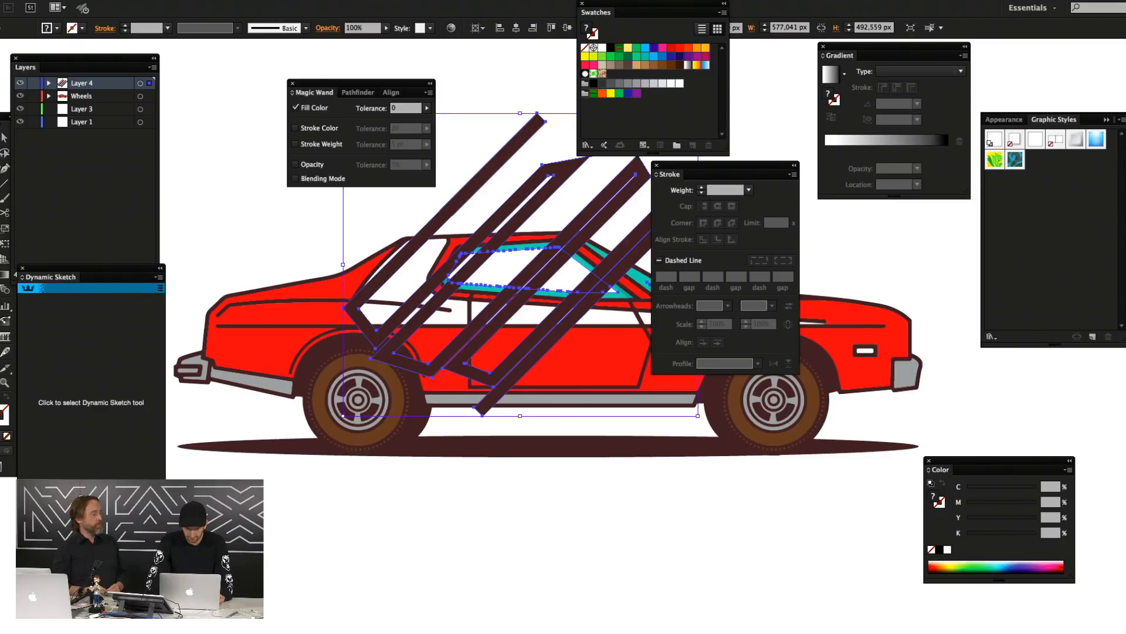
Divide the white window shapes with the outlined zigzag using Pathfinder, and delete the dark stripe pieces
{"action": "left_click", "coordinate": [314, 1]}
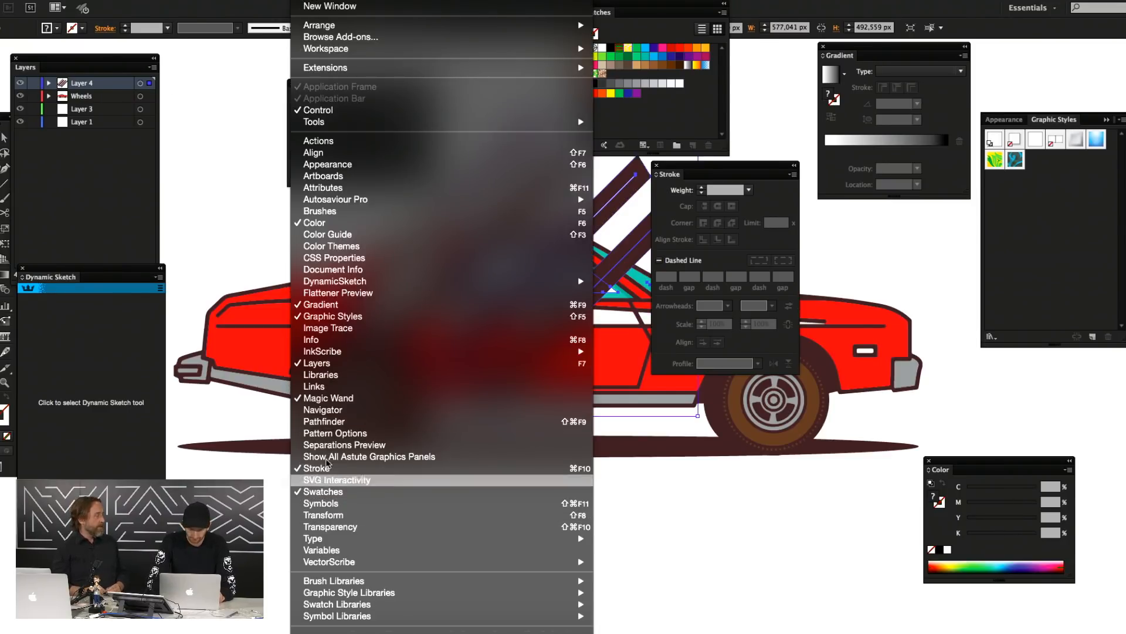
{"action": "left_click", "coordinate": [325, 422]}
{"action": "key", "text": "super+s"}
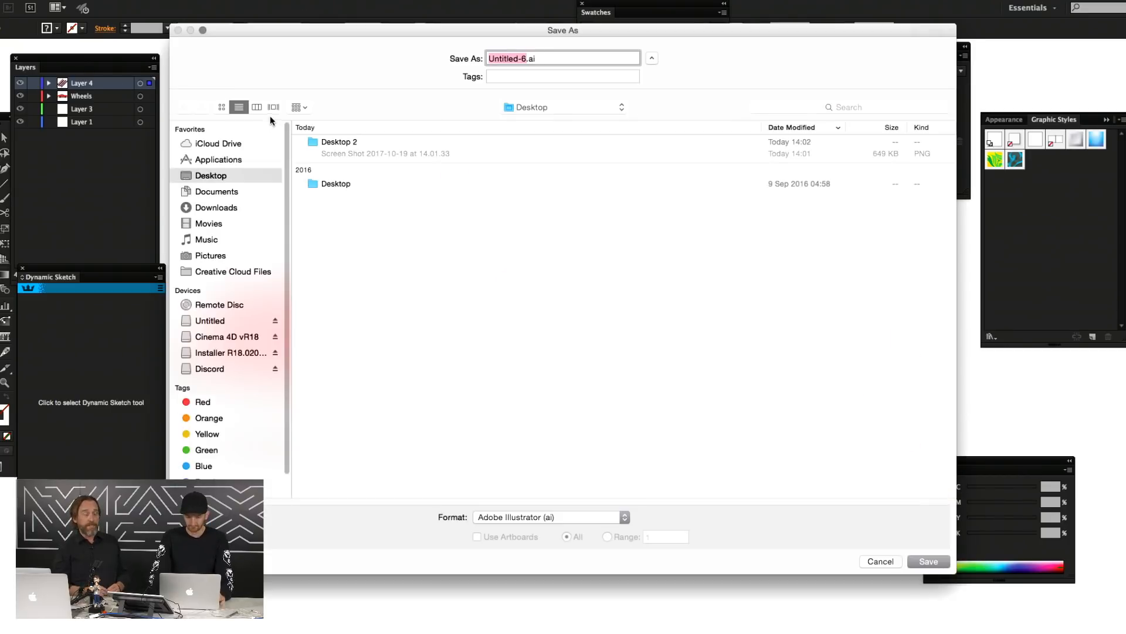
{"action": "key", "text": "Escape"}
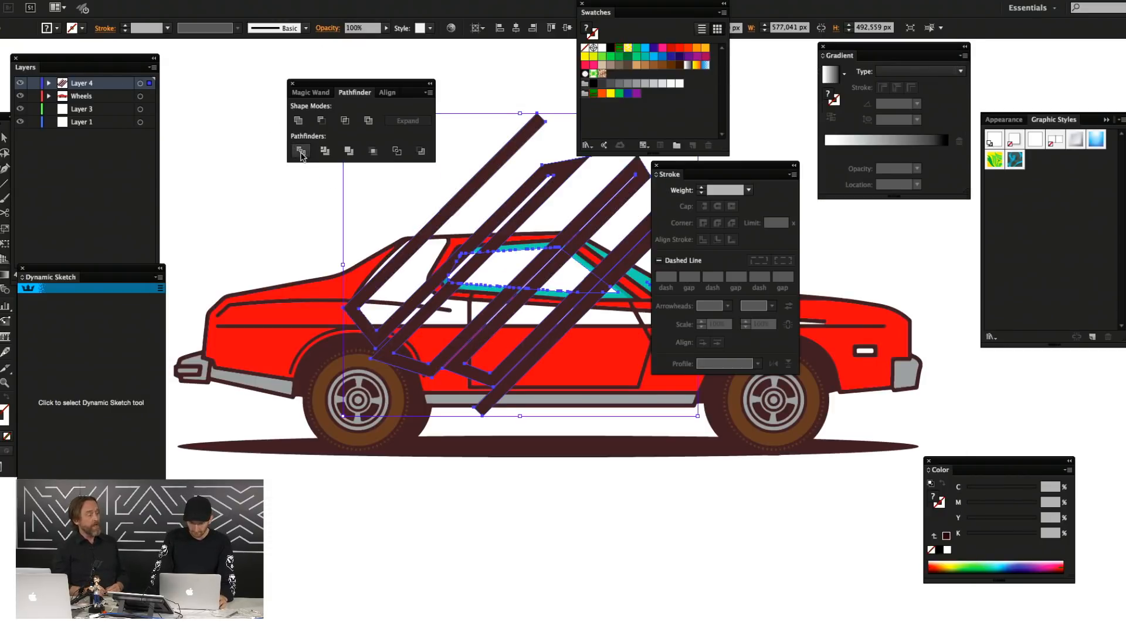
{"action": "double_click", "coordinate": [605, 207]}
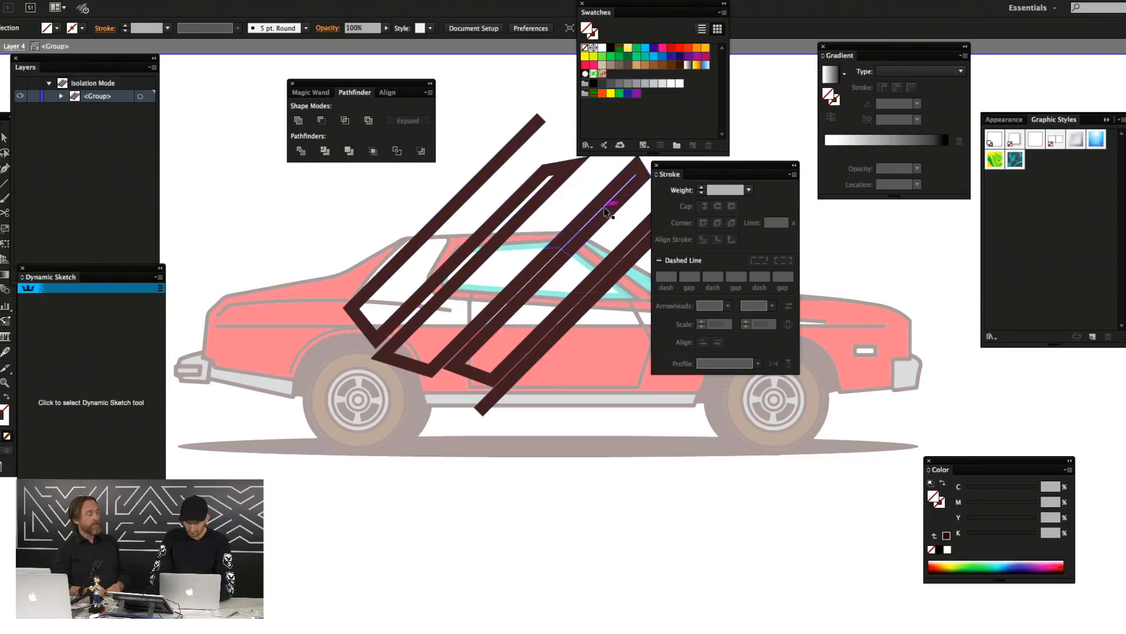
{"action": "double_click", "coordinate": [571, 484]}
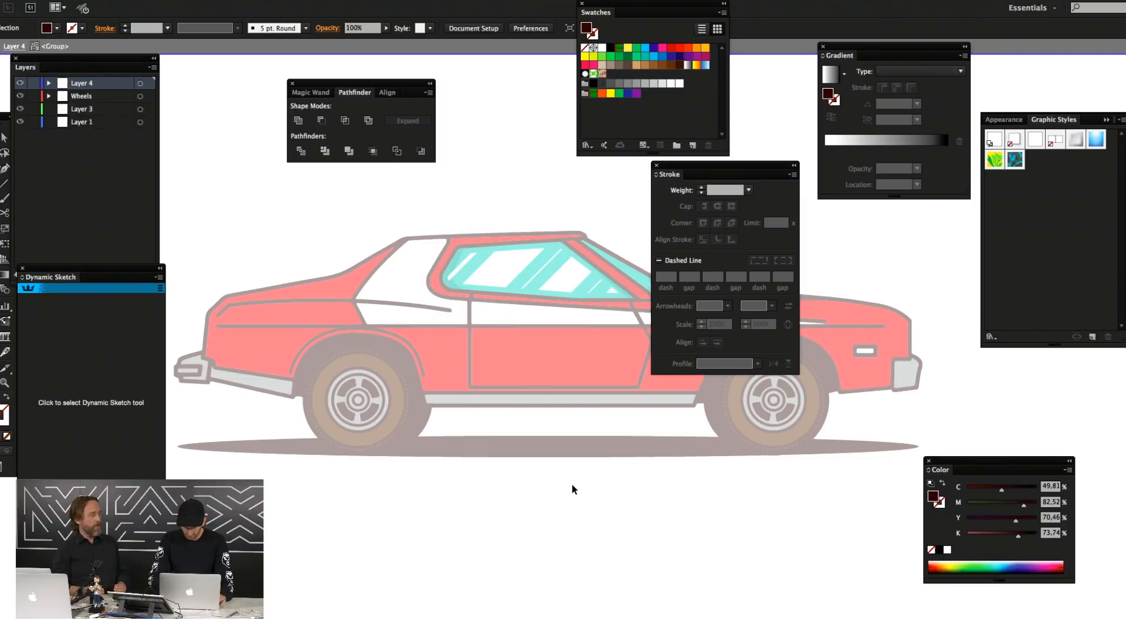
{"action": "key", "text": "Tab"}
{"action": "key", "text": "super+plus"}
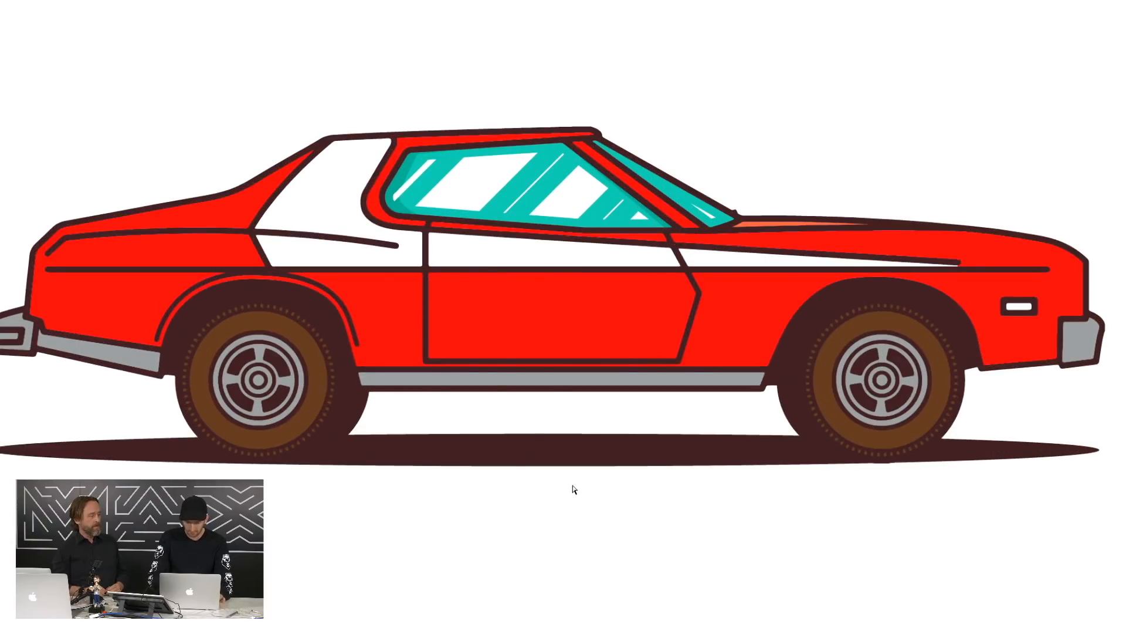
Select all the dark brown line-work shapes with the Magic Wand, and exclude the ground shadow and the dark far-side wheel shape behind the front tyre
{"action": "key", "text": "super+Tab"}
{"action": "key", "text": "super+Tab"}
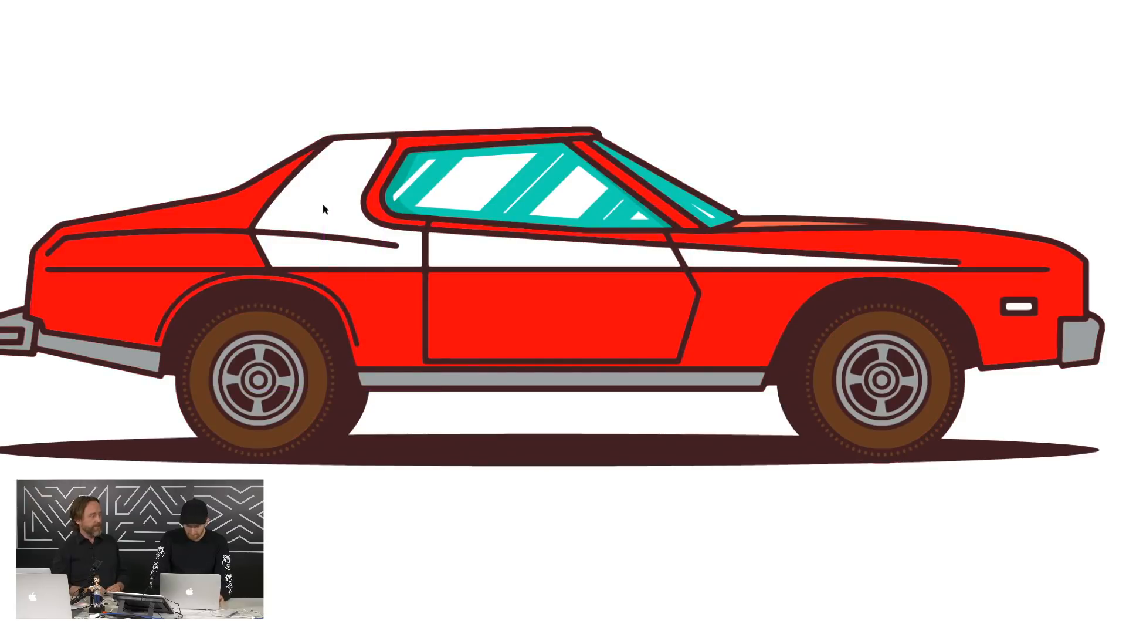
{"action": "key", "text": "super+plus"}
{"action": "key", "text": "super+plus"}
{"action": "left_click_drag", "start_coordinate": [252, 189], "coordinate": [487, 339]}
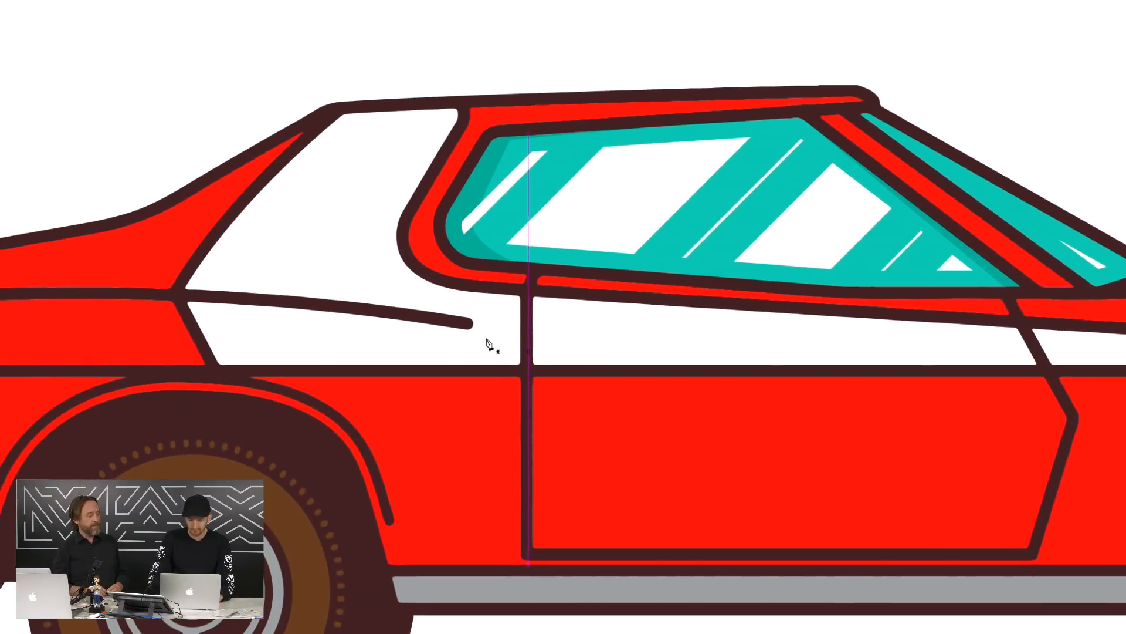
{"action": "key", "text": "Tab"}
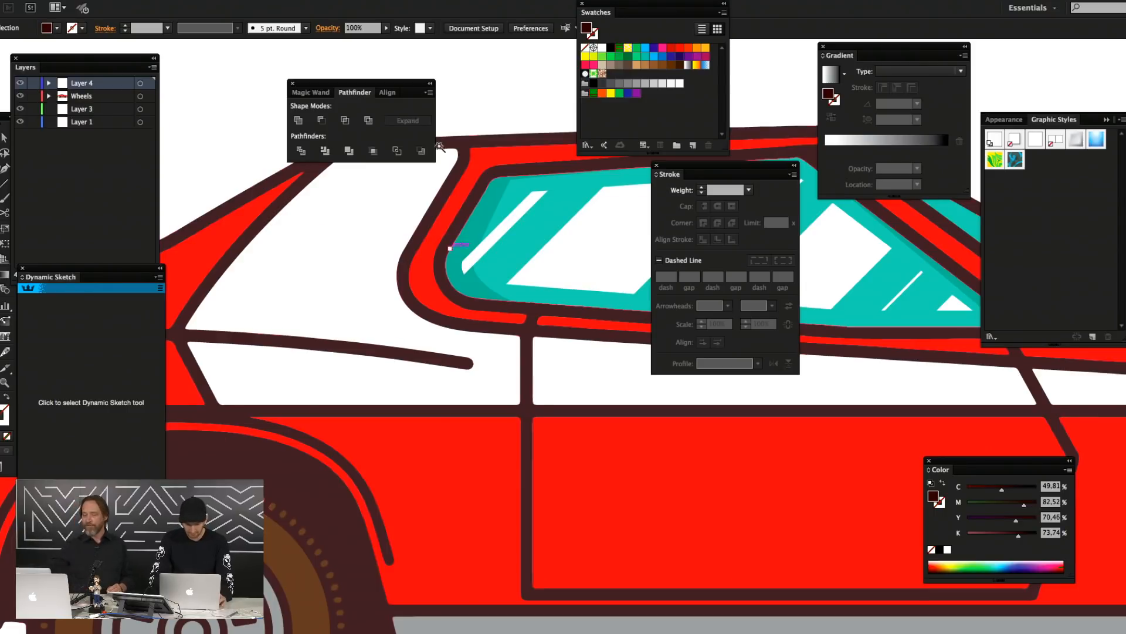
{"action": "left_click", "coordinate": [487, 133]}
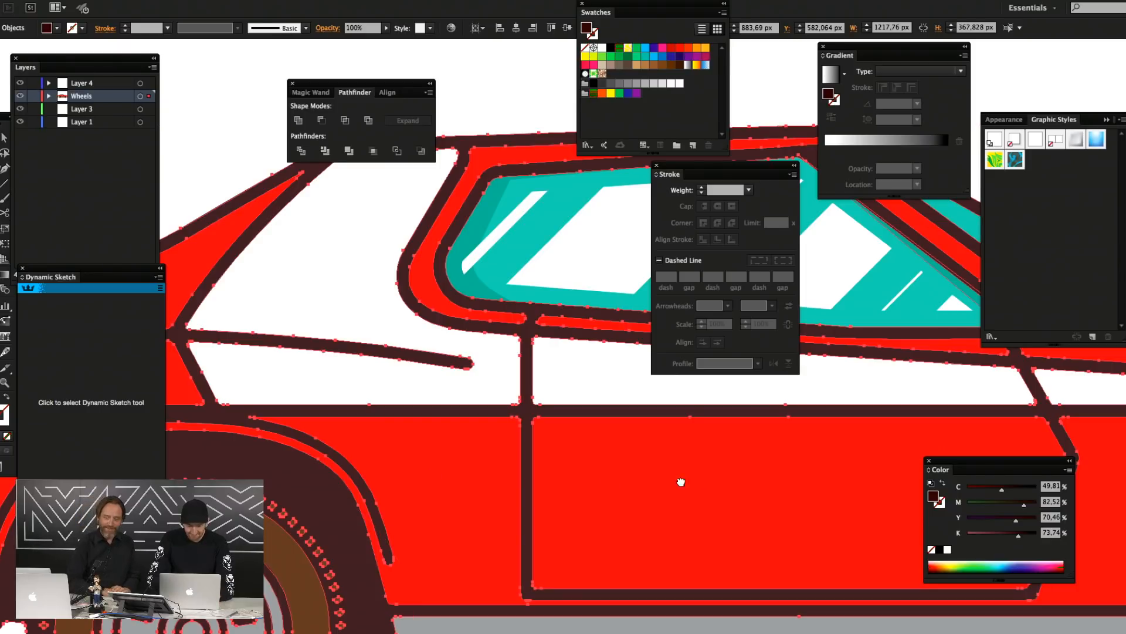
{"action": "left_click_drag", "start_coordinate": [679, 478], "coordinate": [131, 229]}
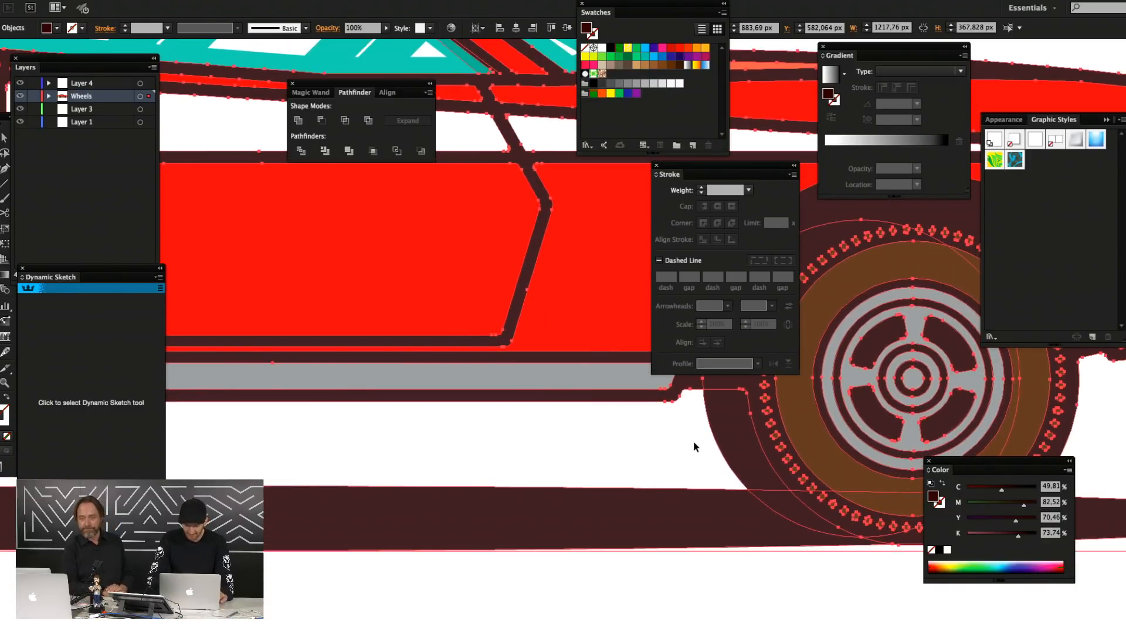
{"action": "left_click", "coordinate": [718, 456], "text": "shift"}
{"action": "left_click", "coordinate": [709, 518], "text": "shift"}
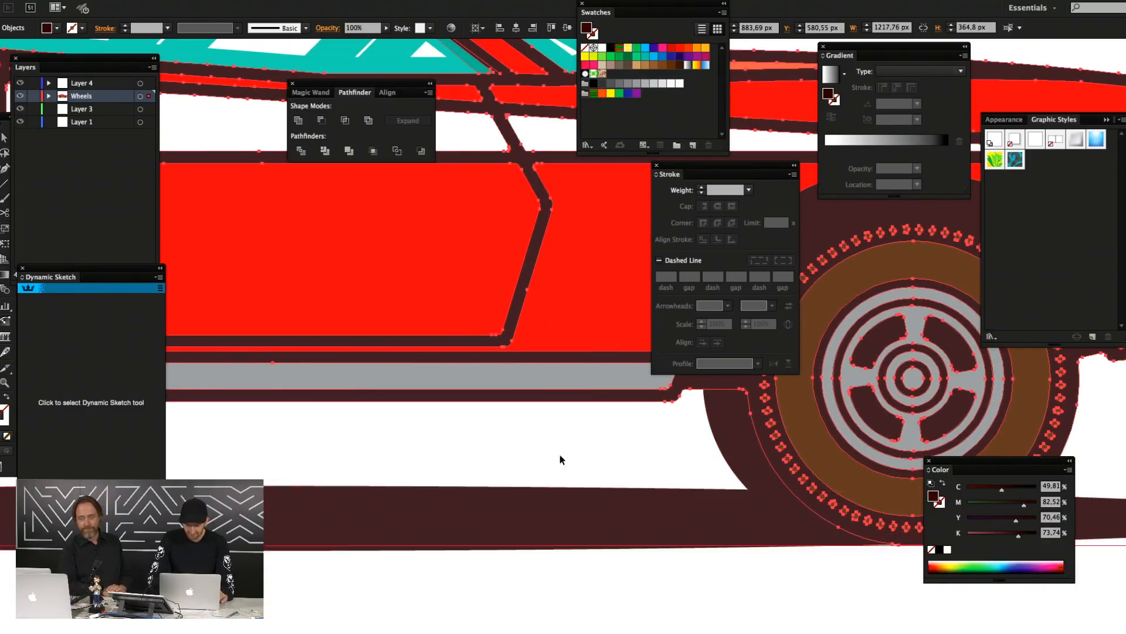
Cut the selected dark outlines and paste them in front on a new layer above Layer 4
{"action": "key", "text": "super+x"}
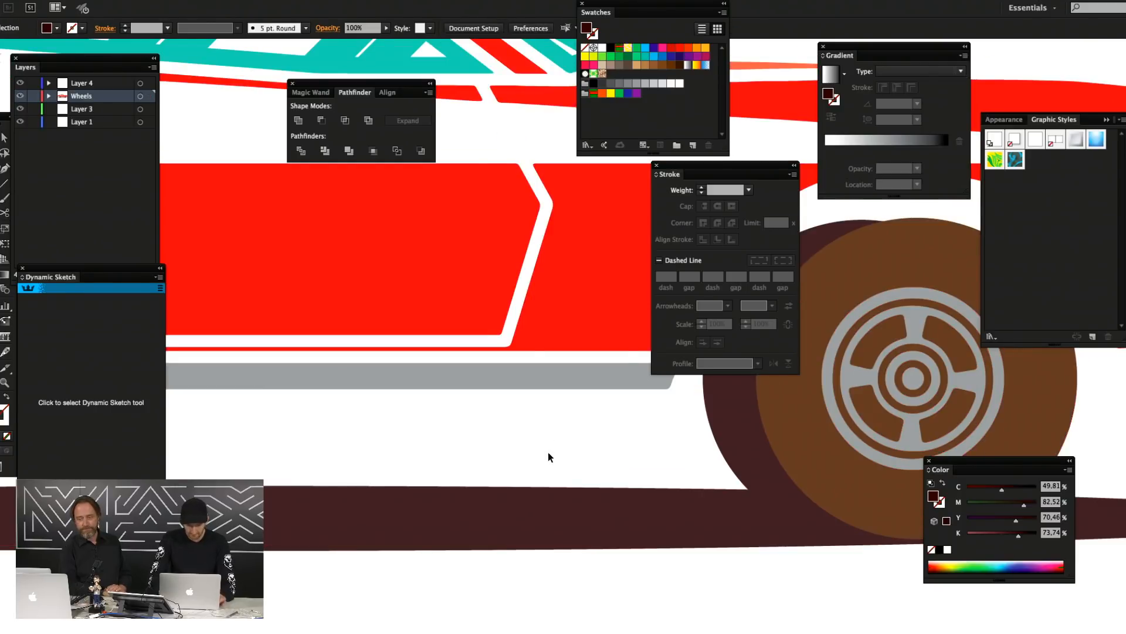
{"action": "key", "text": "super+minus"}
{"action": "key", "text": "super+minus"}
{"action": "key", "text": "super+minus"}
{"action": "left_click", "coordinate": [90, 86]}
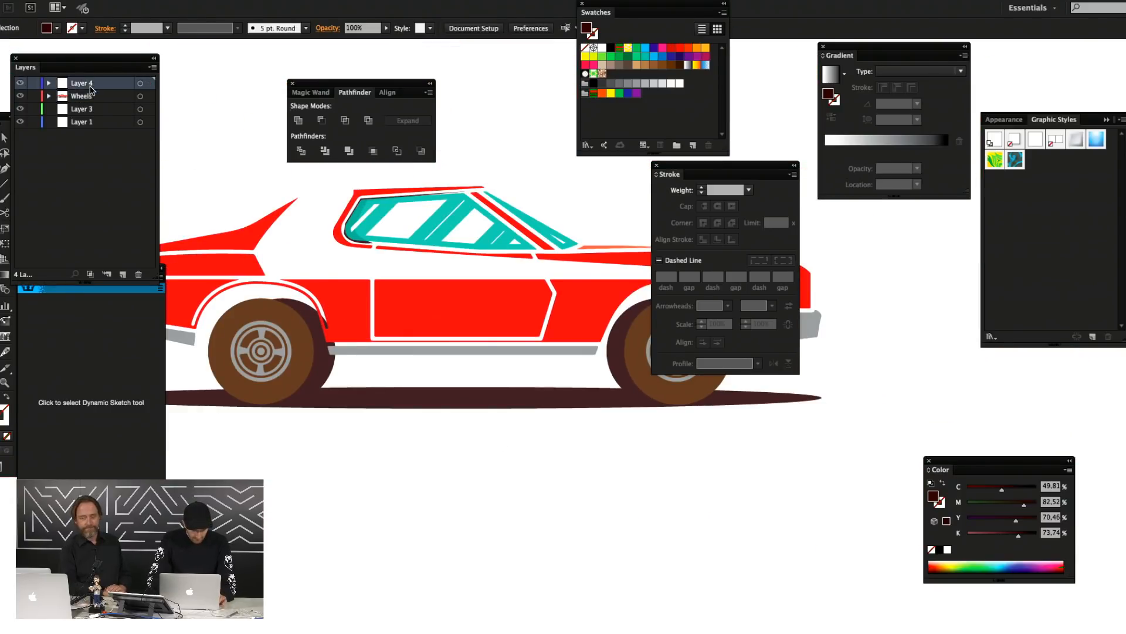
{"action": "left_click", "coordinate": [123, 274]}
{"action": "key", "text": "super+f"}
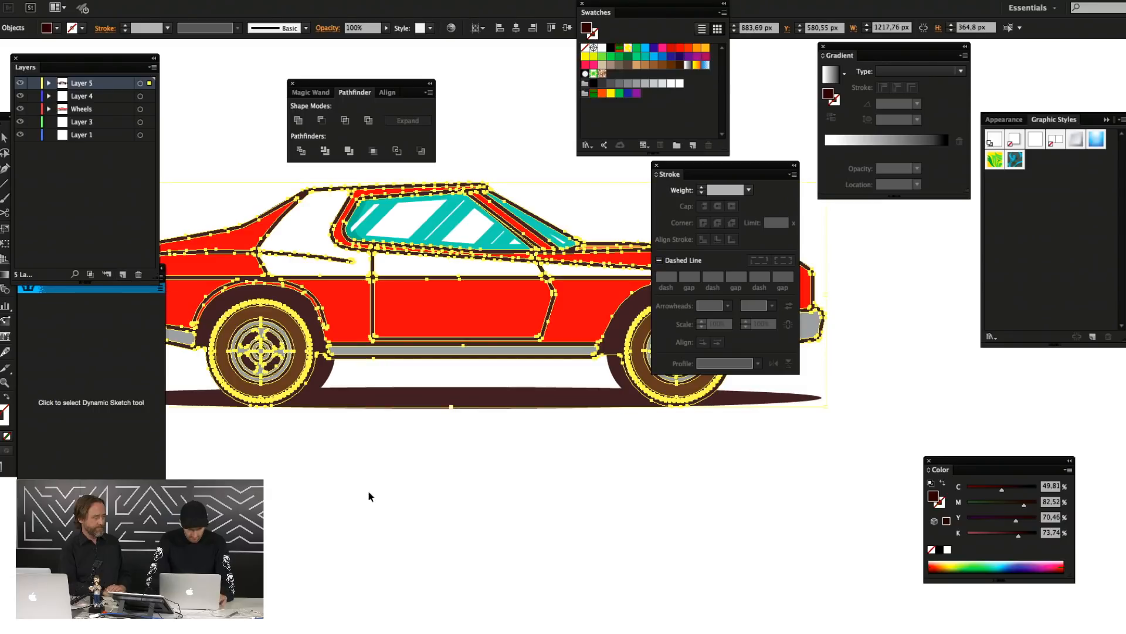
Rename the new top layer Outline and the Wheels layer Color, and deselect the artwork
{"action": "double_click", "coordinate": [80, 84]}
{"action": "type", "text": "O"}
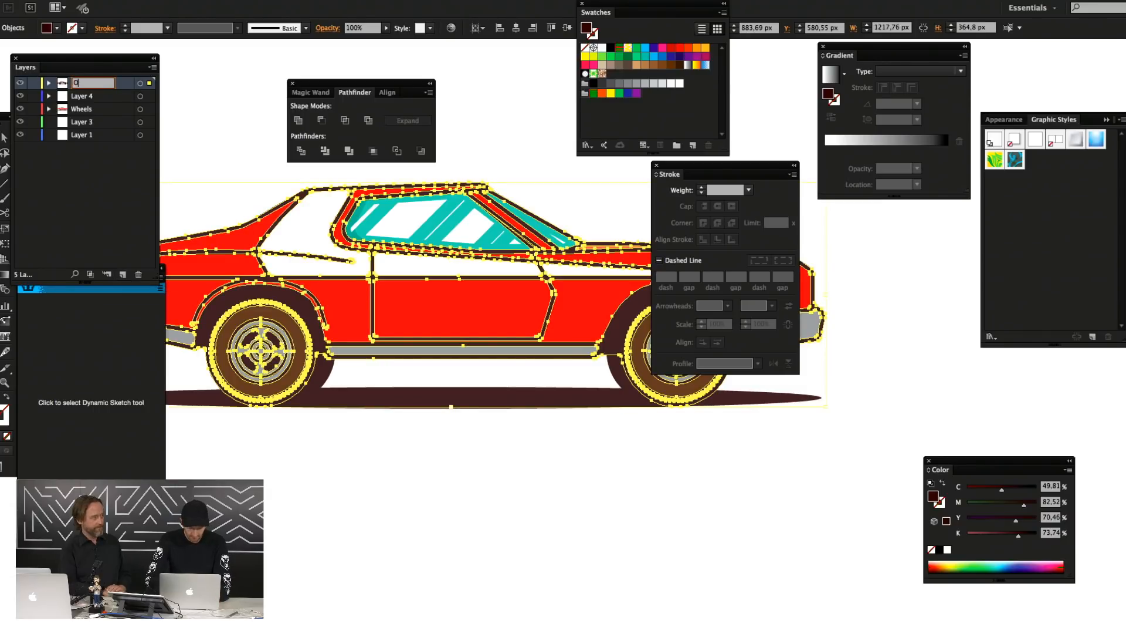
{"action": "type", "text": "utline"}
{"action": "key", "text": "Return"}
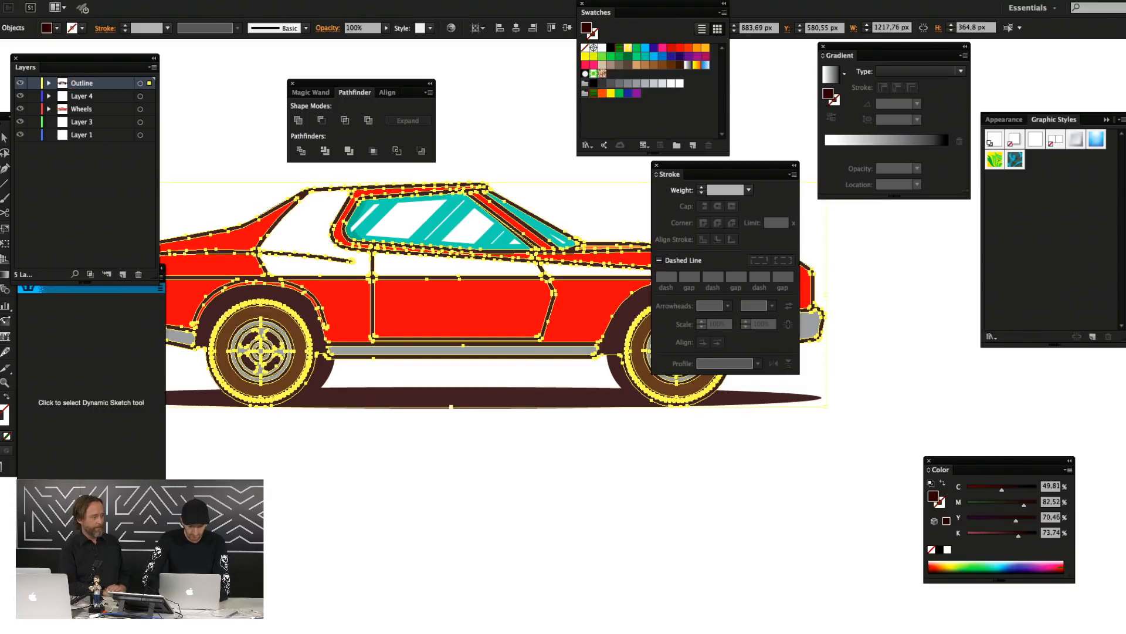
{"action": "double_click", "coordinate": [80, 109]}
{"action": "type", "text": "Color"}
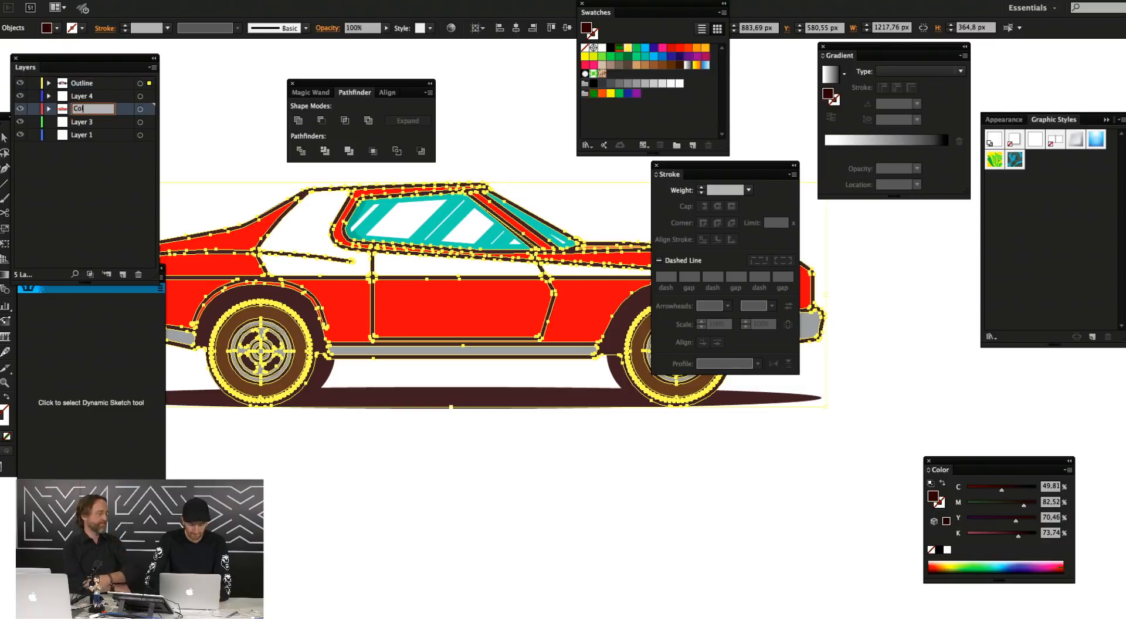
{"action": "key", "text": "Return"}
{"action": "left_click", "coordinate": [82, 122]}
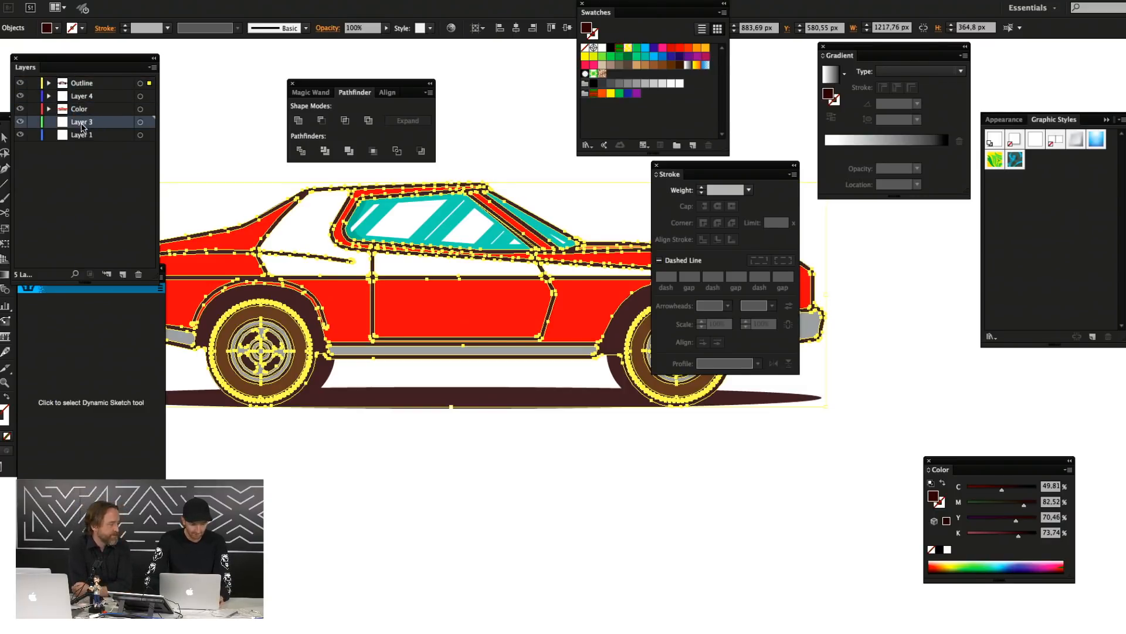
{"action": "left_click", "coordinate": [400, 454]}
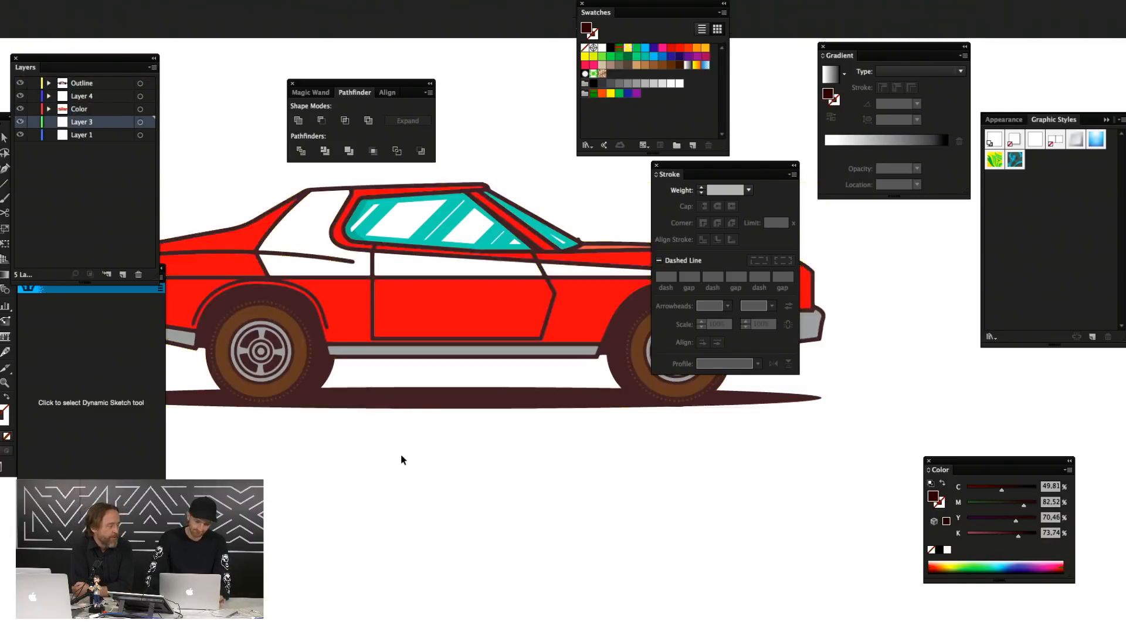
Compare the drawn car with the red Ford Torino side-view photo in the browser, and return to the drawing
{"action": "key", "text": "Tab"}
{"action": "left_click_drag", "start_coordinate": [364, 440], "coordinate": [461, 461]}
{"action": "key", "text": "super+="}
{"action": "key", "text": "super+="}
{"action": "key", "text": "super+minus"}
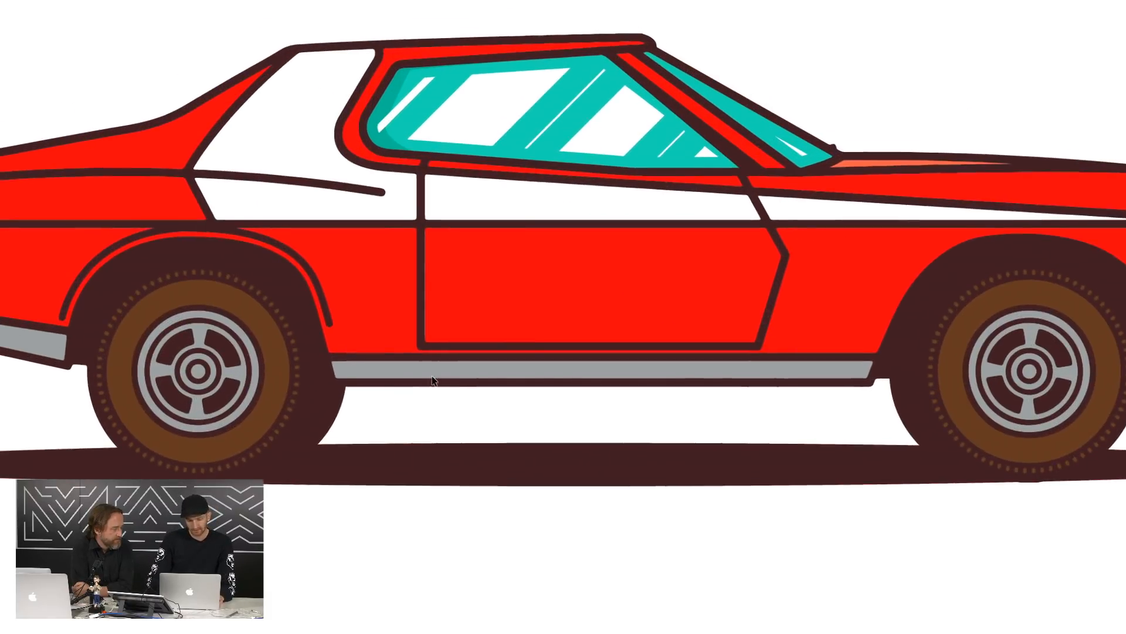
{"action": "key", "text": "super+Tab"}
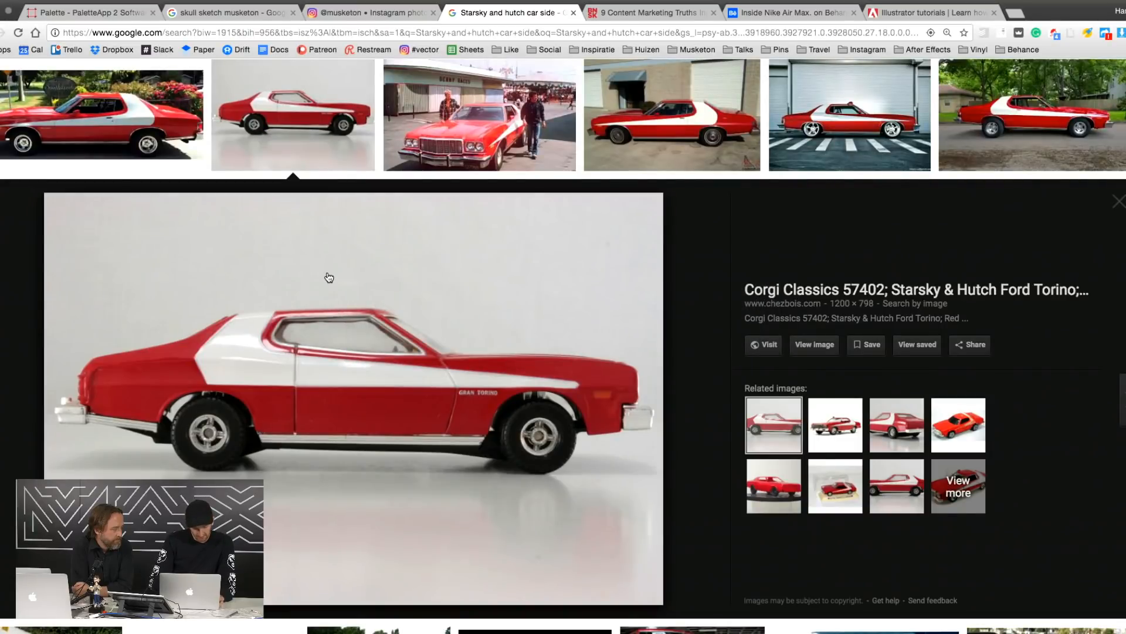
{"action": "key", "text": "super+Tab"}
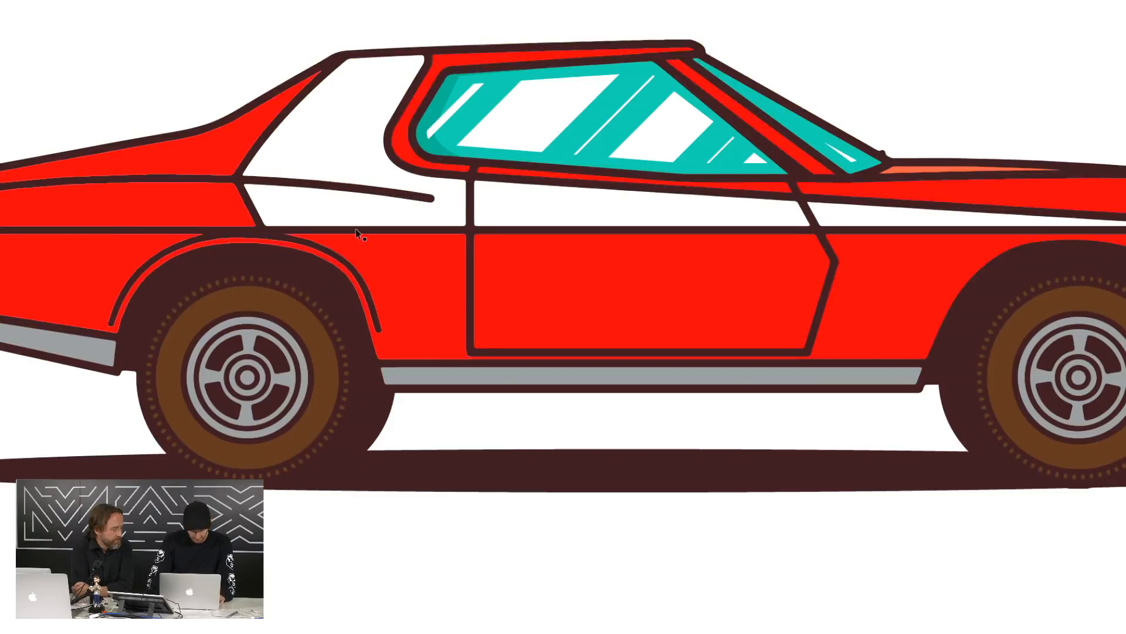
{"action": "key", "text": "super+Tab"}
{"action": "key", "text": "super+Tab"}
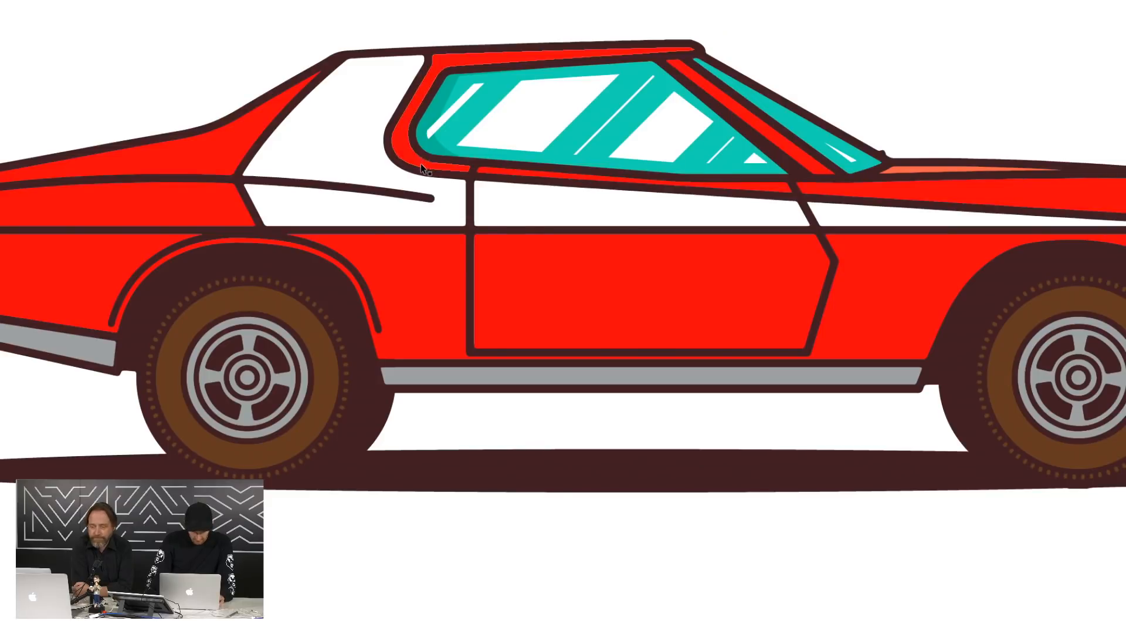
Draw a curved Pen path along the red window frame, following its rounded lower rear corner and up toward the roof
{"action": "key", "text": "p"}
{"action": "key", "text": "super+plus"}
{"action": "key", "text": "super+plus"}
{"action": "key", "text": "super+plus"}
{"action": "left_click_drag", "start_coordinate": [374, 153], "coordinate": [646, 555]}
{"action": "left_click", "coordinate": [482, 268]}
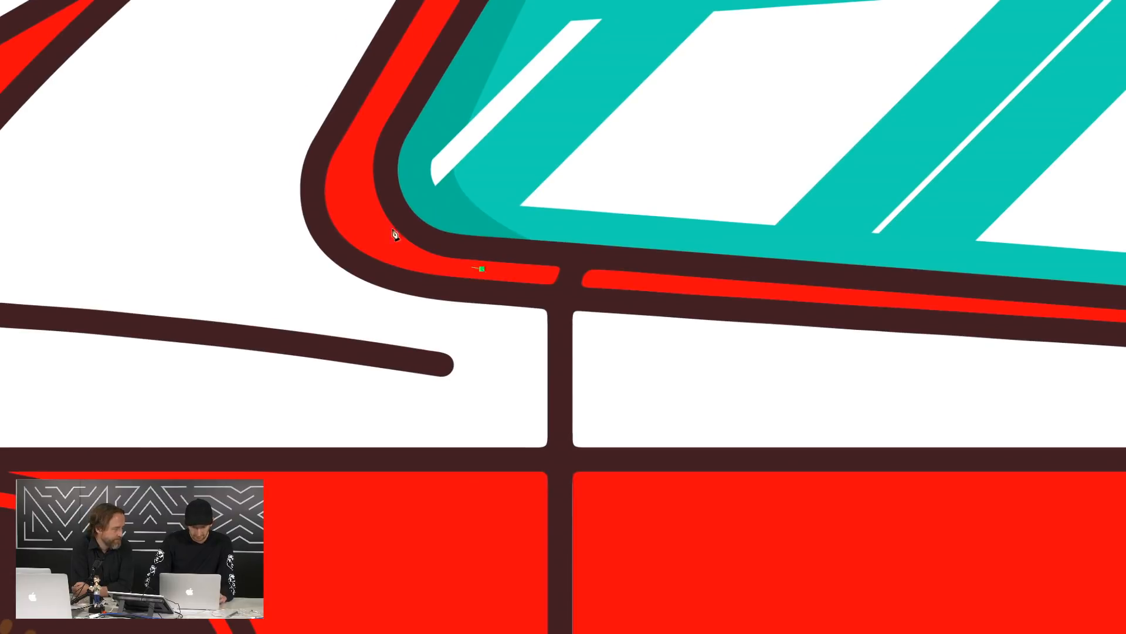
{"action": "left_click_drag", "start_coordinate": [350, 195], "coordinate": [385, 169]}
{"action": "left_click", "coordinate": [345, 271]}
{"action": "left_click_drag", "start_coordinate": [400, 150], "coordinate": [404, 143]}
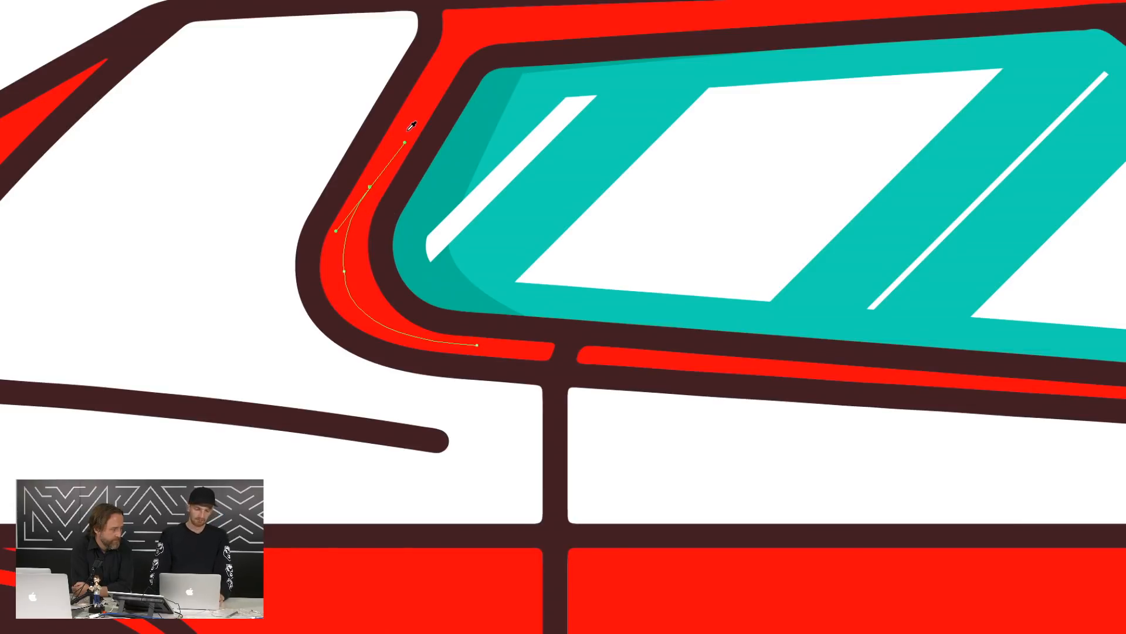
Change the curved path's stroke colour to orange in the Color Picker
{"action": "key", "text": "Tab"}
{"action": "double_click", "coordinate": [5, 415]}
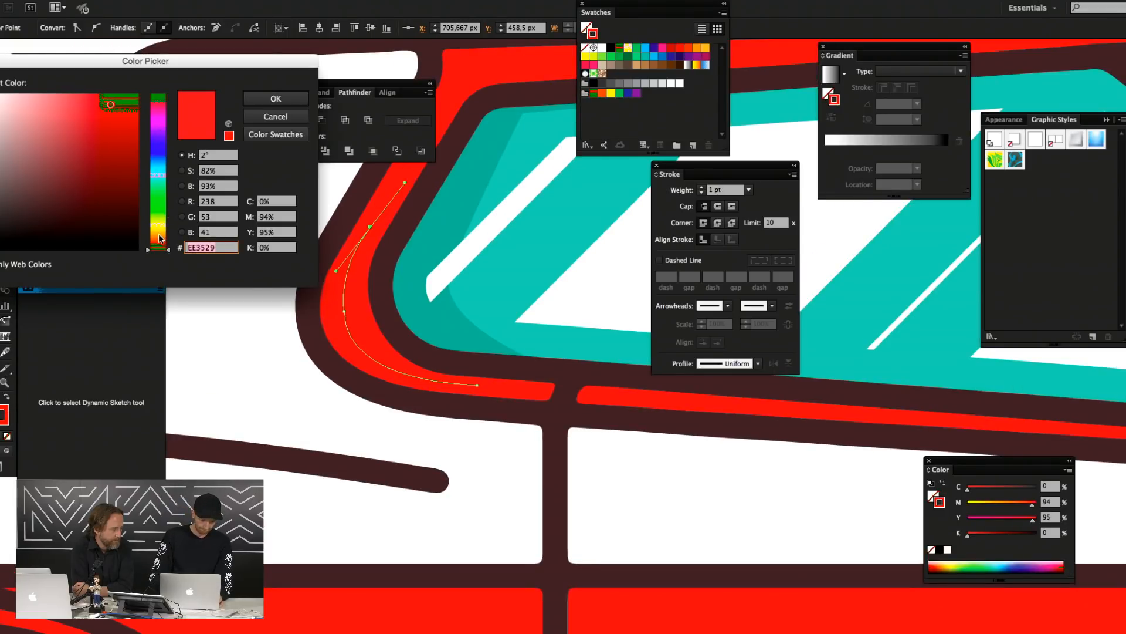
{"action": "left_click", "coordinate": [158, 239]}
{"action": "key", "text": "Return"}
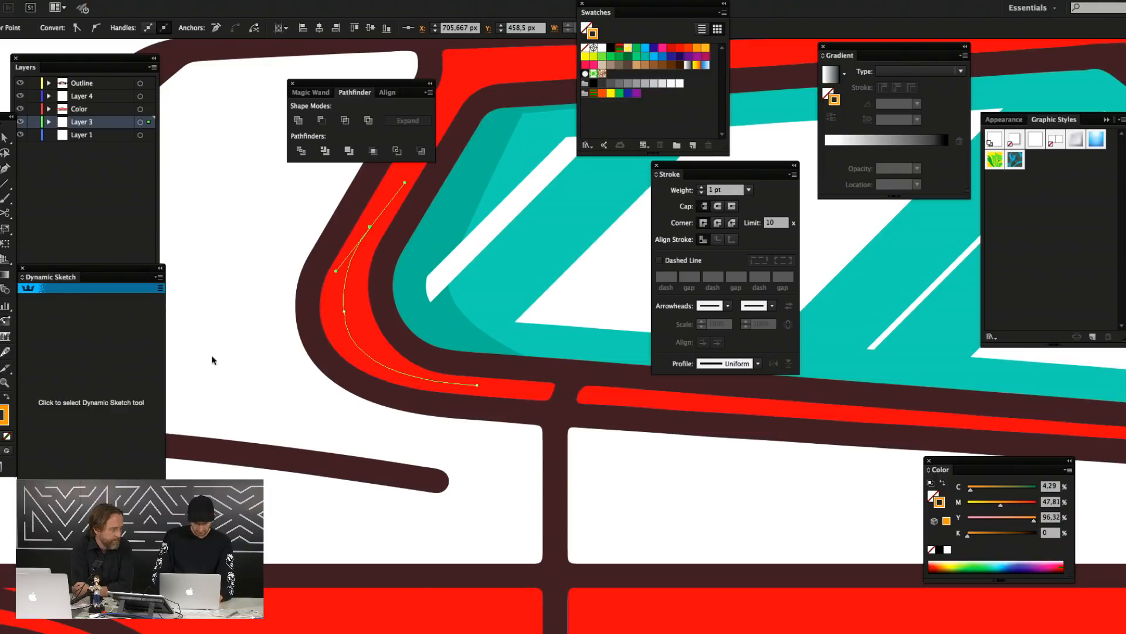
Move the orange path onto Layer 4 by cutting it and pasting it in front at the same position
{"action": "key", "text": "v"}
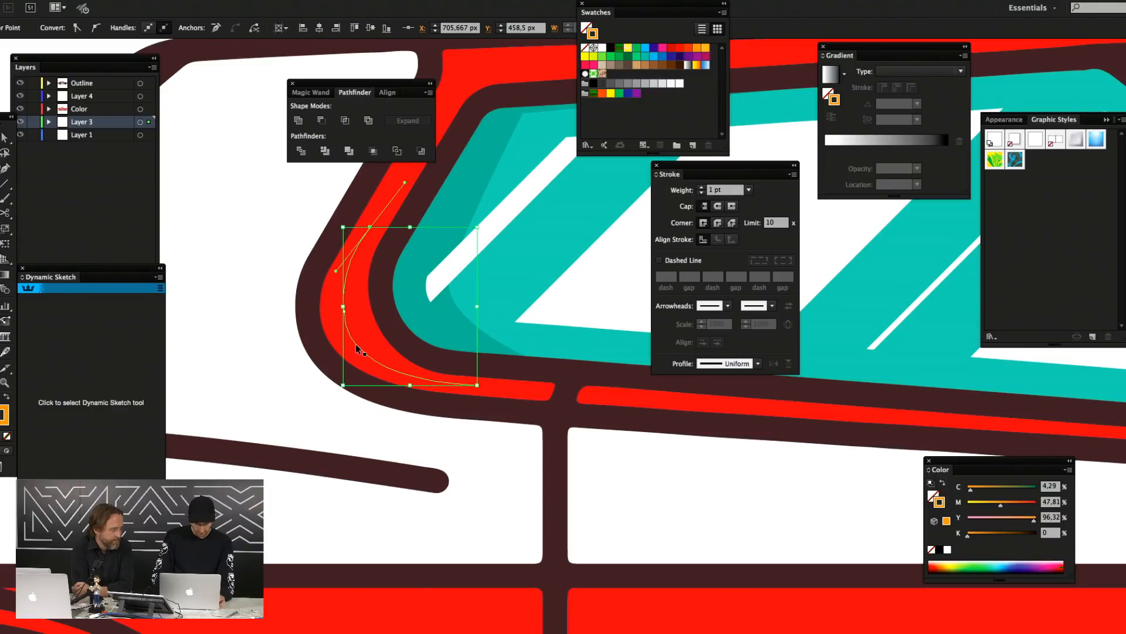
{"action": "key", "text": "Delete"}
{"action": "left_click", "coordinate": [81, 96]}
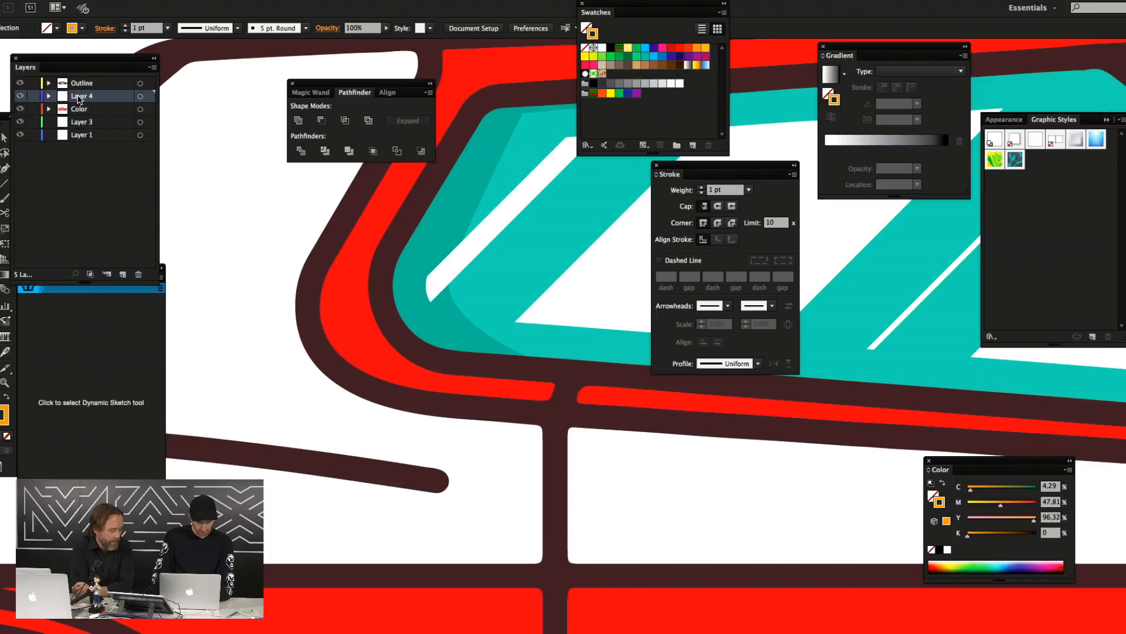
{"action": "key", "text": "ctrl+f"}
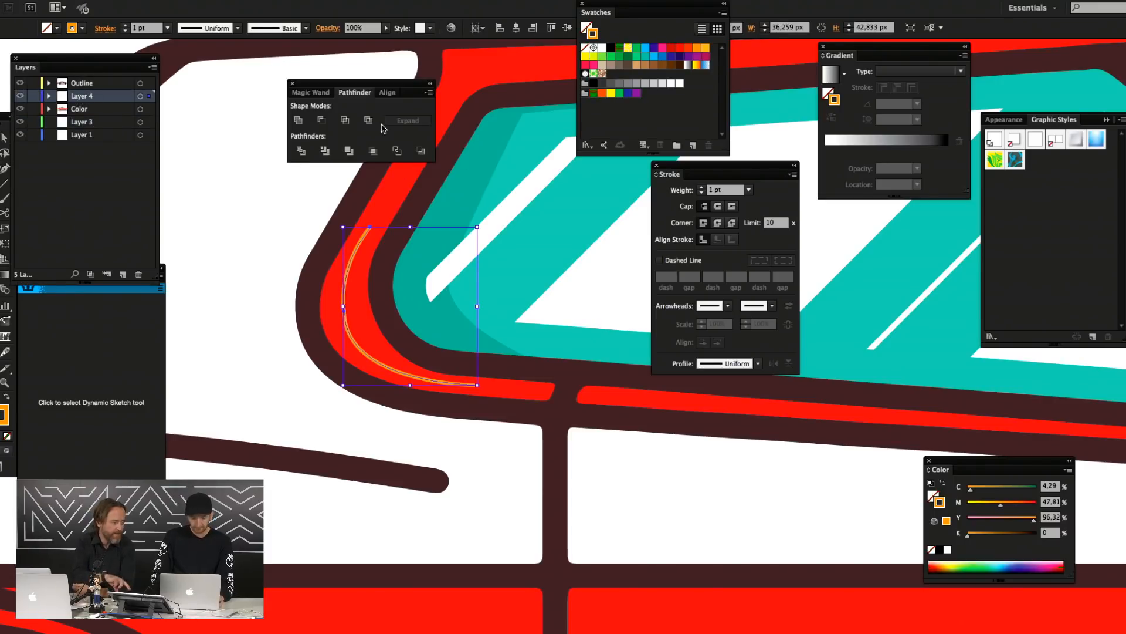
Set the orange path's stroke weight to 12 pt with a round cap and a round join
{"action": "left_click", "coordinate": [147, 28]}
{"action": "key", "text": "Up"}
{"action": "key", "text": "Up"}
{"action": "key", "text": "Up"}
{"action": "key", "text": "Up"}
{"action": "key", "text": "Up"}
{"action": "key", "text": "Up"}
{"action": "key", "text": "Up"}
{"action": "key", "text": "Up"}
{"action": "key", "text": "Up"}
{"action": "key", "text": "Up"}
{"action": "key", "text": "Up"}
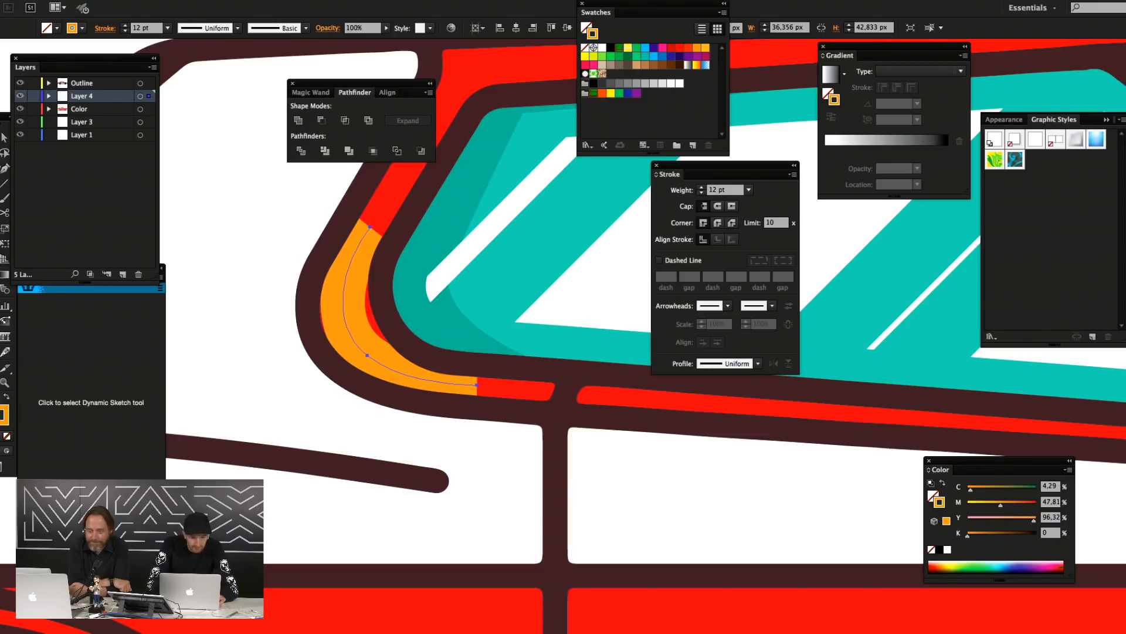
{"action": "left_click", "coordinate": [717, 206]}
{"action": "left_click", "coordinate": [718, 222]}
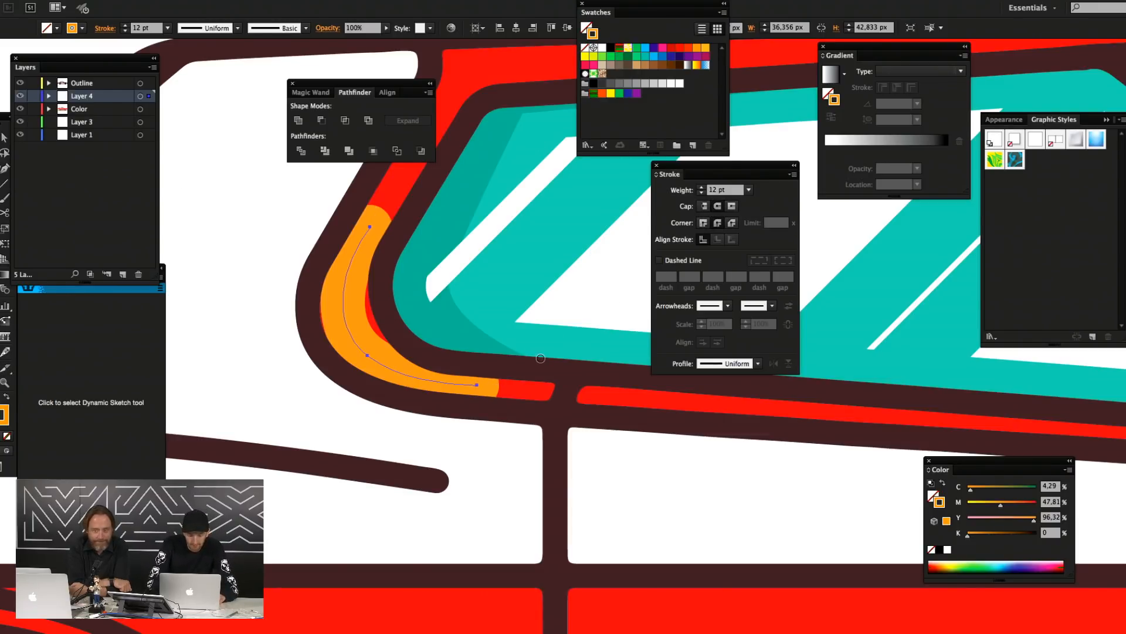
Widen the middle of the orange stroke to about 16.5 pt with the Width tool so it fills the frame's curve, and deselect it
{"action": "key", "text": "v"}
{"action": "key", "text": "shift+w"}
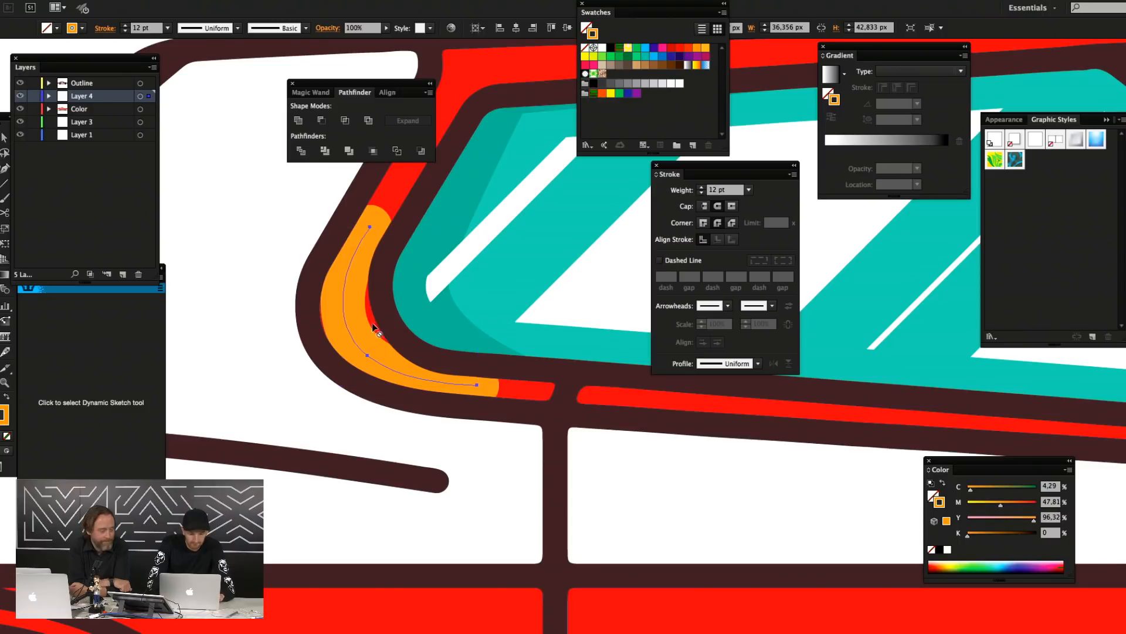
{"action": "mouse_move", "coordinate": [350, 325]}
{"action": "left_mouse_down"}
{"action": "mouse_move", "coordinate": [370, 319]}
{"action": "mouse_move", "coordinate": [333, 310]}
{"action": "left_mouse_up"}
{"action": "key", "text": "v"}
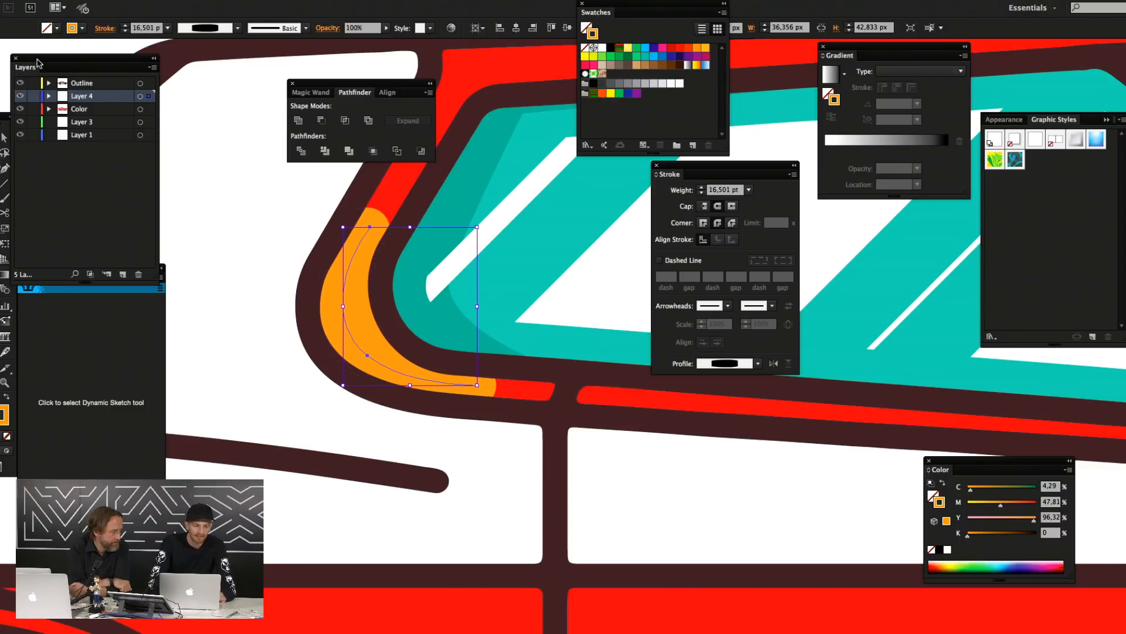
{"action": "key", "text": "super+shift+a"}
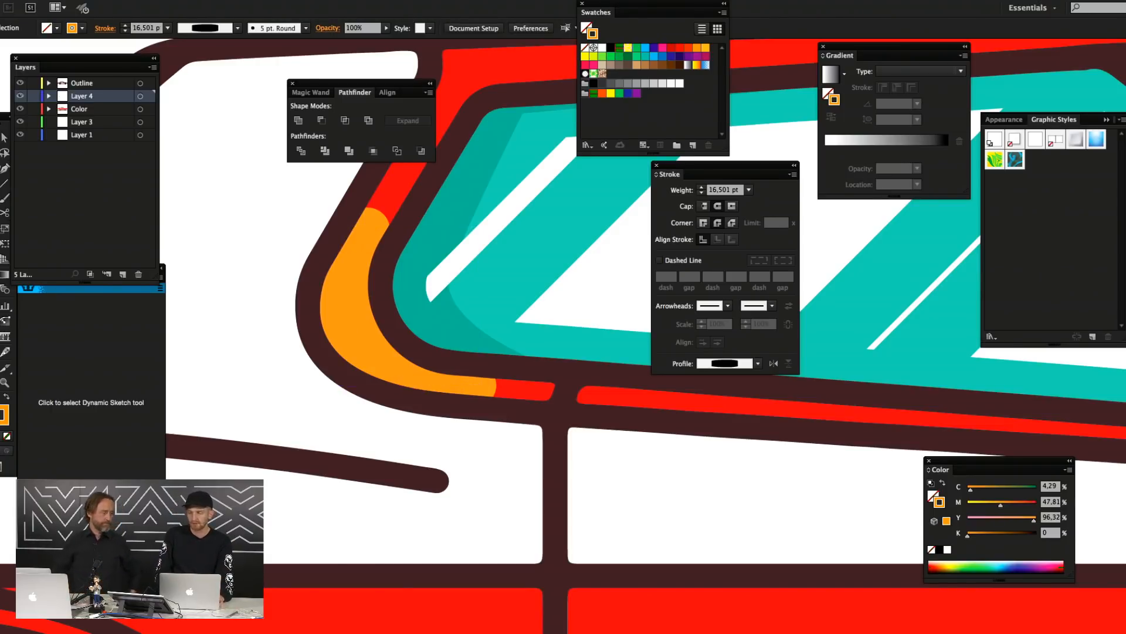
Draw a straight path along the roof strip above the side window and match its stroke to the orange frame highlight with the Eyedropper
{"action": "key", "text": "super+Tab"}
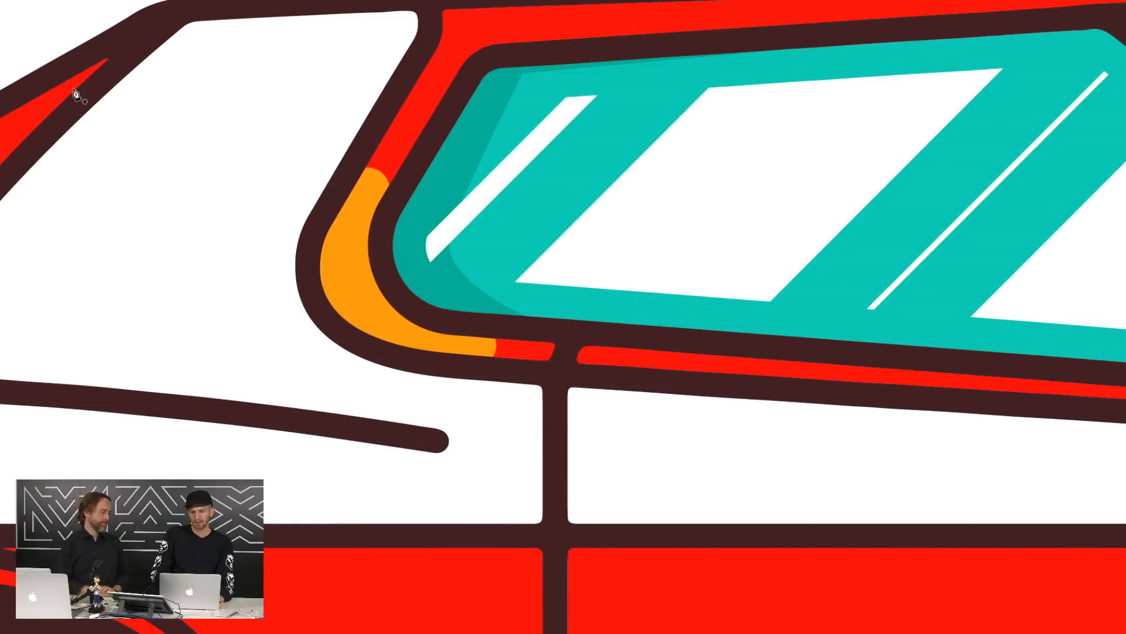
{"action": "key", "text": "super+Tab"}
{"action": "key", "text": "Tab"}
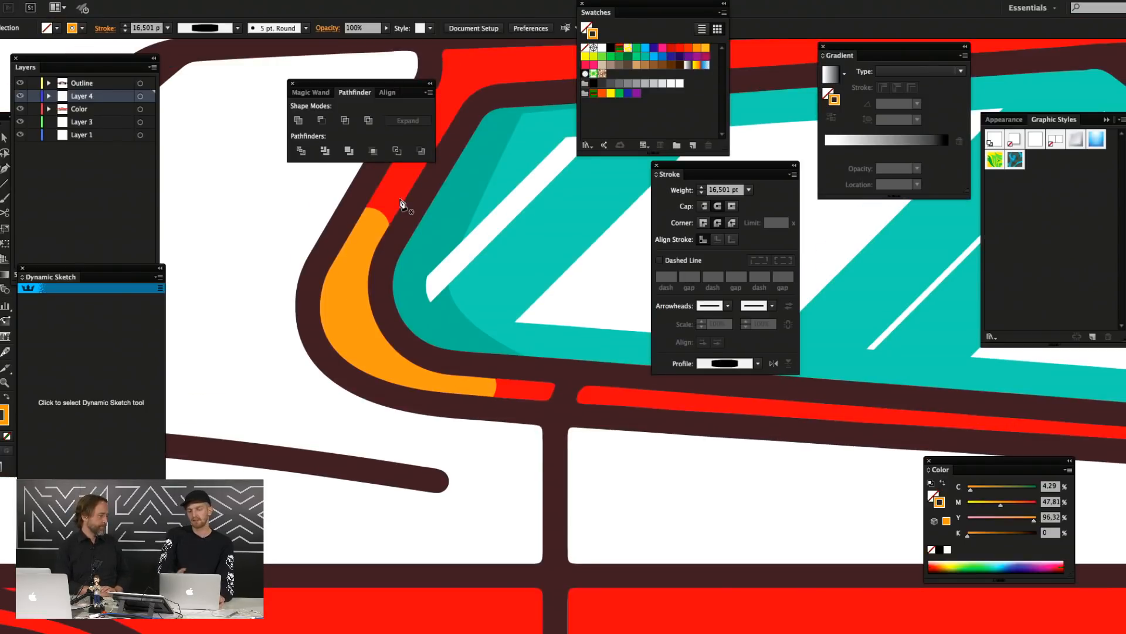
{"action": "key", "text": "Tab"}
{"action": "scroll", "coordinate": [460, 254], "scroll_direction": "up", "scroll_amount": 3}
{"action": "scroll", "coordinate": [461, 253], "scroll_direction": "right", "scroll_amount": 3}
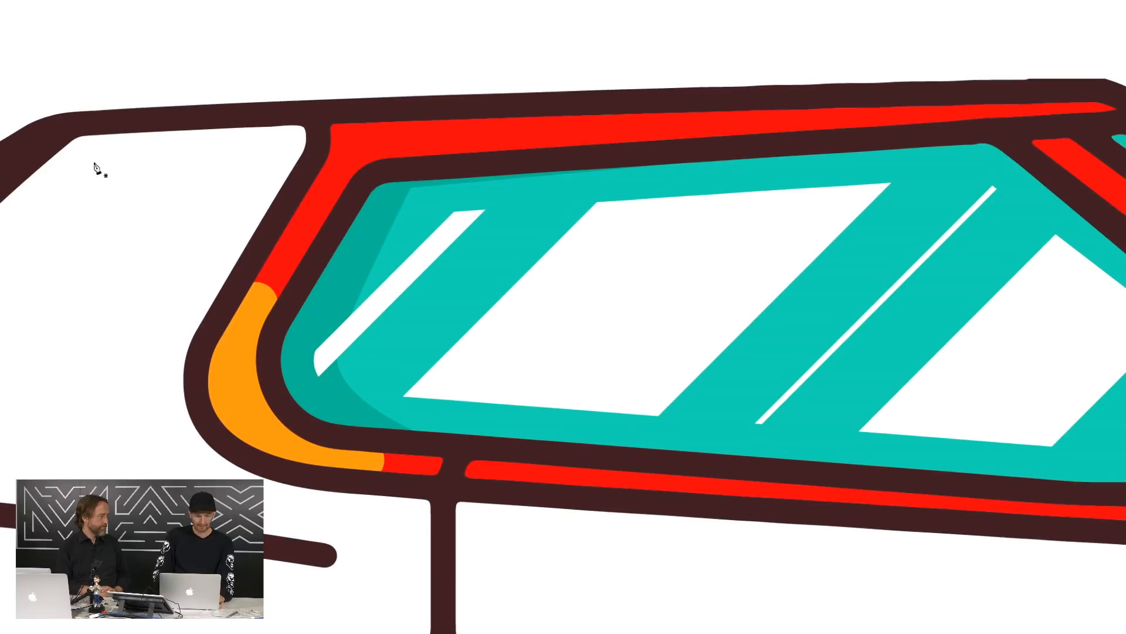
{"action": "key", "text": "super+Tab"}
{"action": "key", "text": "super+Tab"}
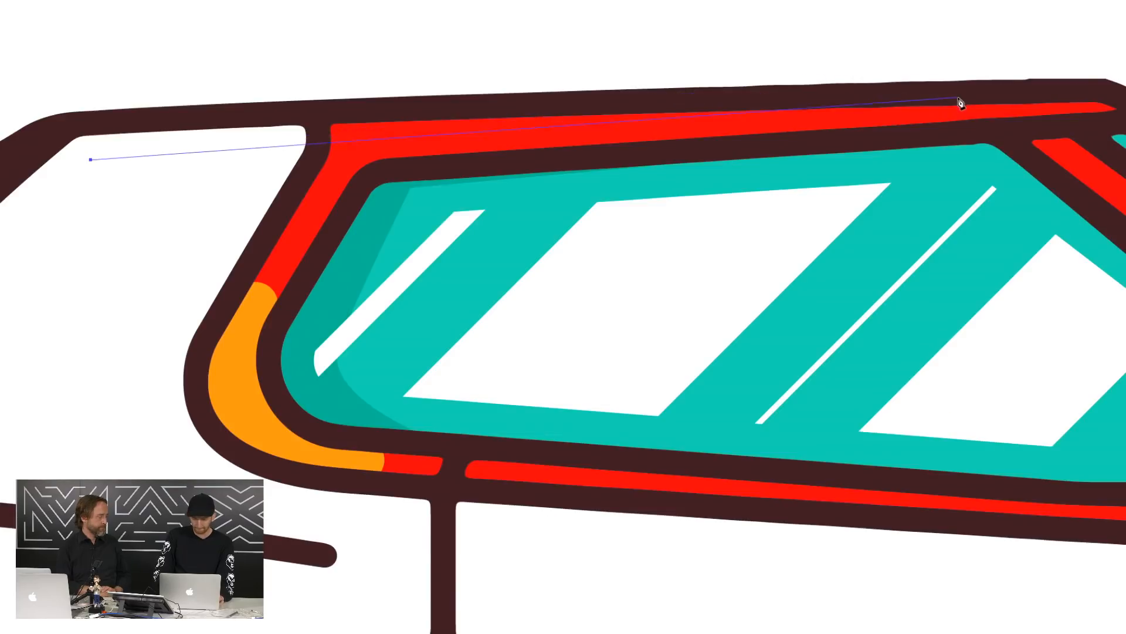
{"action": "left_click", "coordinate": [1005, 128]}
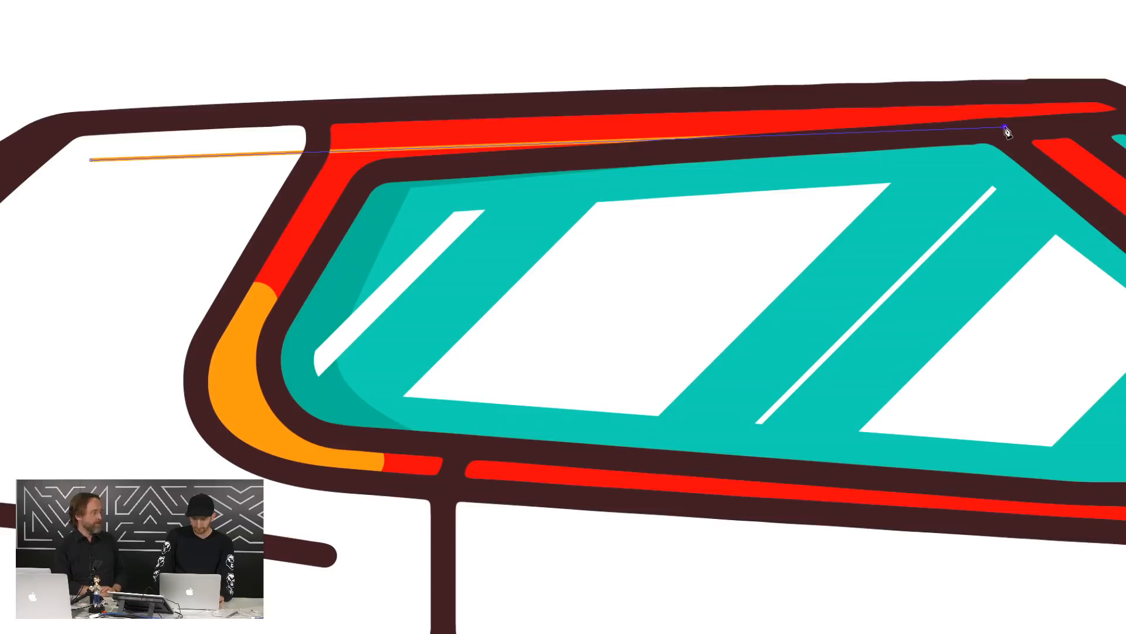
{"action": "key", "text": "i"}
{"action": "left_click", "coordinate": [254, 313]}
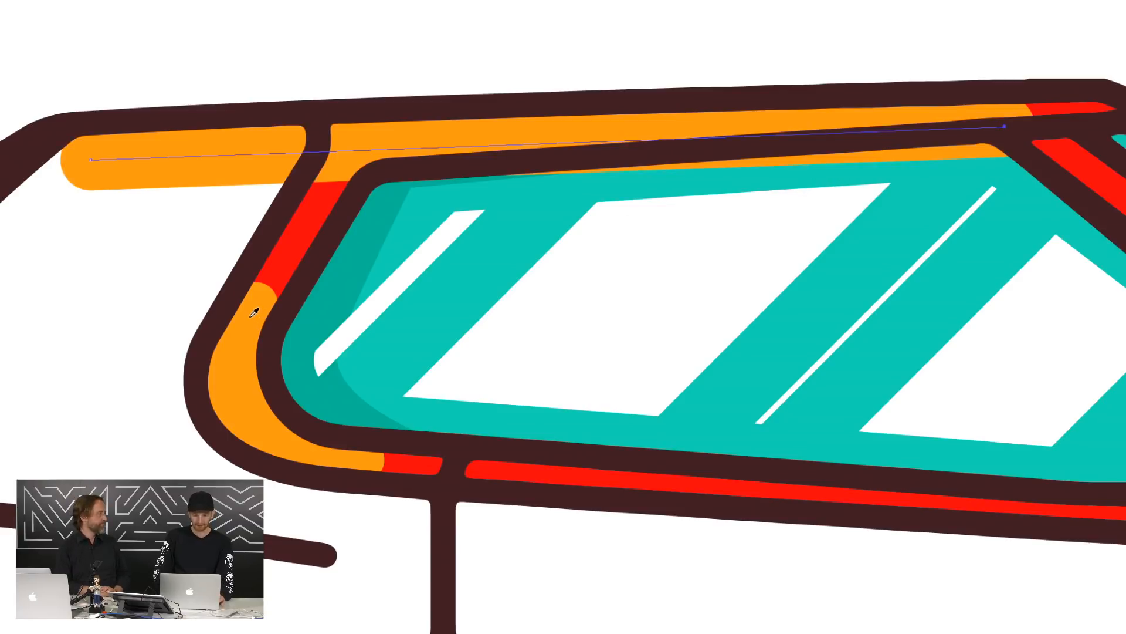
Set the orange roof highlight's stroke weight to 9 pt and deselect it
{"action": "key", "text": "Tab"}
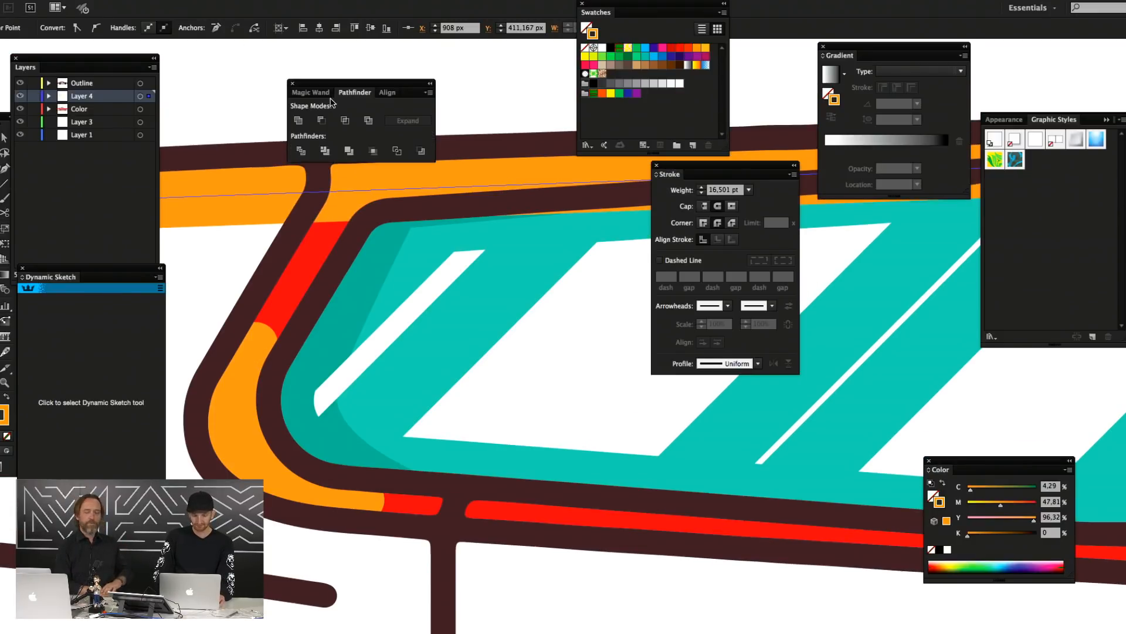
{"action": "left_click", "coordinate": [719, 190]}
{"action": "type", "text": "10"}
{"action": "key", "text": "Return"}
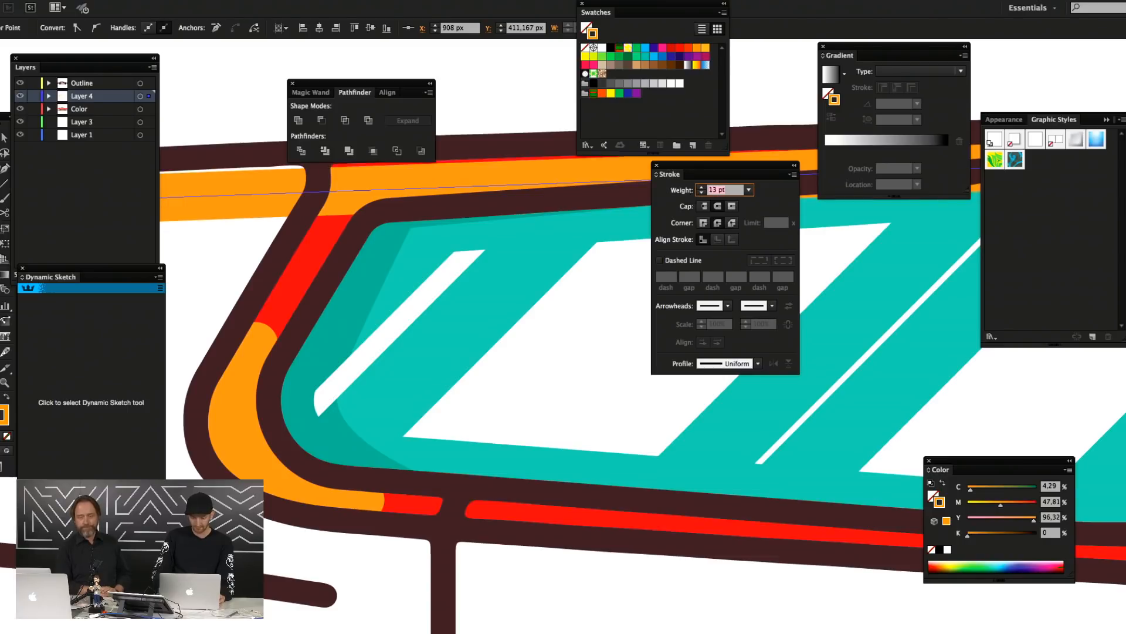
{"action": "left_click", "coordinate": [561, 94]}
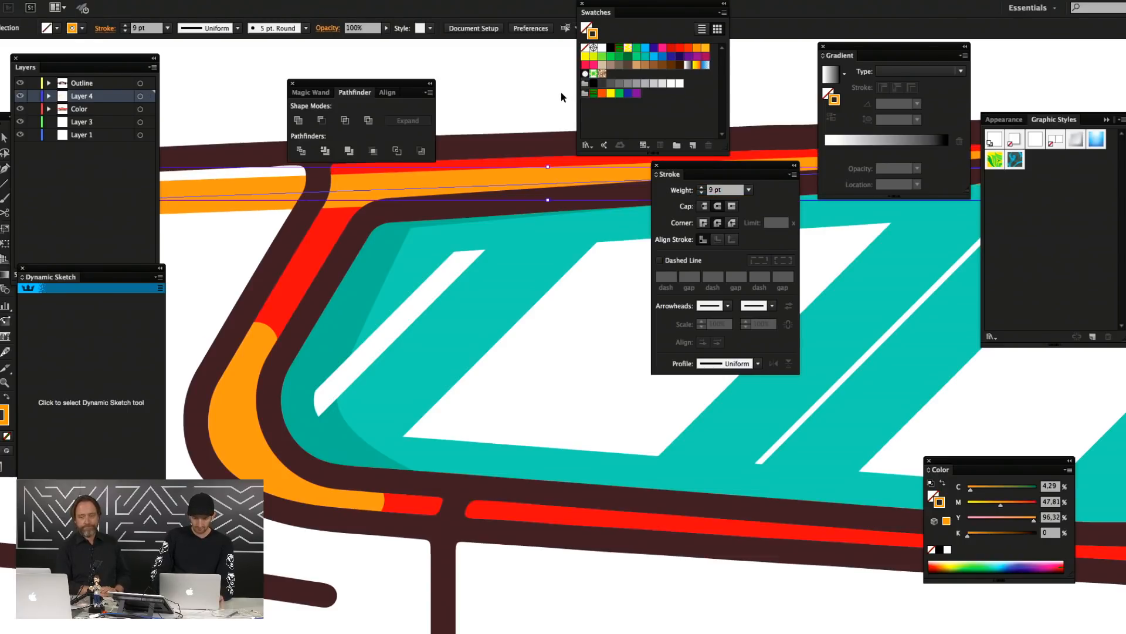
Draw a curved orange highlight along the rear quarter's body crease, ending just beyond the crease line's front end, and deselect it
{"action": "key", "text": "Tab"}
{"action": "key", "text": "super+minus"}
{"action": "key", "text": "super+minus"}
{"action": "key", "text": "super+minus"}
{"action": "key", "text": "super+minus"}
{"action": "key", "text": "super+minus"}
{"action": "key", "text": "super+plus"}
{"action": "key", "text": "super+plus"}
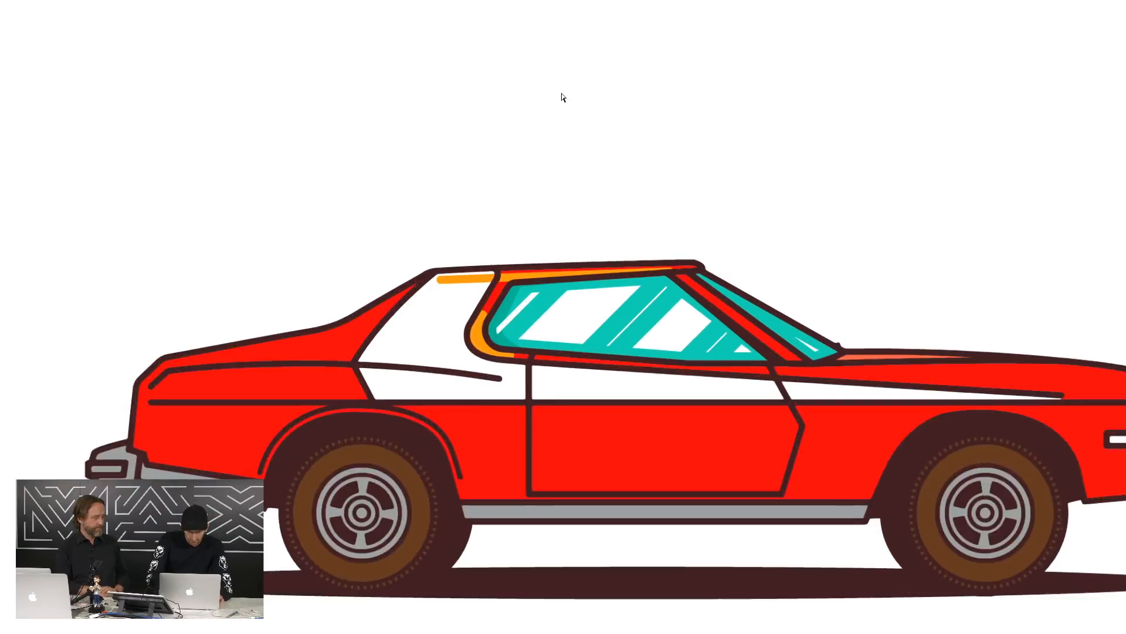
{"action": "key", "text": "space"}
{"action": "left_click_drag", "start_coordinate": [614, 220], "coordinate": [440, 161]}
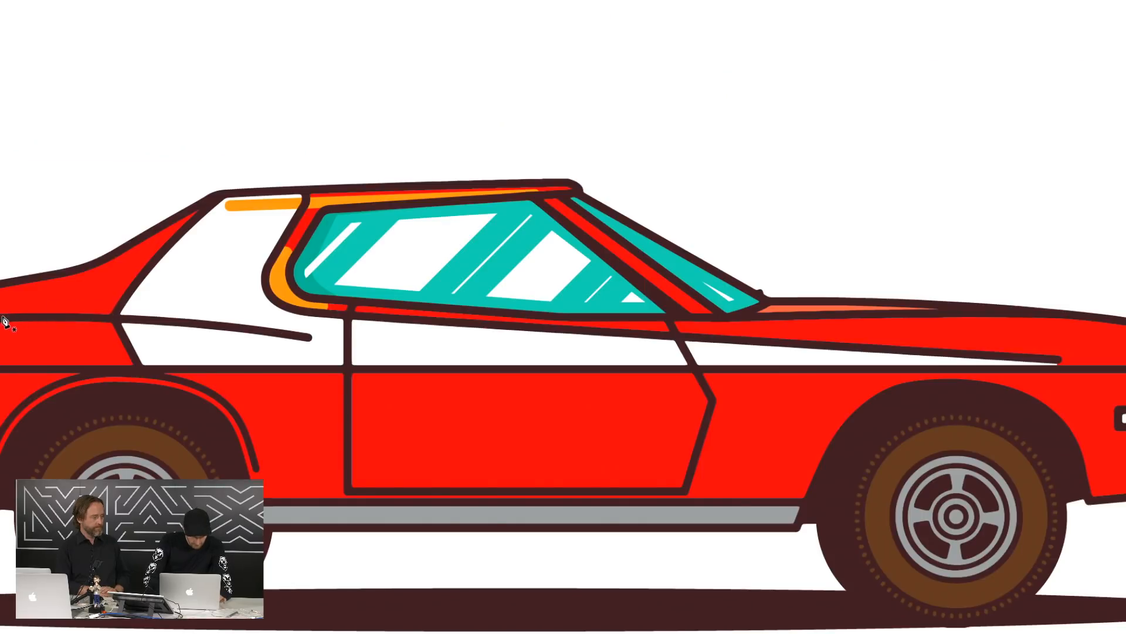
{"action": "left_click", "coordinate": [2, 319]}
{"action": "left_click", "coordinate": [310, 337]}
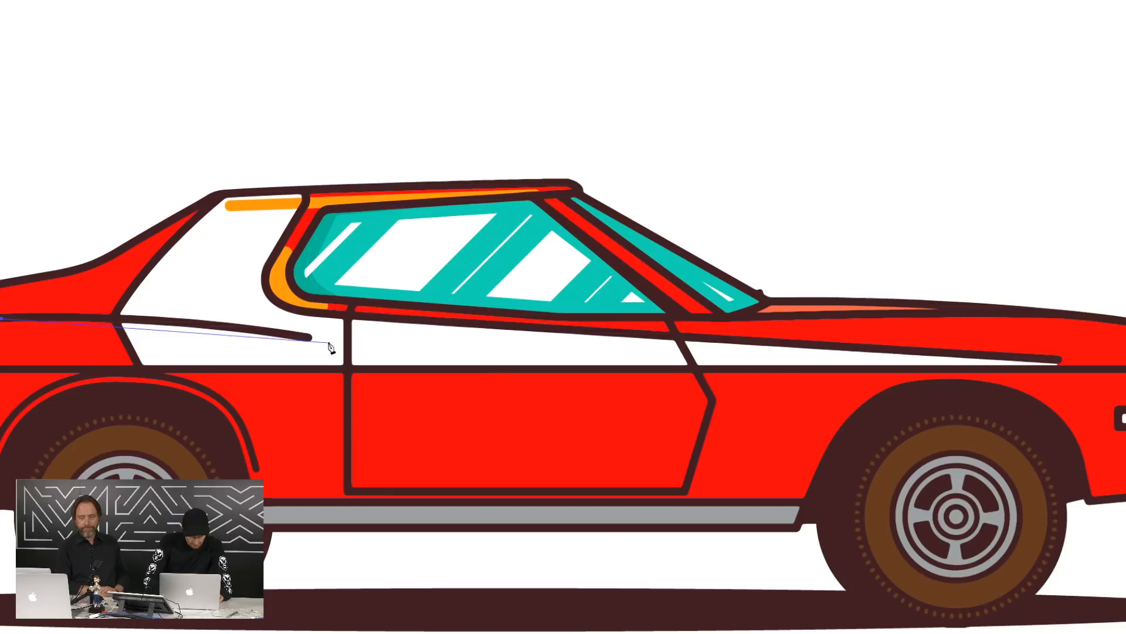
{"action": "left_click_drag", "start_coordinate": [332, 341], "coordinate": [503, 382]}
{"action": "key", "text": "v"}
{"action": "left_click", "coordinate": [225, 94]}
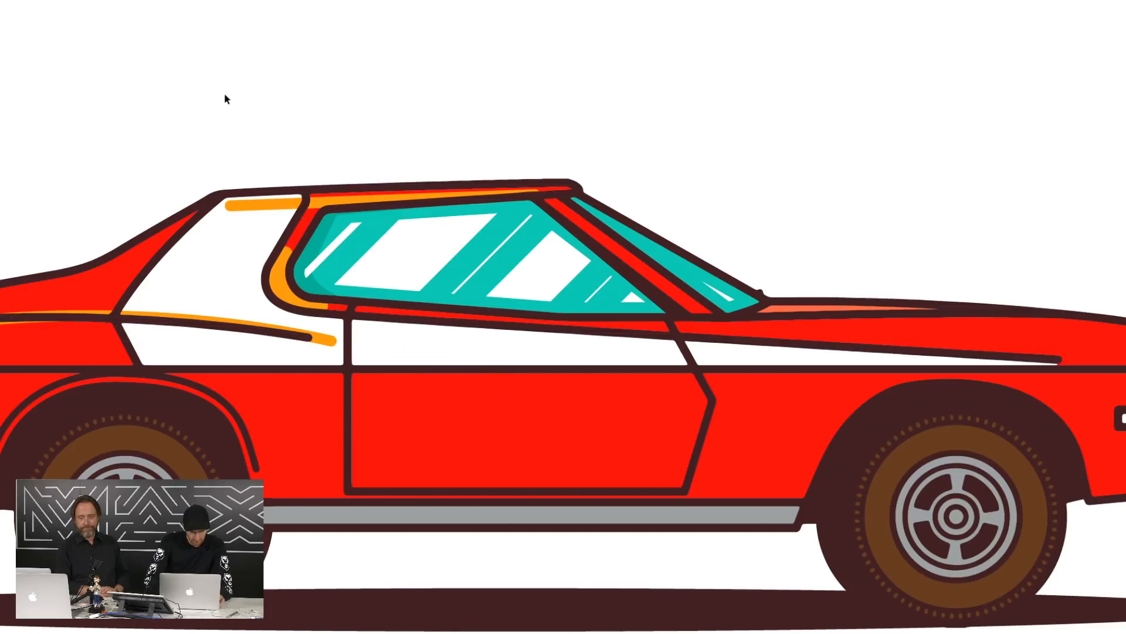
Try to apply a pointed teardrop width profile to the orange crease highlight
{"action": "left_click_drag", "start_coordinate": [187, 238], "coordinate": [283, 237]}
{"action": "key", "text": "super+z"}
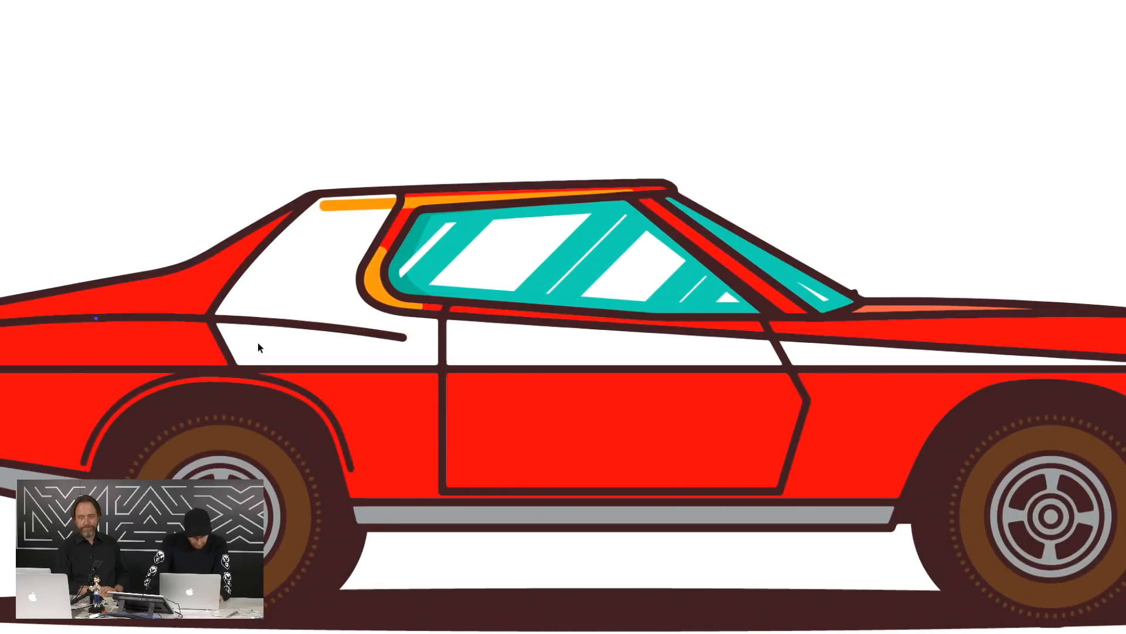
{"action": "key", "text": "Tab"}
{"action": "key", "text": "super+shift+z"}
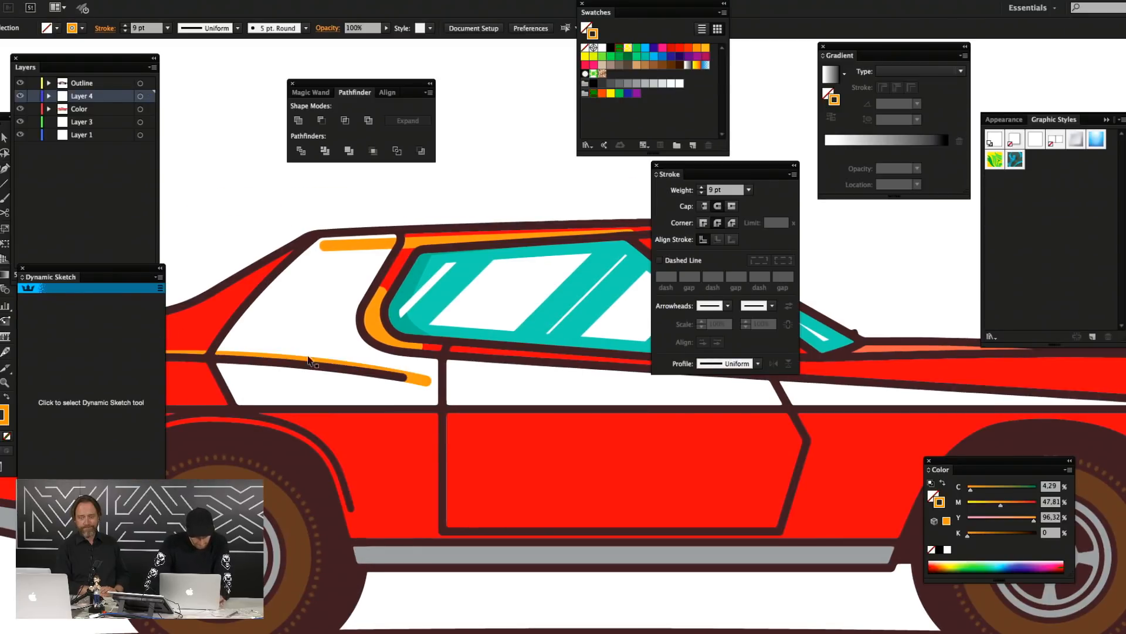
{"action": "left_click", "coordinate": [736, 361]}
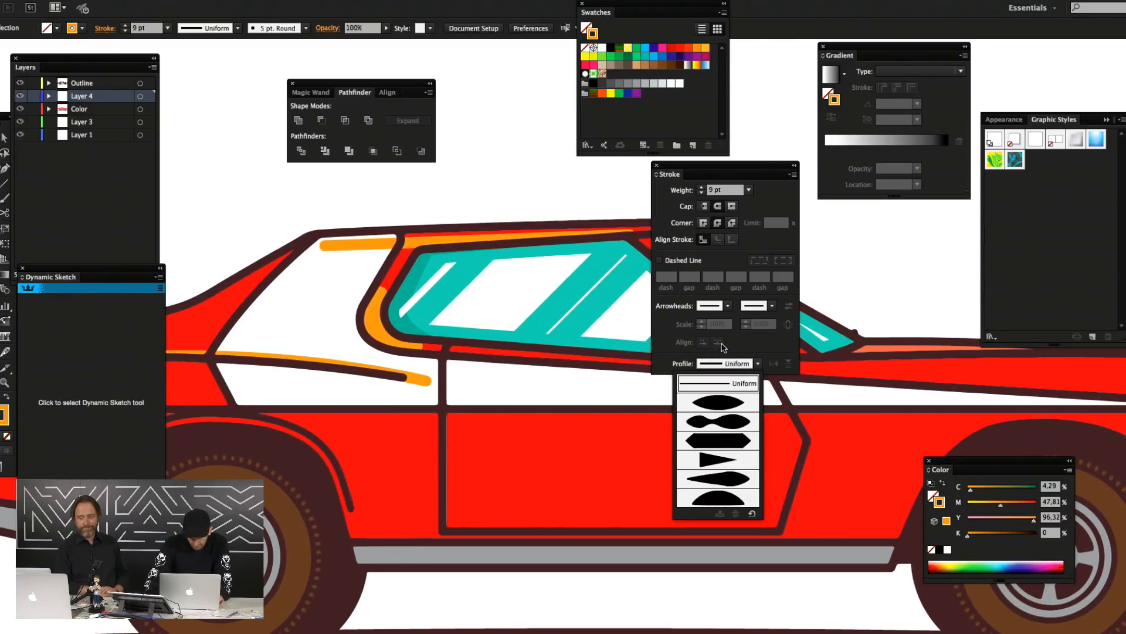
{"action": "left_click", "coordinate": [717, 479]}
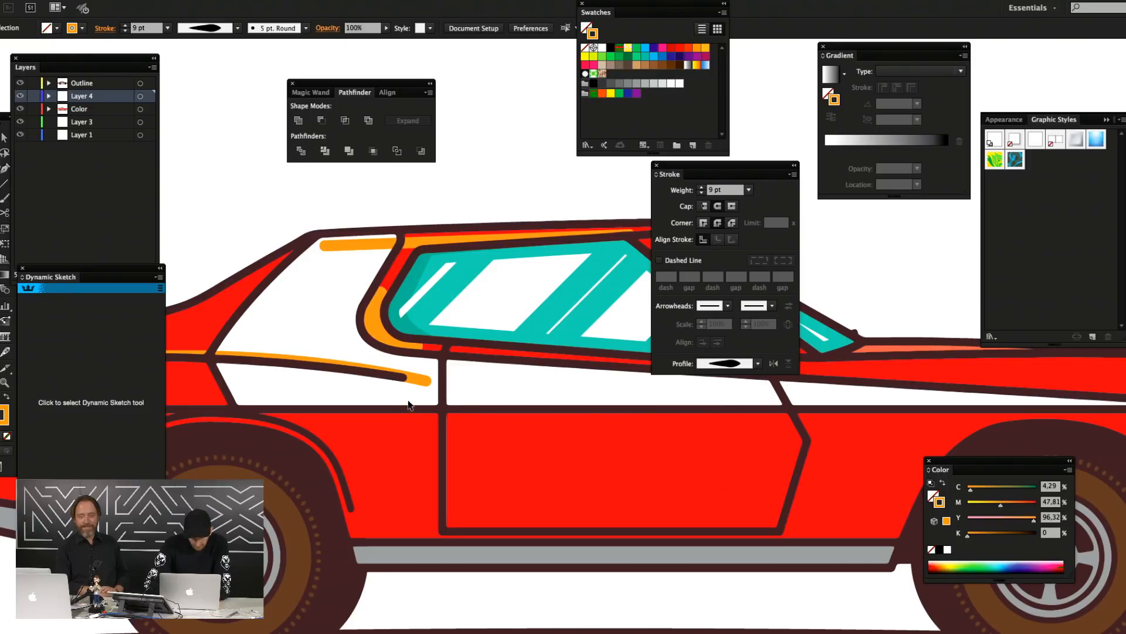
Apply the triangular width profile to the orange crease highlight, flipped so it tapers towards the car's rear, and deselect it
{"action": "left_click", "coordinate": [415, 377]}
{"action": "left_click", "coordinate": [725, 363]}
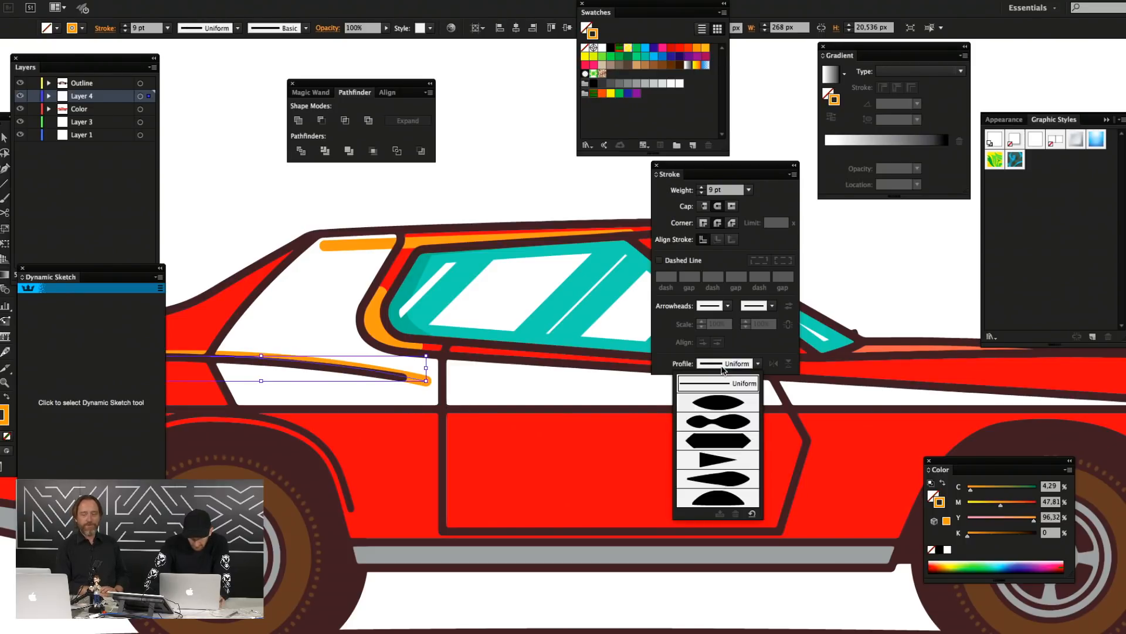
{"action": "left_click", "coordinate": [721, 460]}
{"action": "left_click", "coordinate": [774, 363]}
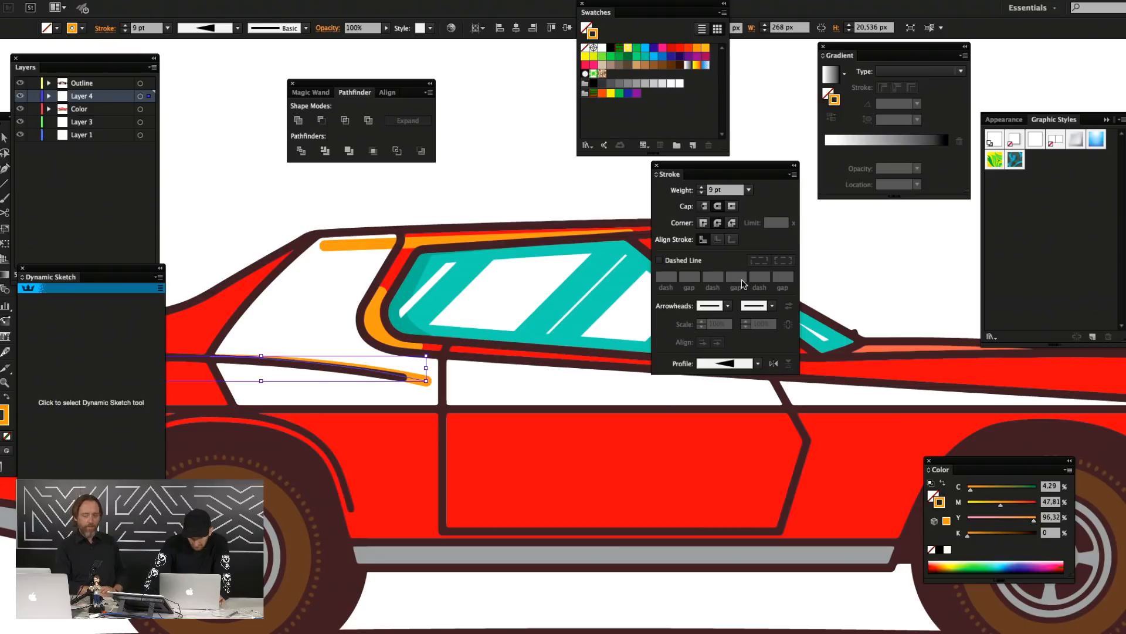
{"action": "left_click", "coordinate": [522, 194]}
{"action": "key", "text": "f"}
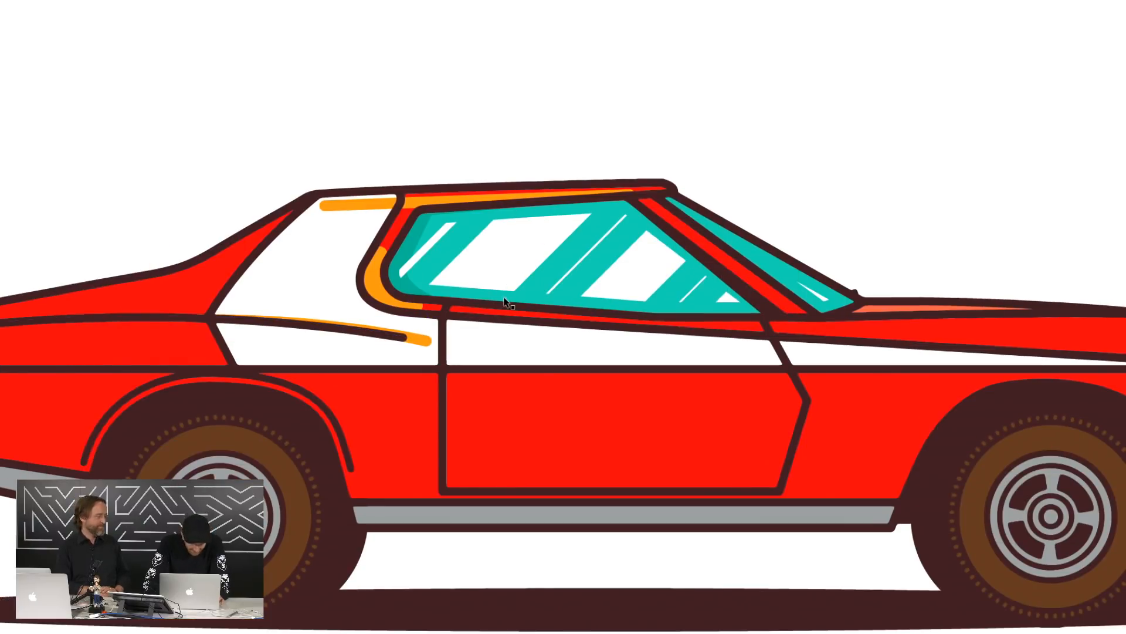
Draw a straight path down the red windshield pillar and match its stroke to the orange frame highlight with the Eyedropper
{"action": "key", "text": "super+Tab"}
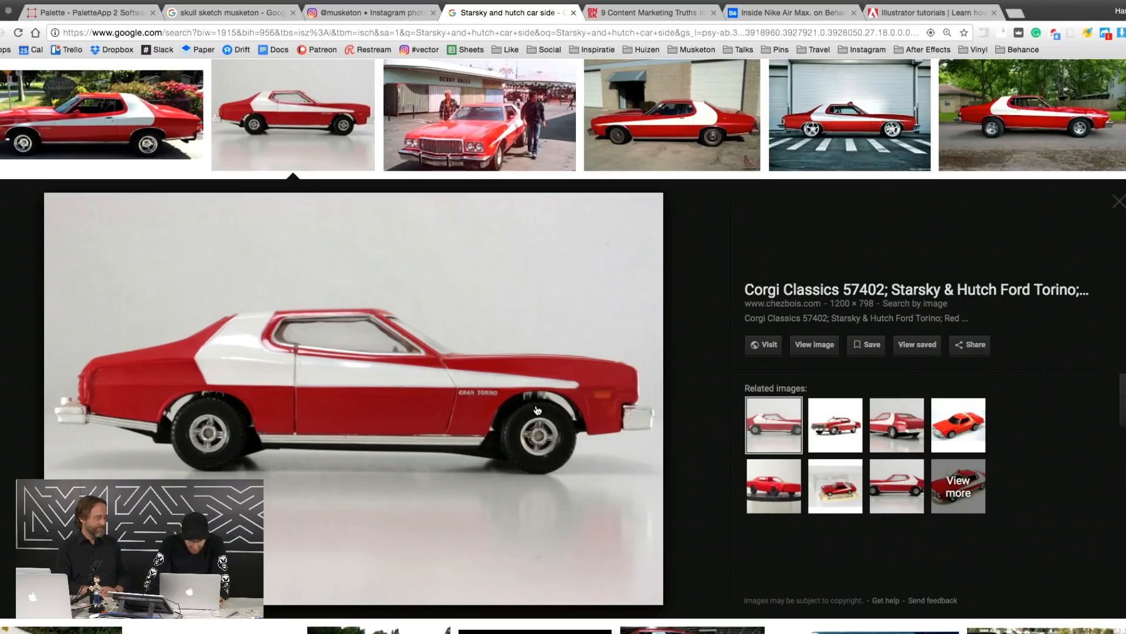
{"action": "key", "text": "super+Tab"}
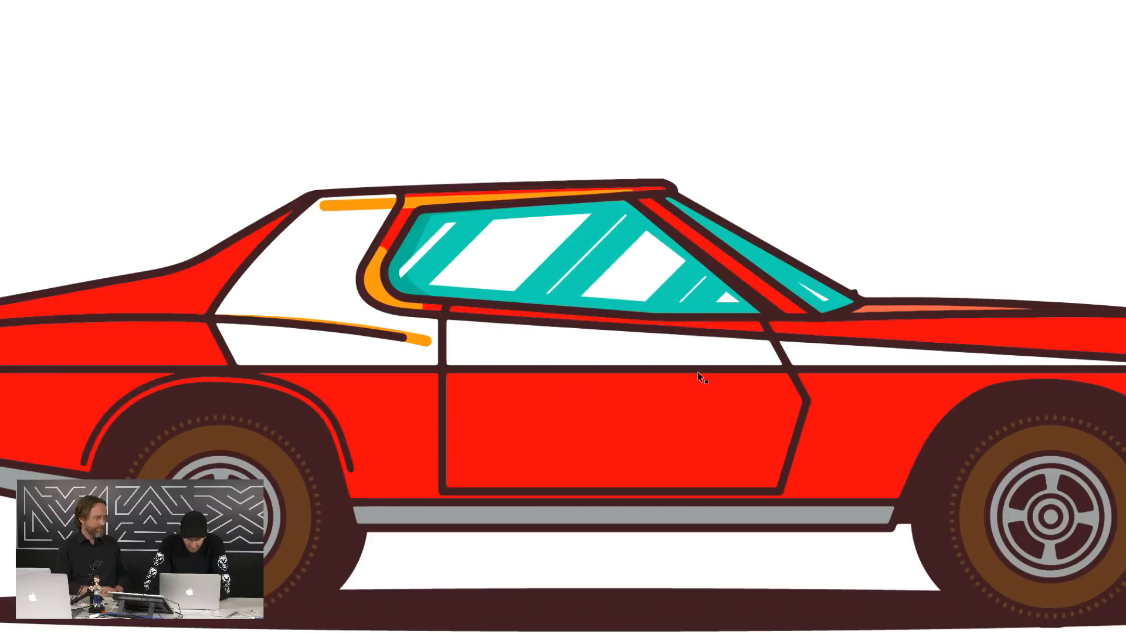
{"action": "left_click", "coordinate": [641, 201]}
{"action": "left_click", "coordinate": [792, 315]}
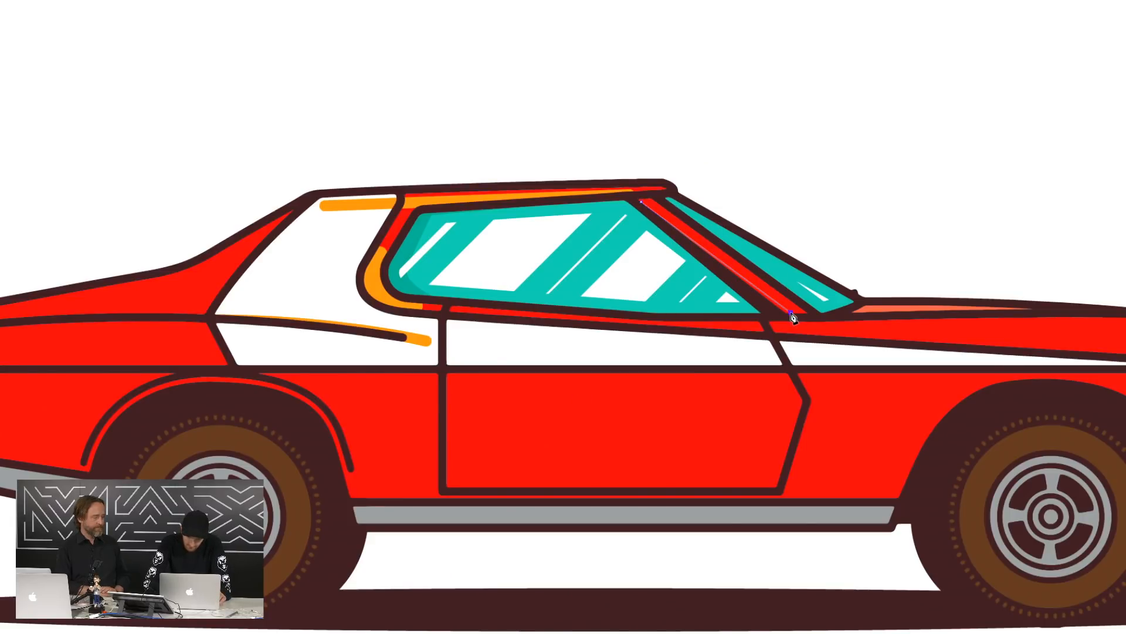
{"action": "left_click", "coordinate": [379, 259]}
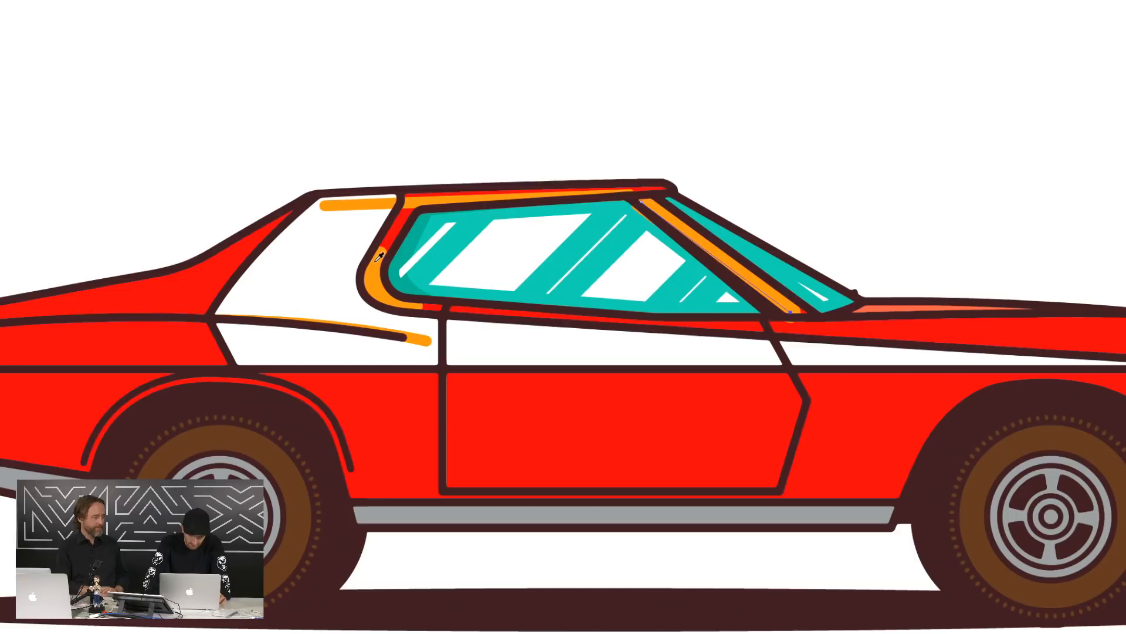
Set the orange pillar highlight's stroke weight to 7 pt and deselect it
{"action": "key", "text": "Tab"}
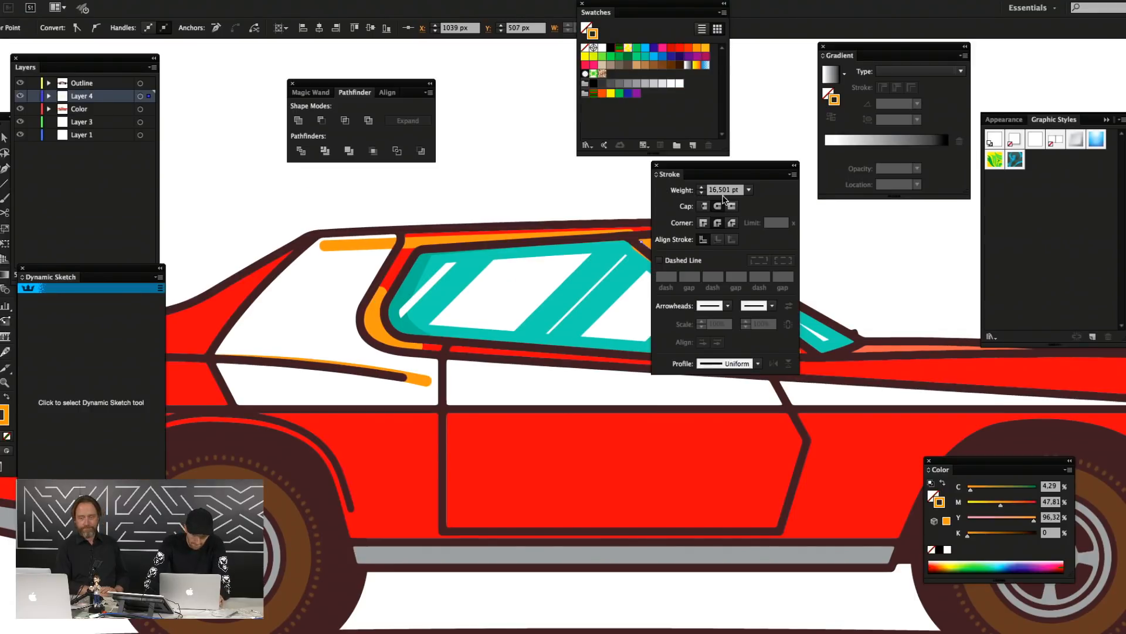
{"action": "left_click", "coordinate": [724, 190]}
{"action": "type", "text": "10"}
{"action": "key", "text": "Return"}
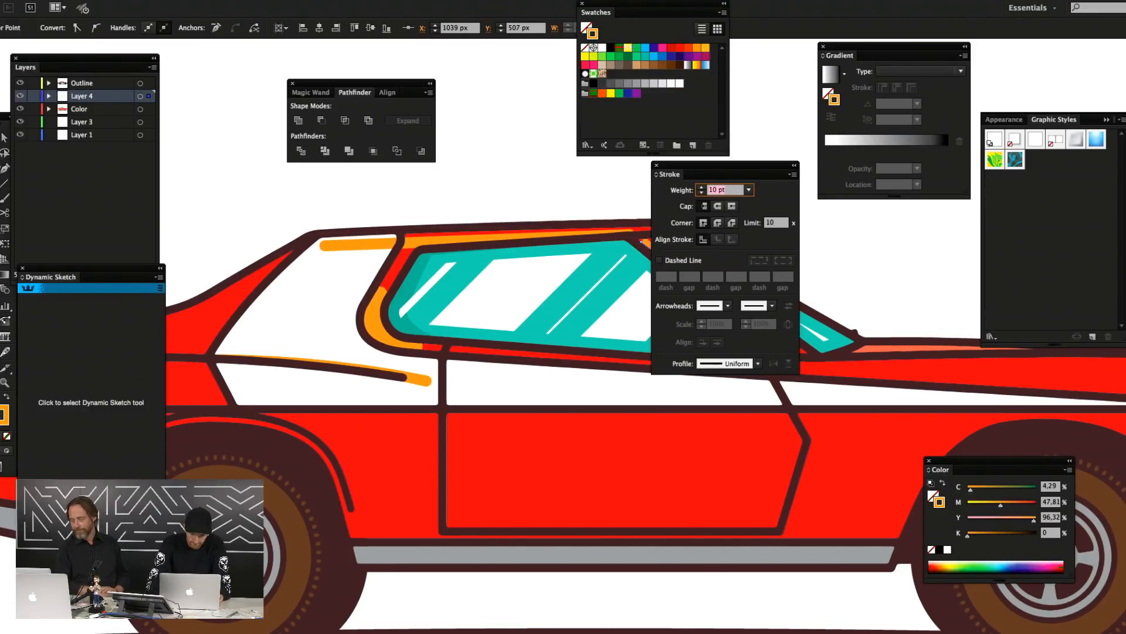
{"action": "key", "text": "Return"}
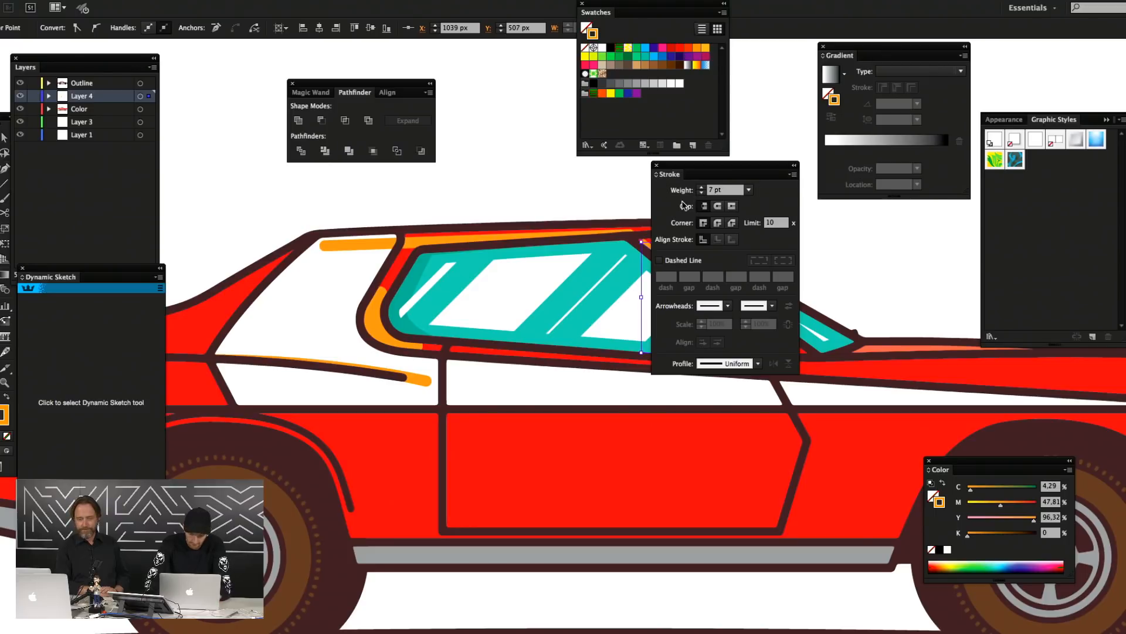
{"action": "left_click", "coordinate": [504, 193]}
{"action": "key", "text": "Tab"}
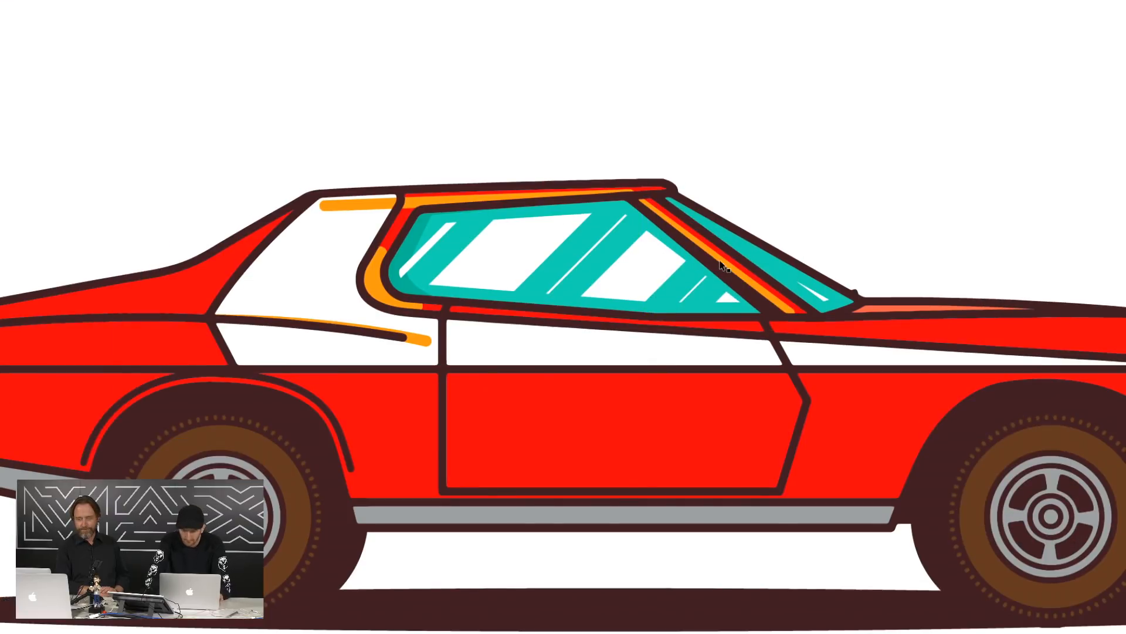
Draw a curved orange highlight along the rear half of the rear wheel arch trim, up to the top of the arch, and deselect it
{"action": "key", "text": "space"}
{"action": "left_click_drag", "start_coordinate": [526, 336], "coordinate": [674, 311]}
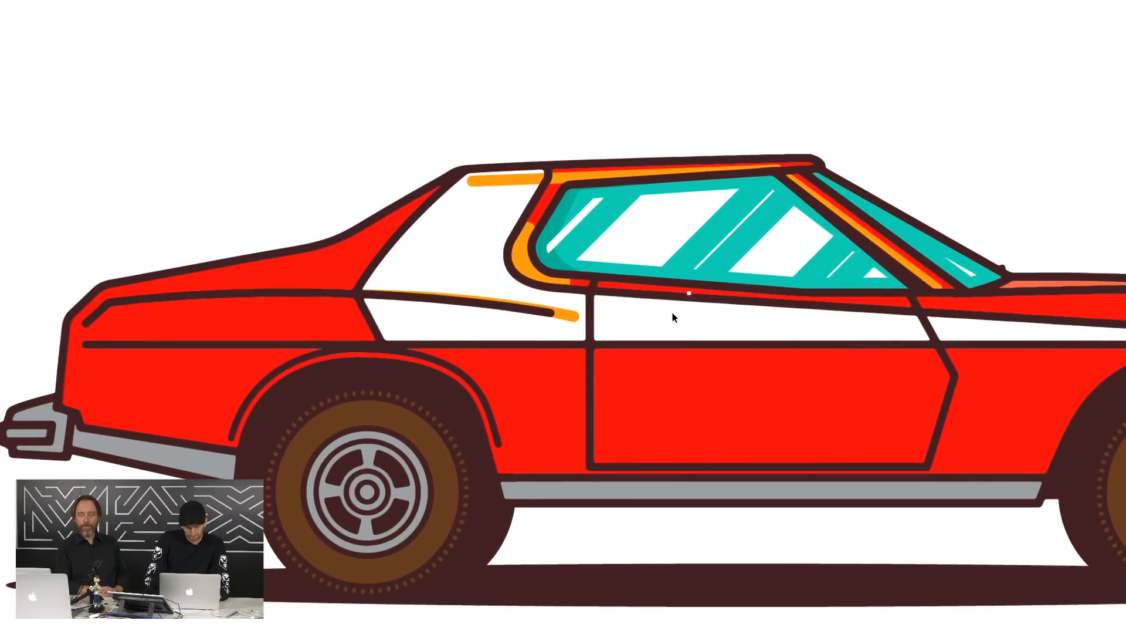
{"action": "key", "text": "p"}
{"action": "left_click", "coordinate": [249, 406]}
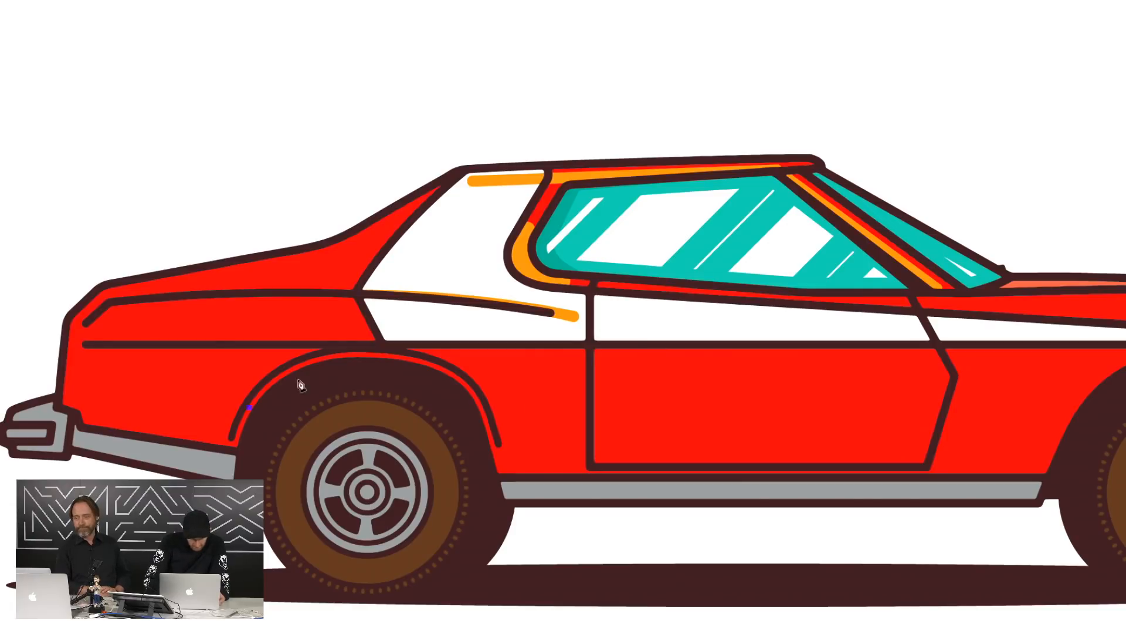
{"action": "left_click_drag", "start_coordinate": [415, 354], "coordinate": [422, 356]}
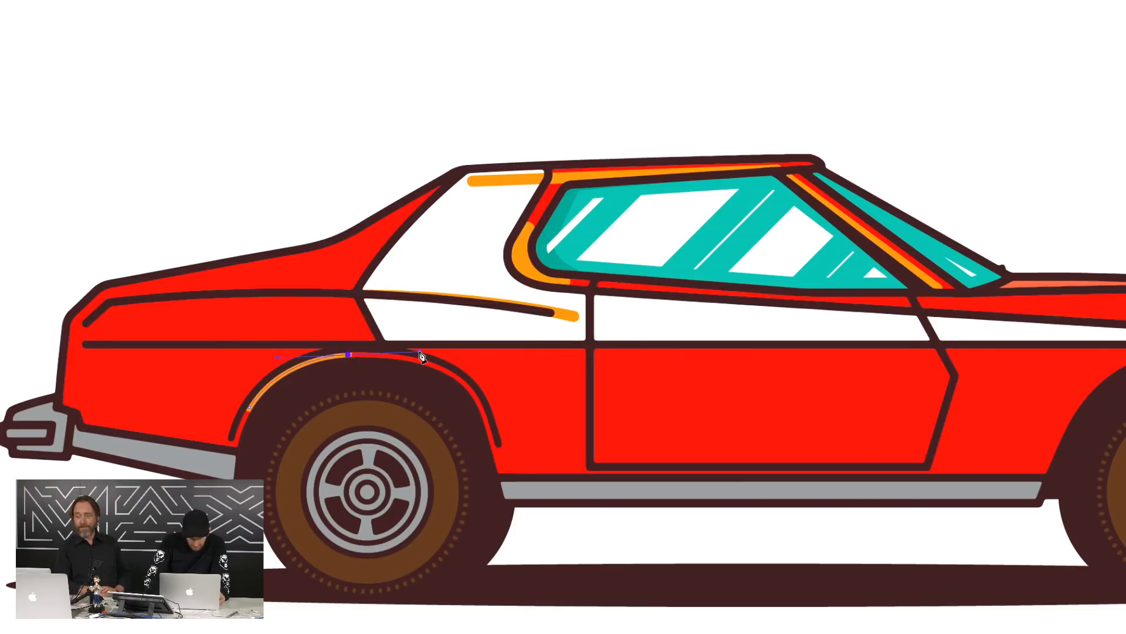
{"action": "left_click", "coordinate": [231, 140], "text": "super"}
Draw a straight orange highlight beneath the rear deck's upper outline, deselect it, and check the reference photo in the browser
{"action": "key", "text": "super+Tab"}
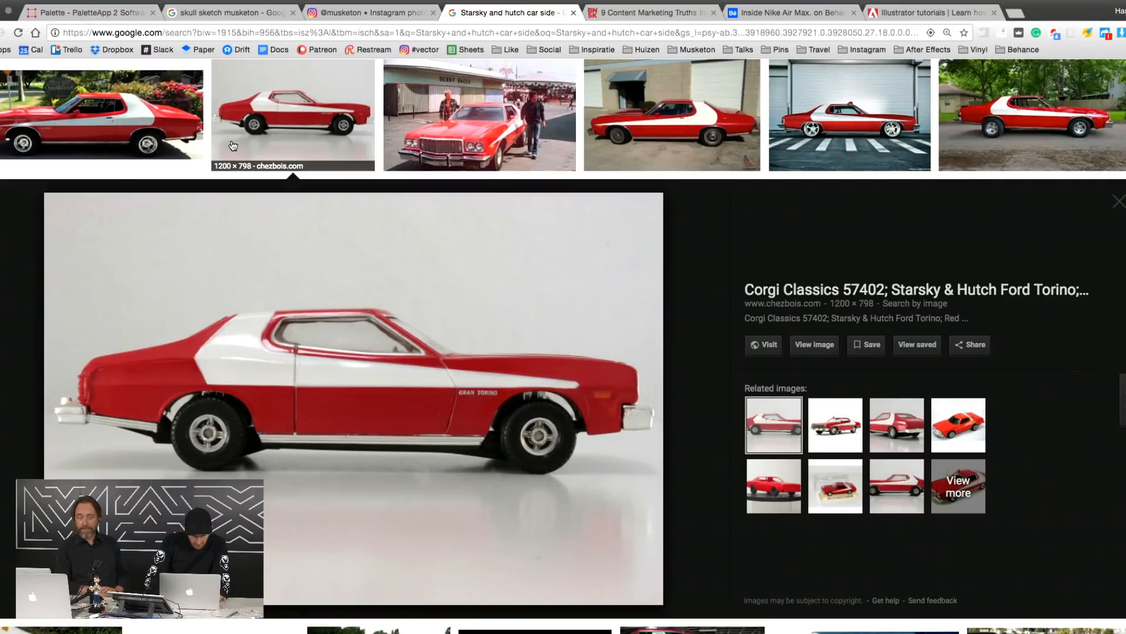
{"action": "key", "text": "super+Tab"}
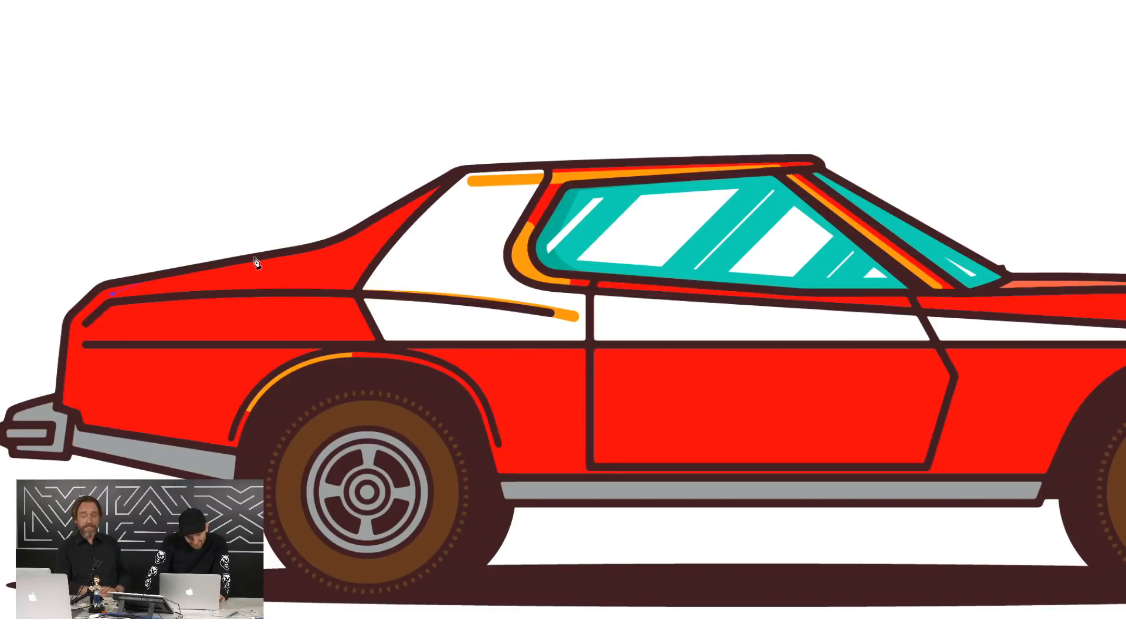
{"action": "left_click", "coordinate": [305, 260]}
{"action": "left_click", "coordinate": [206, 102], "text": "super"}
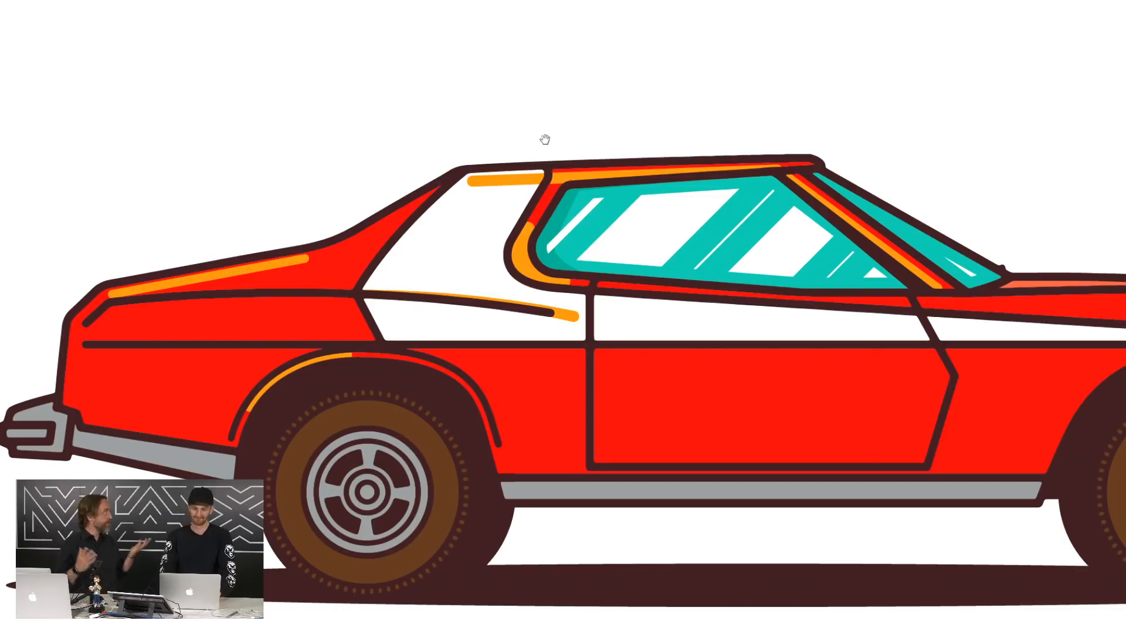
{"action": "left_click_drag", "start_coordinate": [545, 139], "coordinate": [242, 120]}
{"action": "key", "text": "super+Tab"}
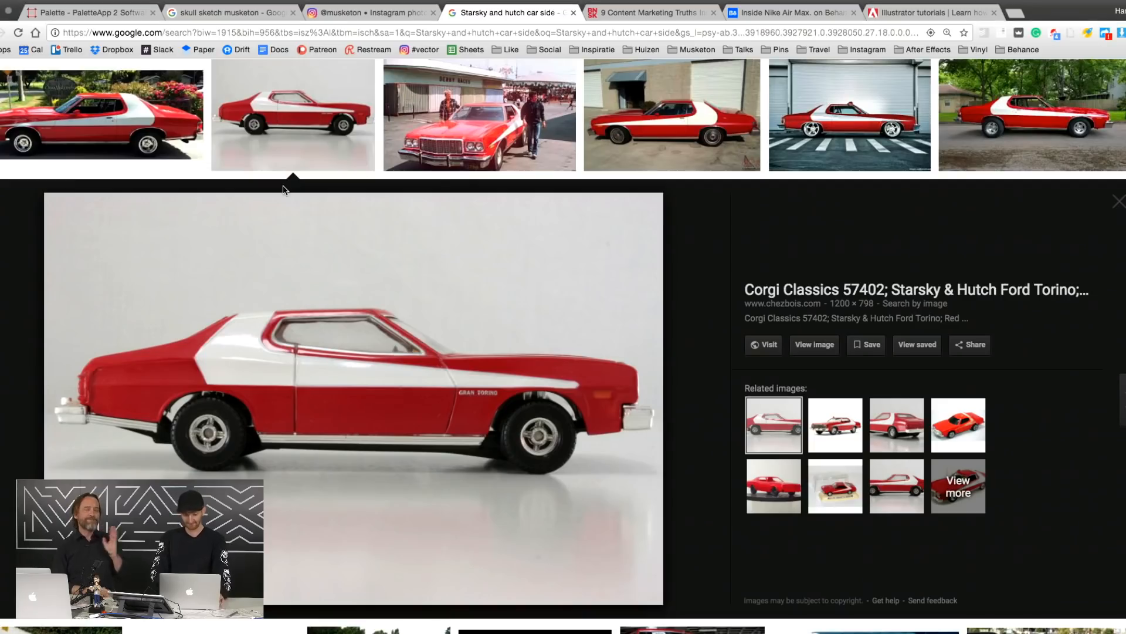
Return to Illustrator and draw a curved orange highlight along the front end of the rear wheel arch trim, leaving it deselected
{"action": "key", "text": "super+Tab"}
{"action": "key", "text": "super+Tab"}
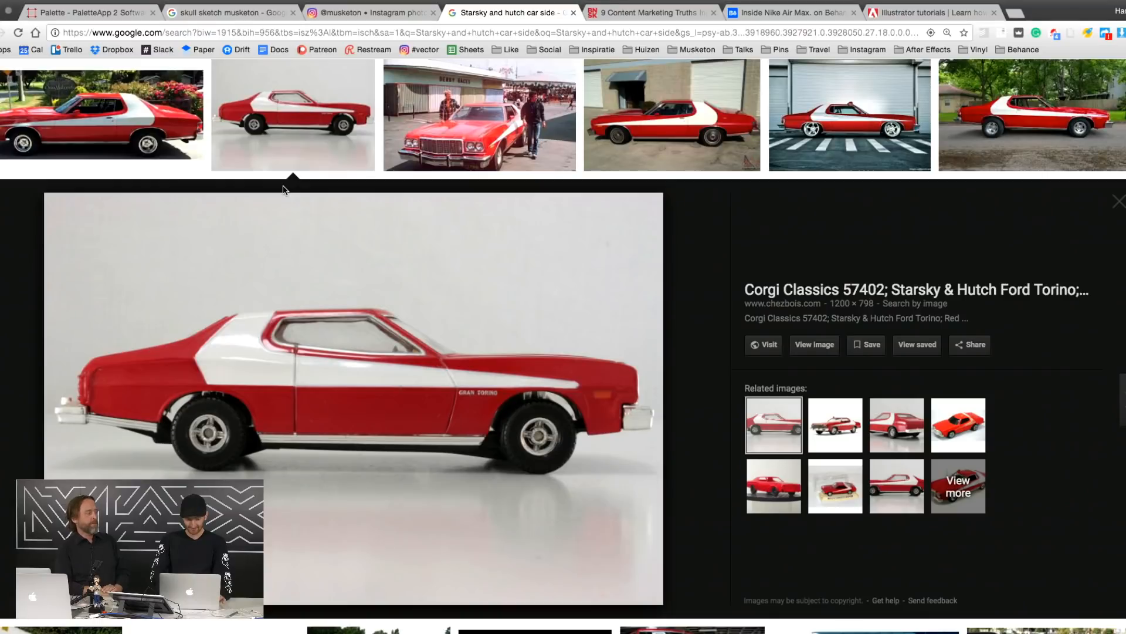
{"action": "key", "text": "super+Tab"}
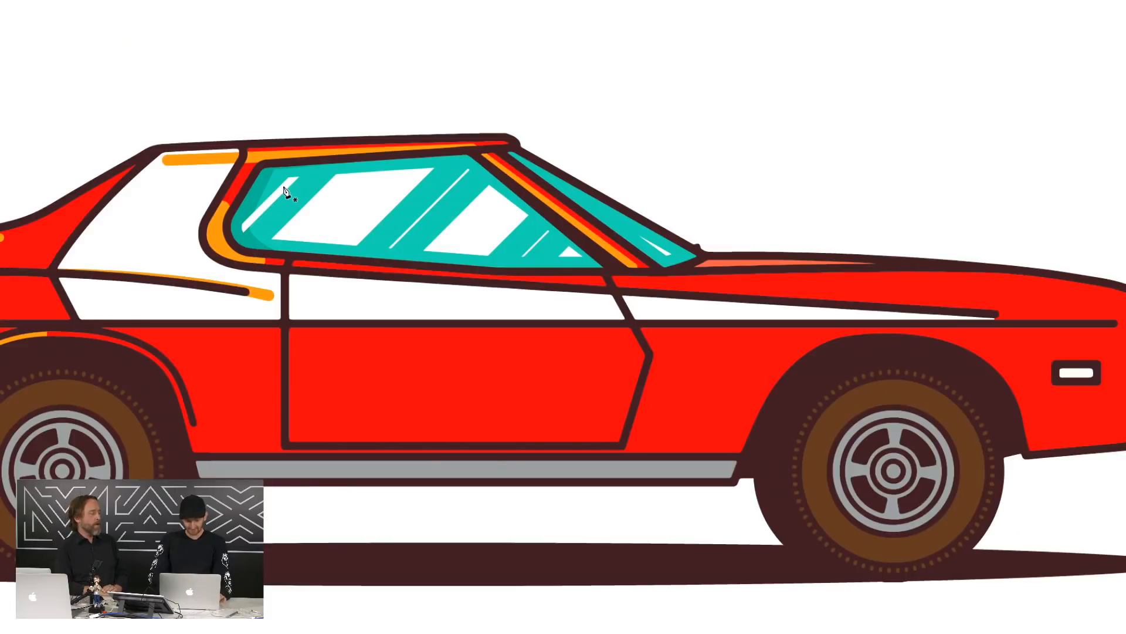
{"action": "left_click", "coordinate": [163, 364]}
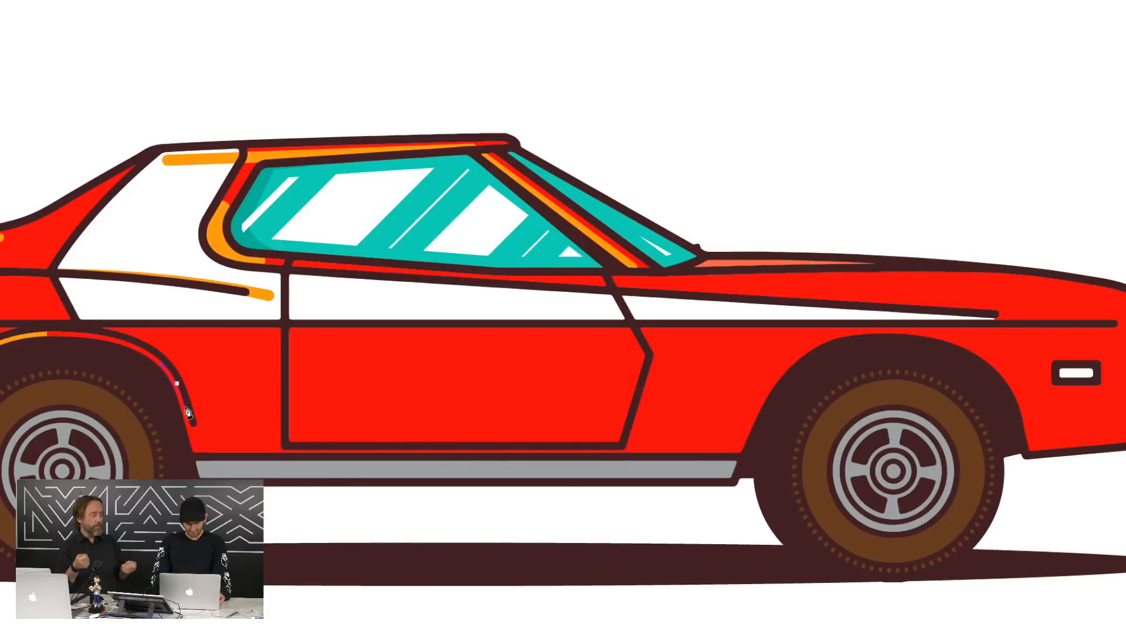
{"action": "left_click", "coordinate": [189, 450]}
{"action": "key", "text": "super+0"}
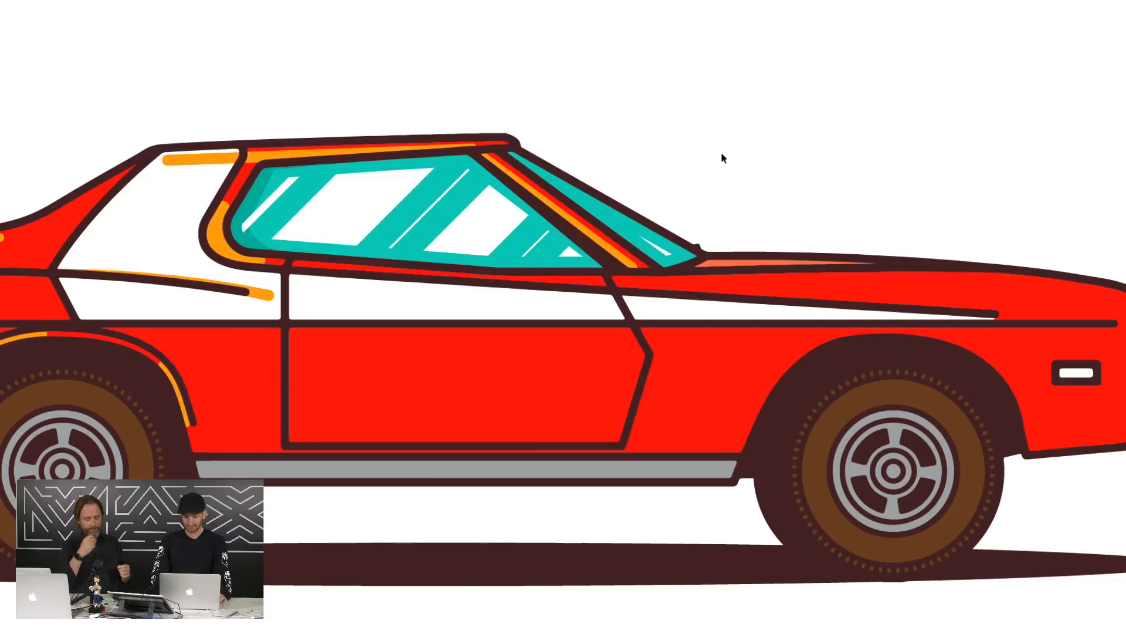
Draw a long, slightly curved orange highlight beneath the hood line from the windshield base, and extend its front end towards the nose
{"action": "key", "text": "super+Tab"}
{"action": "key", "text": "super+Tab"}
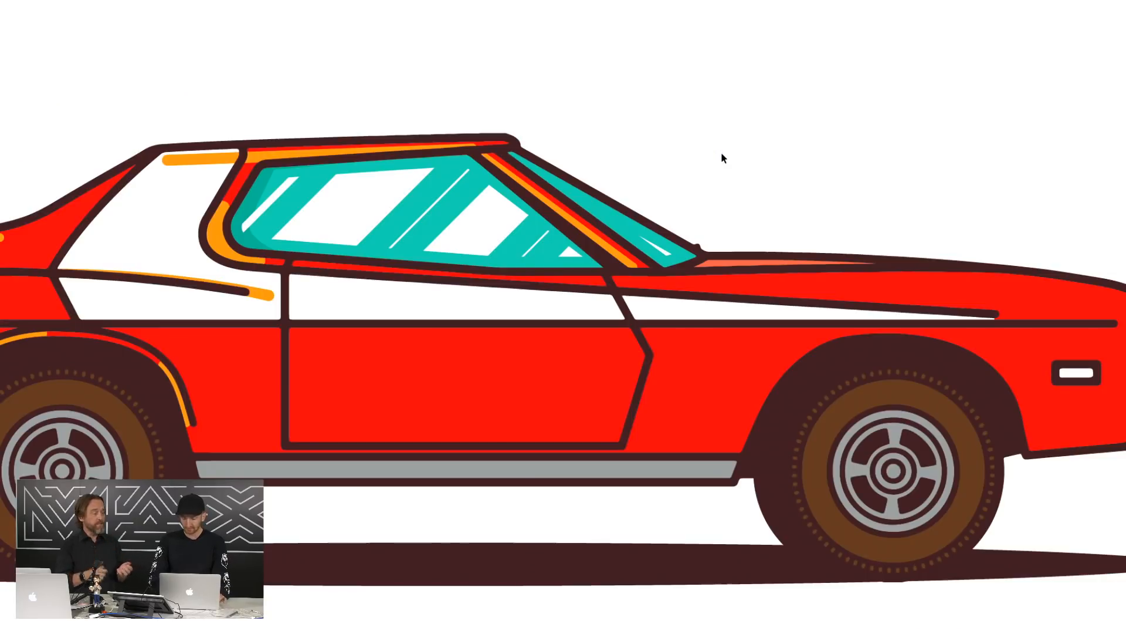
{"action": "left_click", "coordinate": [672, 275]}
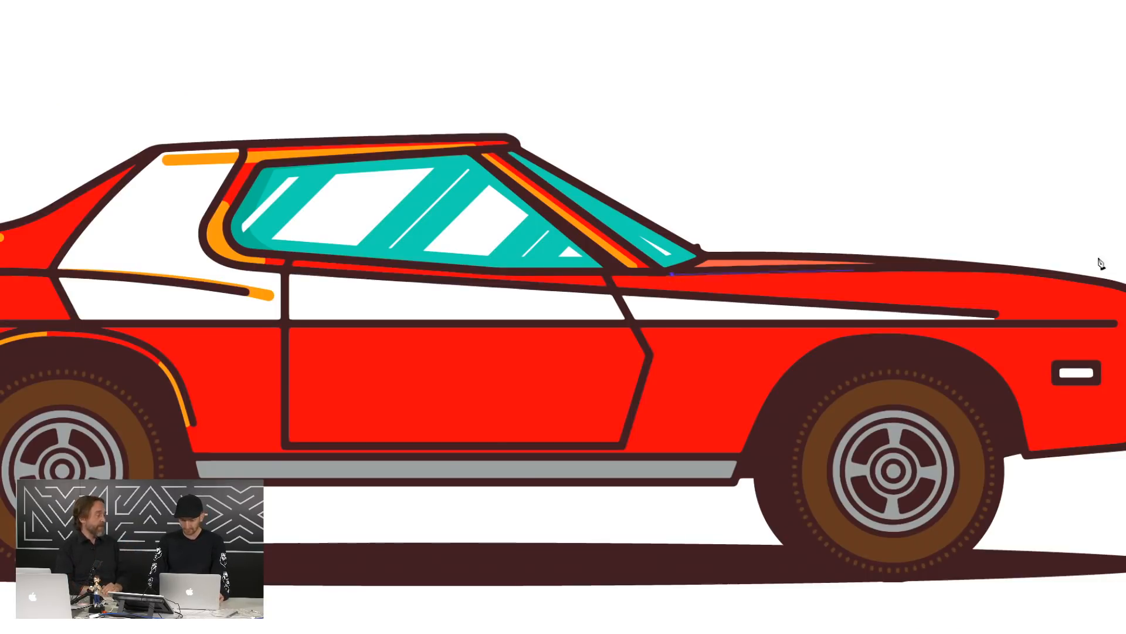
{"action": "left_click_drag", "start_coordinate": [1020, 276], "coordinate": [1034, 280]}
{"action": "key", "text": "v"}
{"action": "left_click", "coordinate": [1012, 108]}
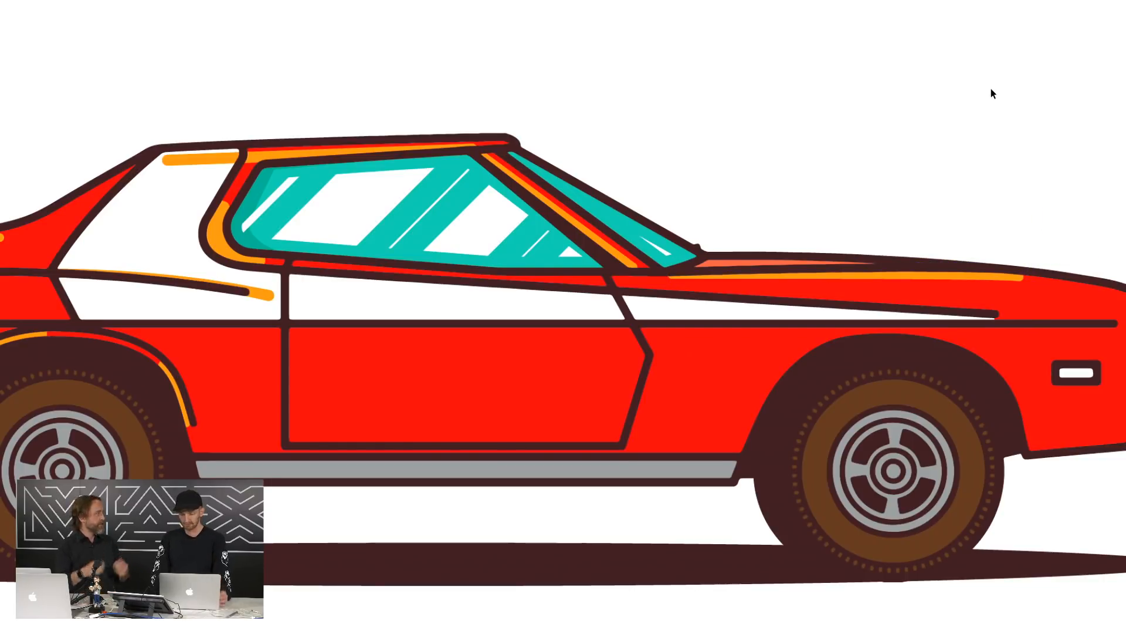
{"action": "left_click", "coordinate": [1022, 278]}
{"action": "key", "text": "shift+Right"}
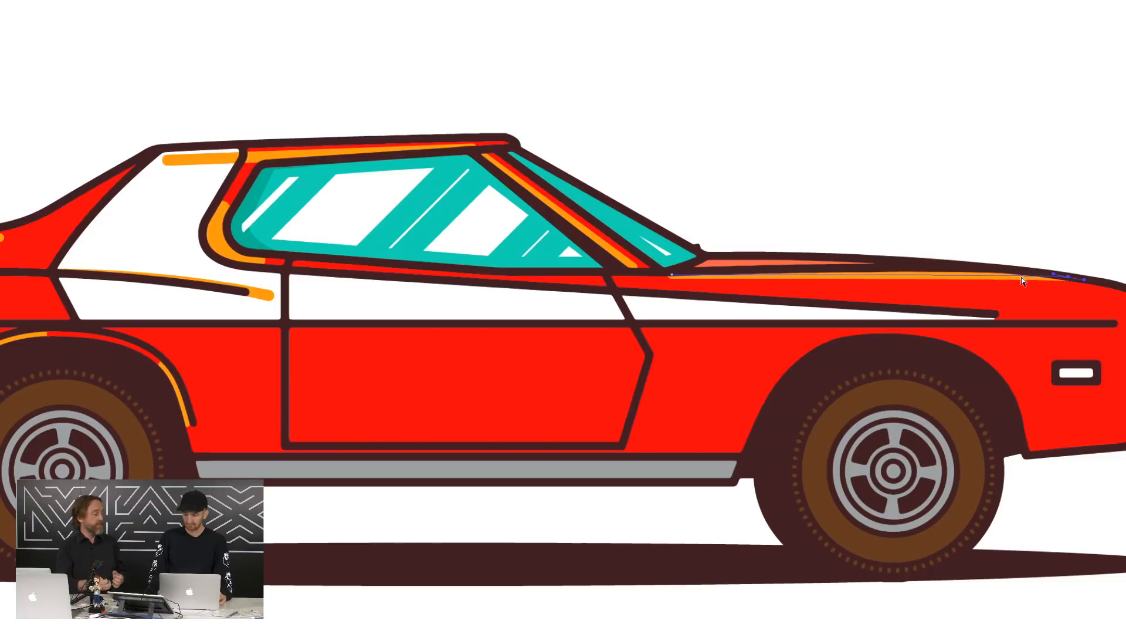